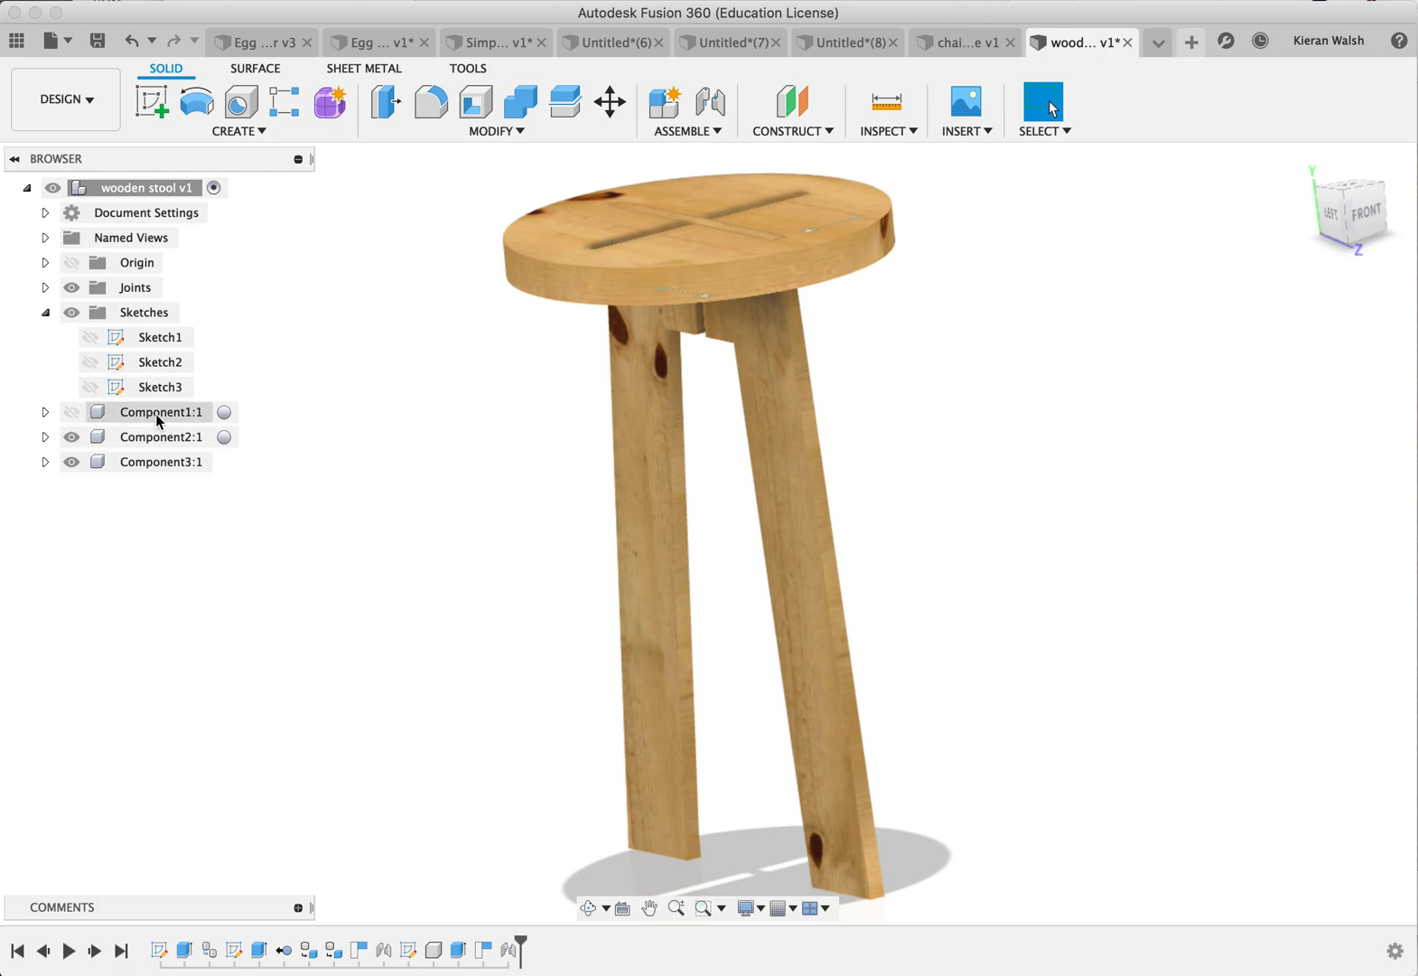
Step: Examine how the wooden stool fits together by hiding and reshowing its leg components and viewing the seat slots
left_click(70, 437)
middle_click_drag(579, 515, 636, 367, "shift")
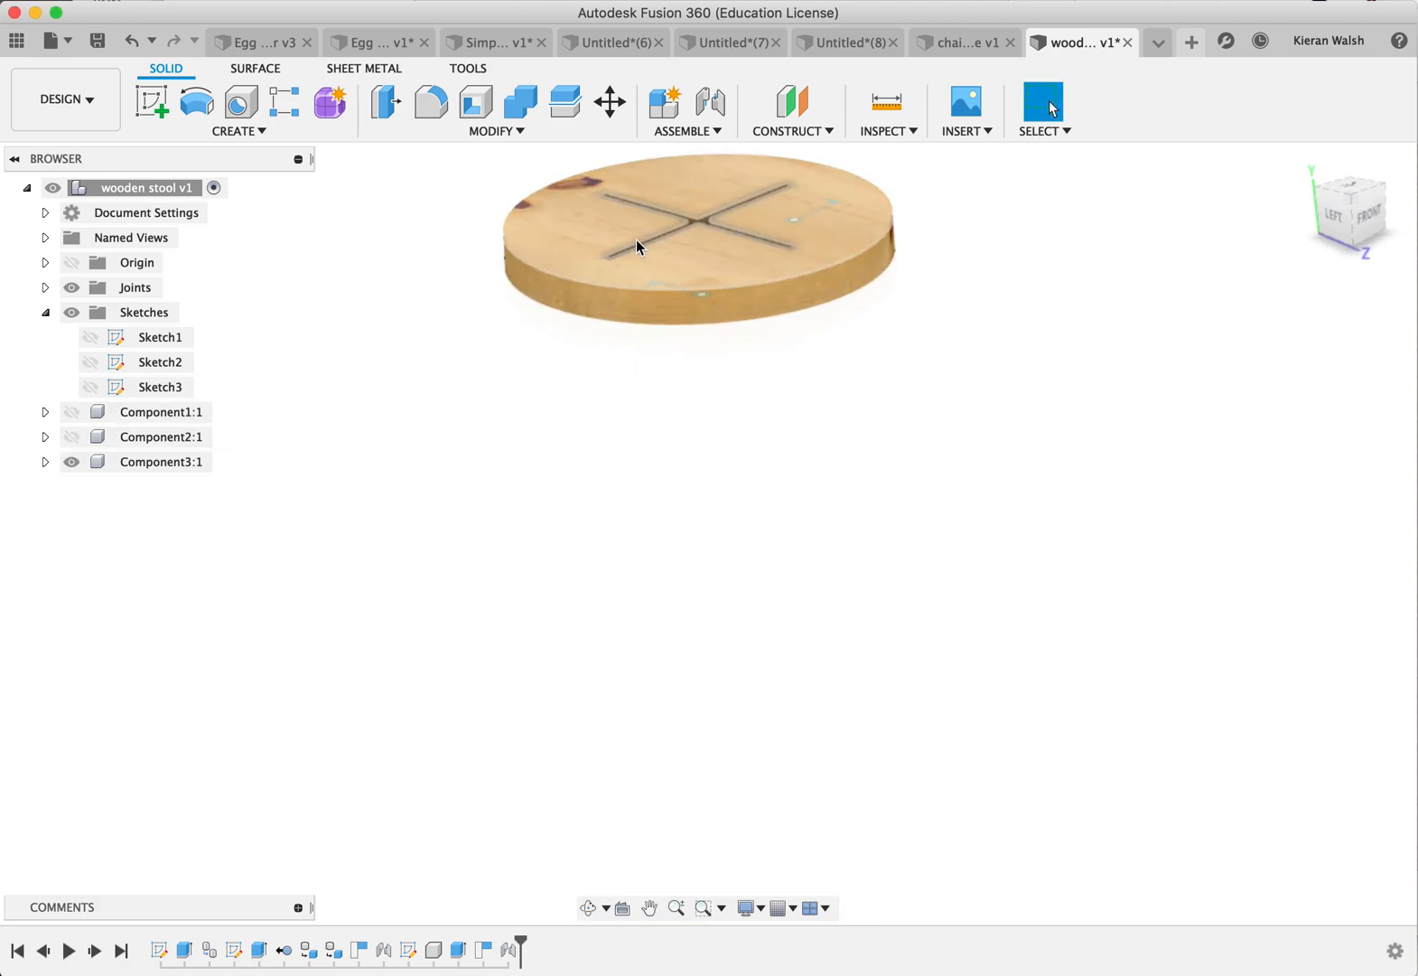
left_click(71, 437)
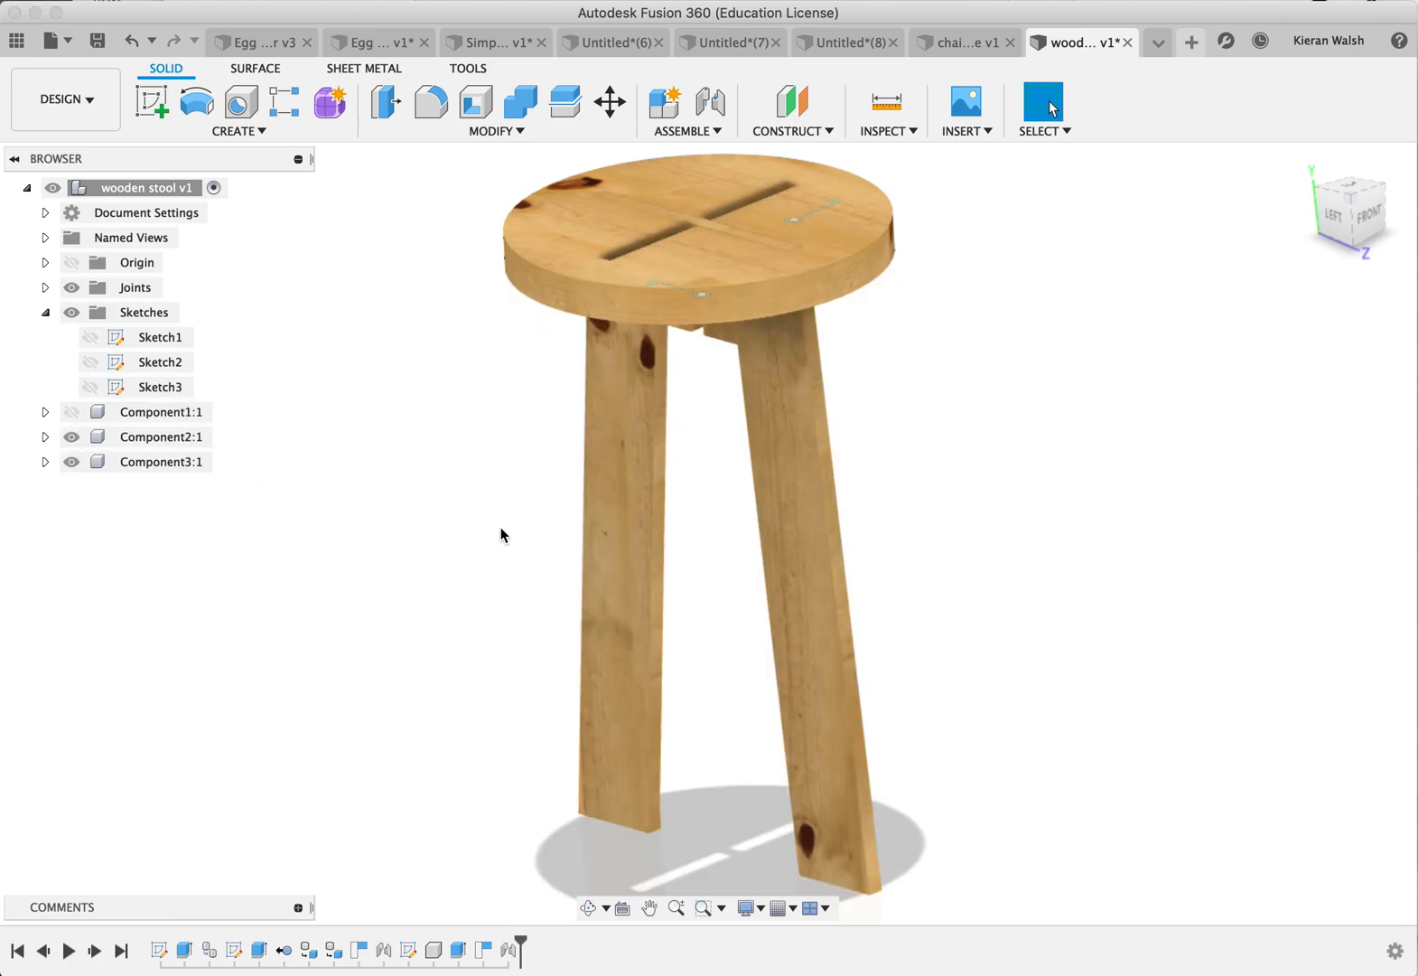
middle_click_drag(500, 527, 532, 471, "shift")
middle_click_drag(714, 318, 752, 317, "shift")
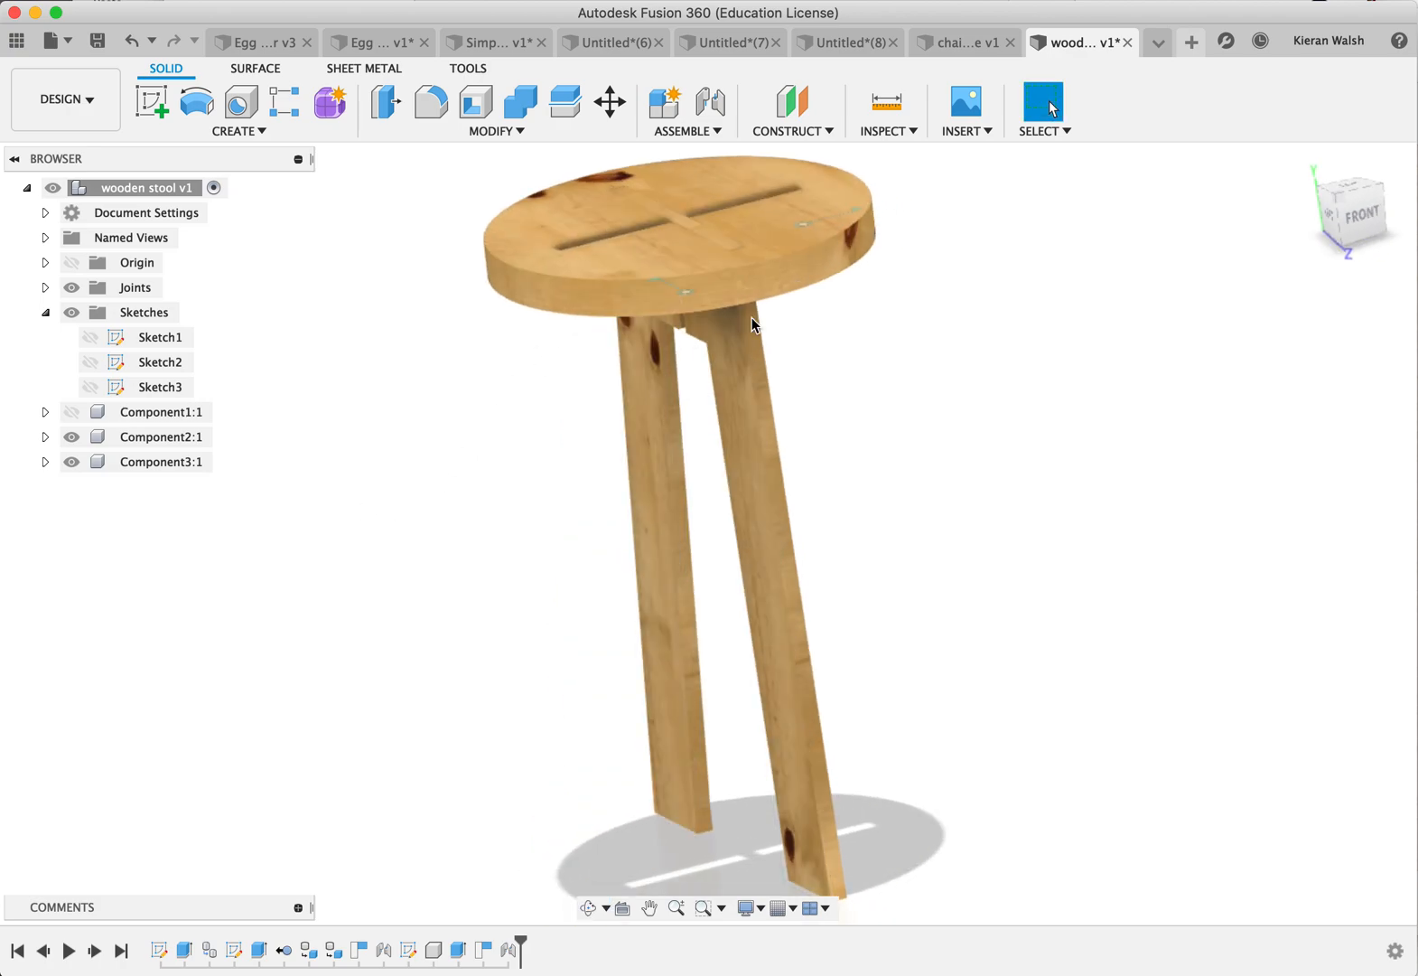
left_click(71, 411)
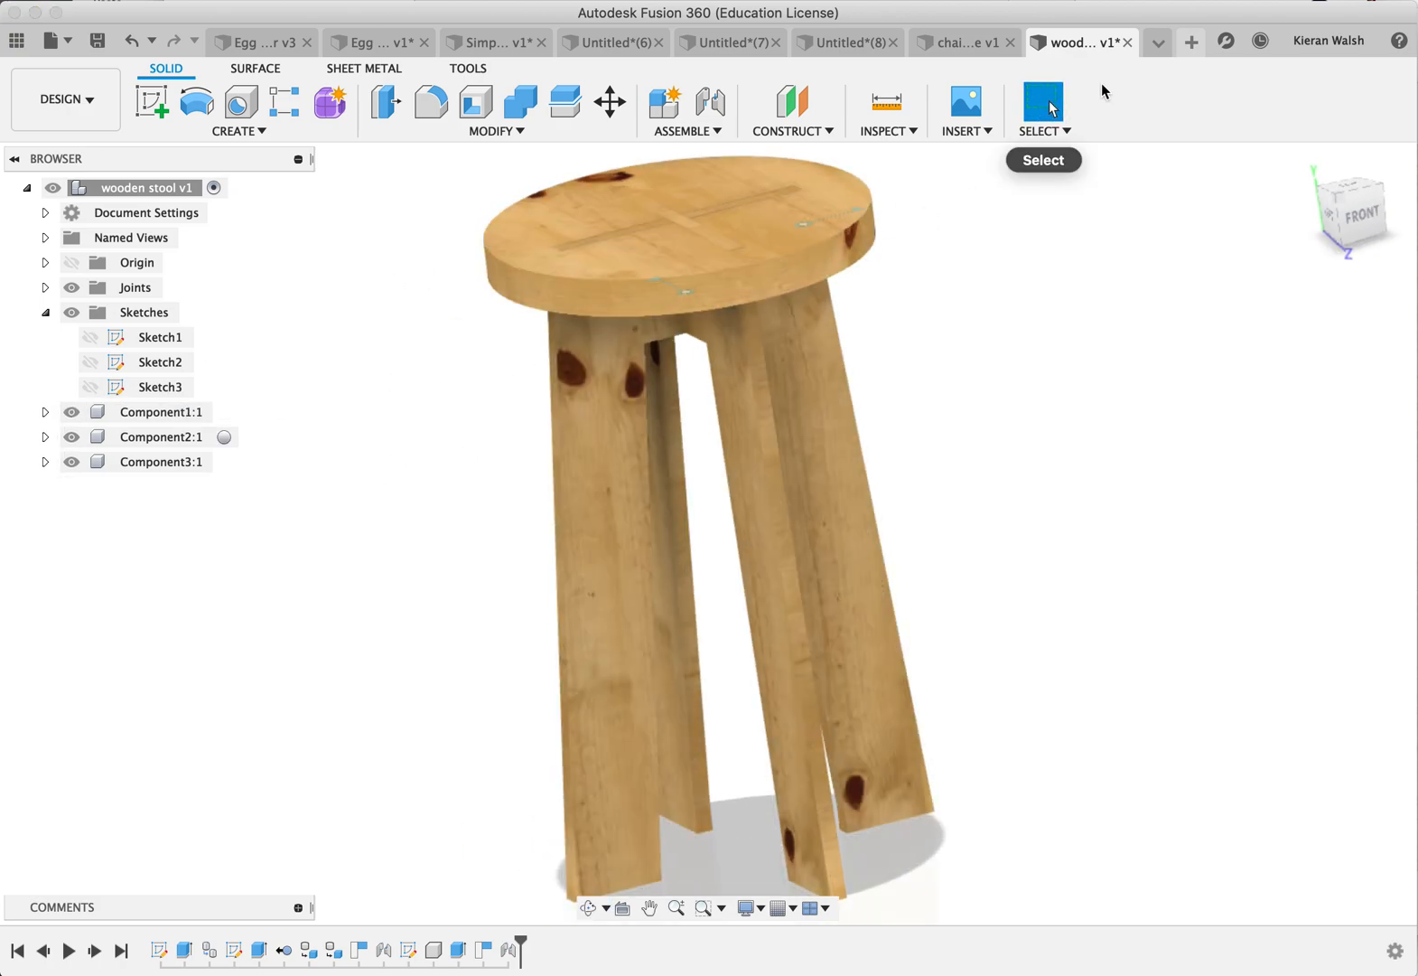
Step: Create a new design and start a sketch on the front plane
left_click(1191, 43)
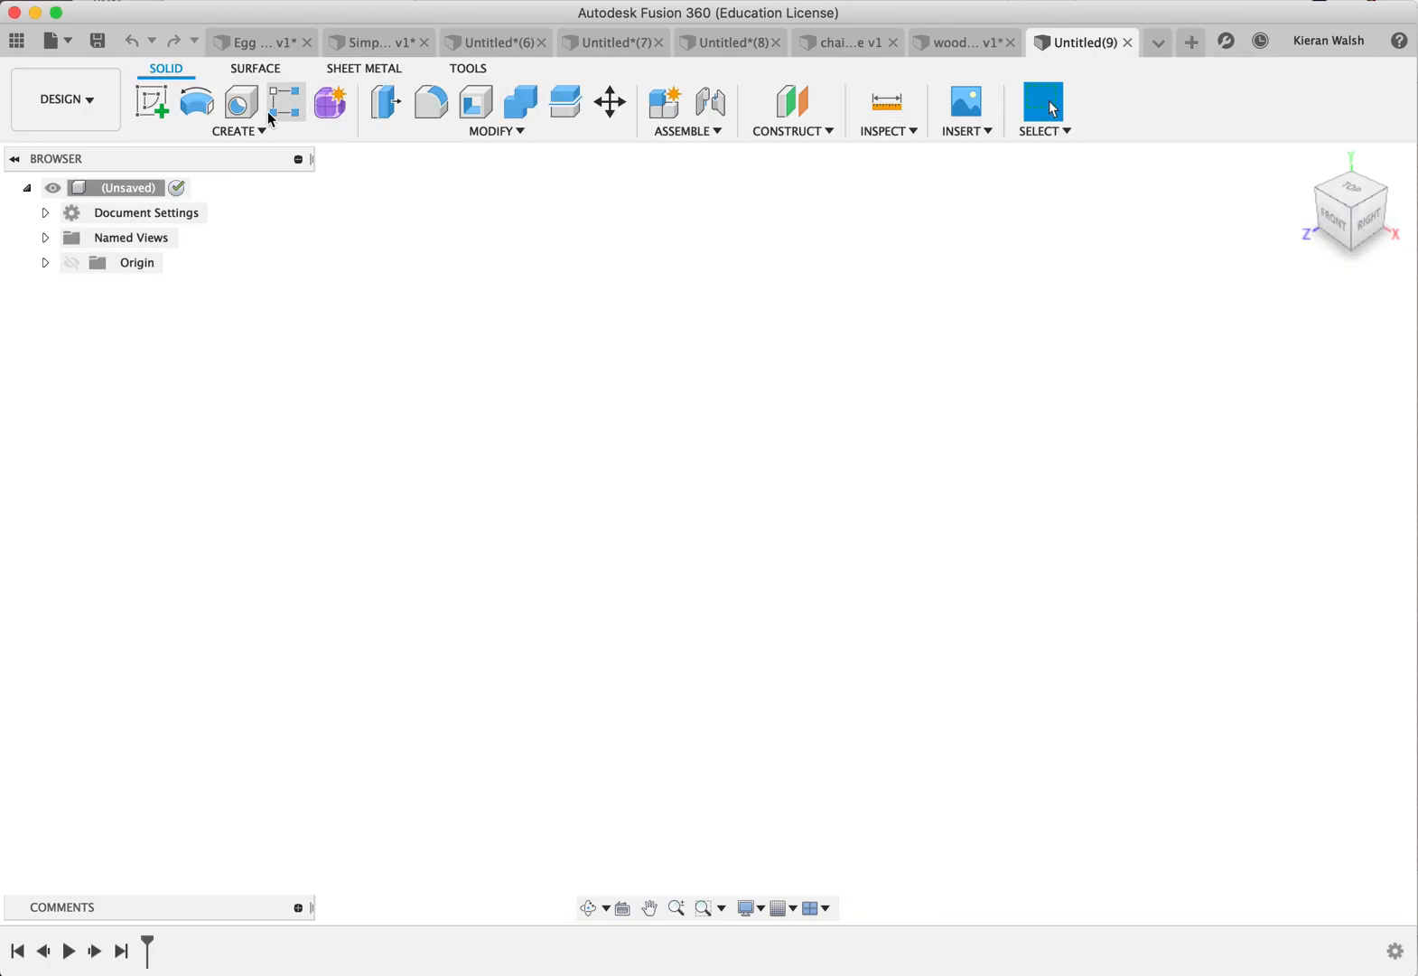
left_click(168, 122)
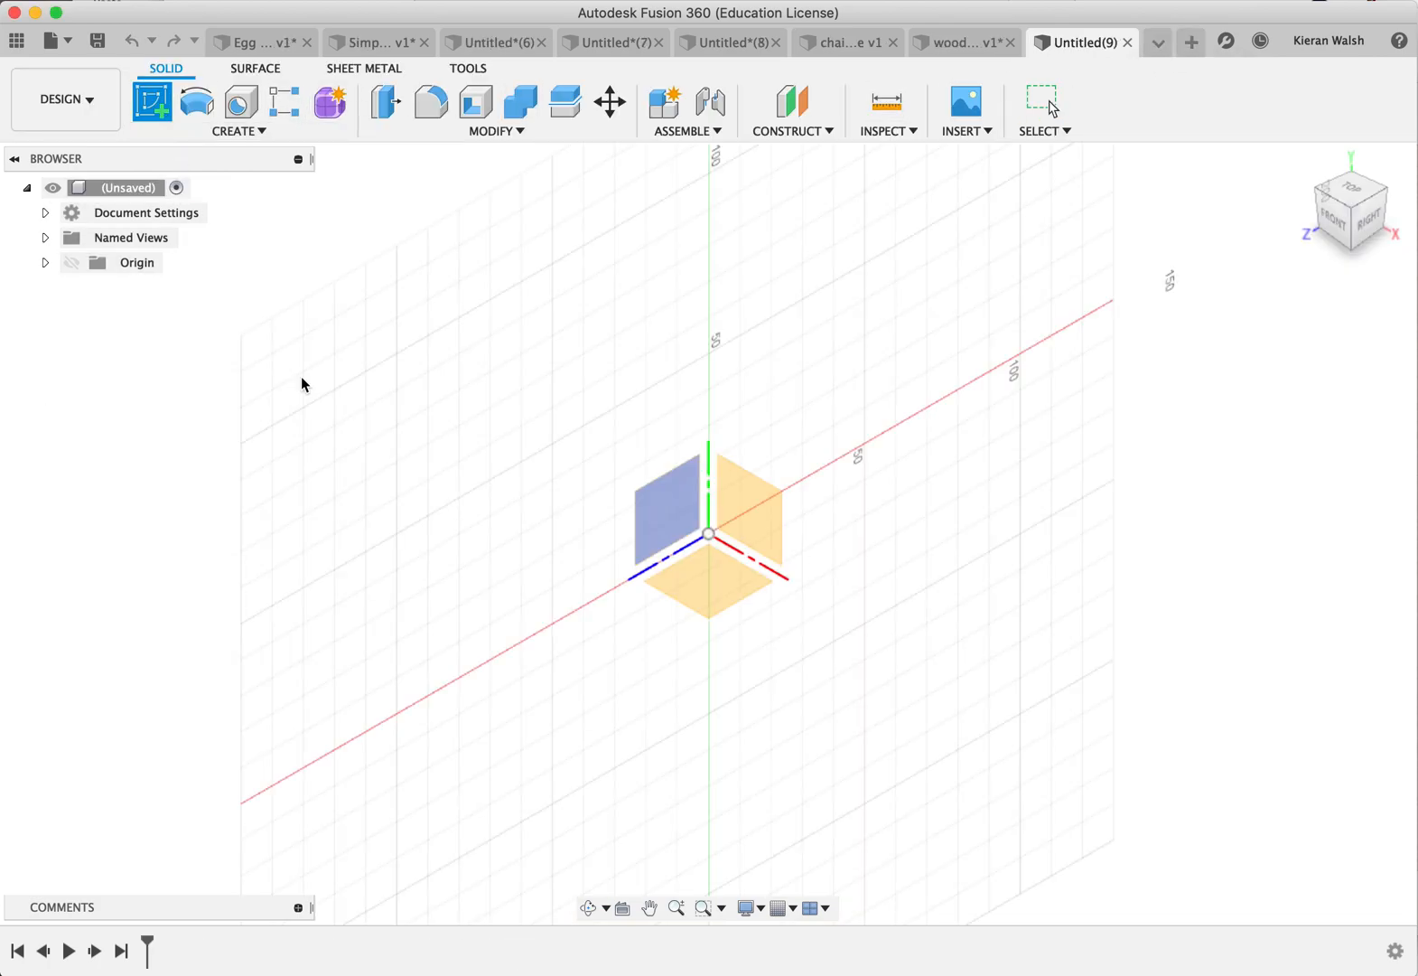
left_click(756, 519)
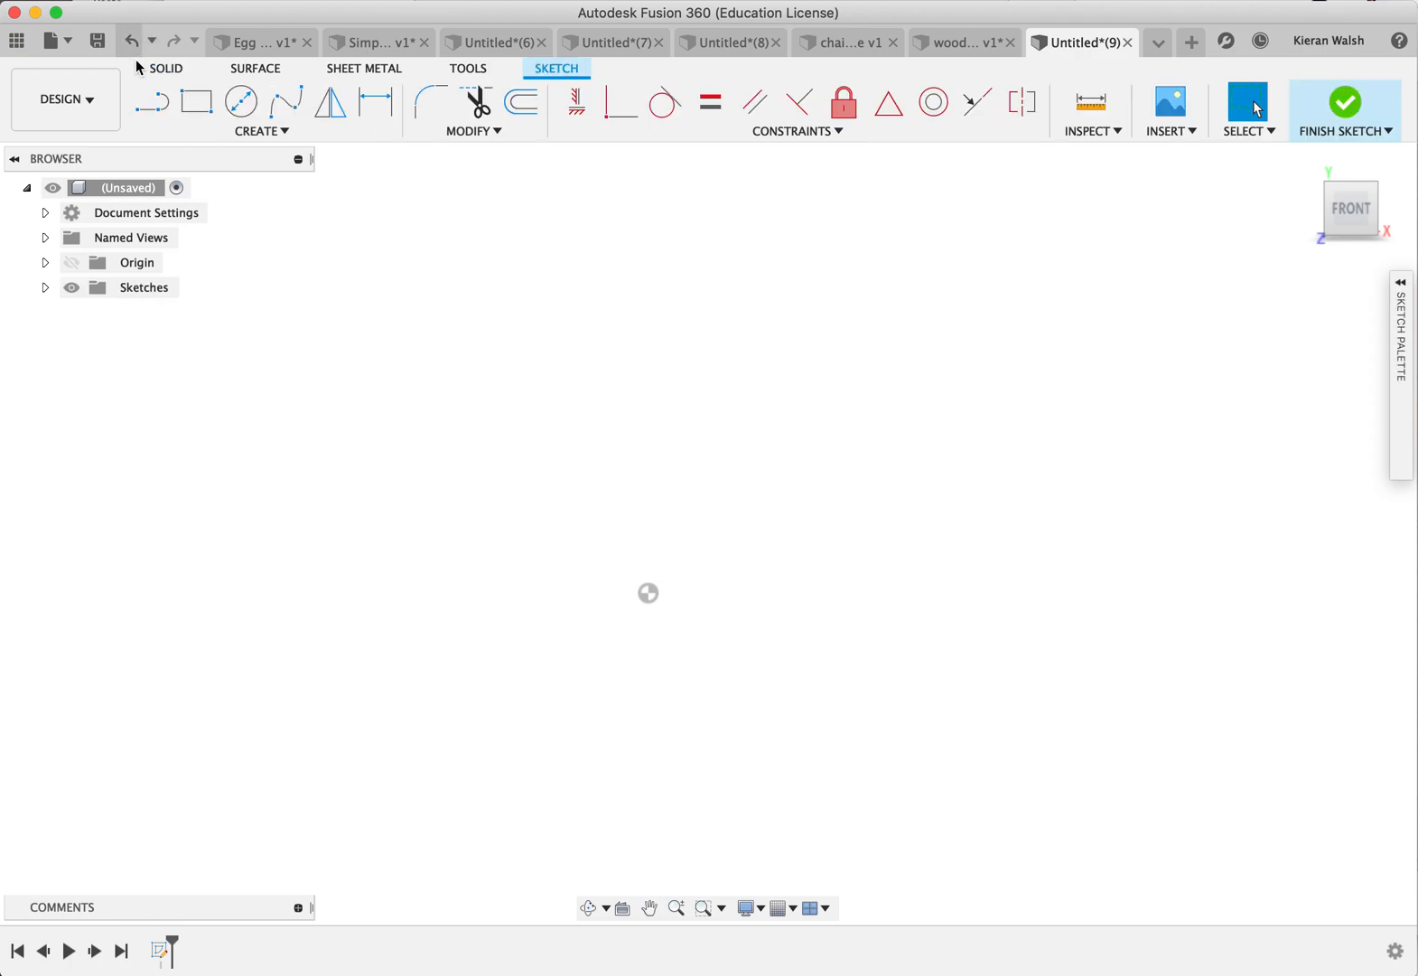
Step: Draw a 650 mm line from the origin, leaning at 85 degrees to the horizontal, as the outer leg edge
left_click(151, 101)
left_click(647, 591)
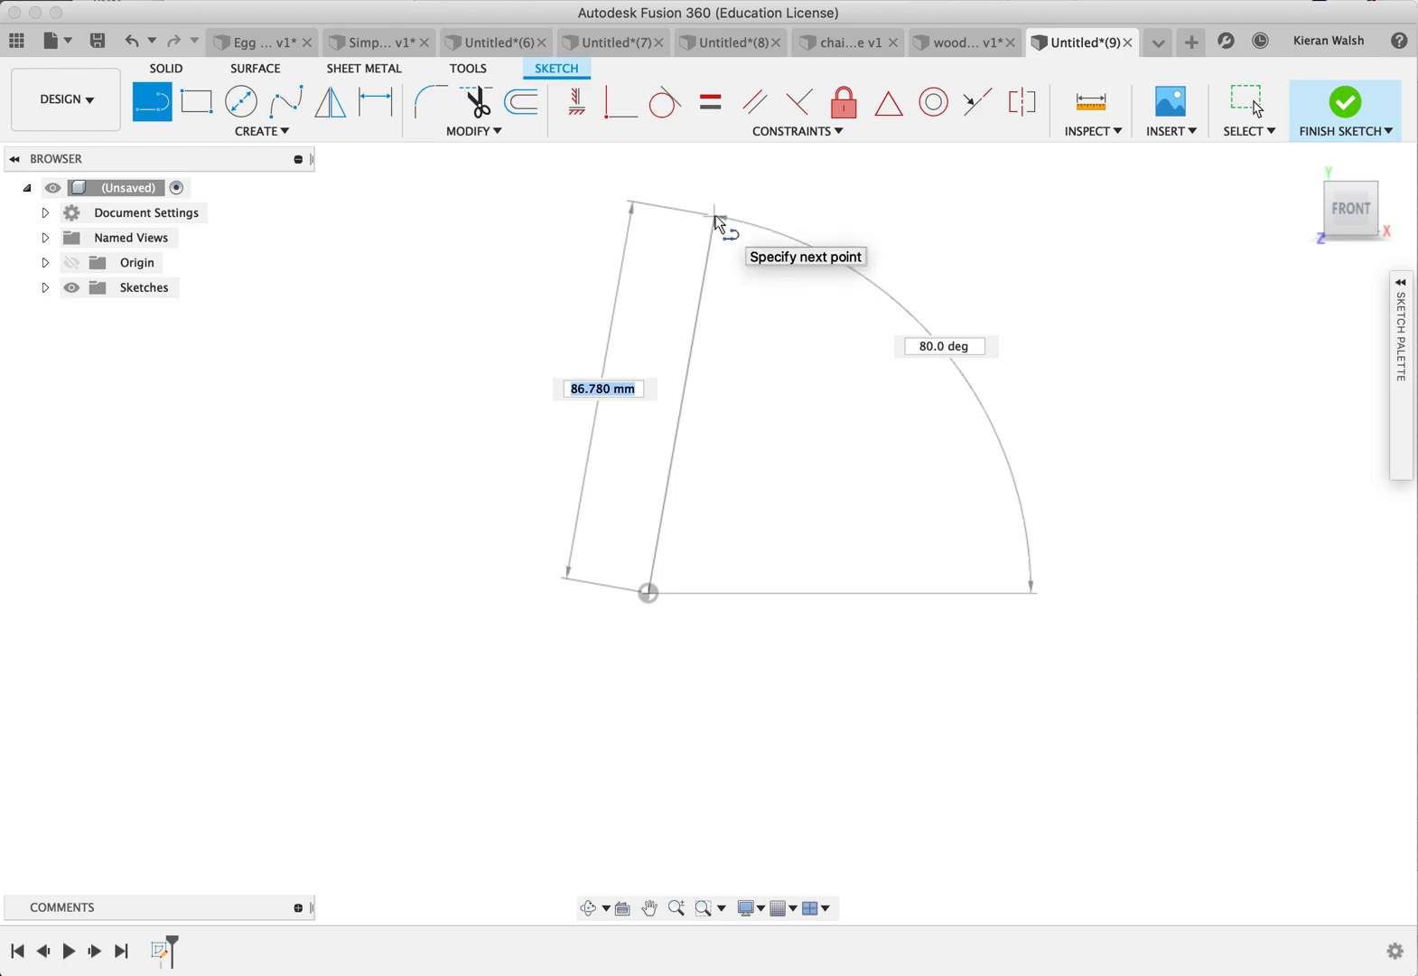
type("650")
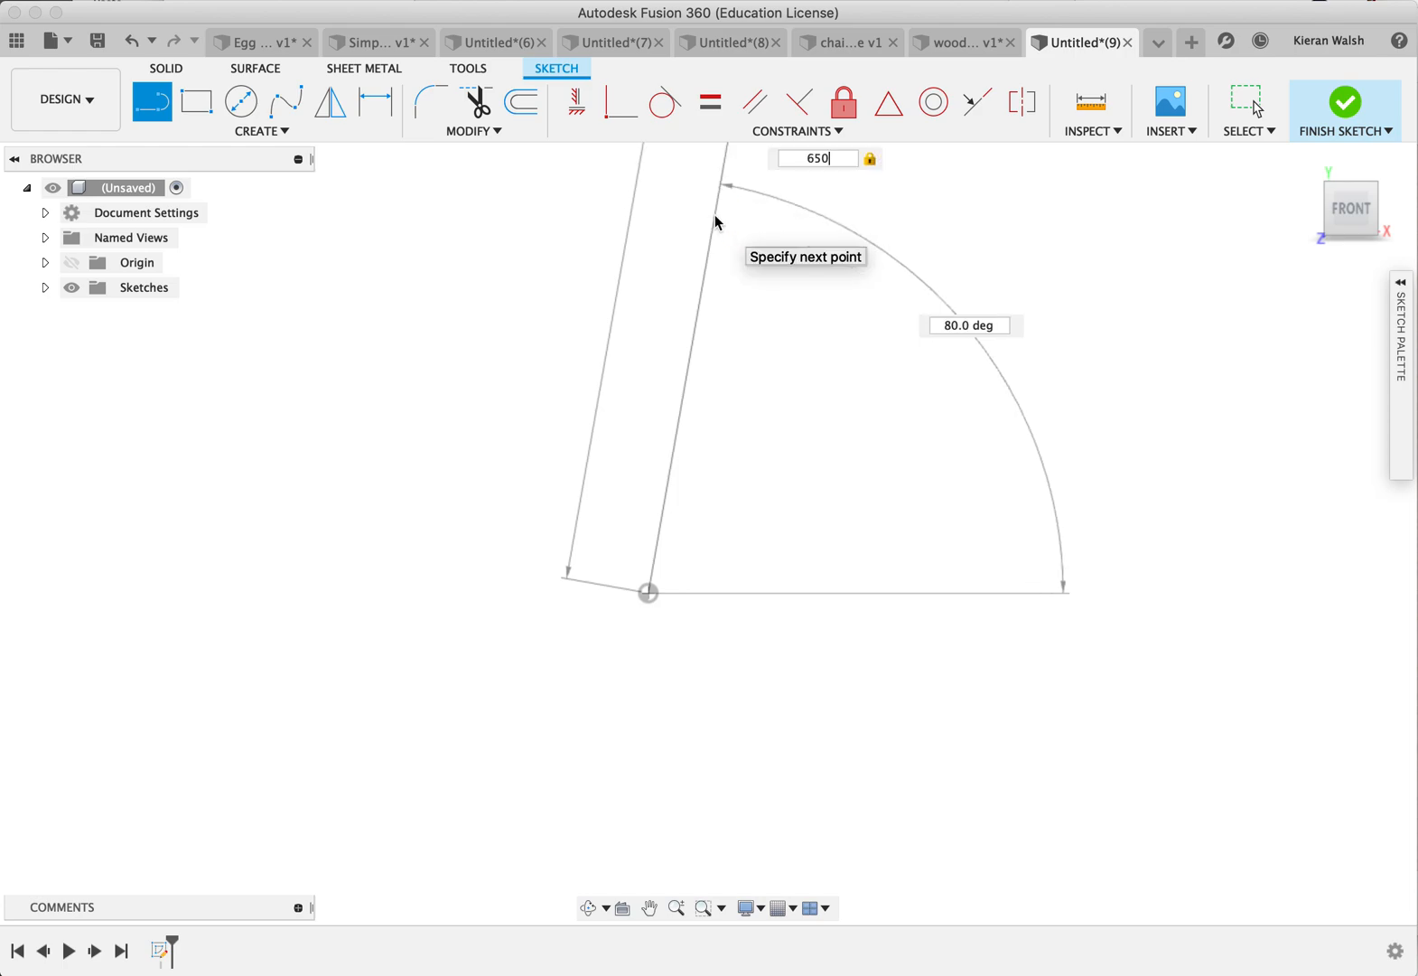
scroll(600, 500, "down", 4)
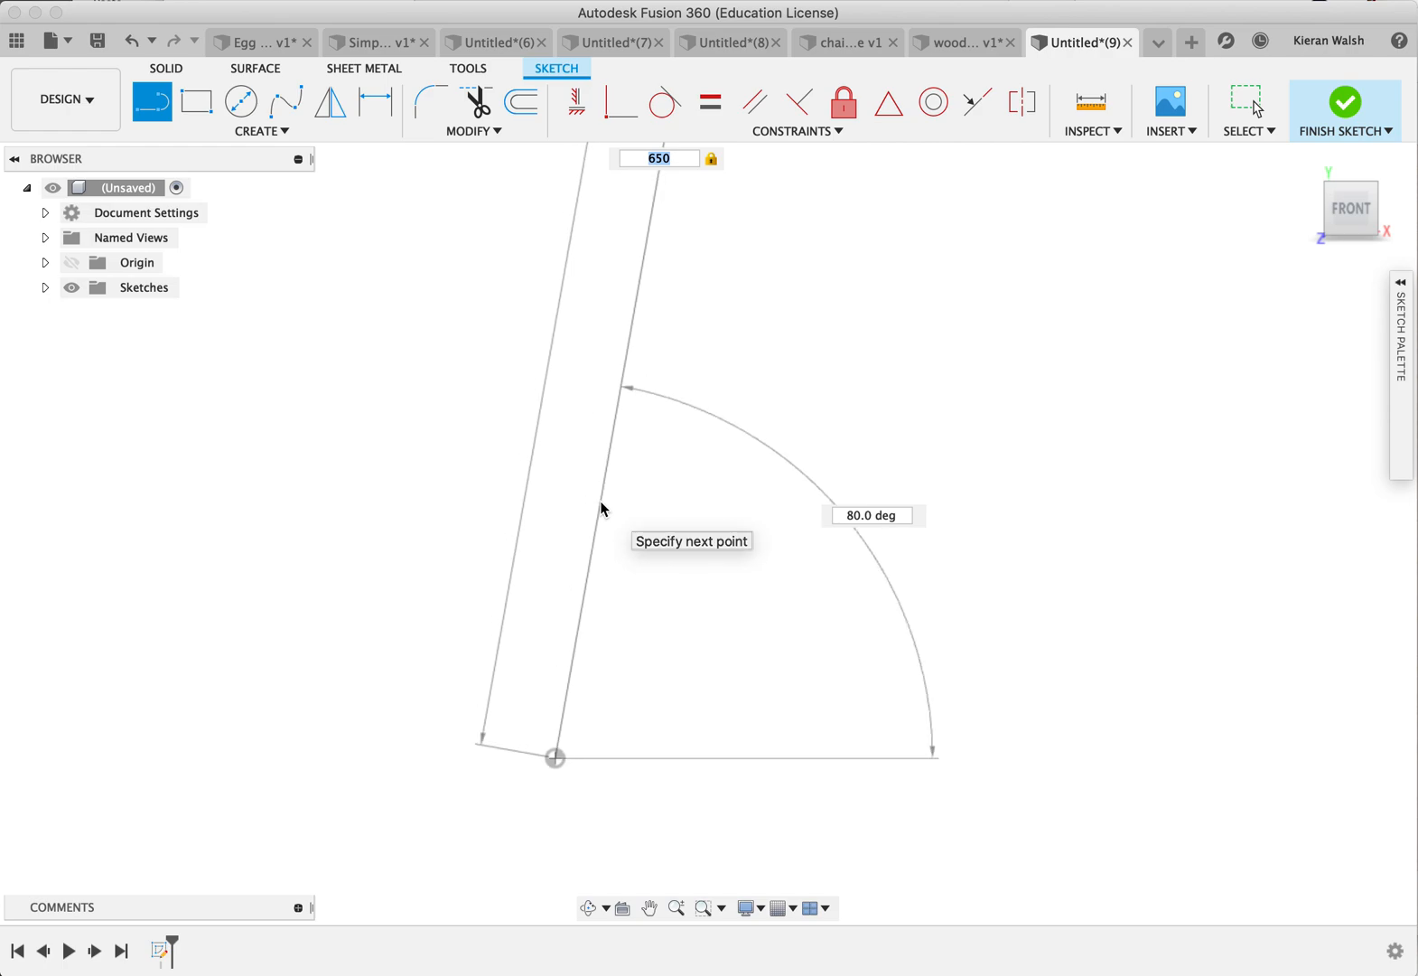
scroll(601, 504, "down", 5)
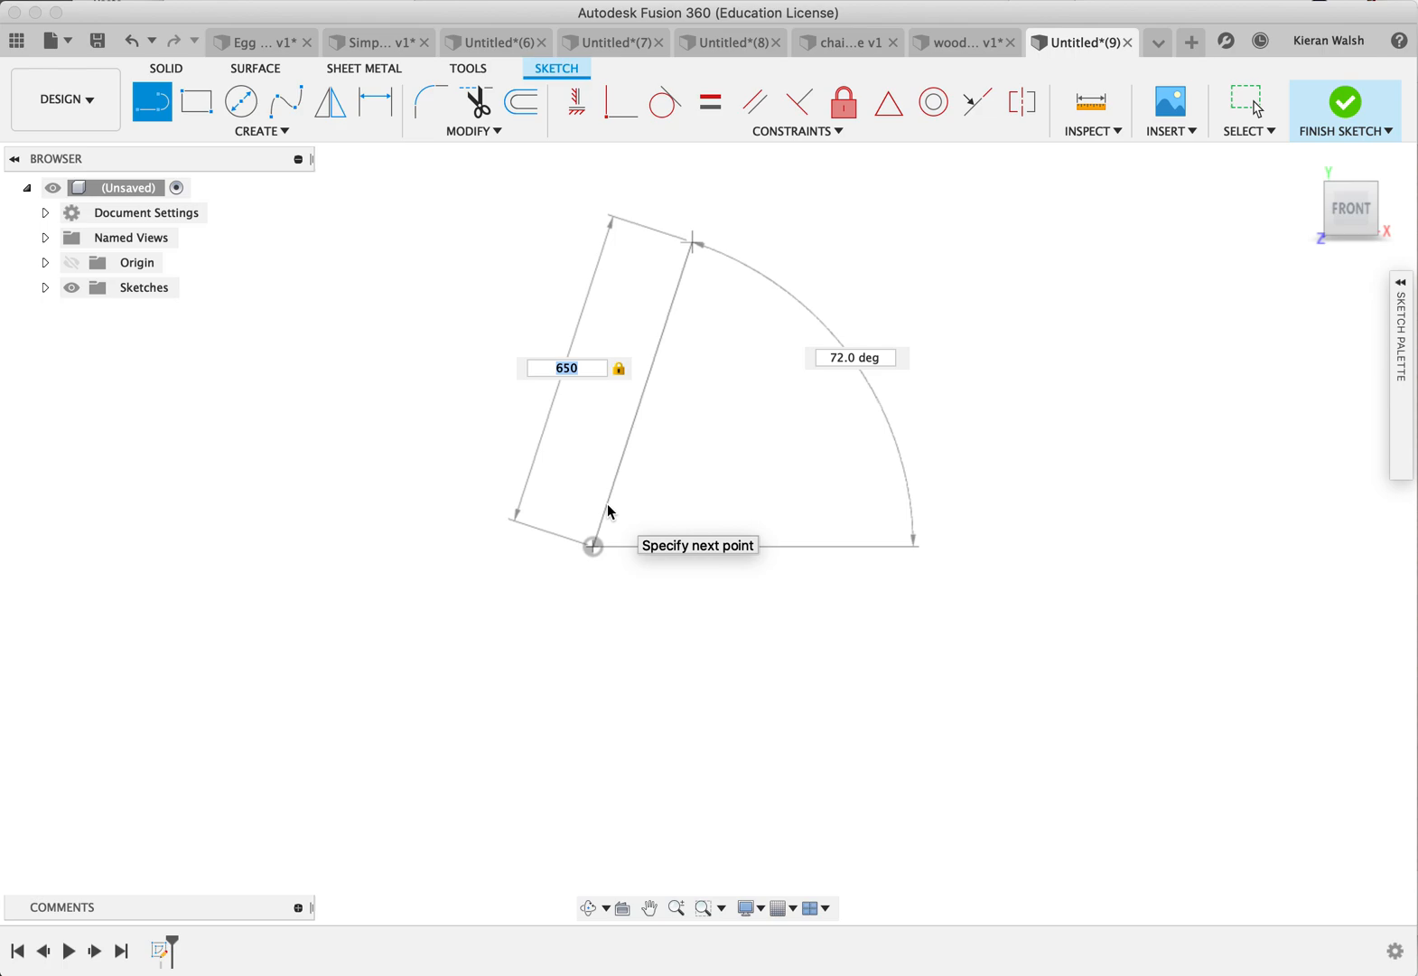
key("Tab")
type("85")
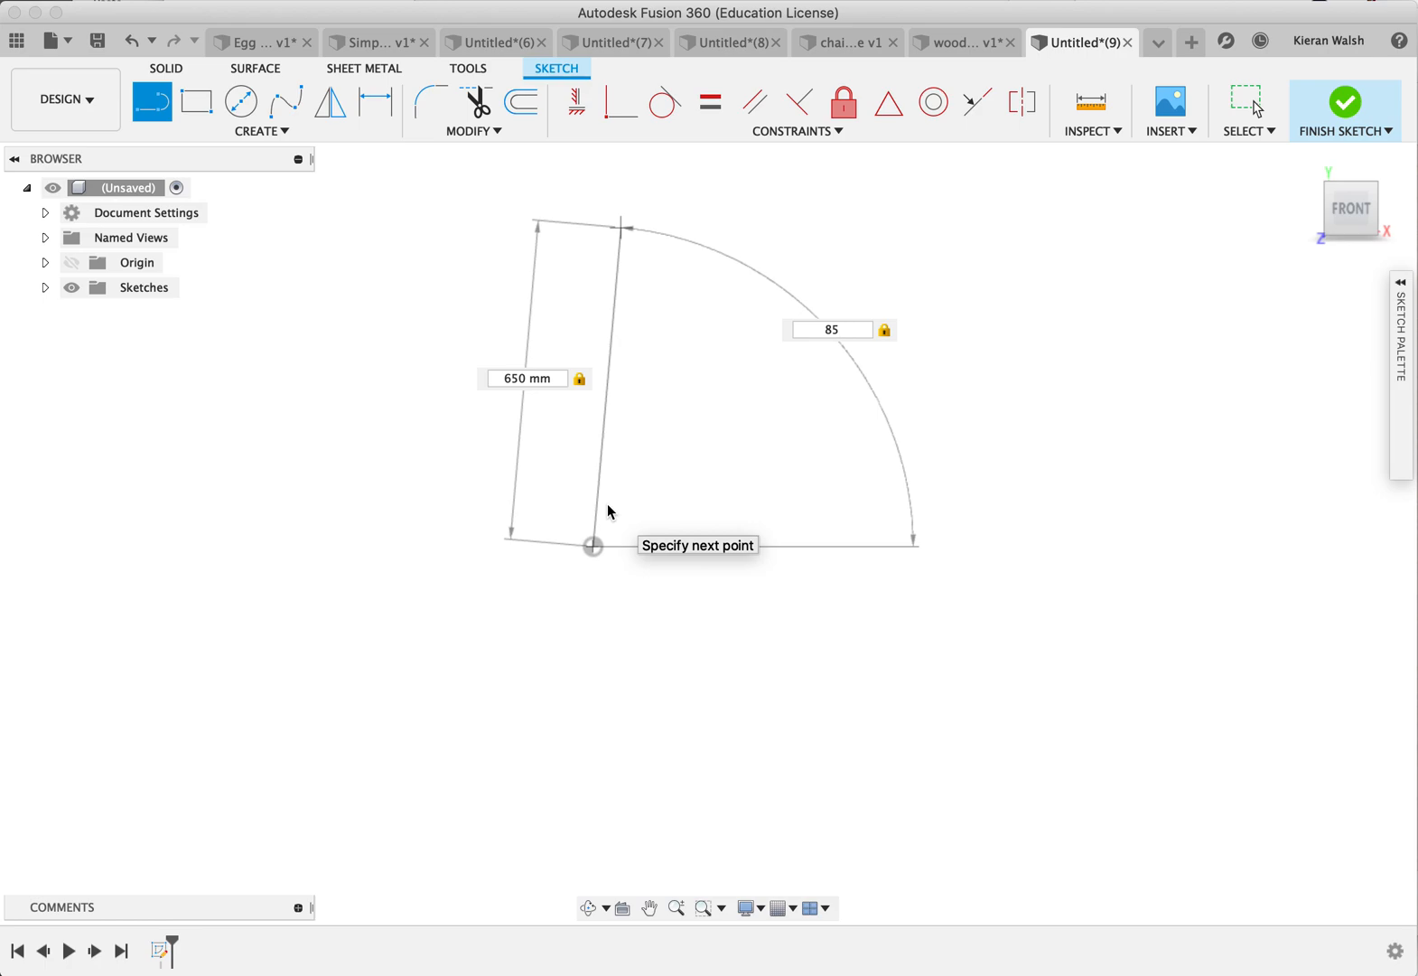
key("Return")
key("Escape")
scroll(657, 176, "up", 5)
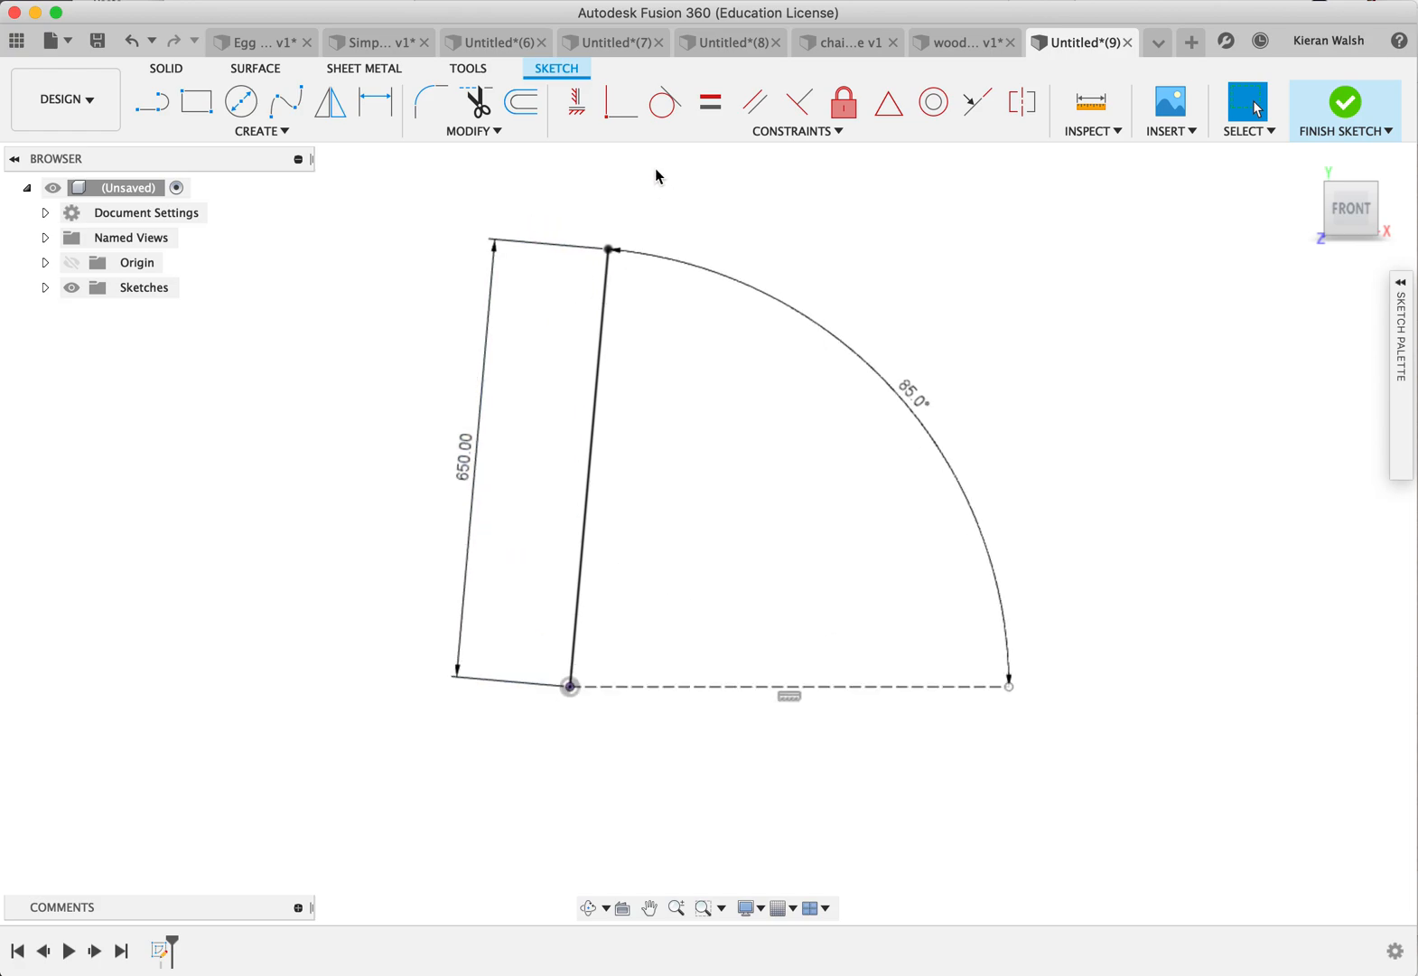
Step: Draw a 300 mm horizontal line to the right from the upper end of the slanted leg line
left_click(152, 101)
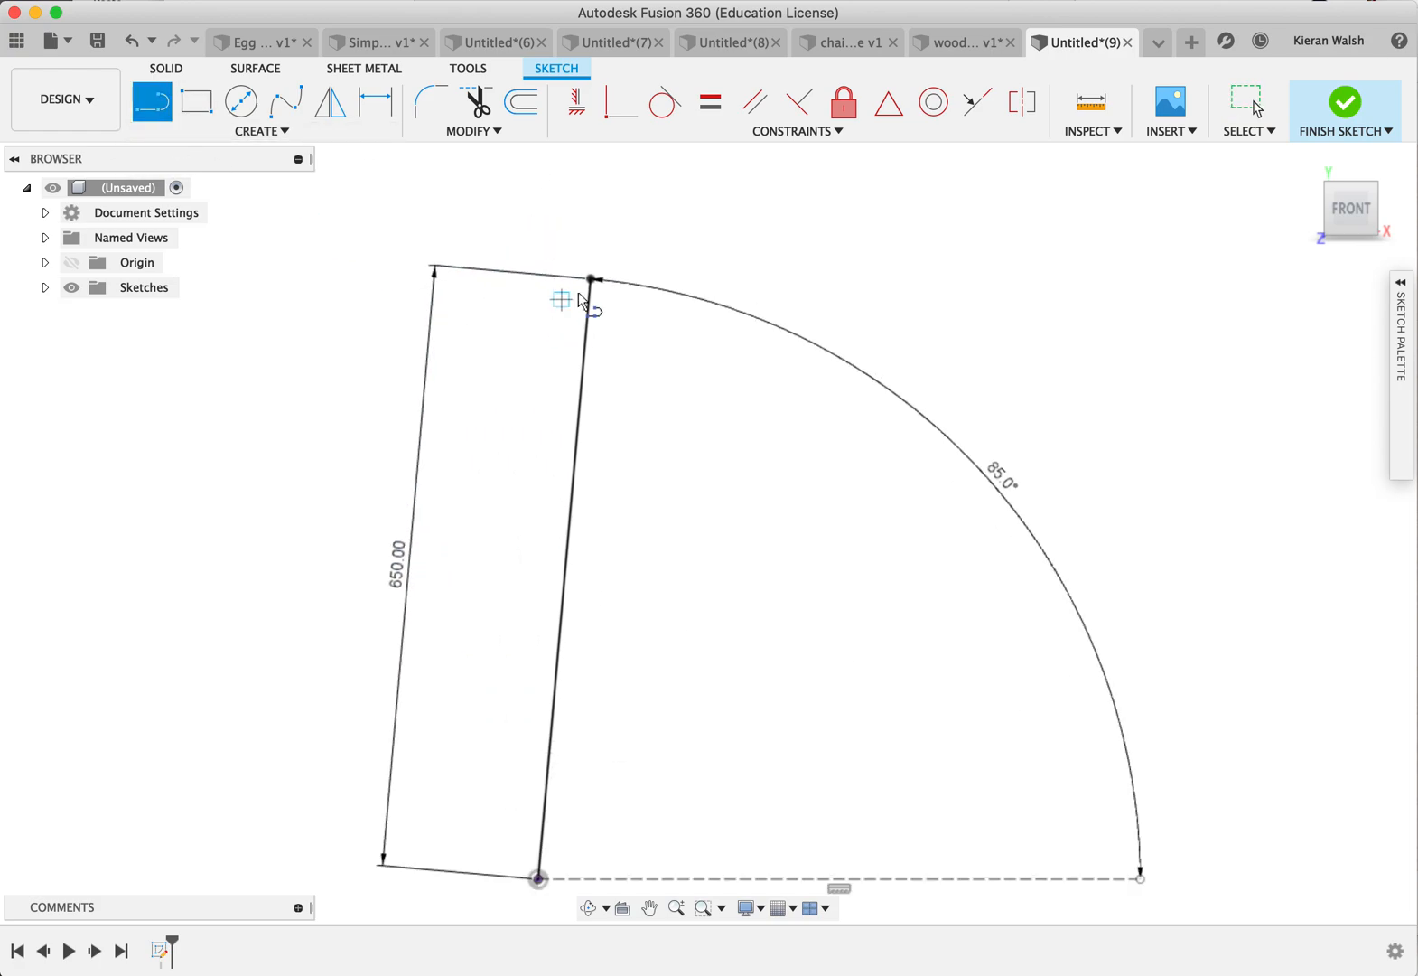
left_click(593, 280)
type("300")
key("Tab")
key("Return")
key("Escape")
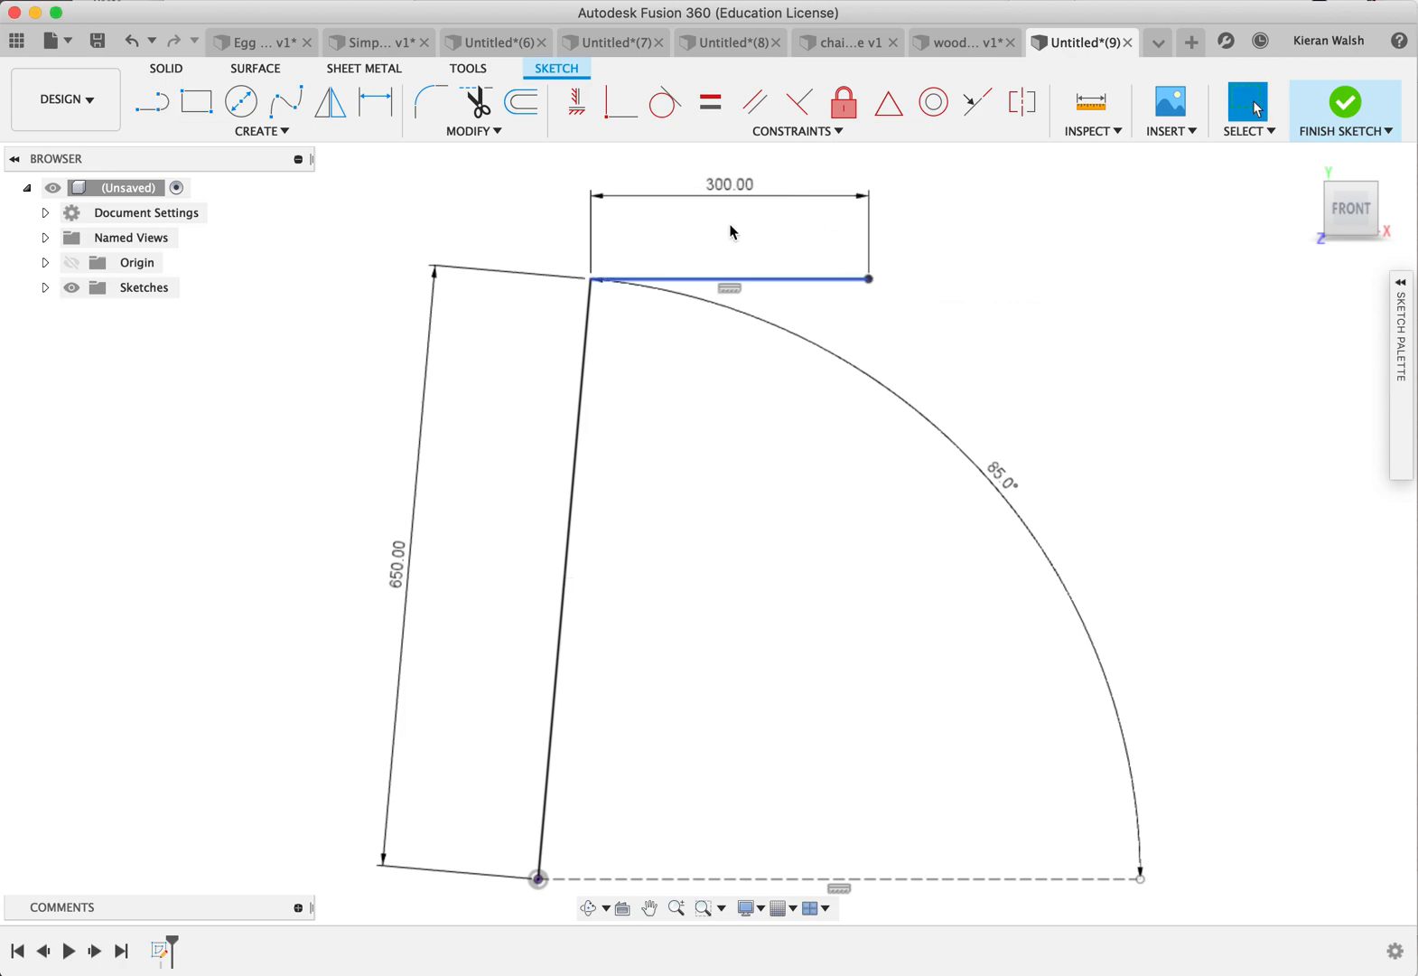
Step: Draw the opposite leg line from the free end of the 300 mm line down to the baseline at 85 degrees
left_click(166, 101)
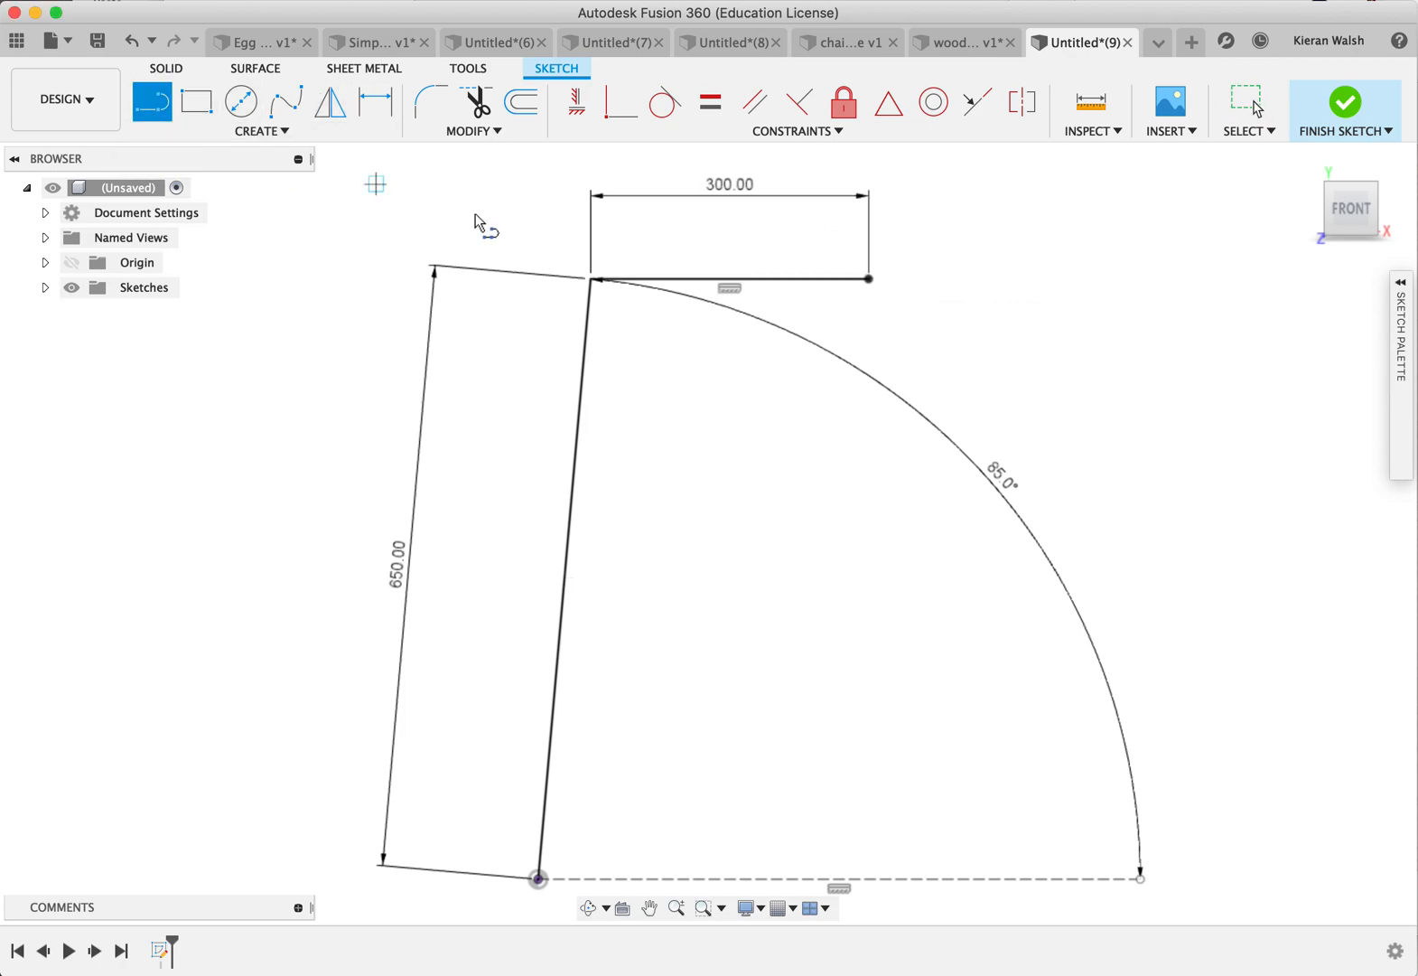
left_click(870, 280)
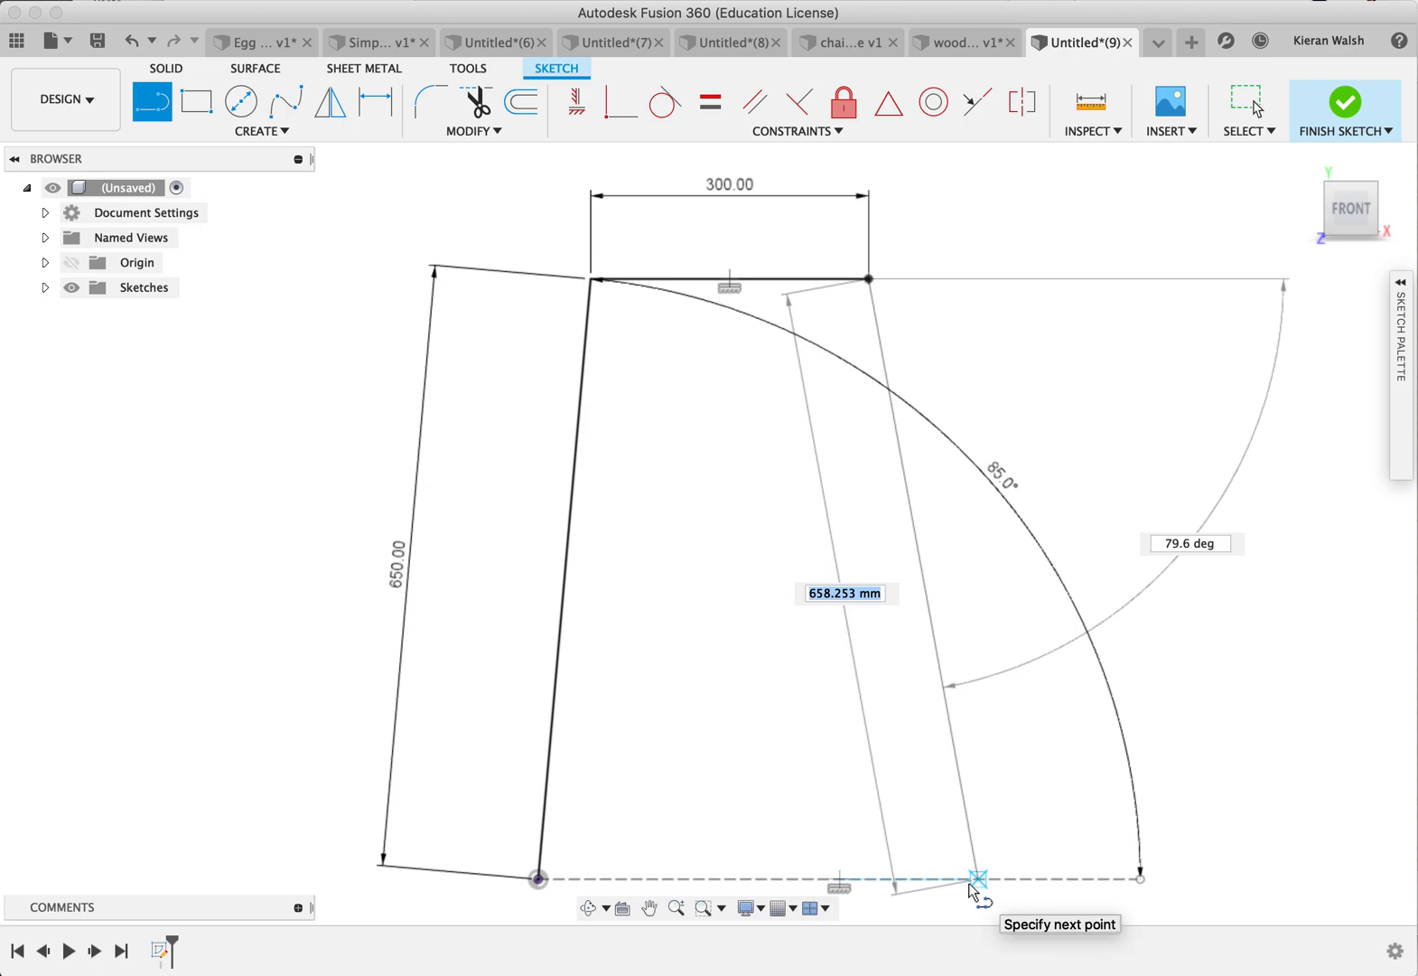
key("Tab")
type("8")
key("Tab")
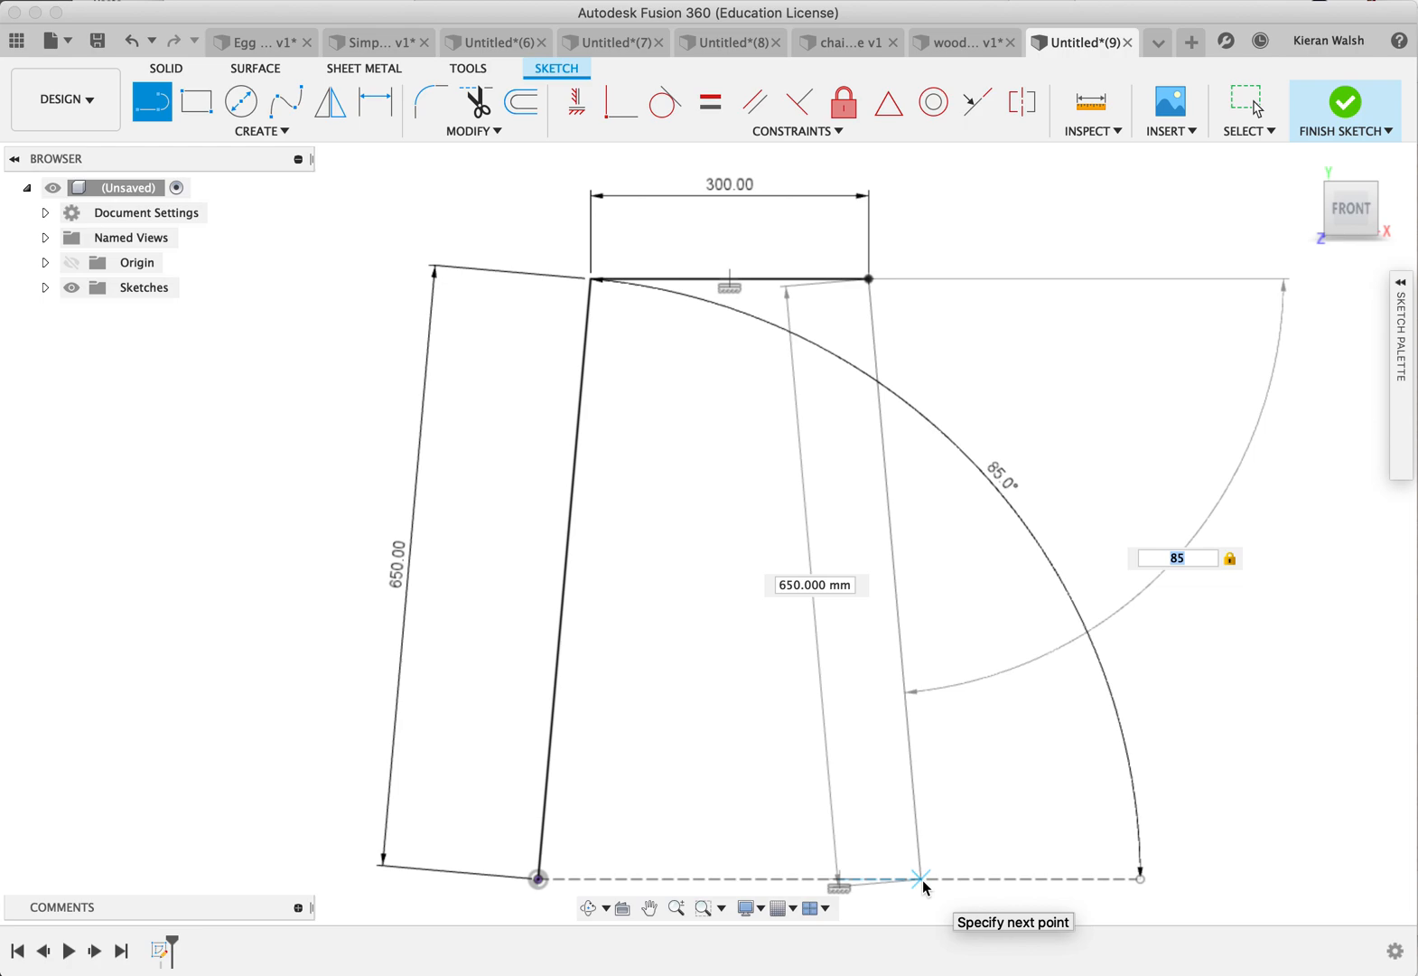
double_click(922, 879)
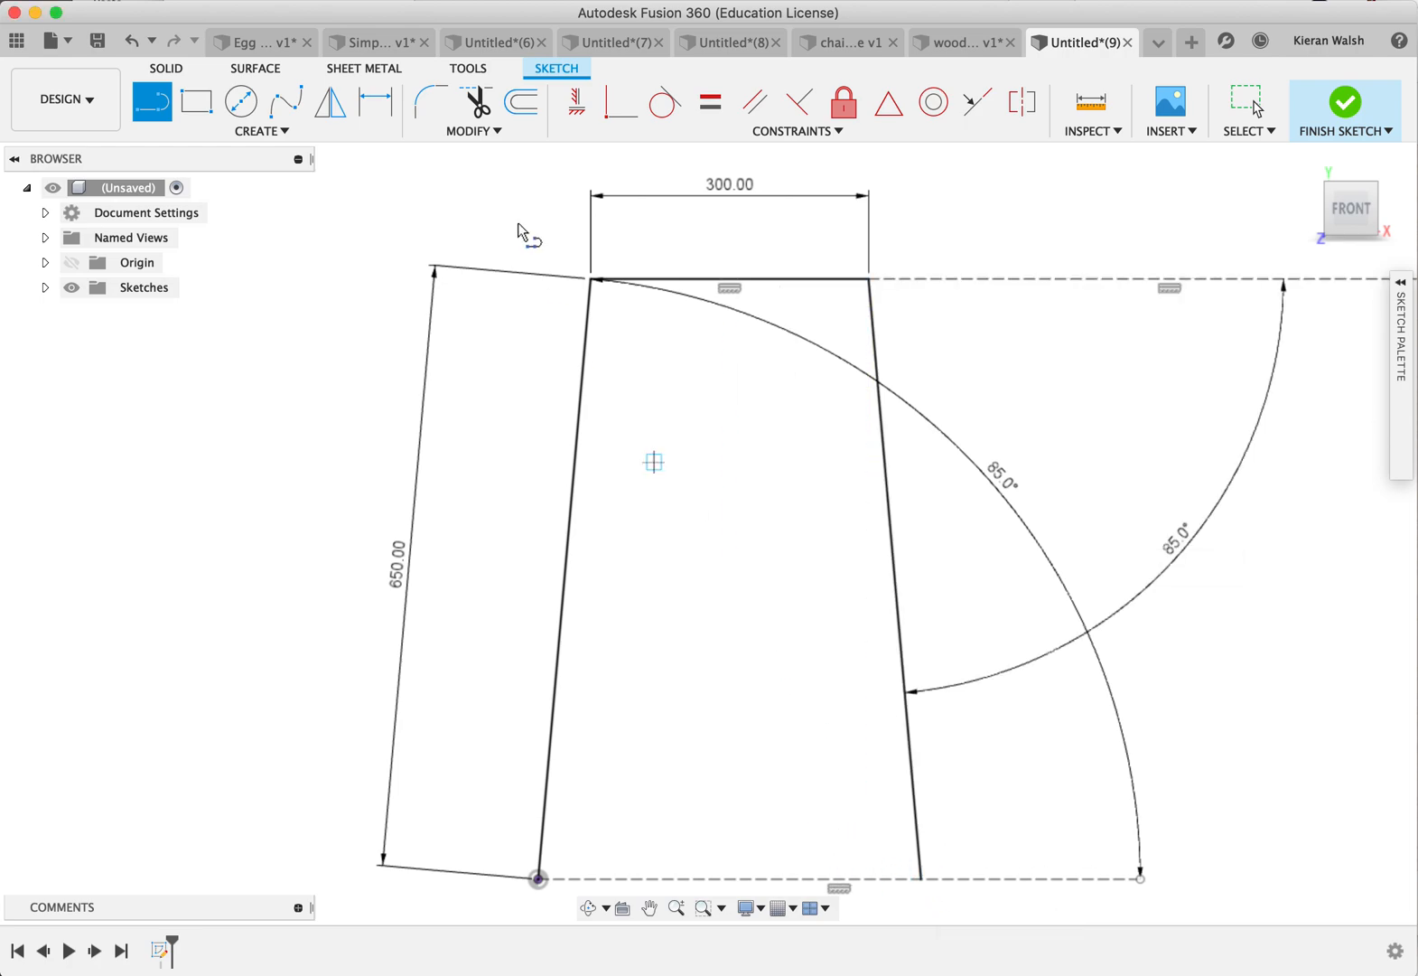
Step: Offset both slanted leg lines and the horizontal top line inward by 80 mm
scroll(647, 441, "down", 3)
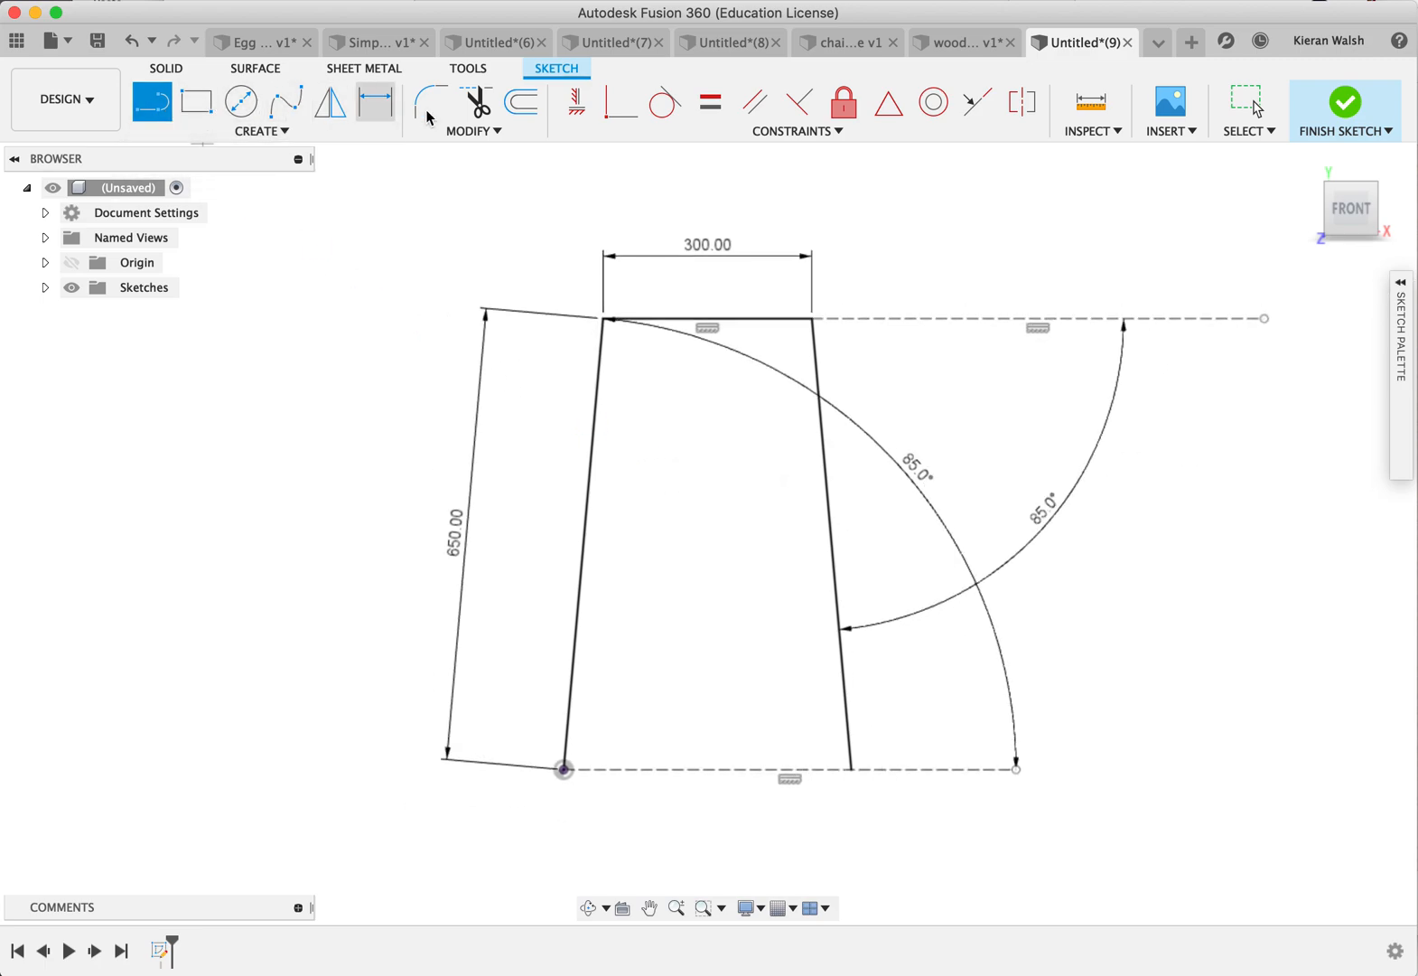
left_click(521, 102)
left_click(592, 458)
left_click(692, 318)
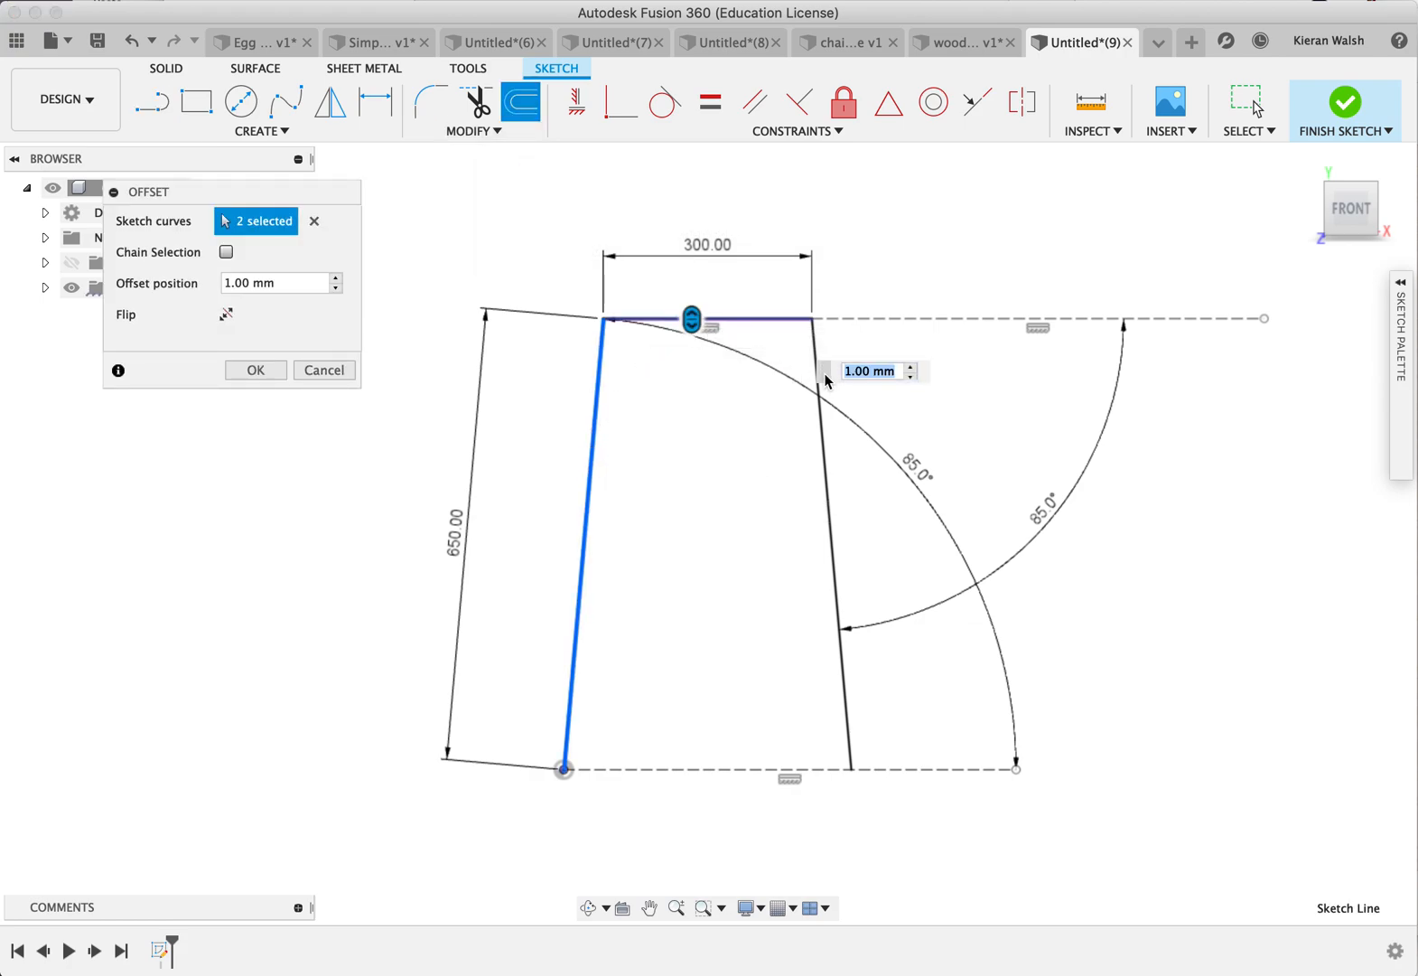
left_click(822, 441)
left_click(309, 285)
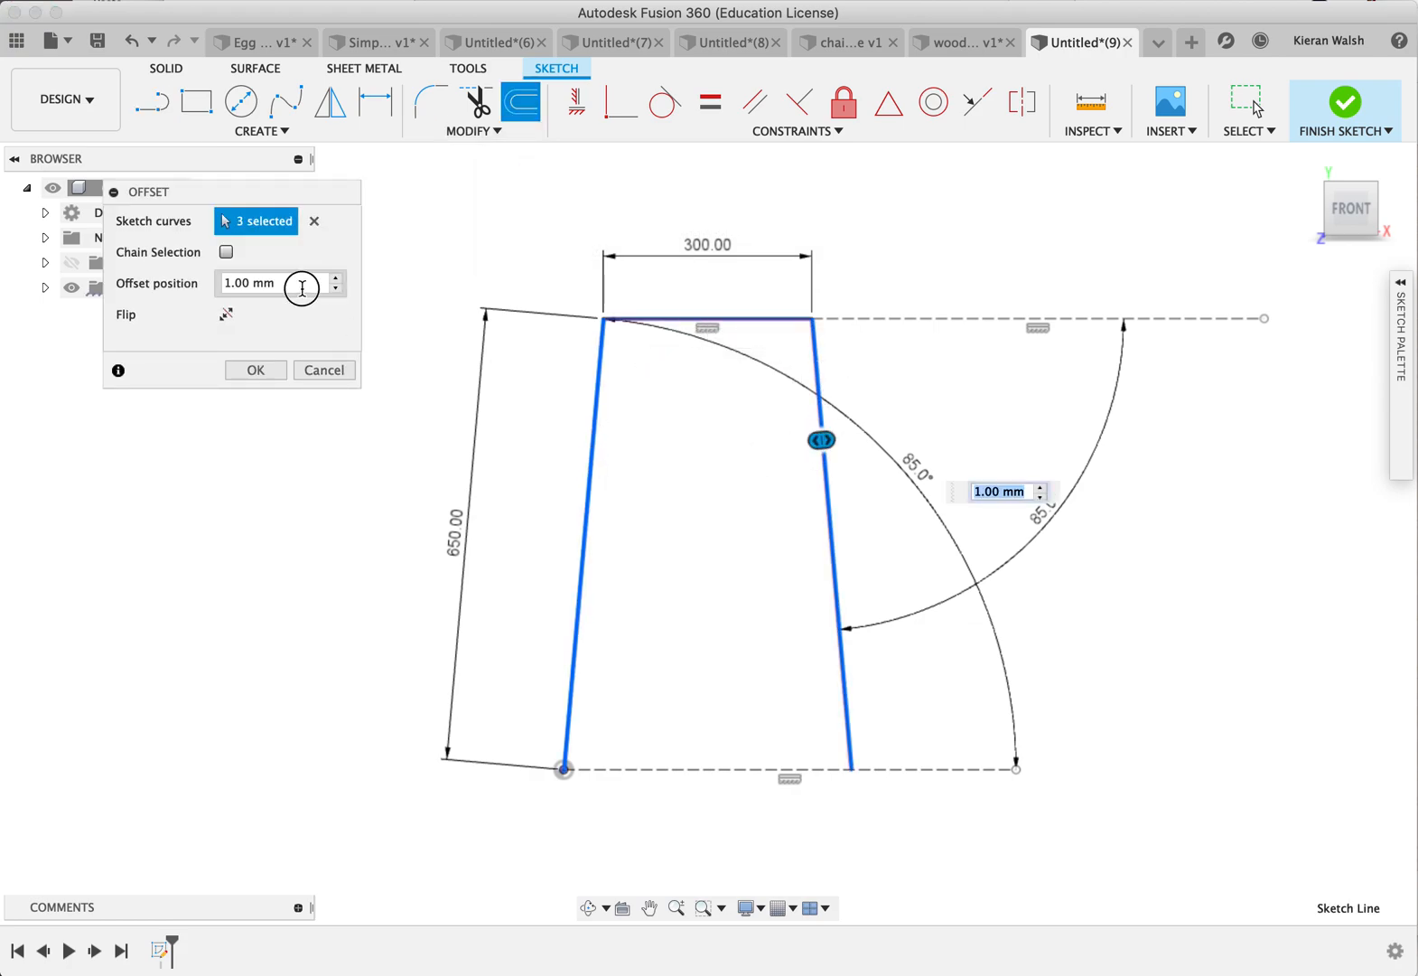
type("80")
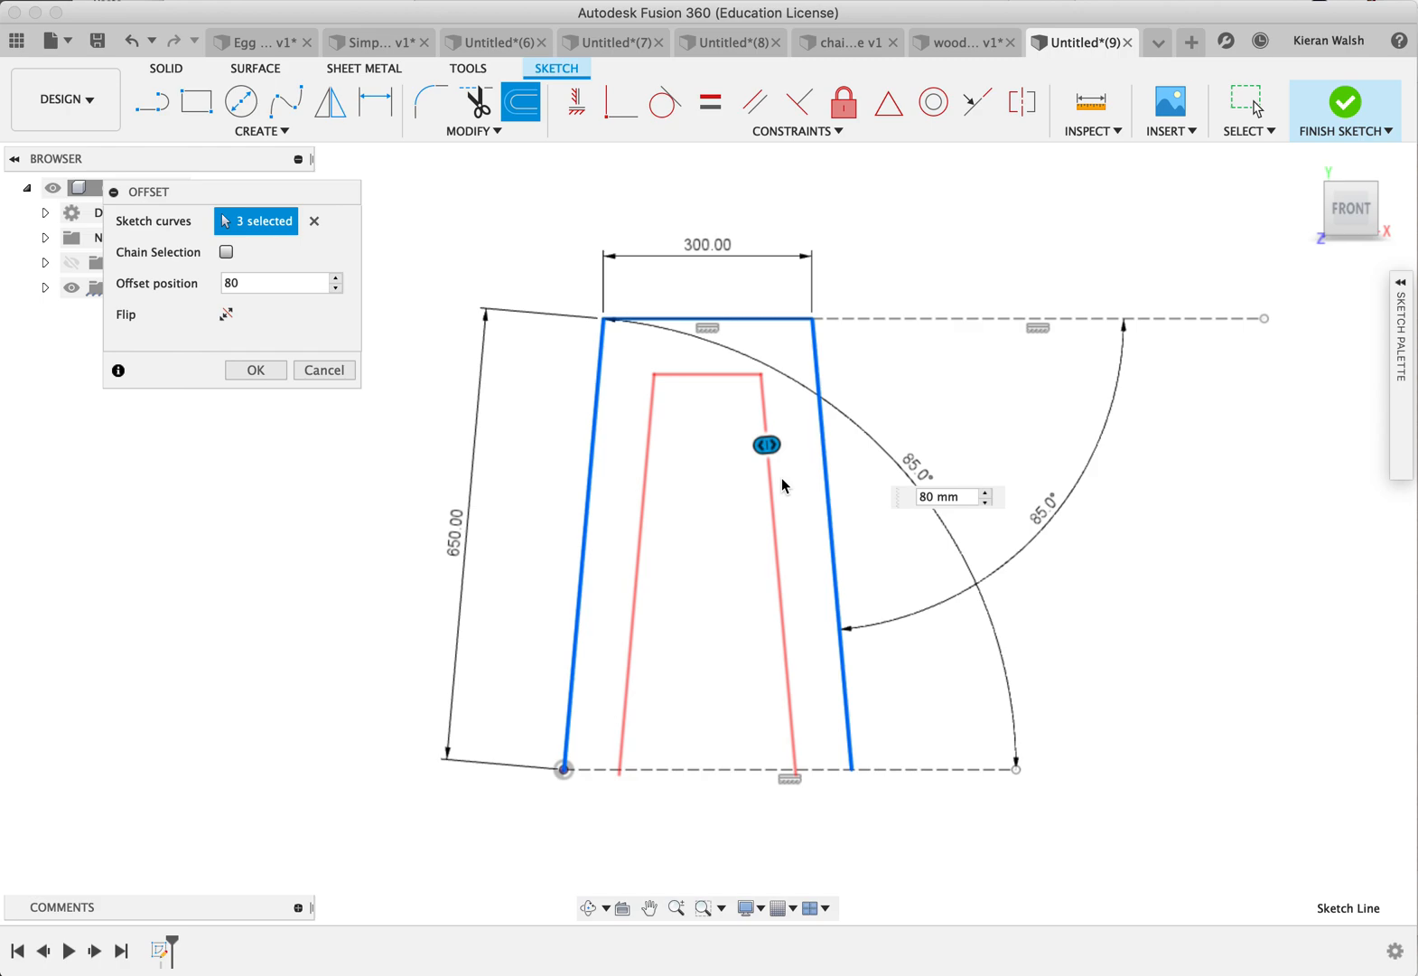
left_click(261, 369)
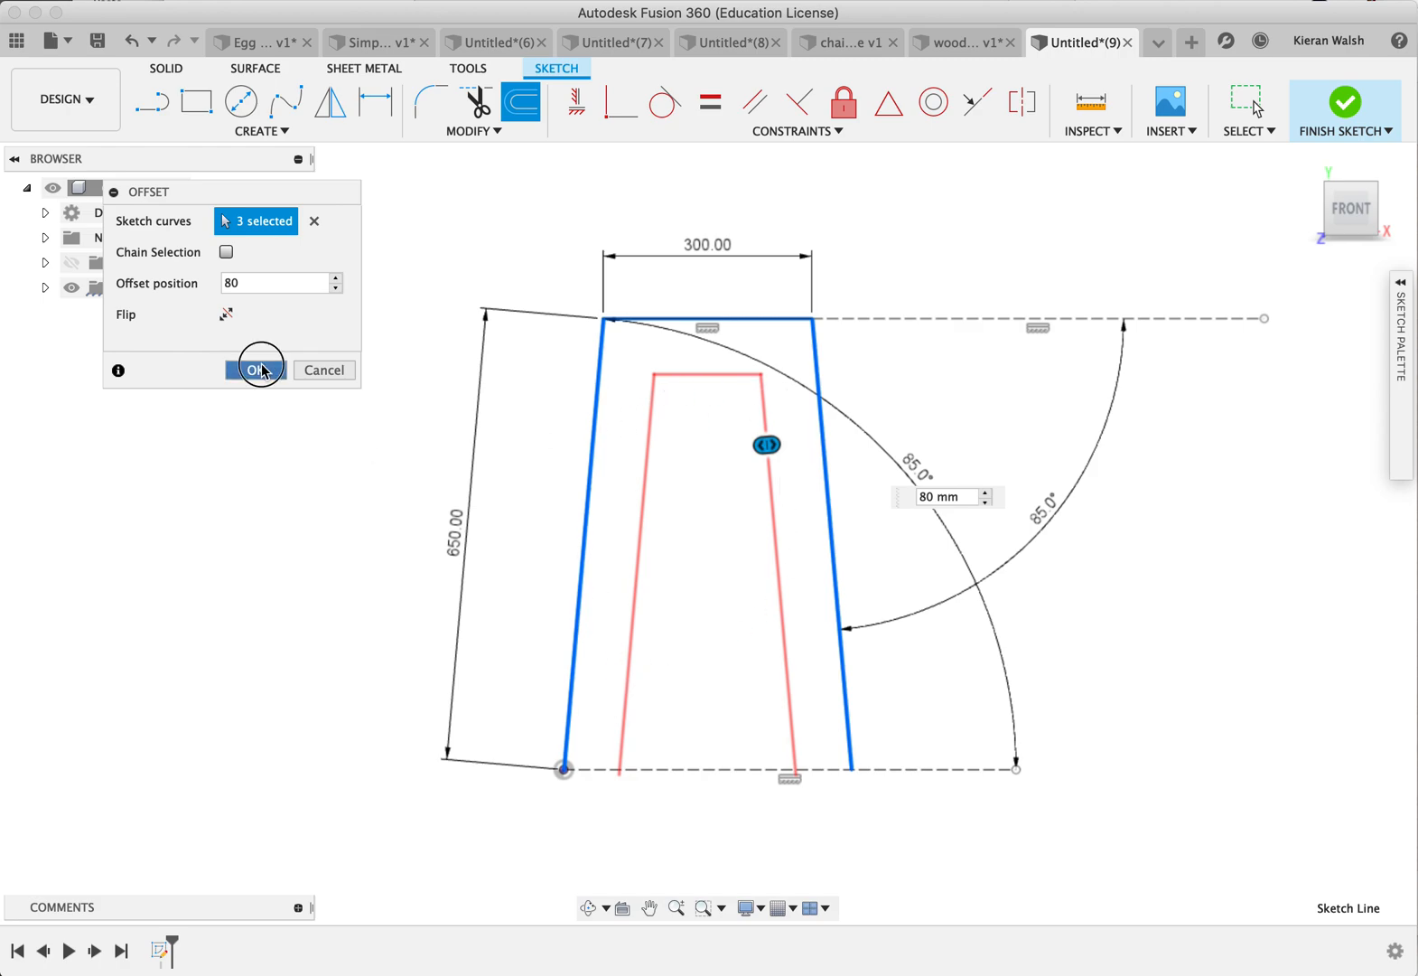
Step: Close the outer profile with a horizontal line from the origin to the lower end of the right leg line
left_click(151, 102)
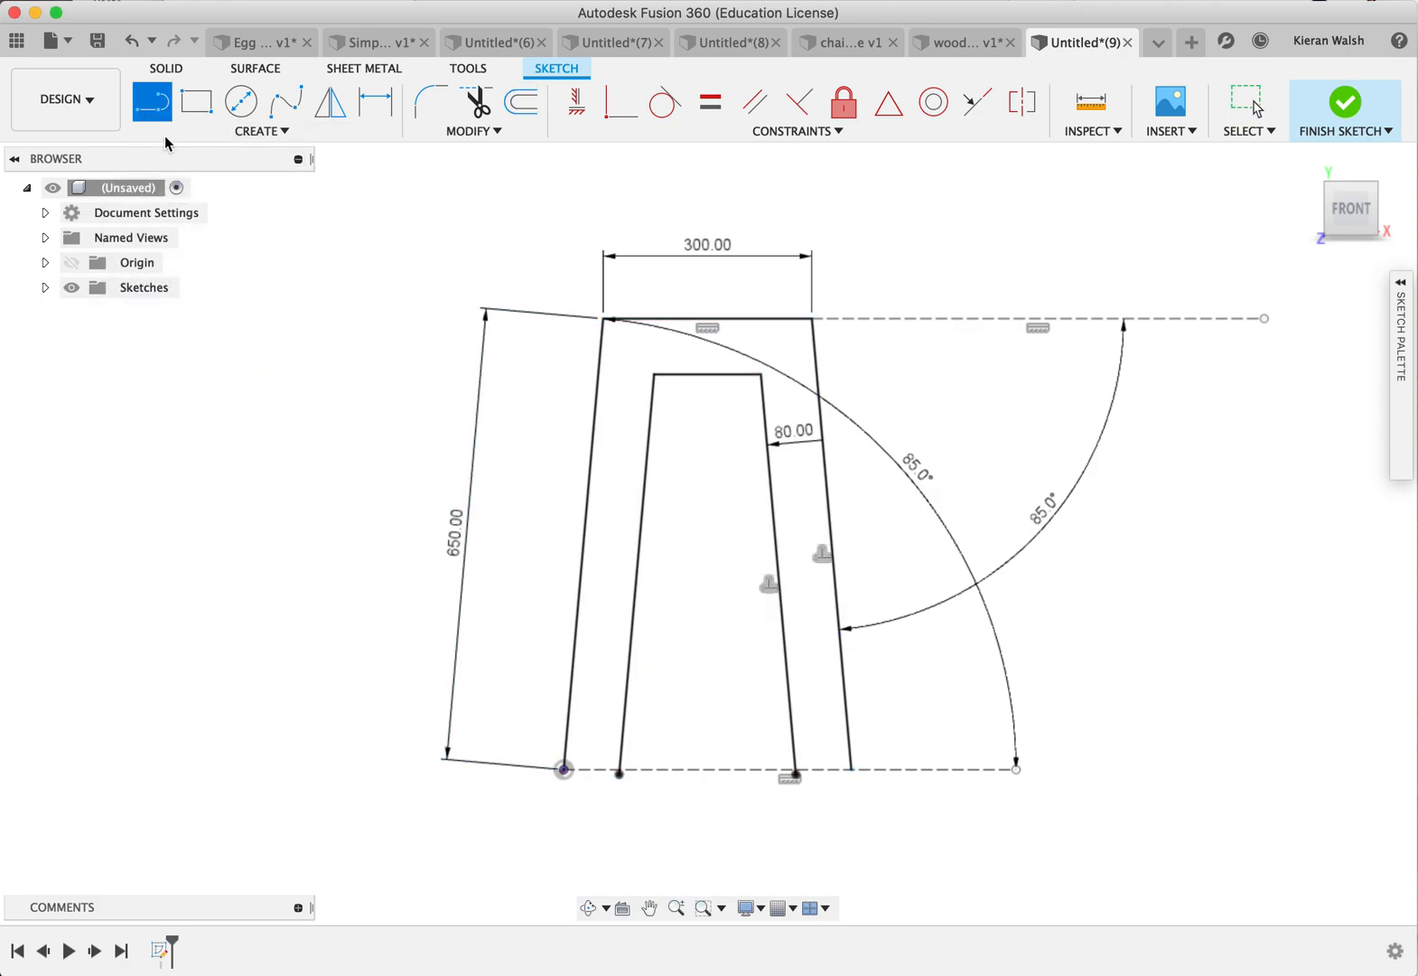
scroll(631, 800, "up", 3)
scroll(629, 796, "up", 1)
left_click(518, 749)
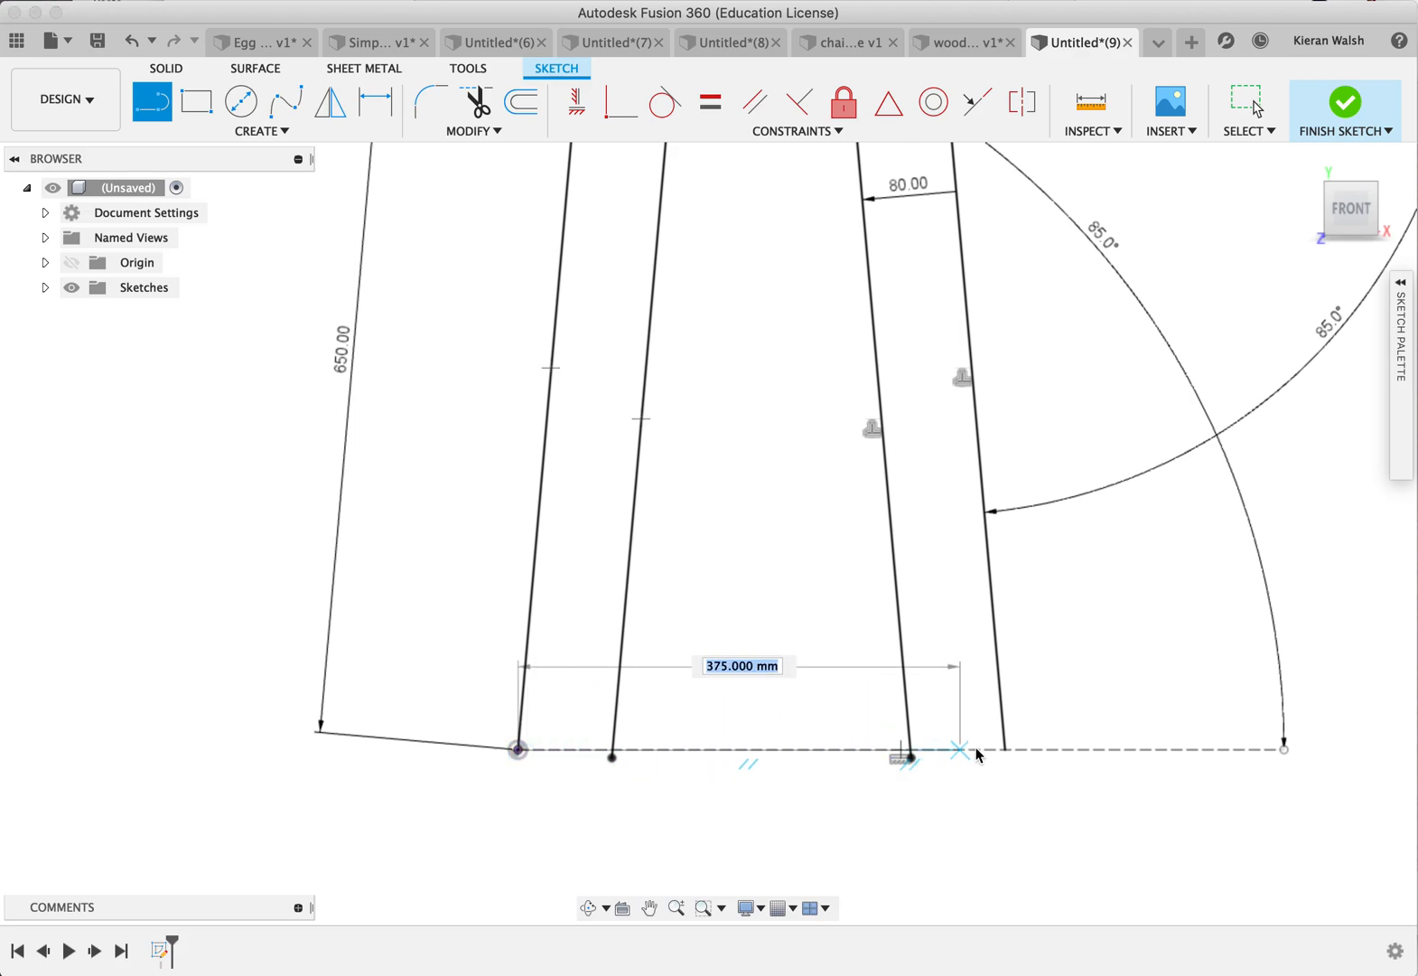
left_click(1006, 750)
Step: Trim the inner leg lines' ends below the baseline and the baseline segment between the two legs
scroll(614, 795, "up", 8)
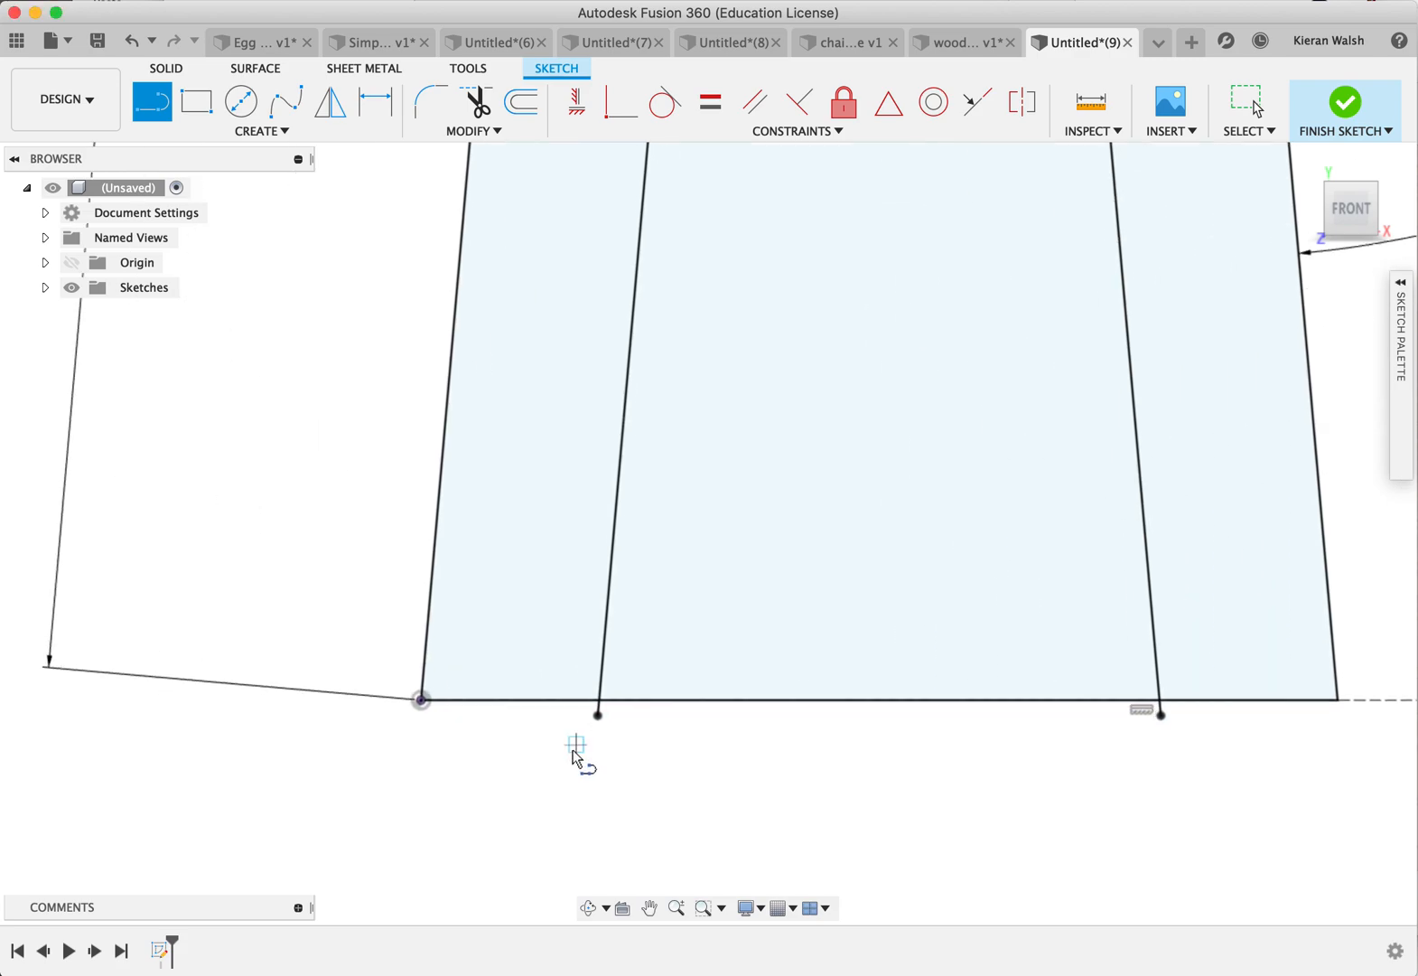
scroll(591, 711, "up", 2)
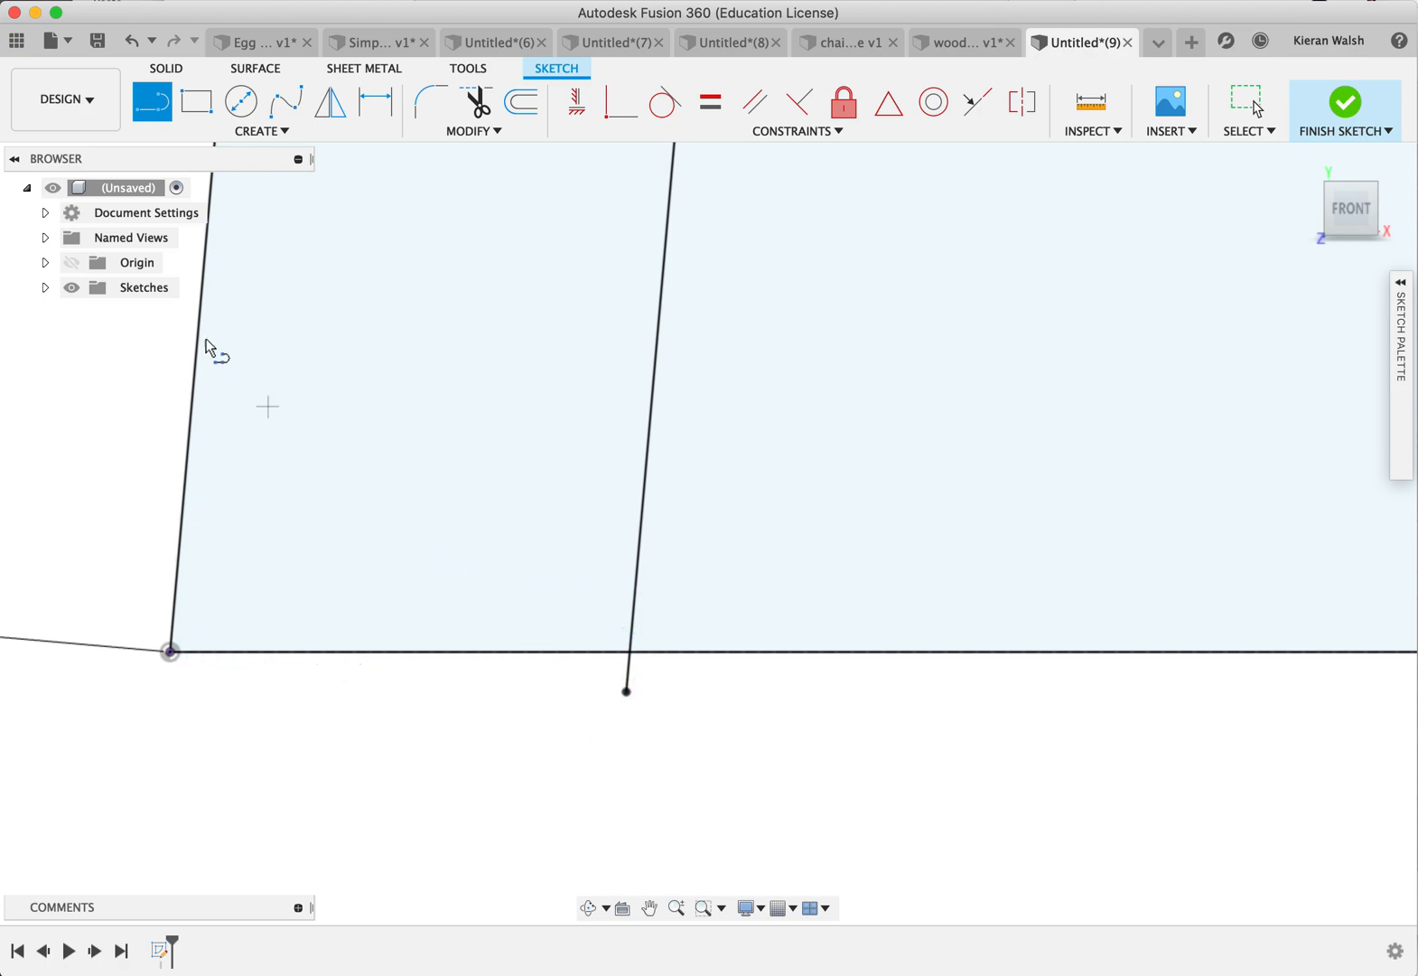
left_click(476, 102)
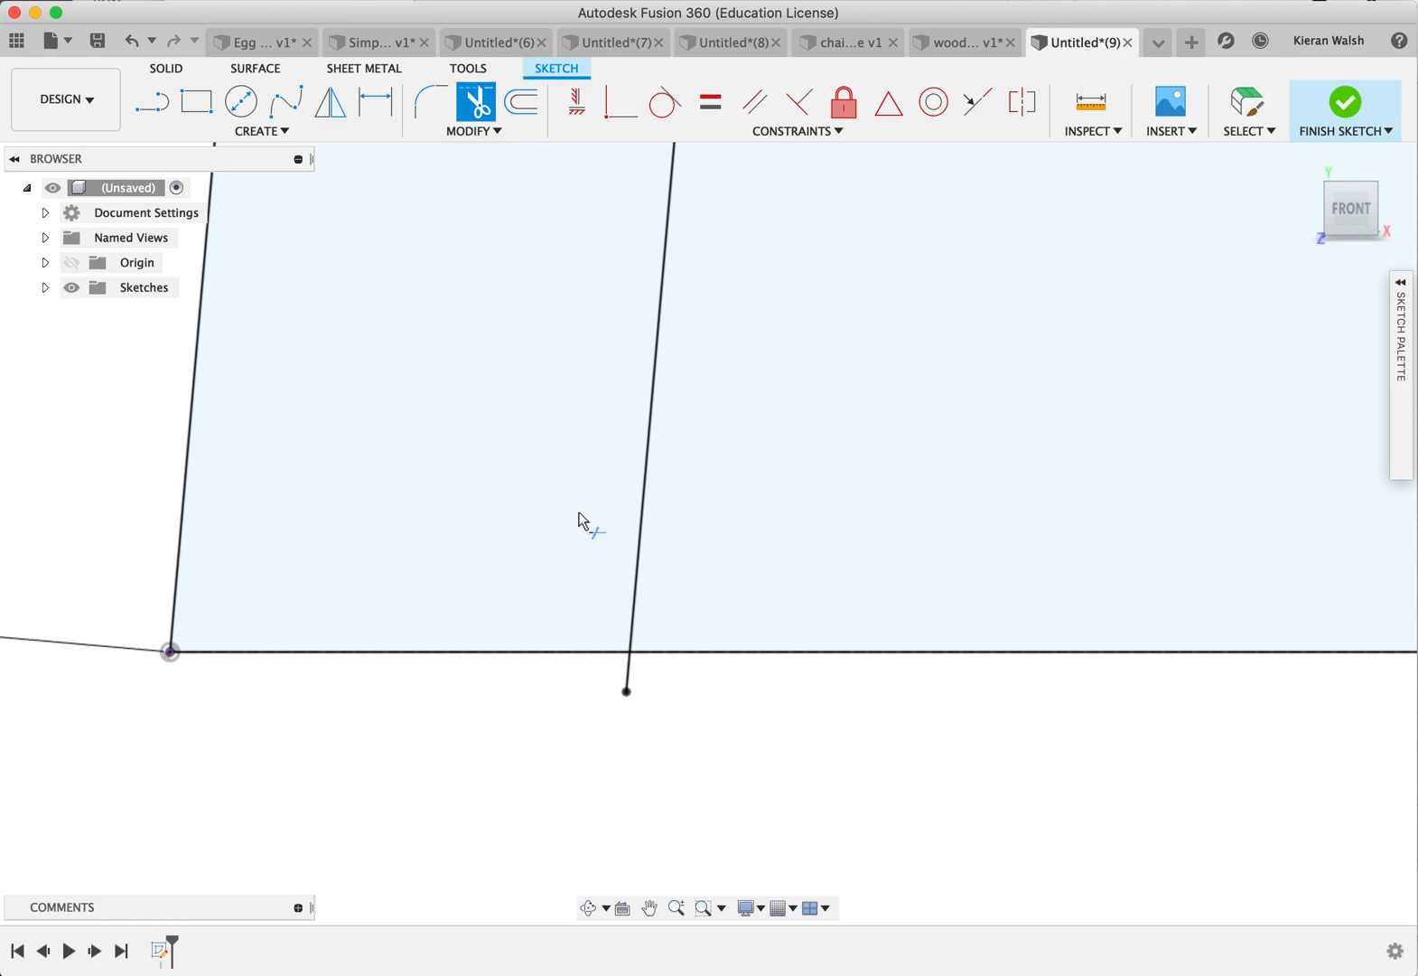
left_click(629, 668)
scroll(630, 692, "down", 5)
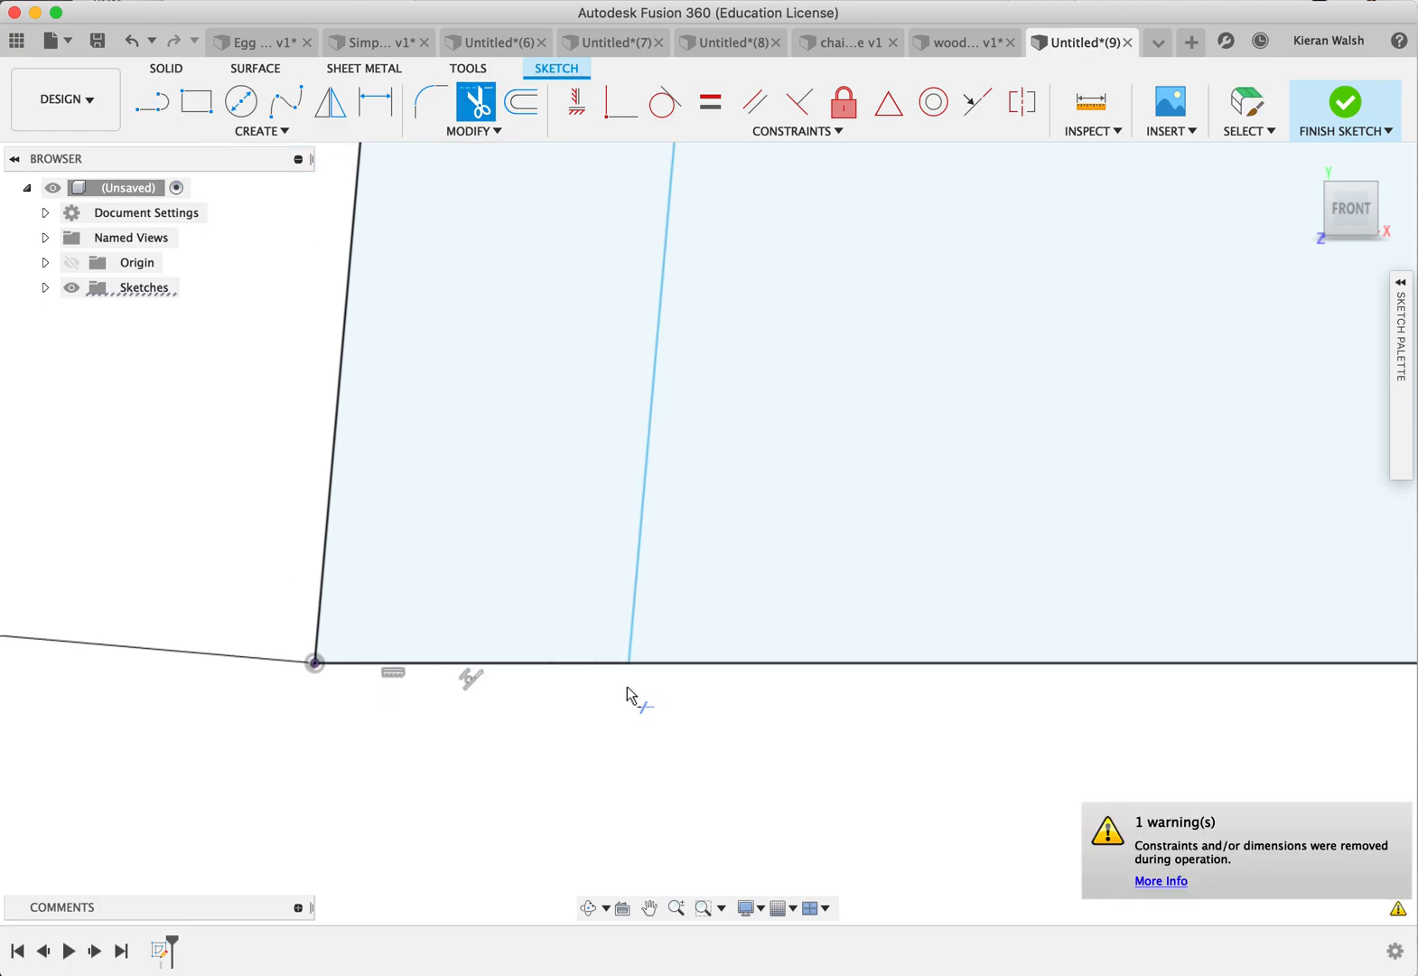
scroll(1094, 714, "up", 5)
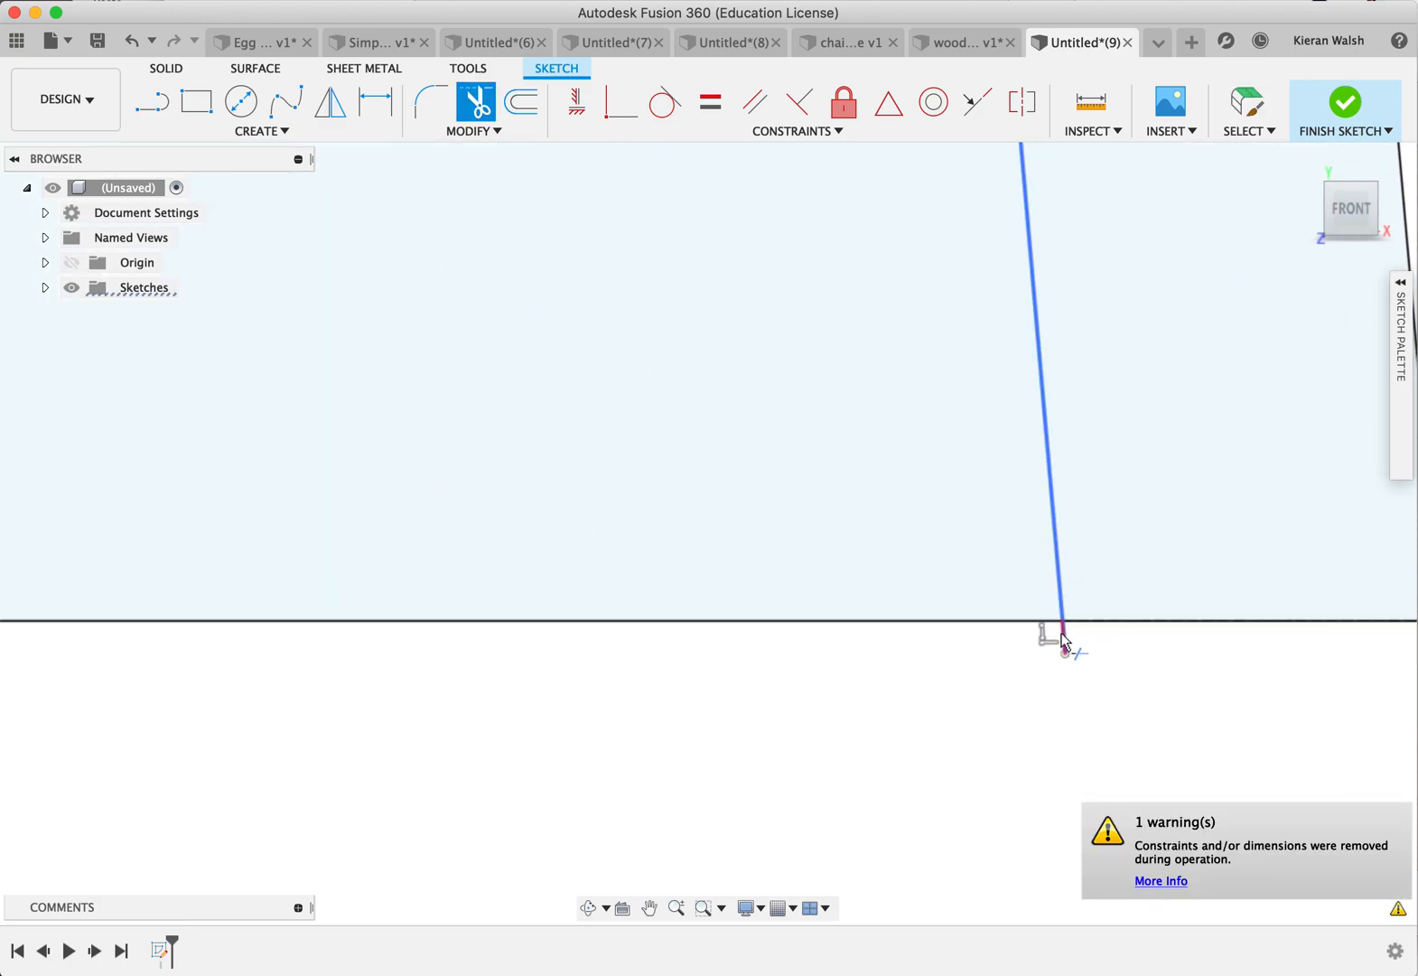
left_click(945, 630)
scroll(914, 664, "down", 4)
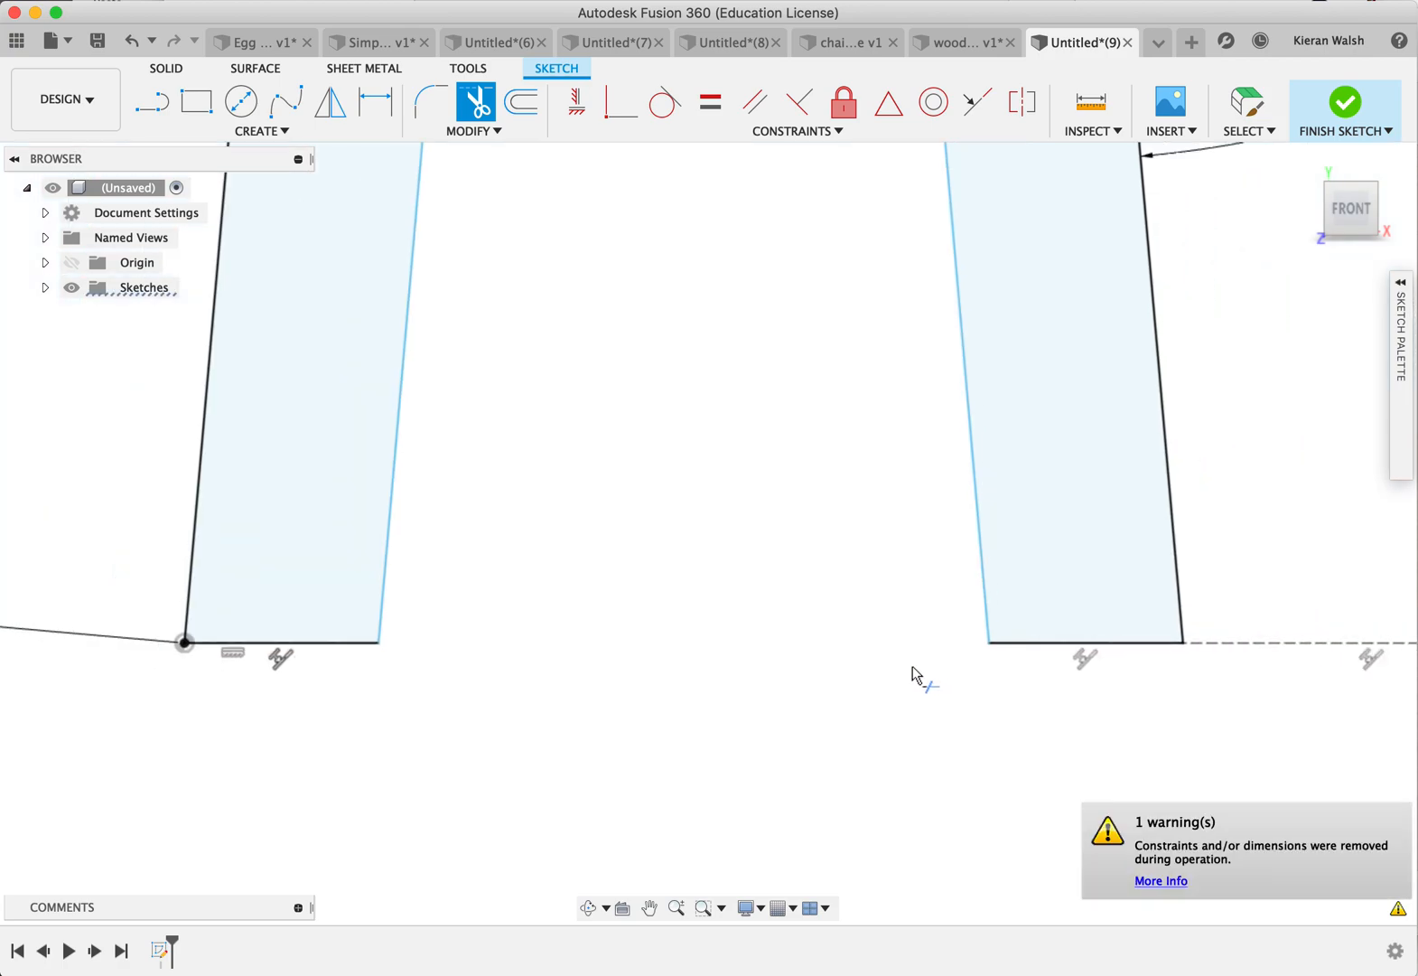
scroll(911, 666, "down", 4)
scroll(902, 291, "up", 3)
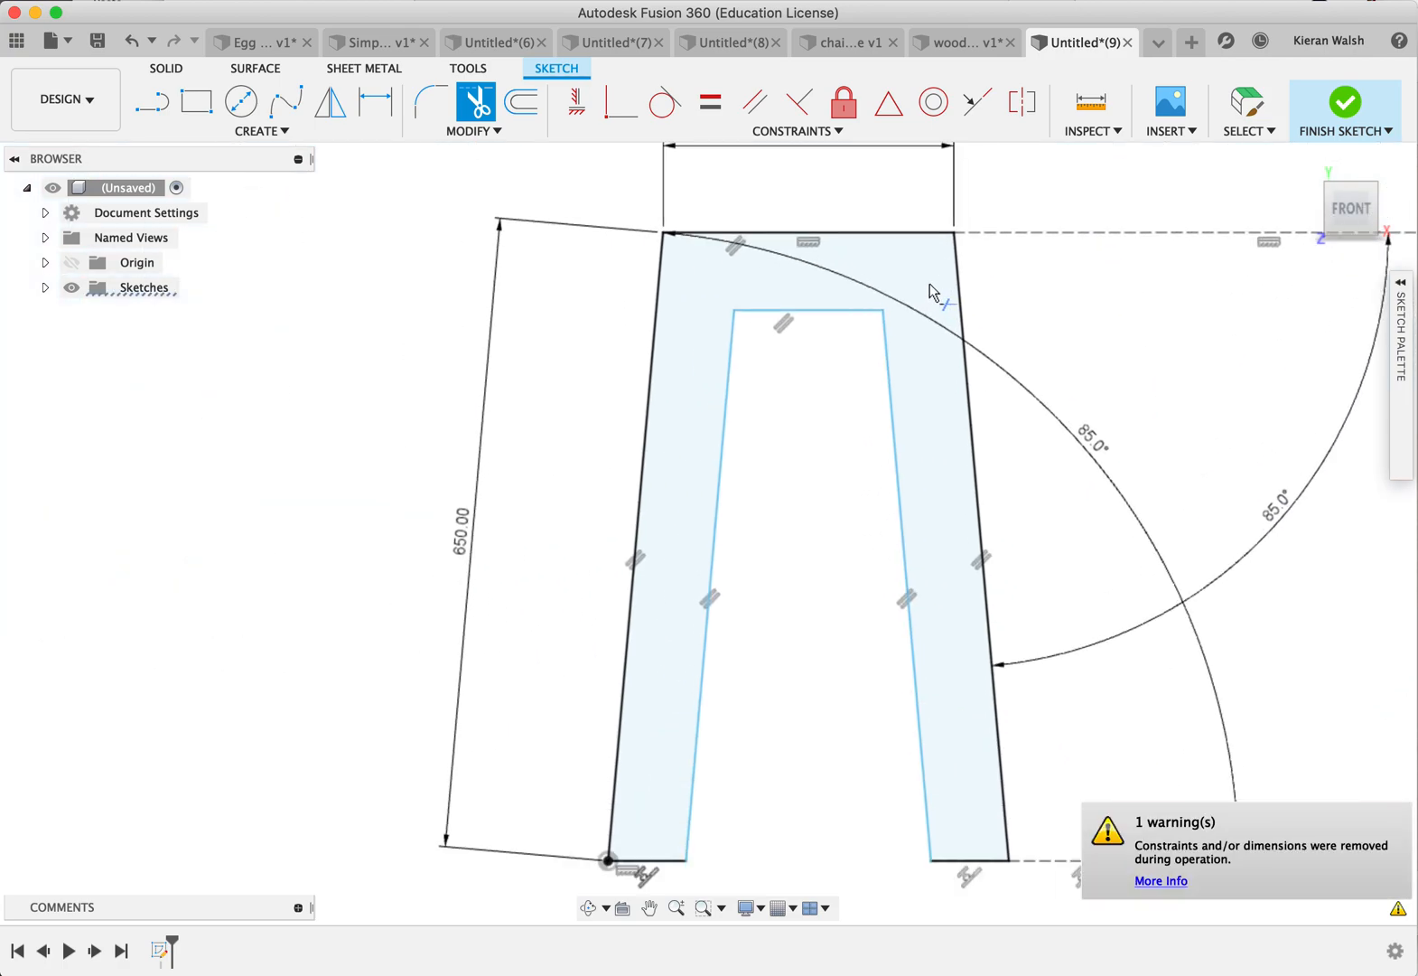
Step: Draw a 300 by 40 mm rectangle upward from the outer left corner of the frame's top edge
scroll(902, 291, "down", 3)
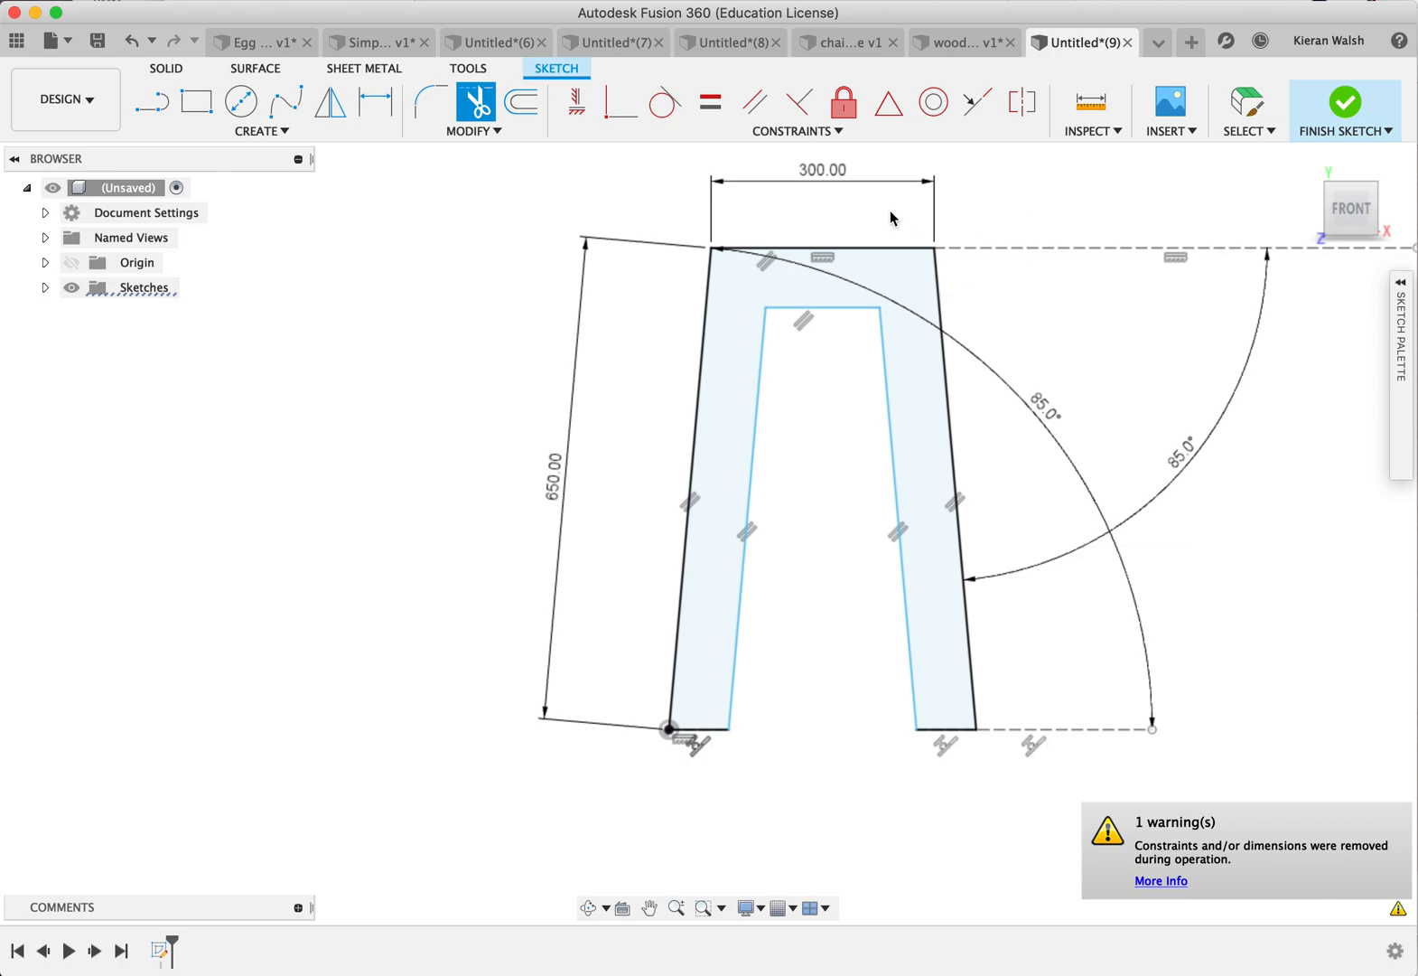
left_click(185, 110)
scroll(802, 241, "up", 3)
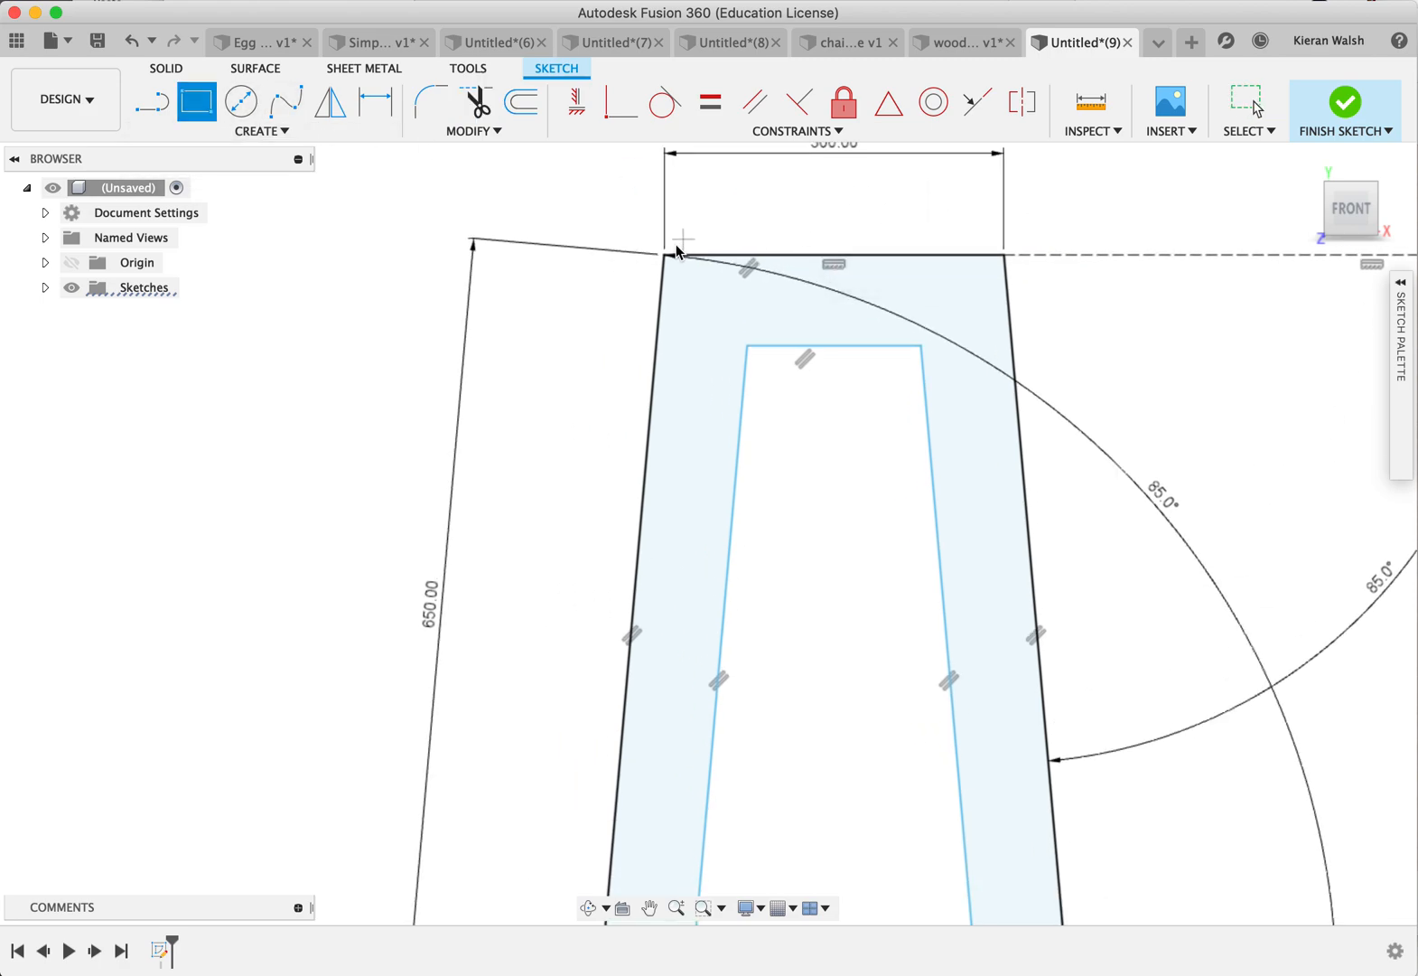
left_click(665, 256)
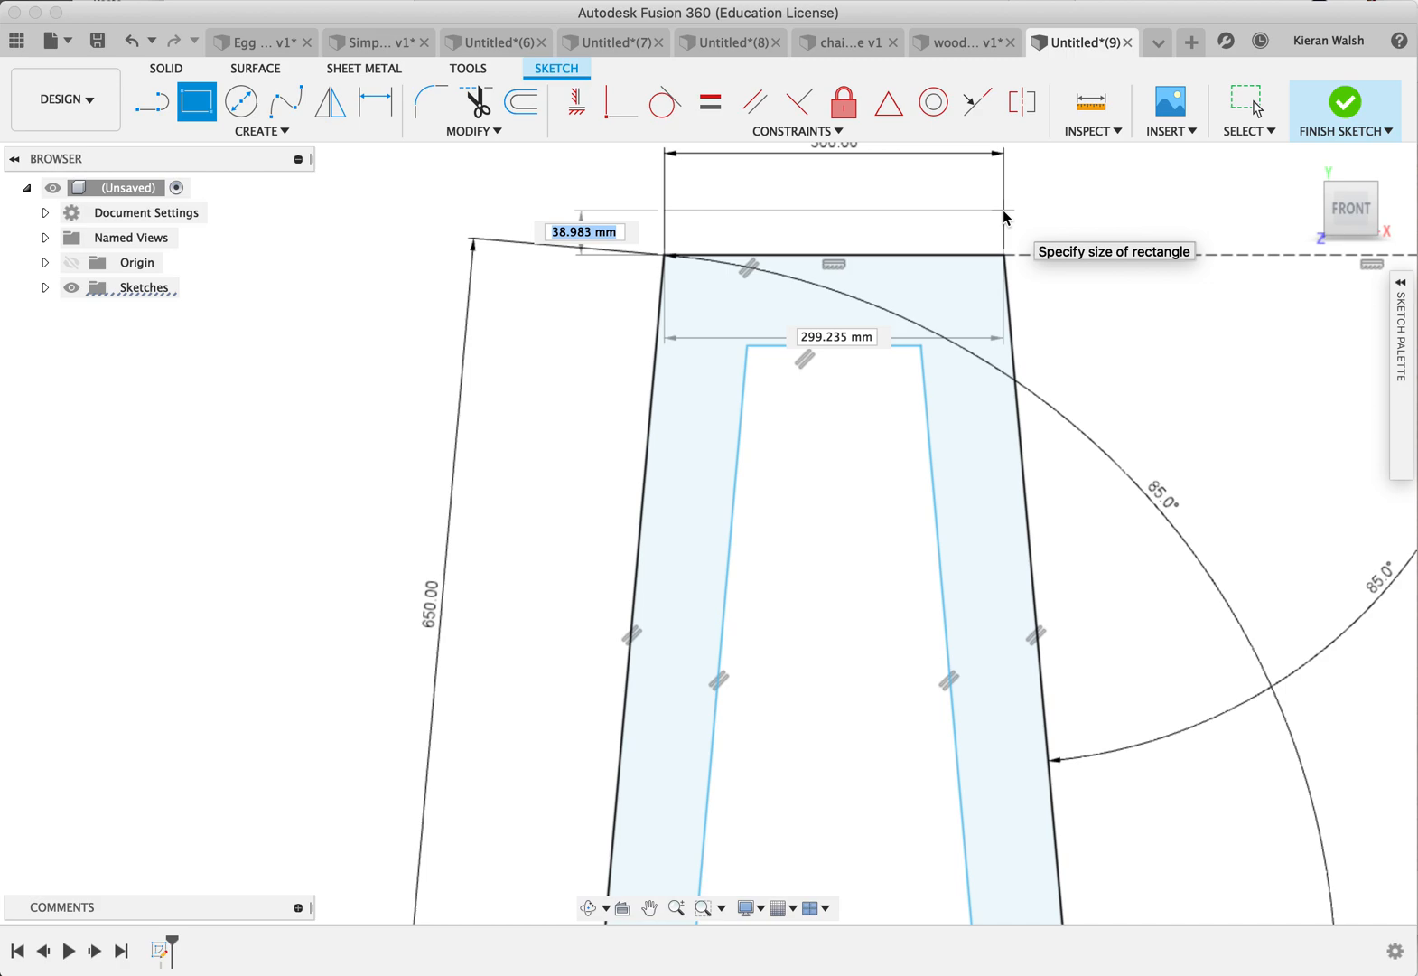
key("BackSpace")
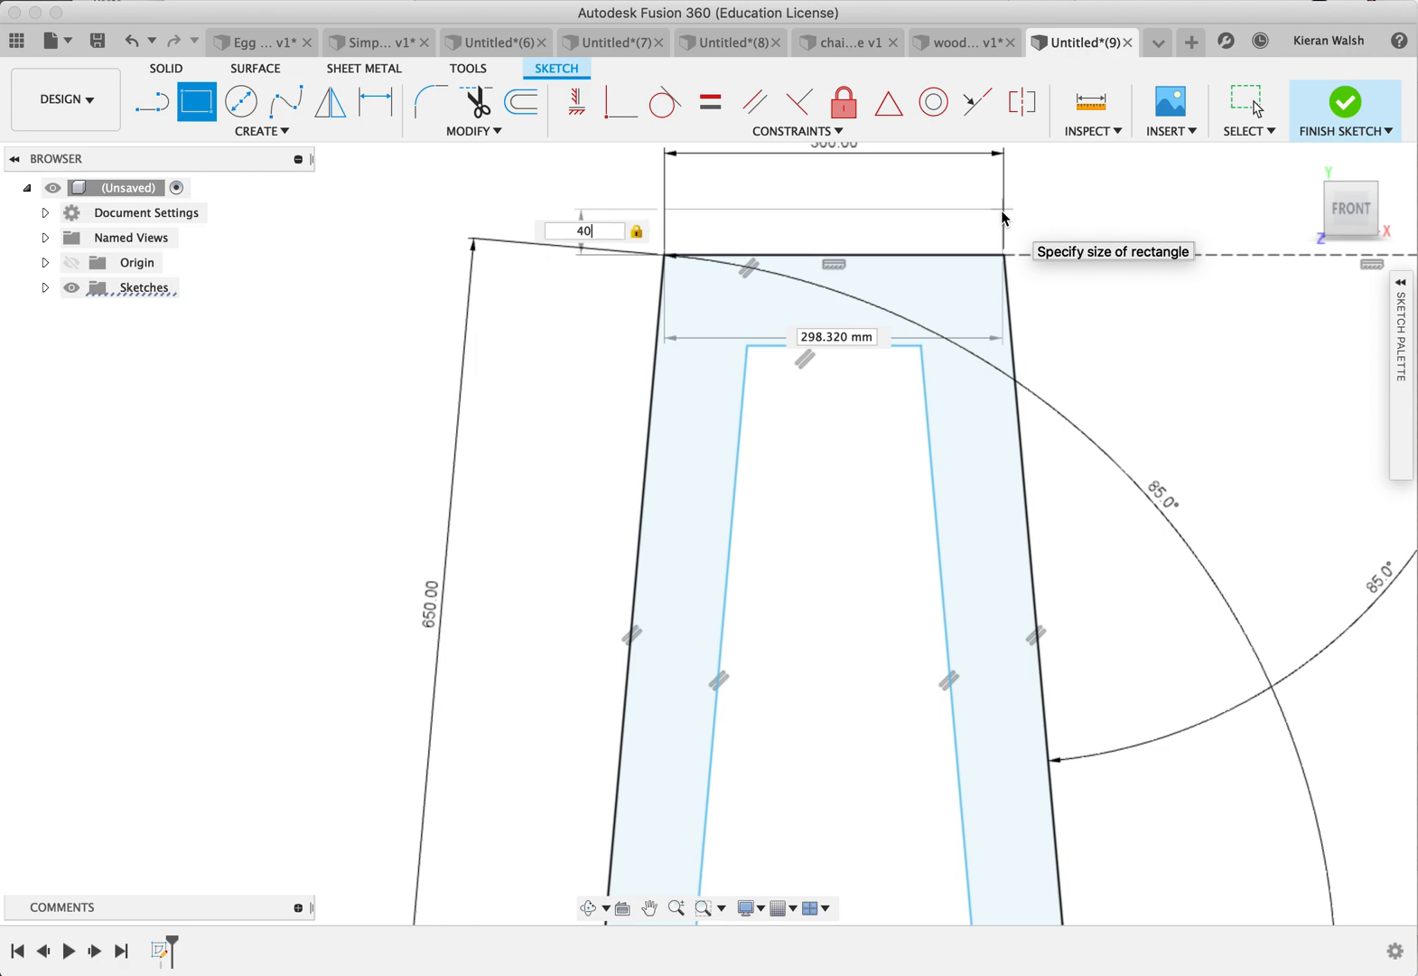
key("Tab")
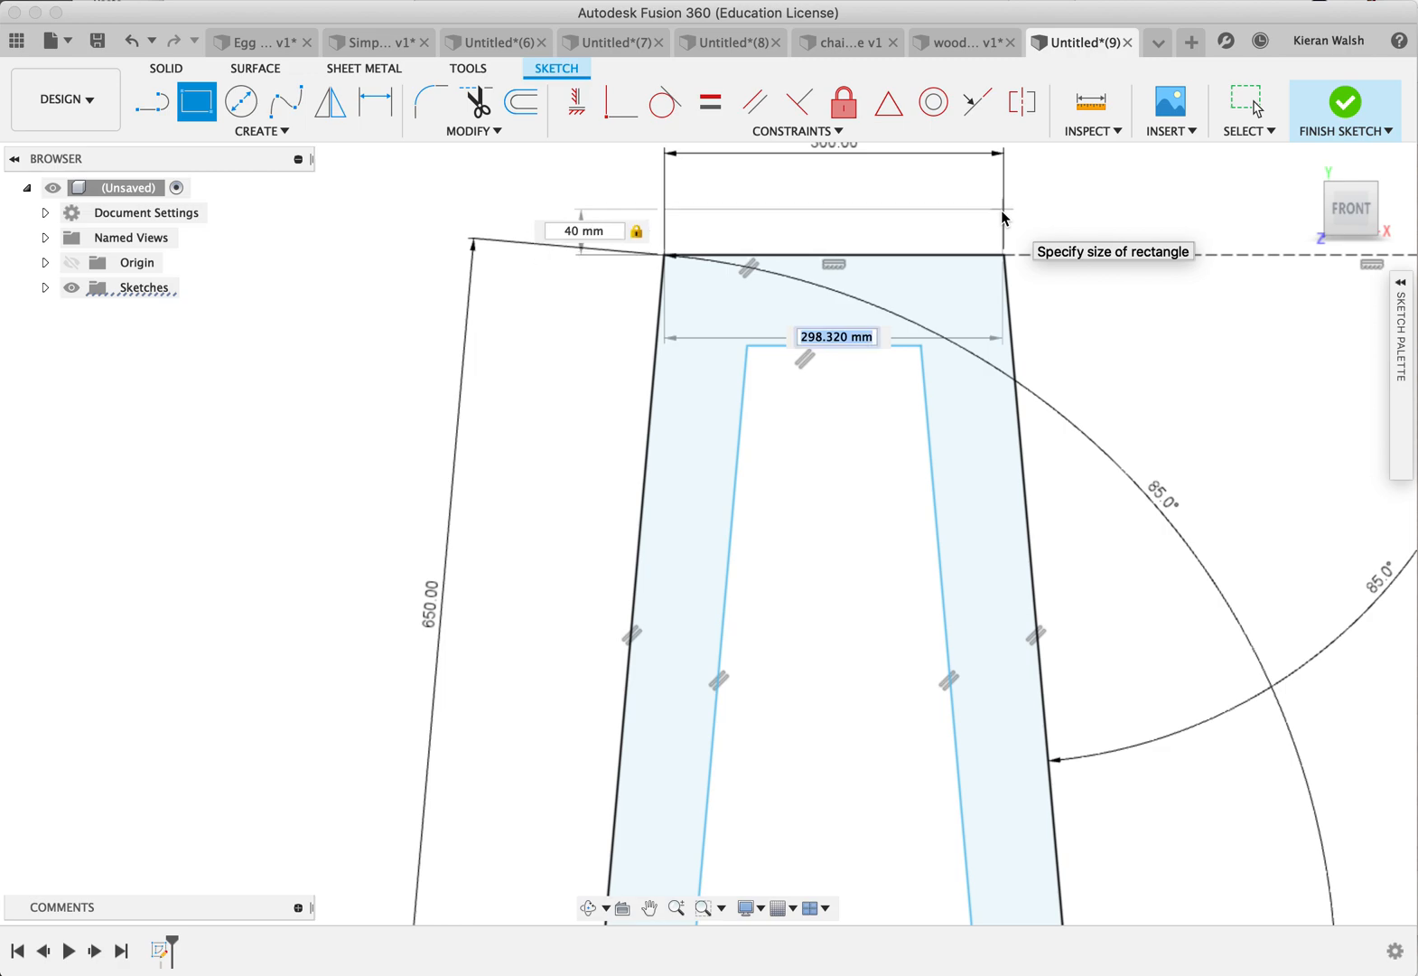
type("300")
key("Return")
key("Escape")
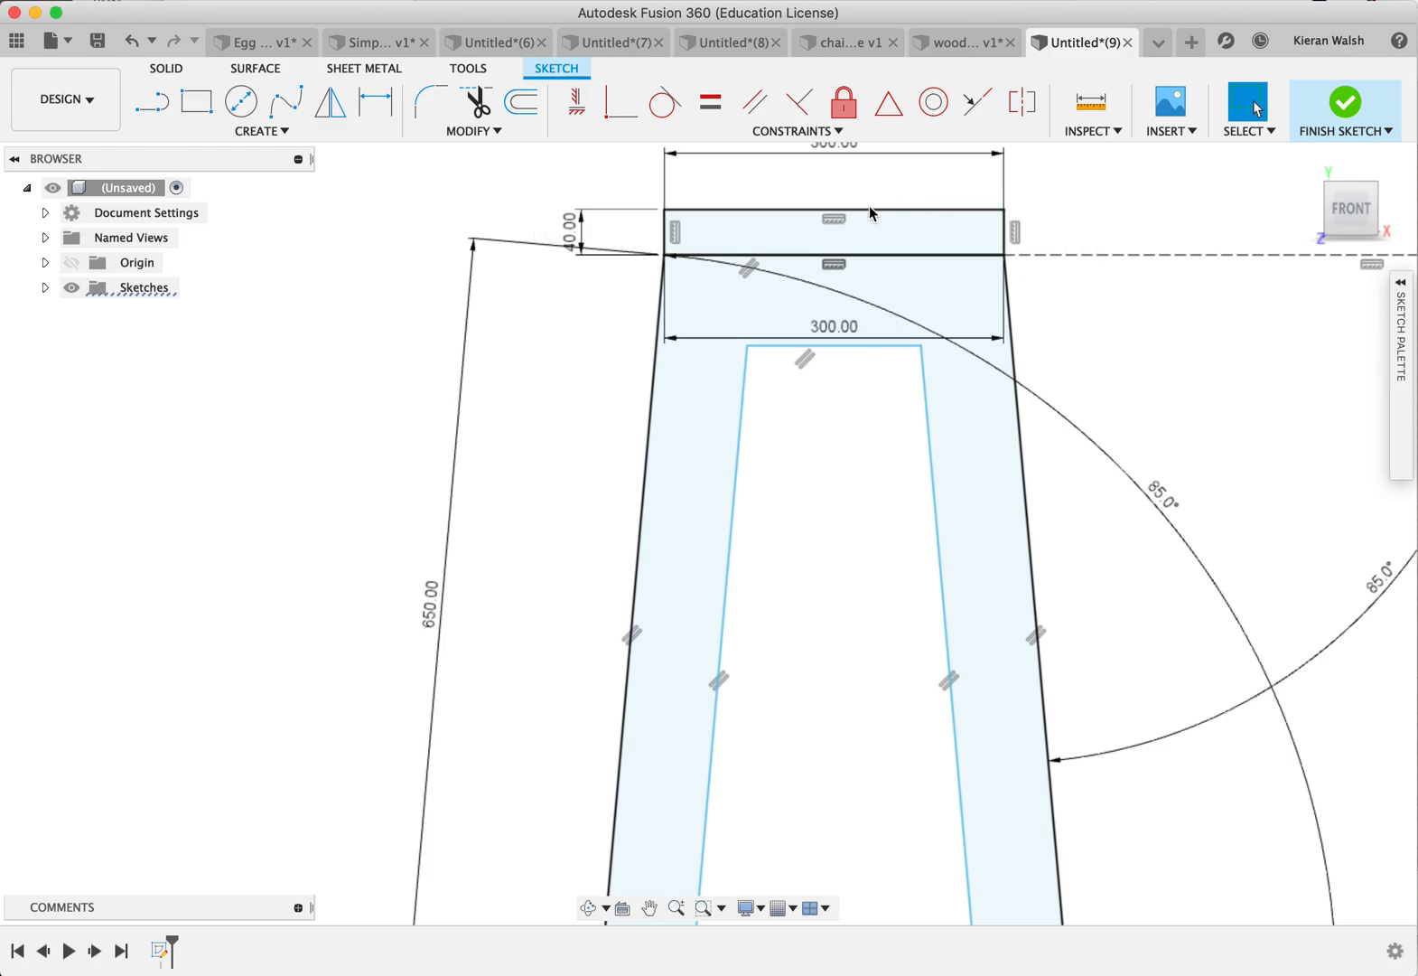
Step: Trim away the shared horizontal line between the 40 mm high rectangle and the leg frame
left_click(476, 102)
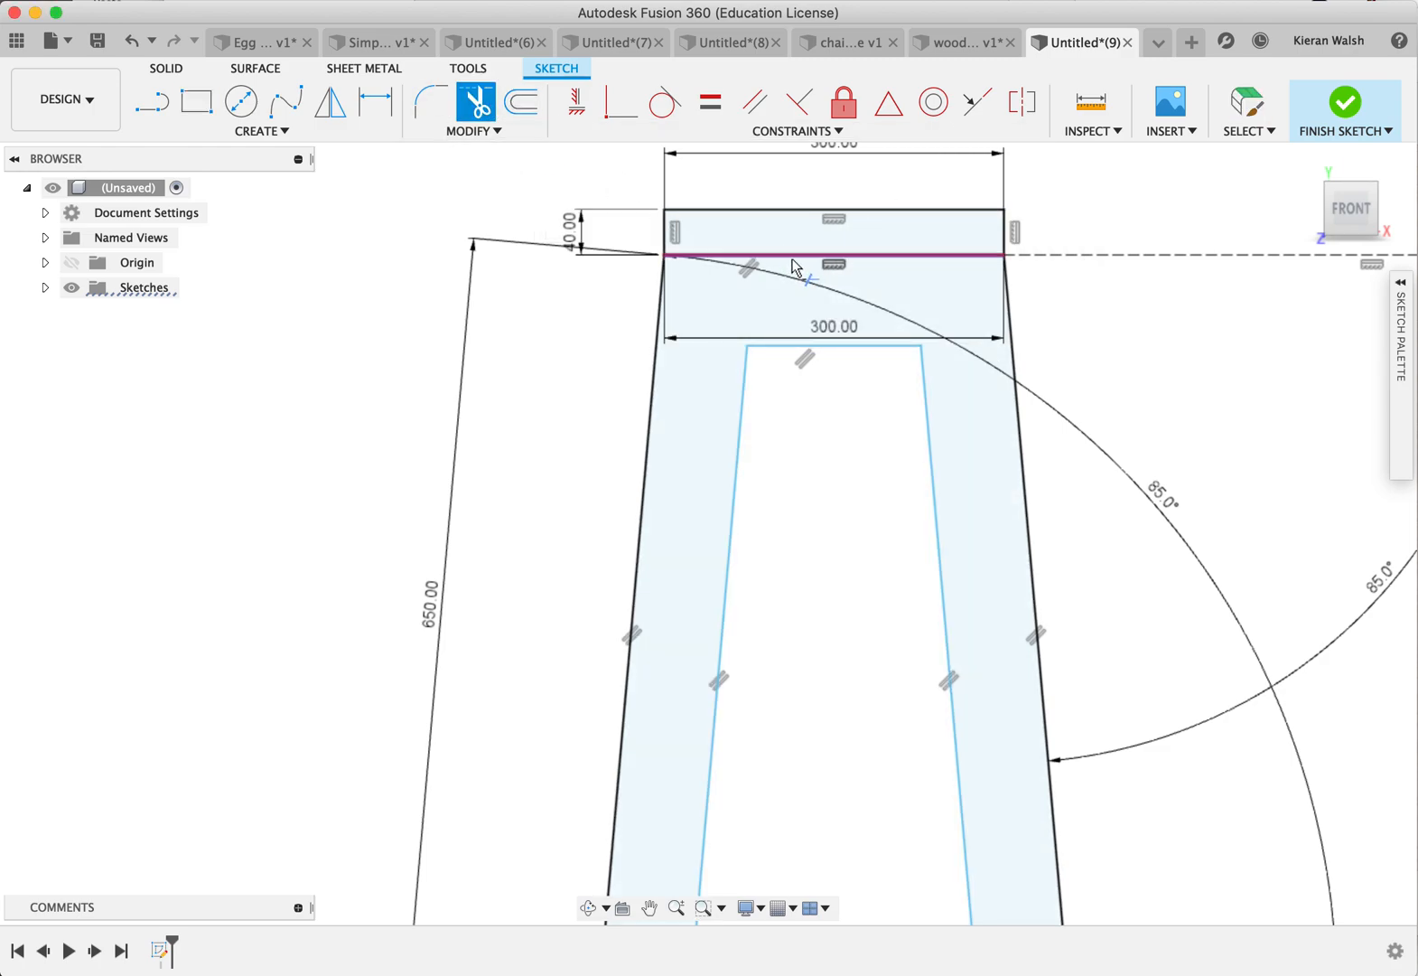
left_click(795, 266)
left_click(792, 265)
scroll(1080, 312, "up", 3)
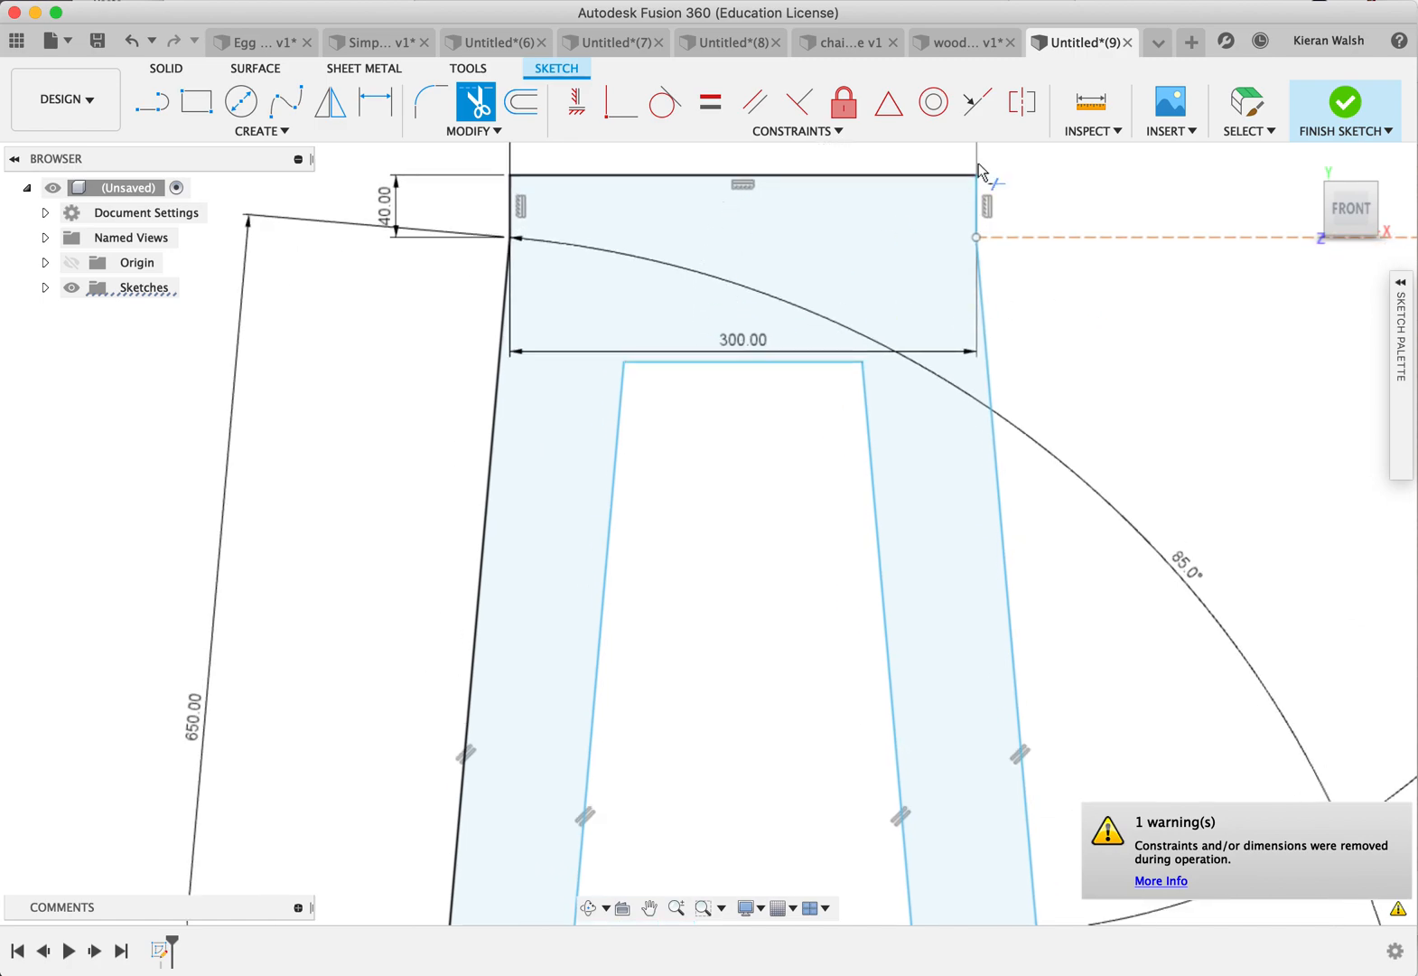
Step: Switch to the existing wooden stool design, hide its components, and examine the outline of one leg frame with its top slot
left_click(969, 42)
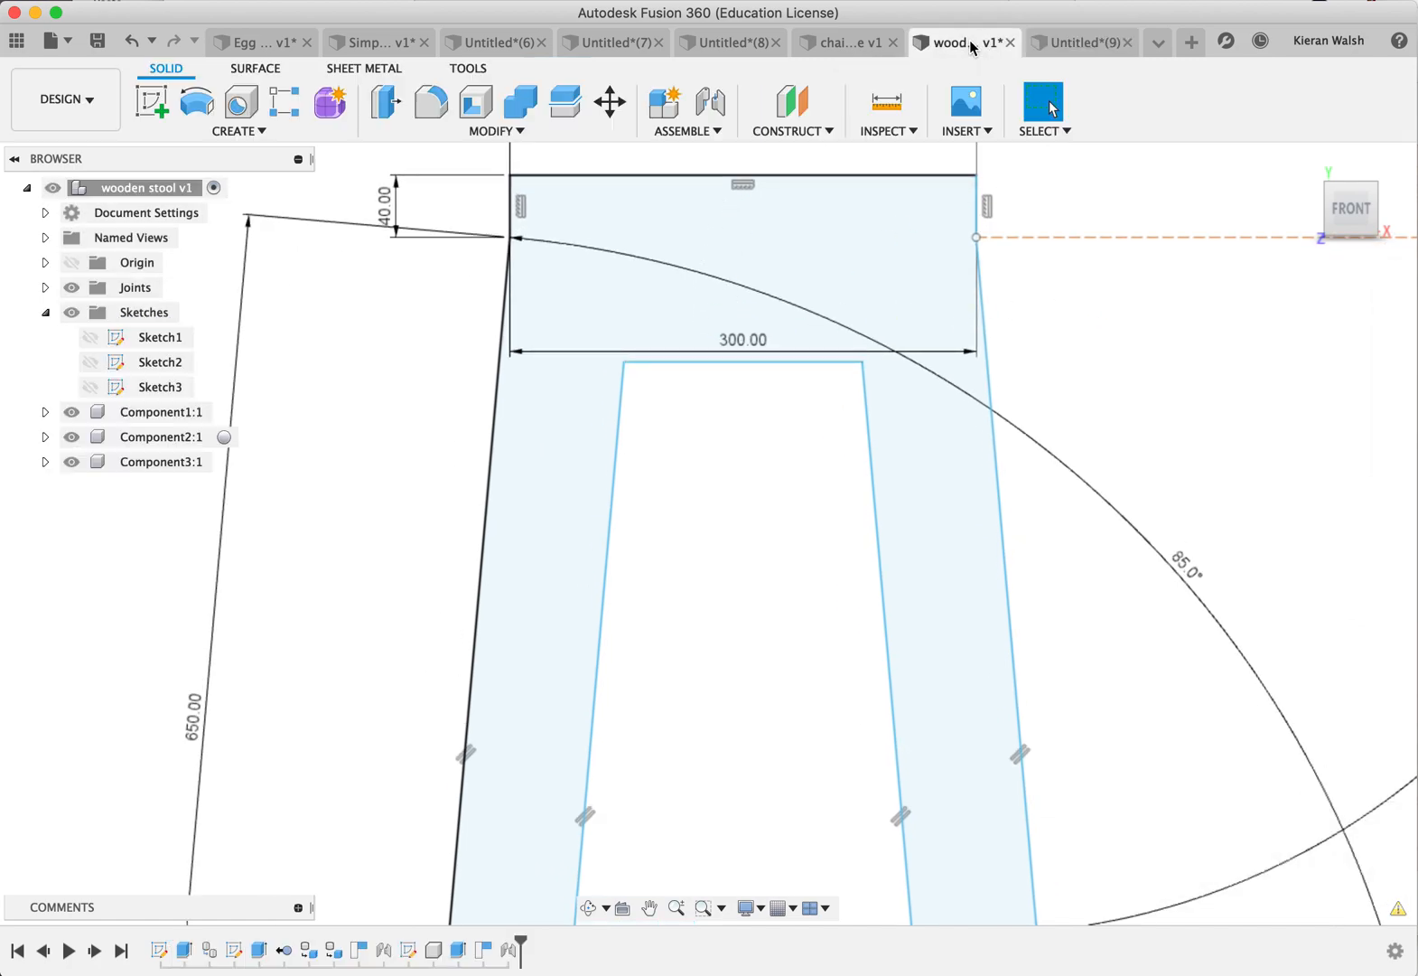
left_click(74, 413)
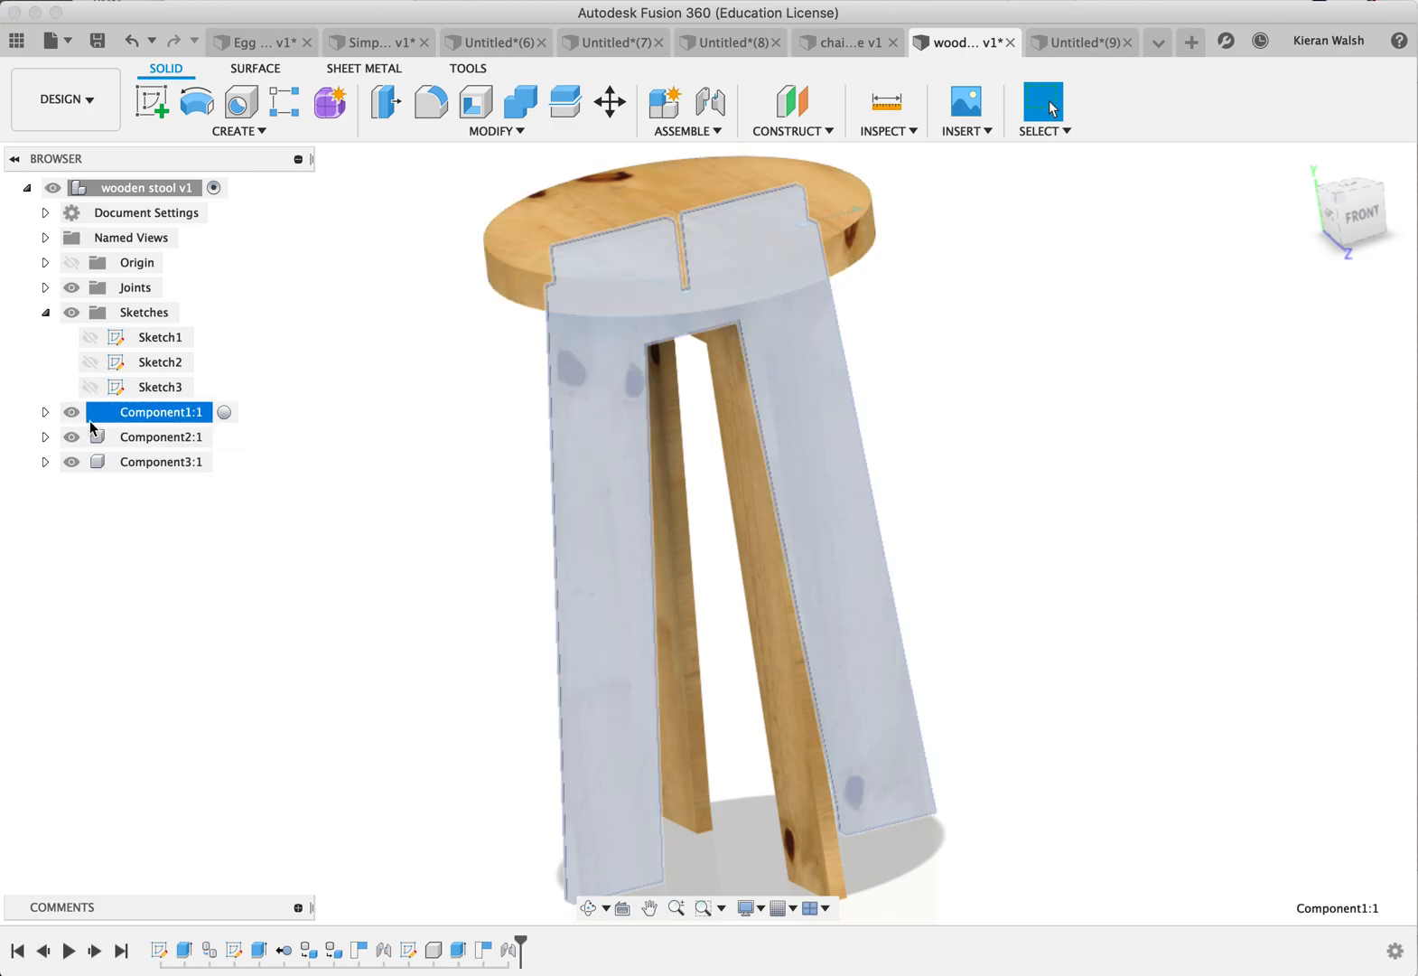
left_click(70, 413)
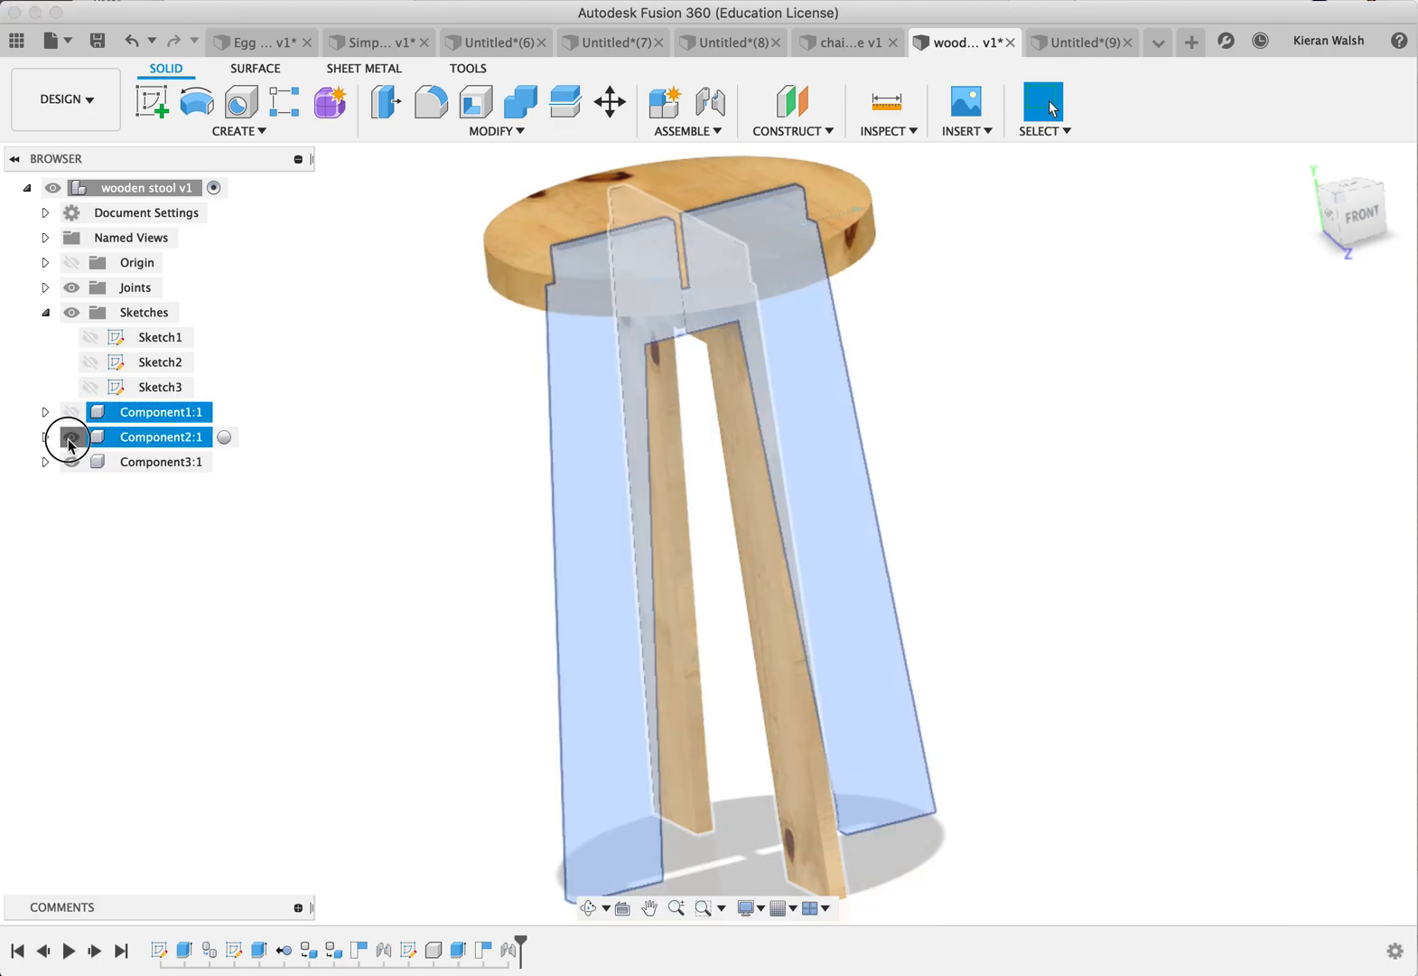
left_click(71, 438)
left_click(71, 461)
middle_click_drag(636, 440, 680, 309, "shift")
scroll(677, 308, "up", 3)
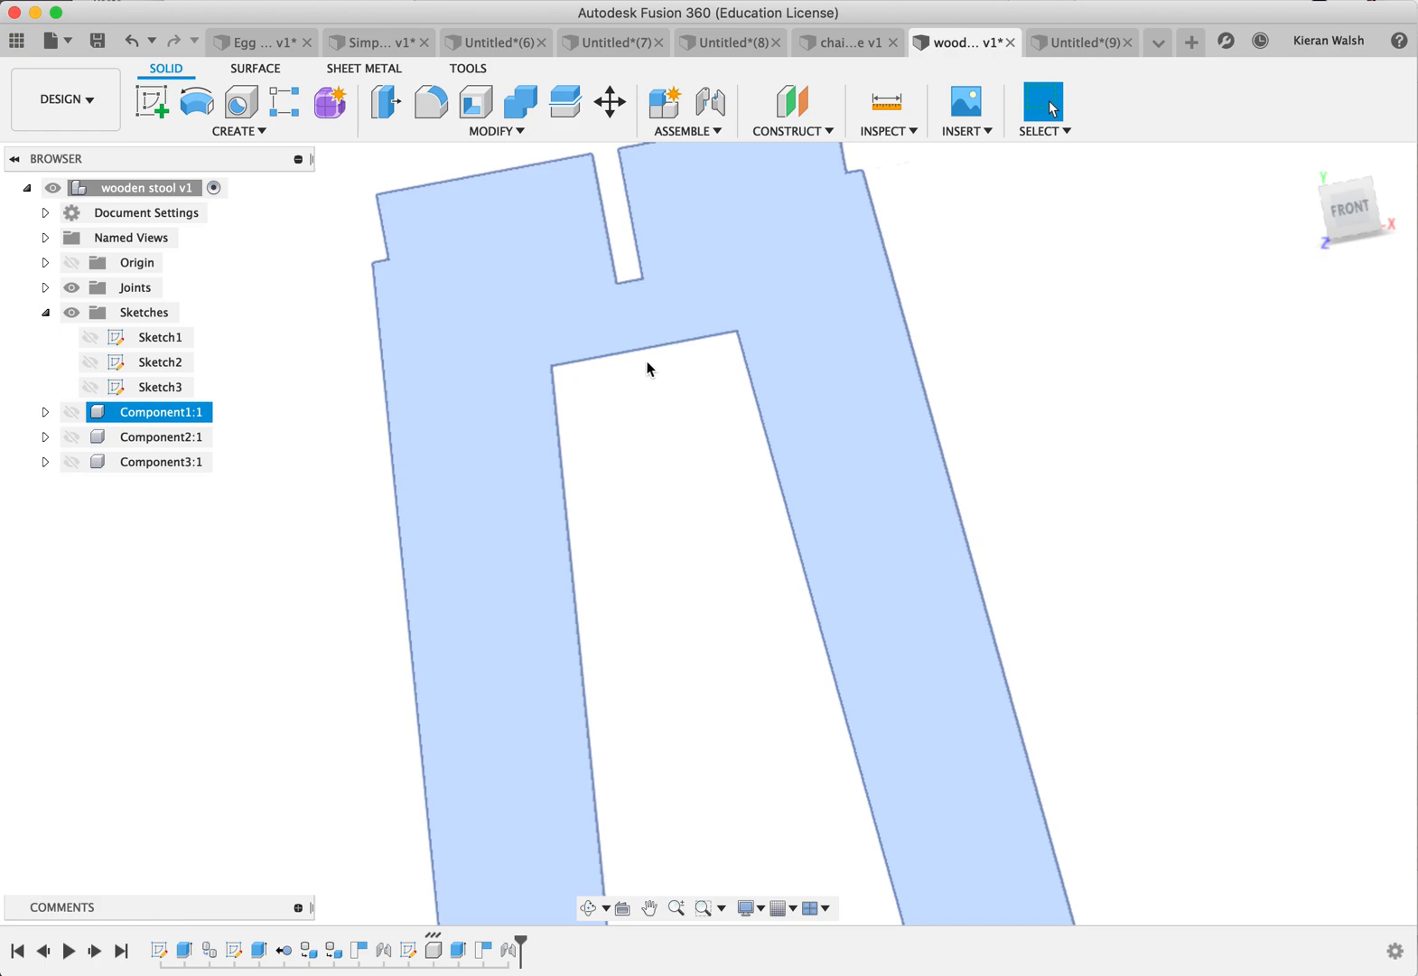
Step: Show Component1 and Component2 and examine how the two leg frames interlock at their central slots
left_click(72, 439, "shift")
left_click(71, 412)
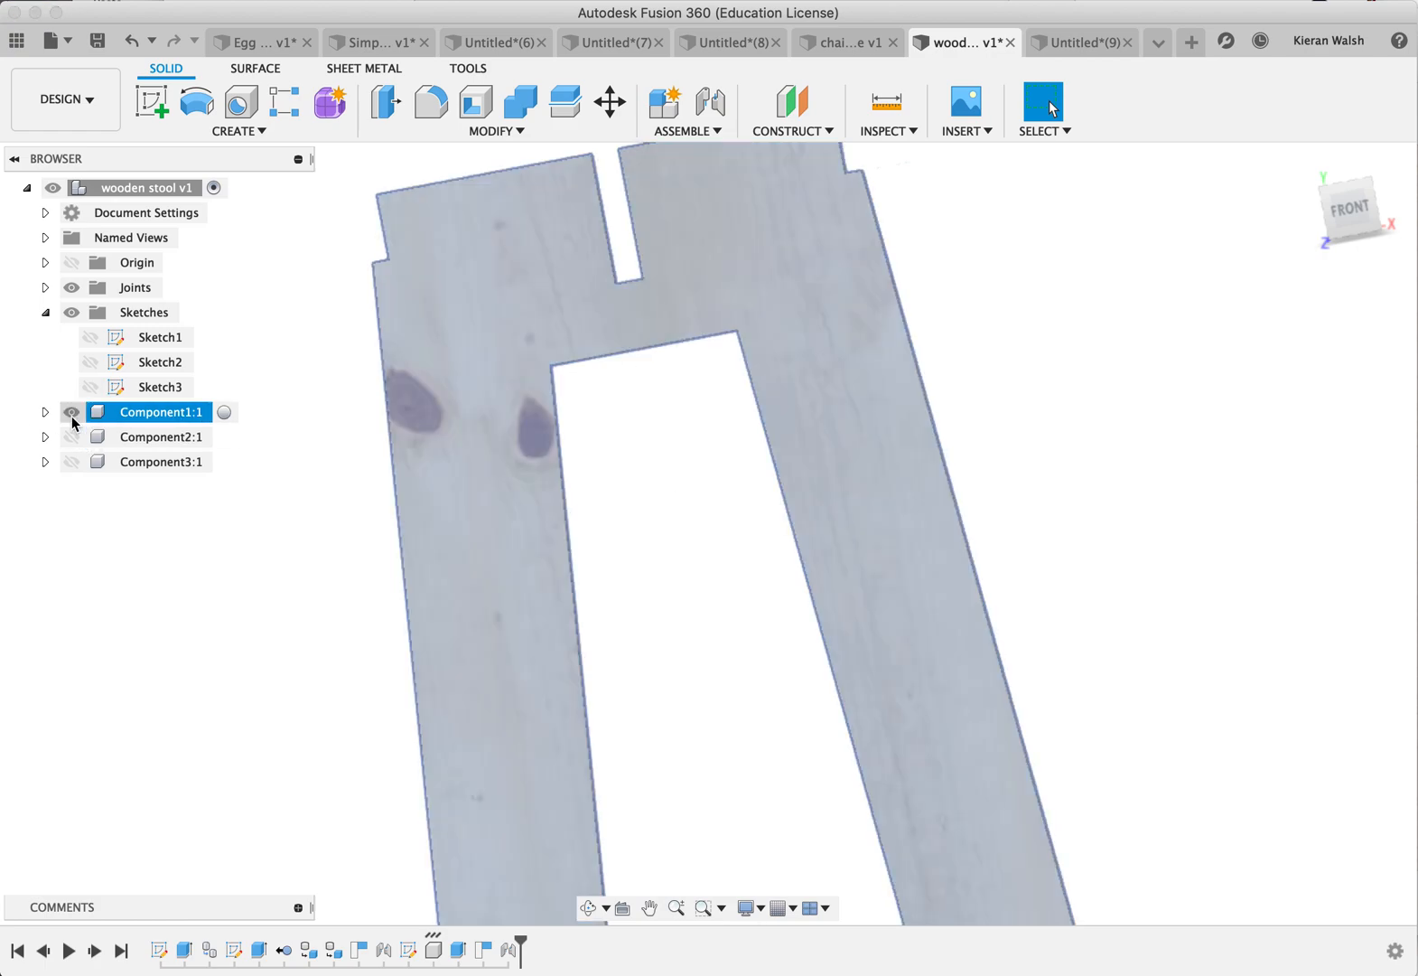
left_click(73, 437)
middle_click_drag(553, 363, 672, 352, "shift")
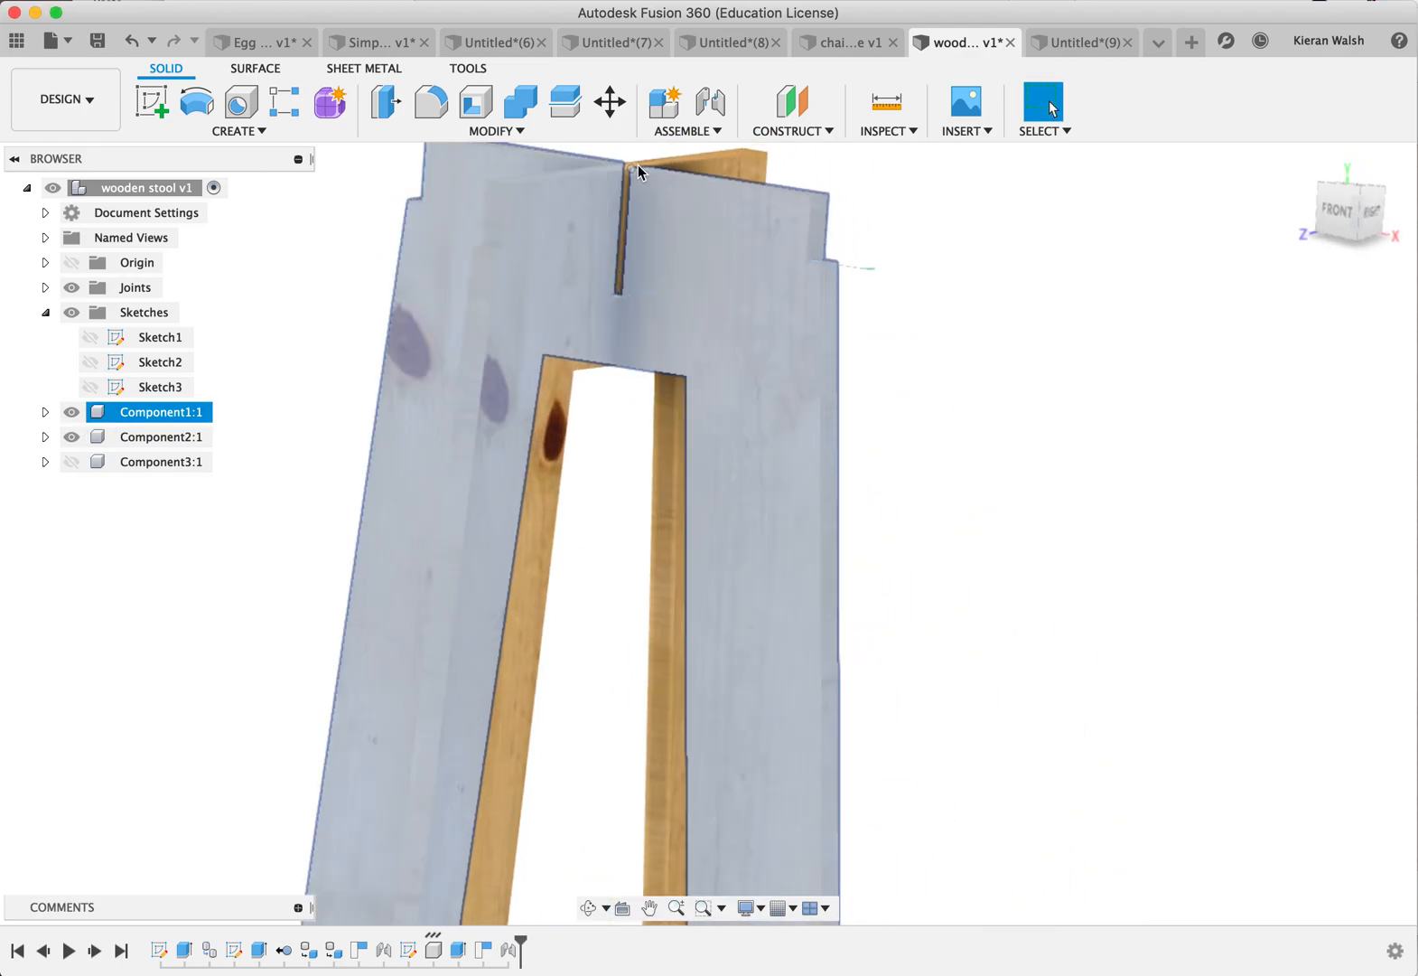
middle_click_drag(659, 190, 634, 233, "shift")
scroll(673, 179, "up", 3)
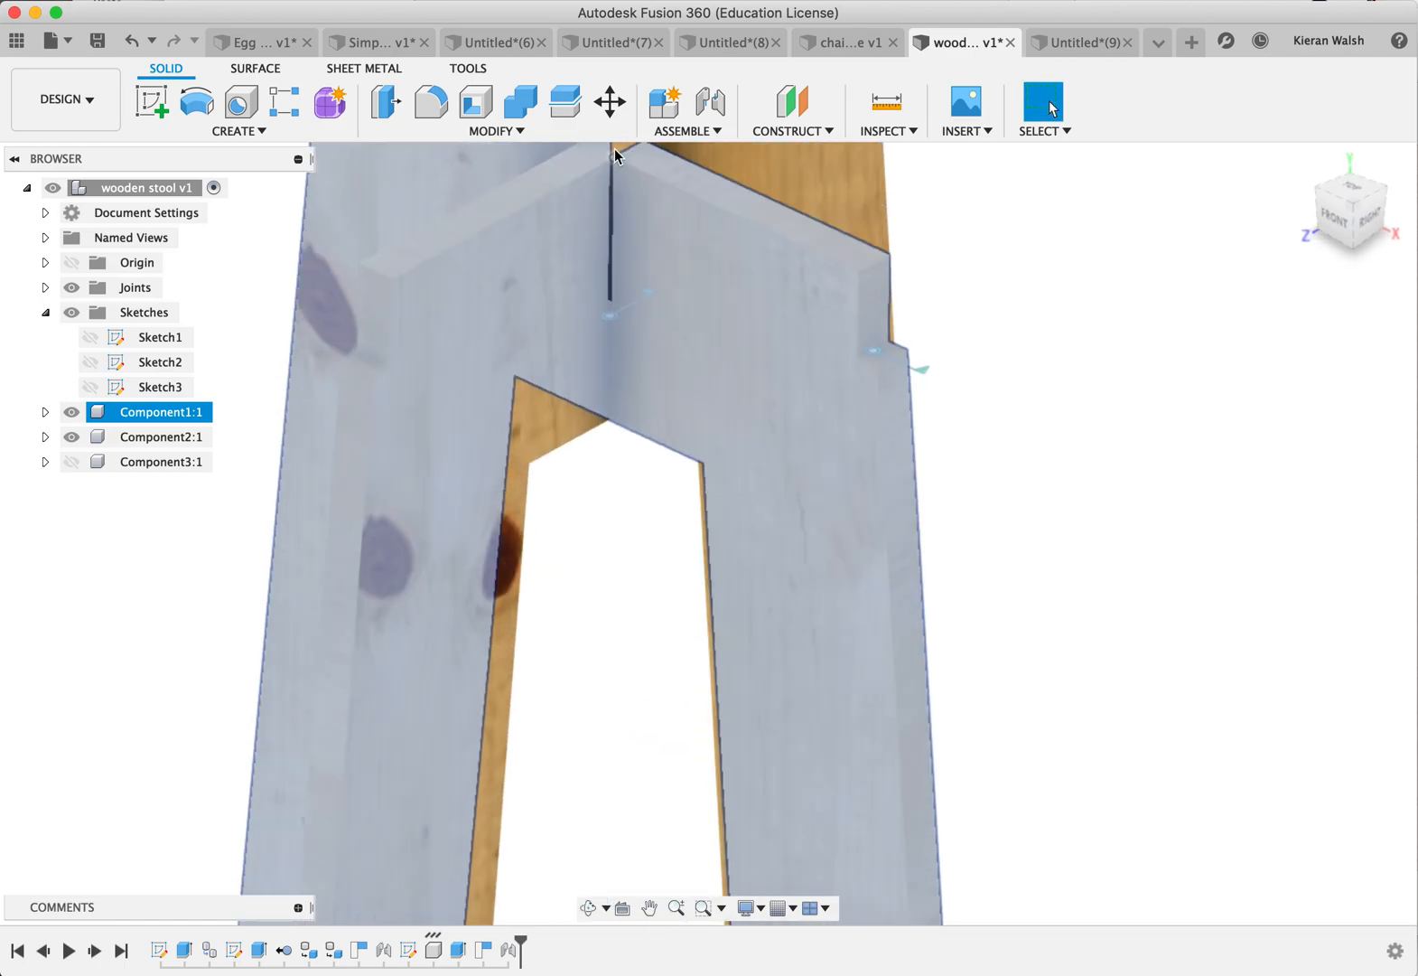
middle_click_drag(640, 377, 533, 316, "shift")
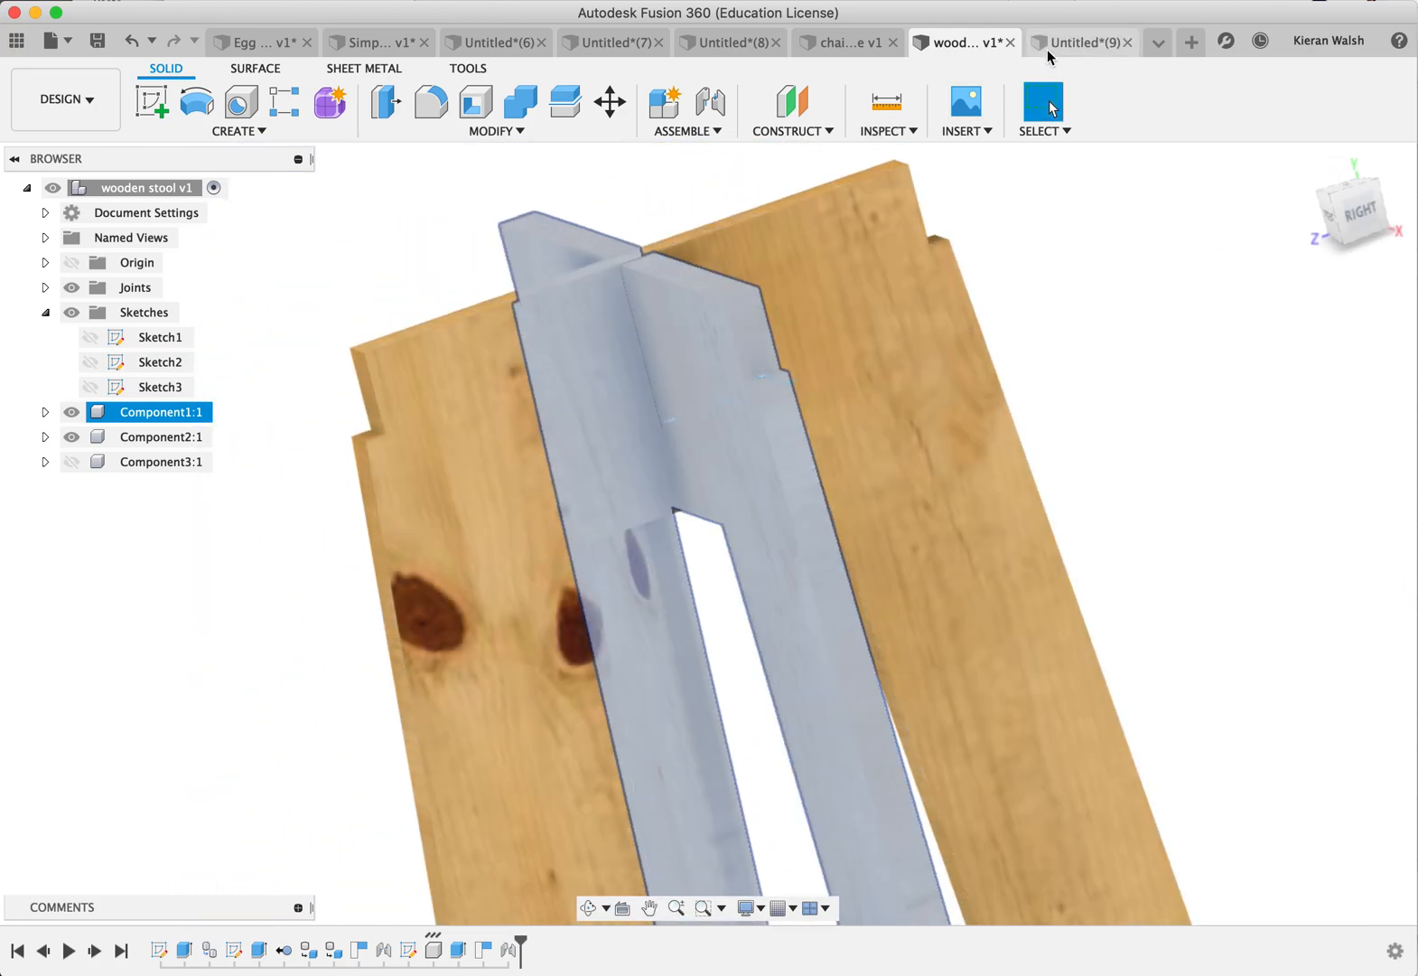
Step: Return to the unsaved stool sketch and draw a vertical line from the top edge's midpoint to the inner horizontal edge's midpoint
left_click(1050, 42)
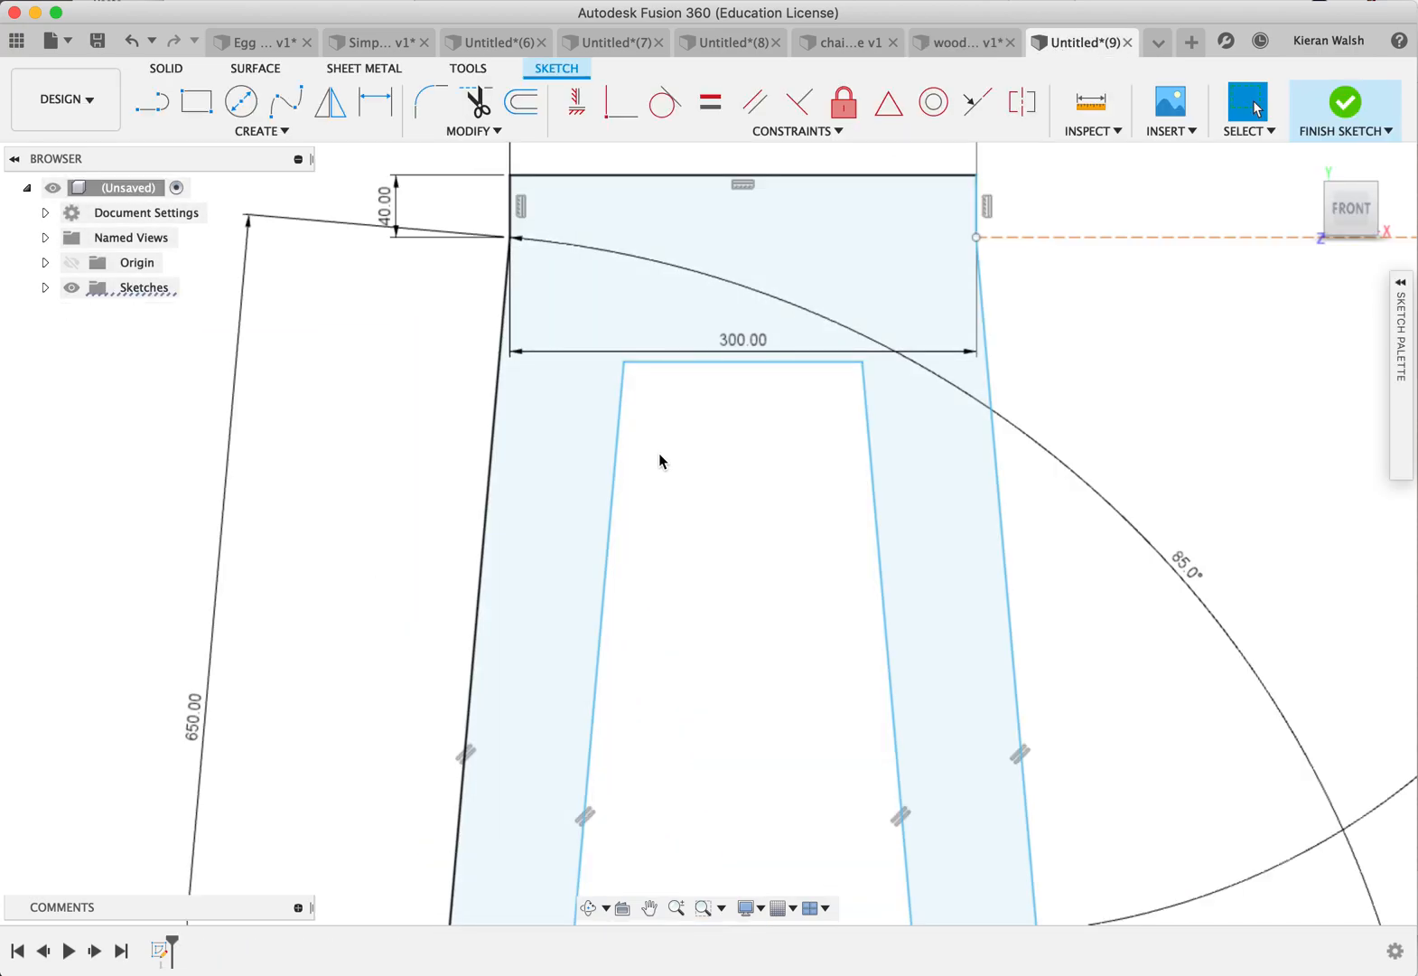
scroll(659, 449, "down", 4)
scroll(668, 443, "up", 3)
middle_click_drag(668, 443, 671, 484)
scroll(671, 484, "up", 3)
left_click(152, 102)
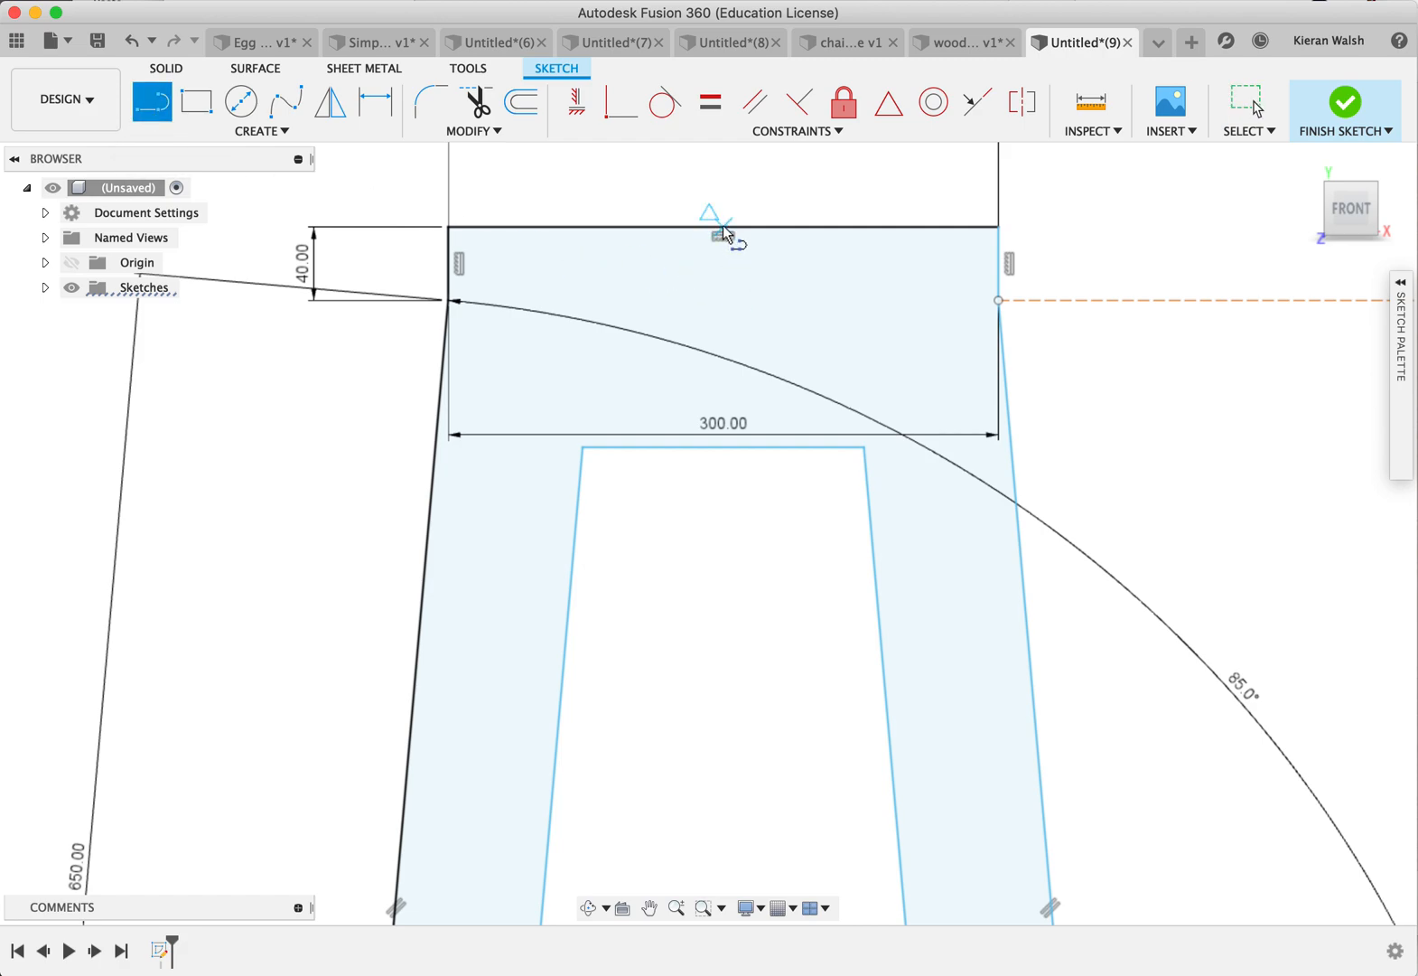
left_click(723, 231)
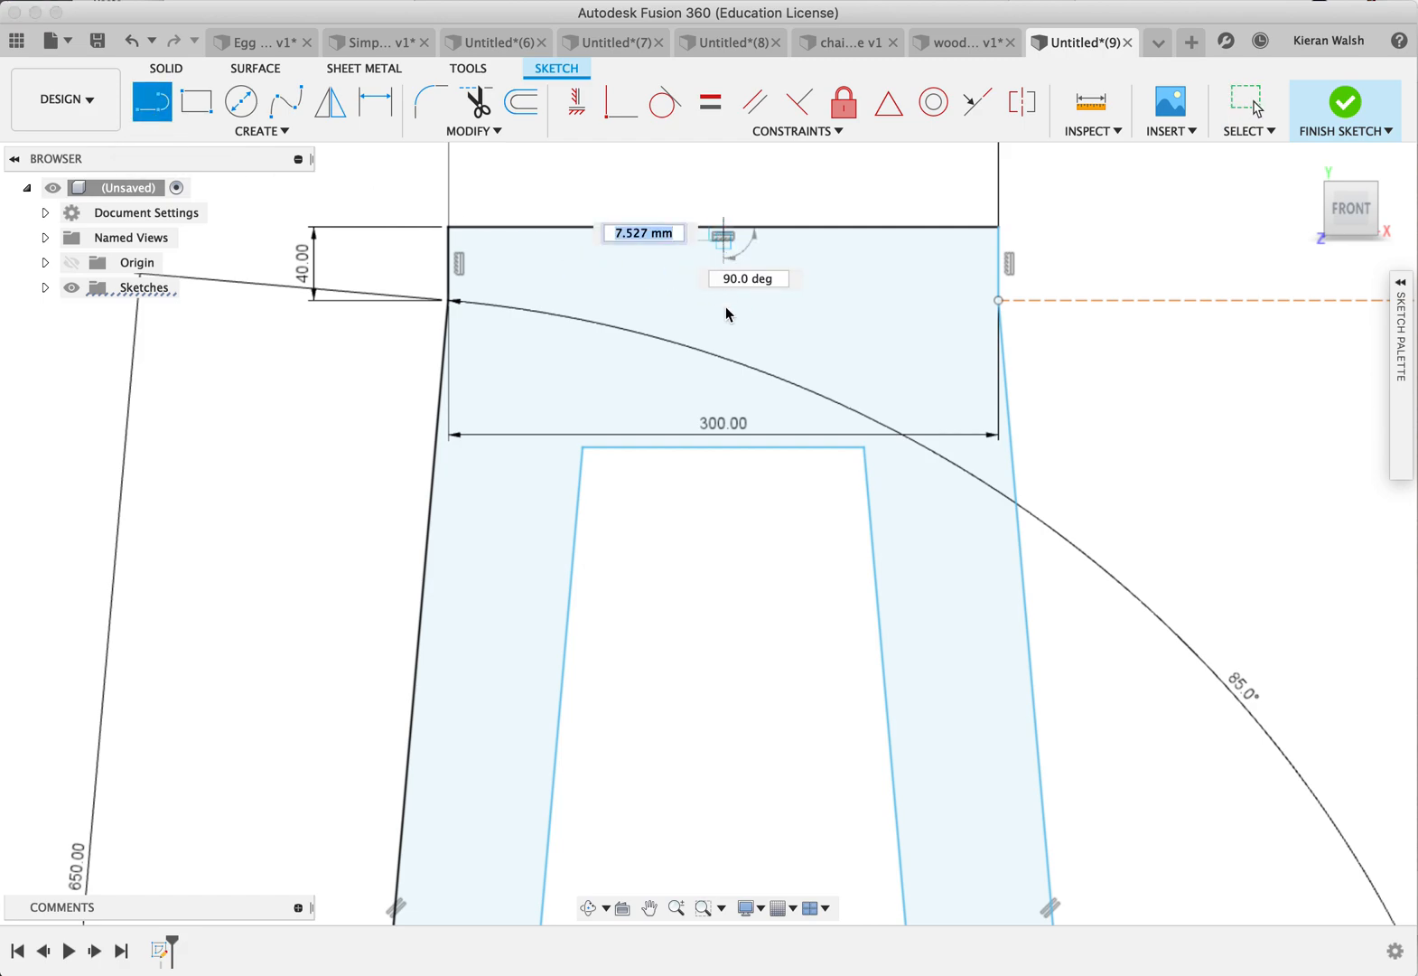
double_click(734, 456)
key("Escape")
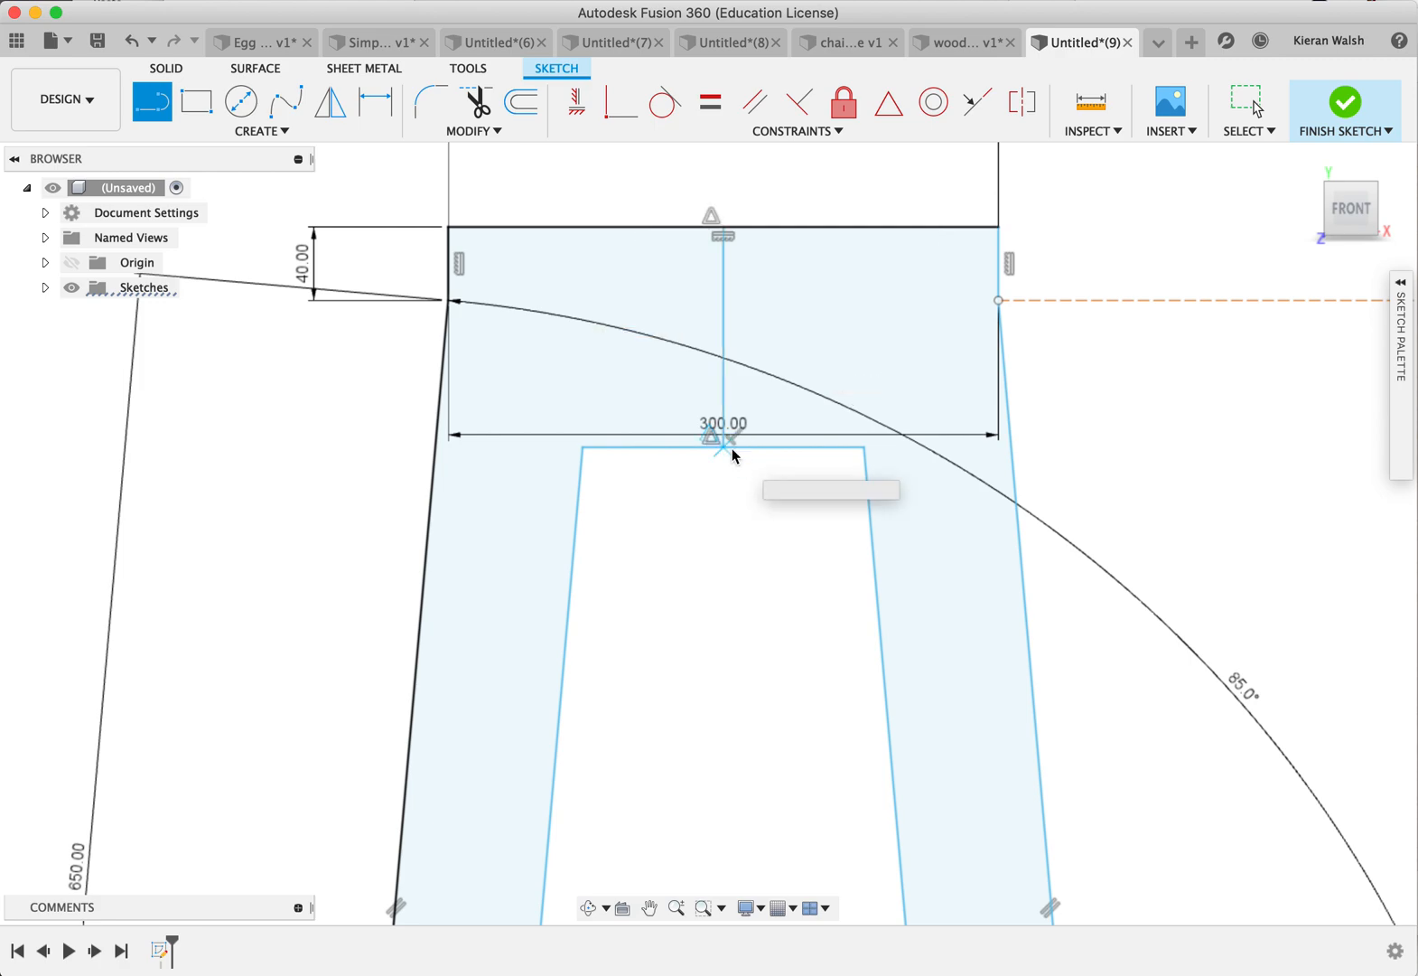
Step: Offset the vertical centre line by 9 mm to each side to form the slot's sides
scroll(719, 368, "up", 3)
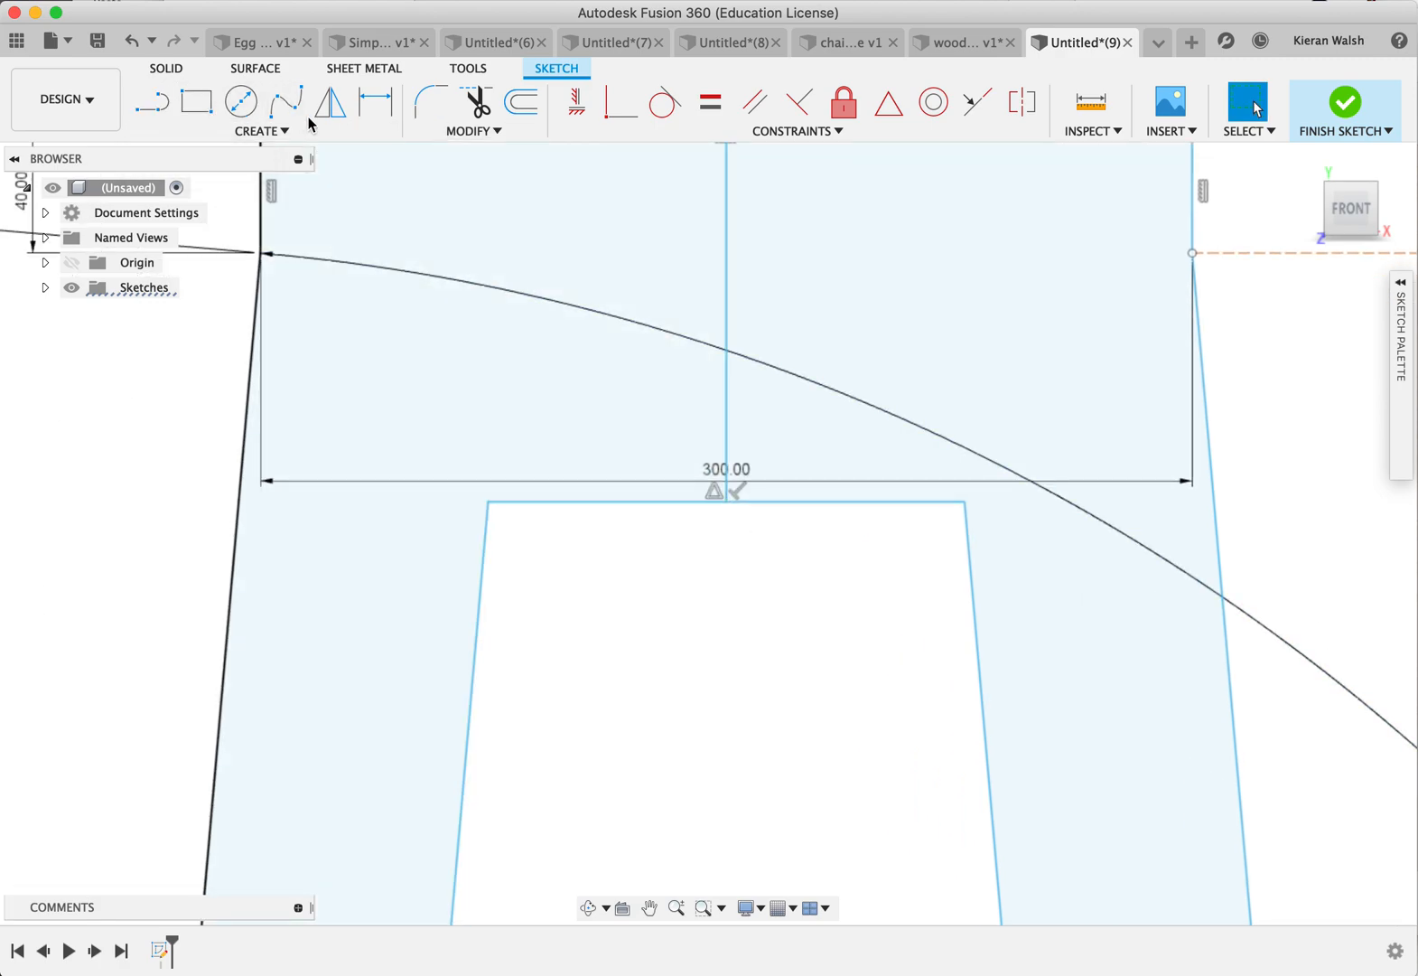
left_click(523, 104)
left_click(725, 267)
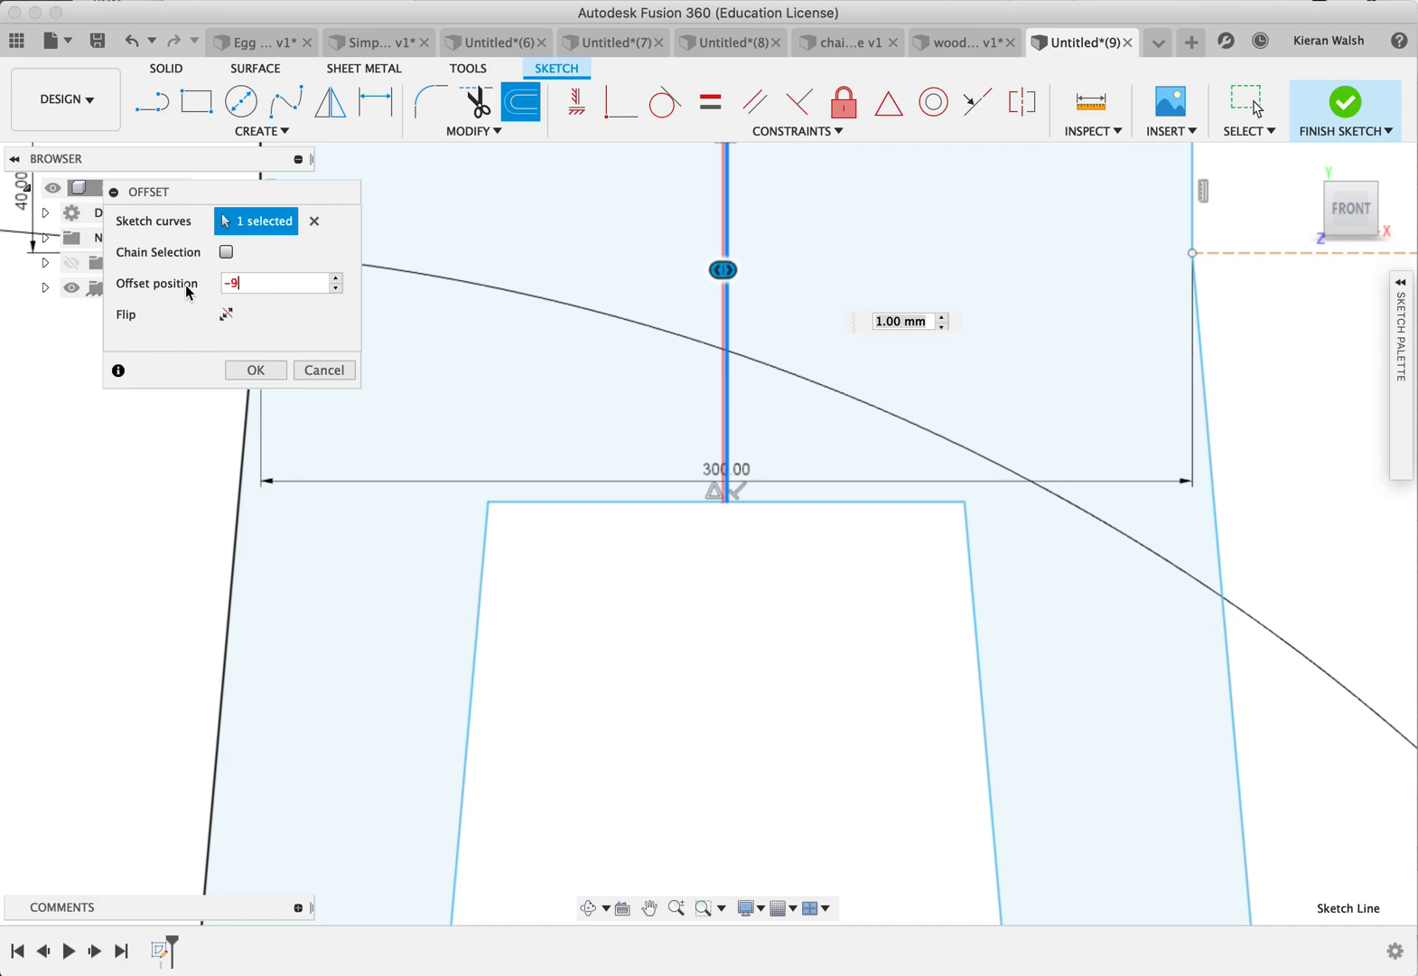
key("Return")
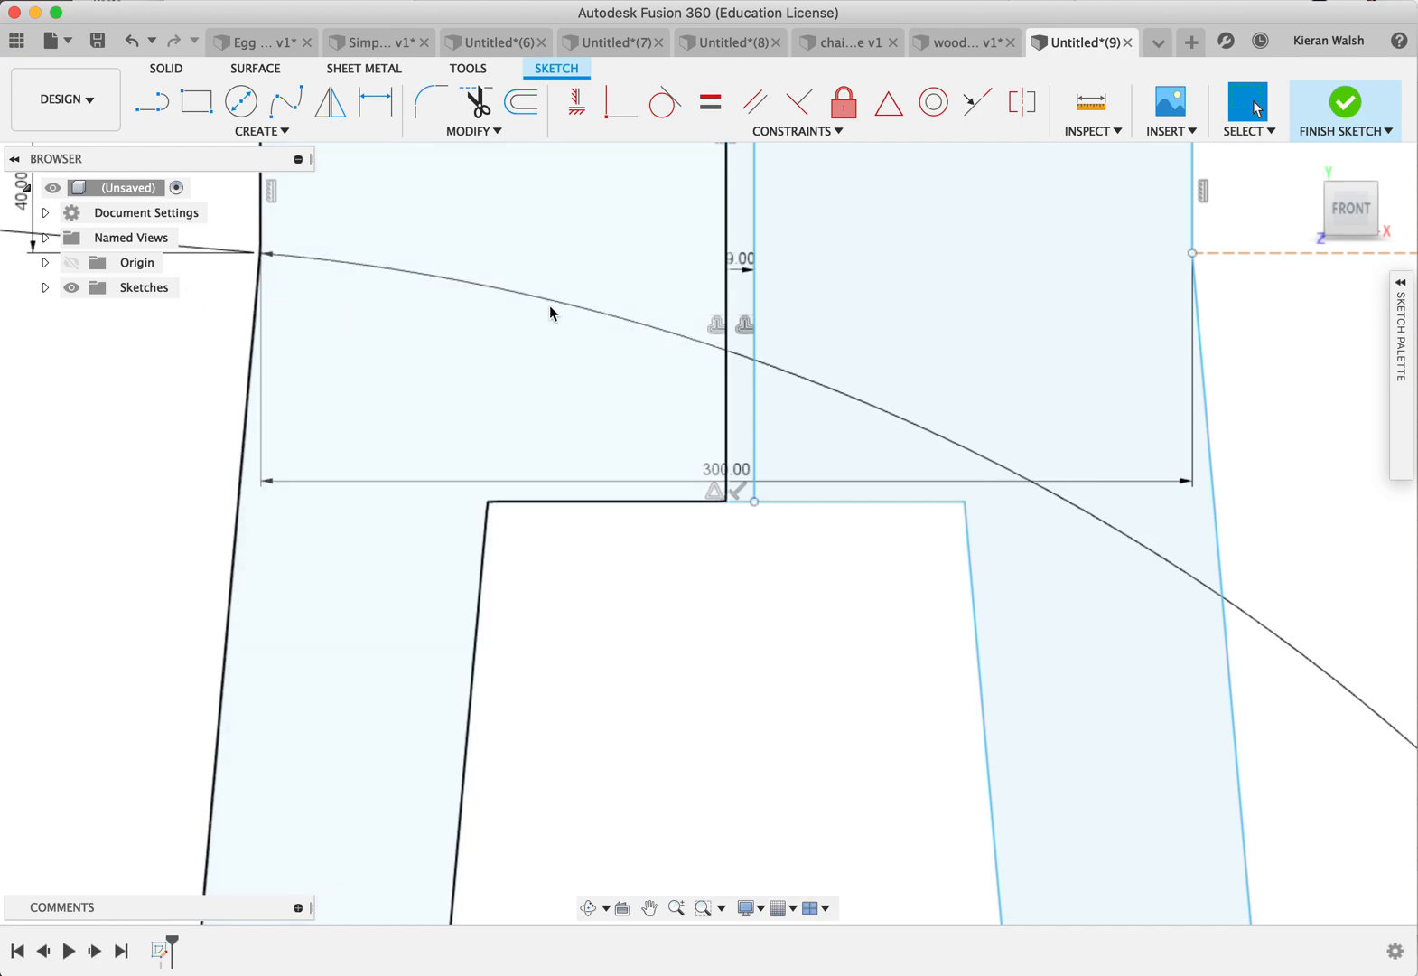
left_click(522, 102)
left_click_drag(307, 282, 171, 280)
type("9")
left_click(253, 369)
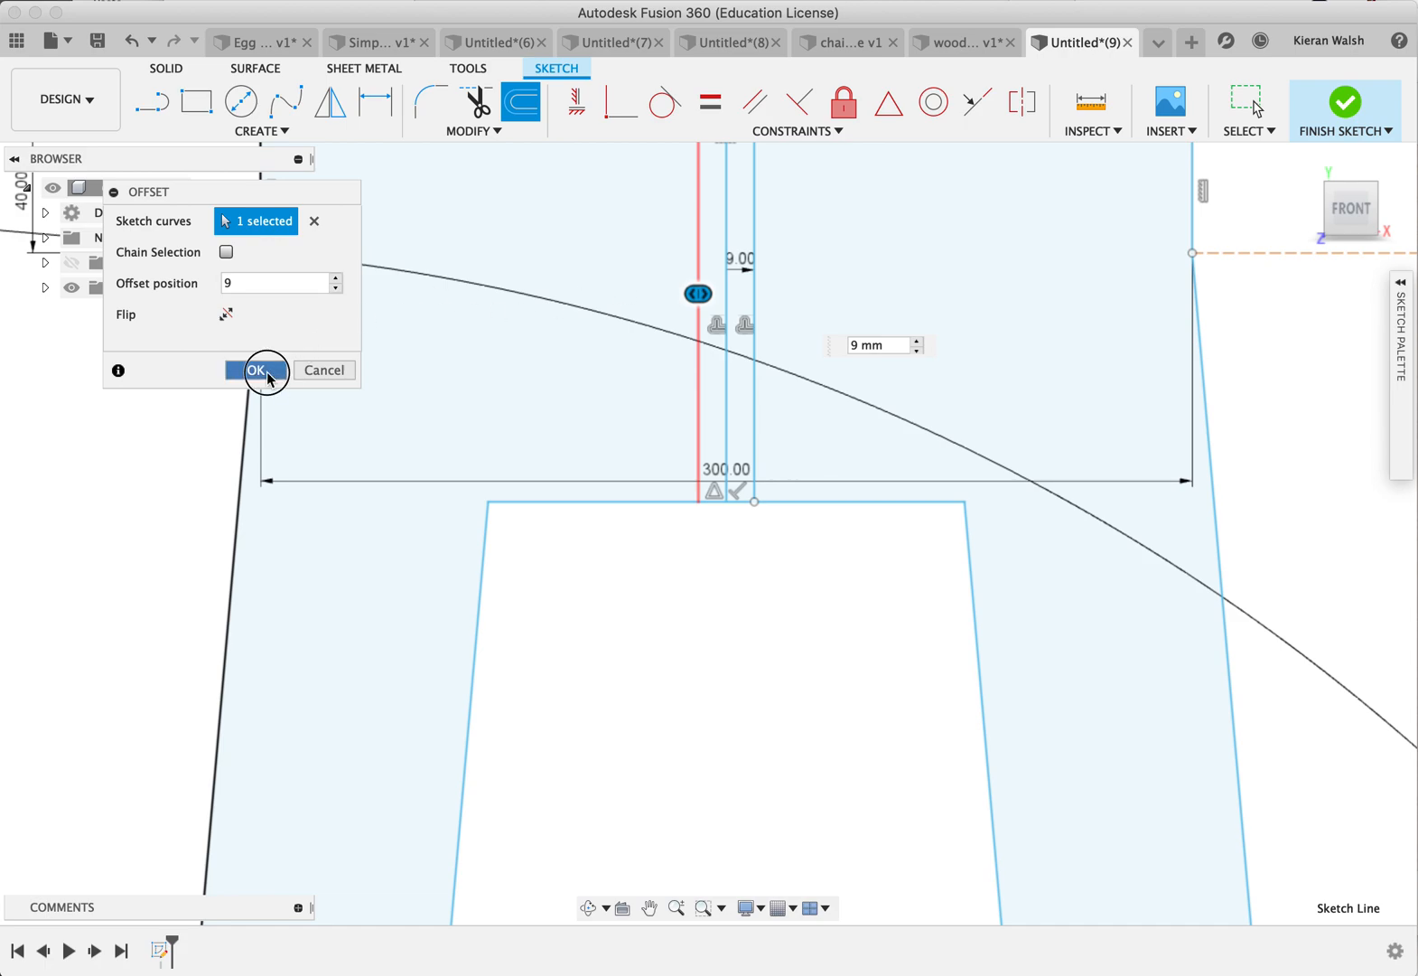
scroll(720, 336, "down", 3)
left_click(723, 242)
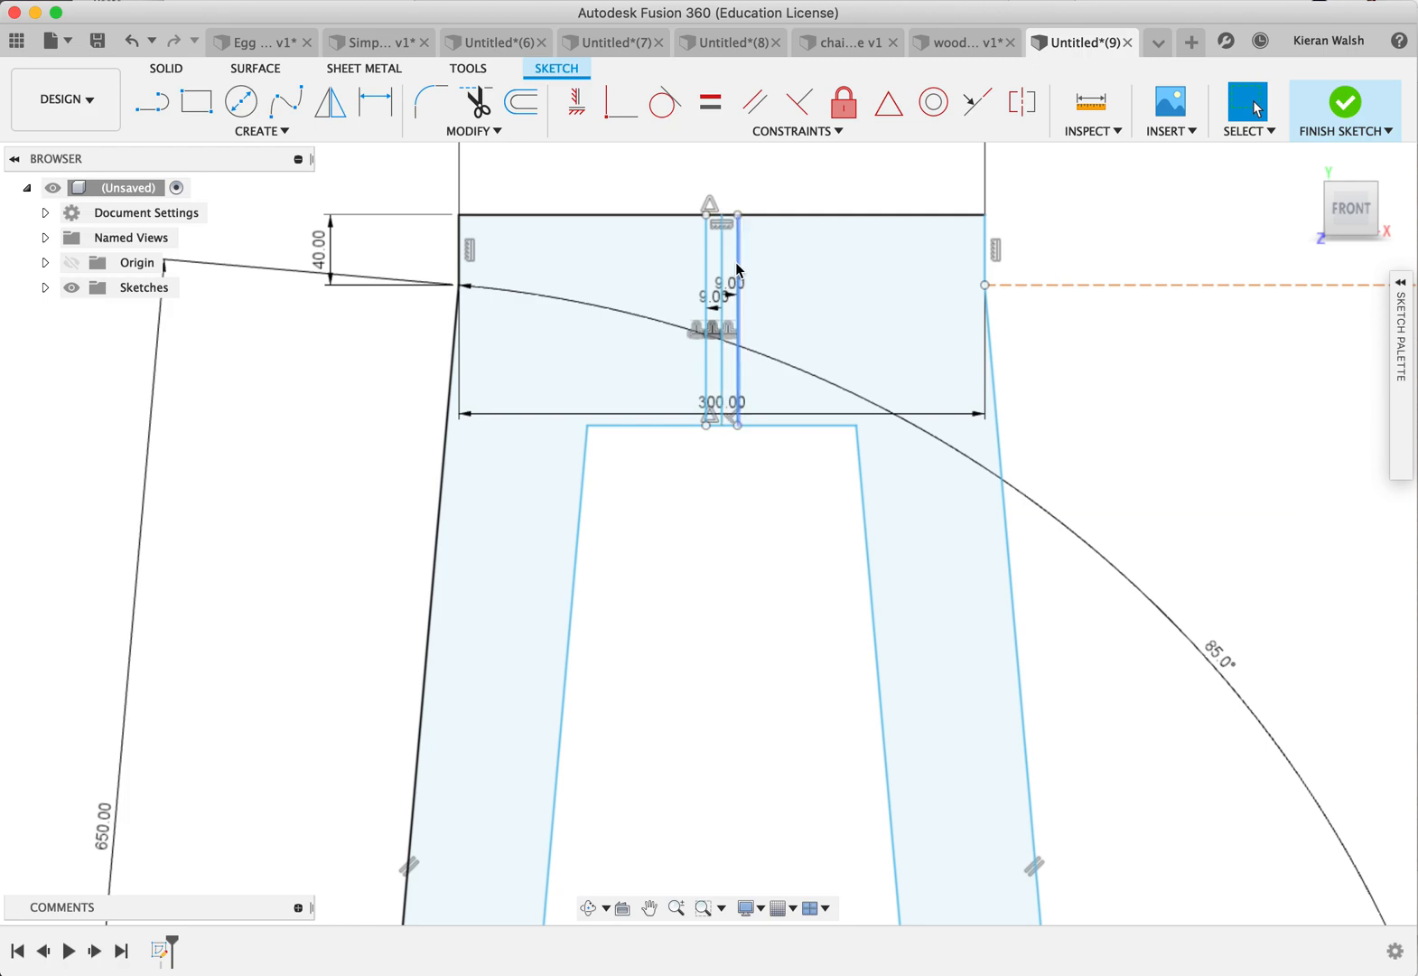
Step: Offset the inner horizontal edge between the legs upward by 40 mm to set the slot's bottom
scroll(717, 269, "up", 3)
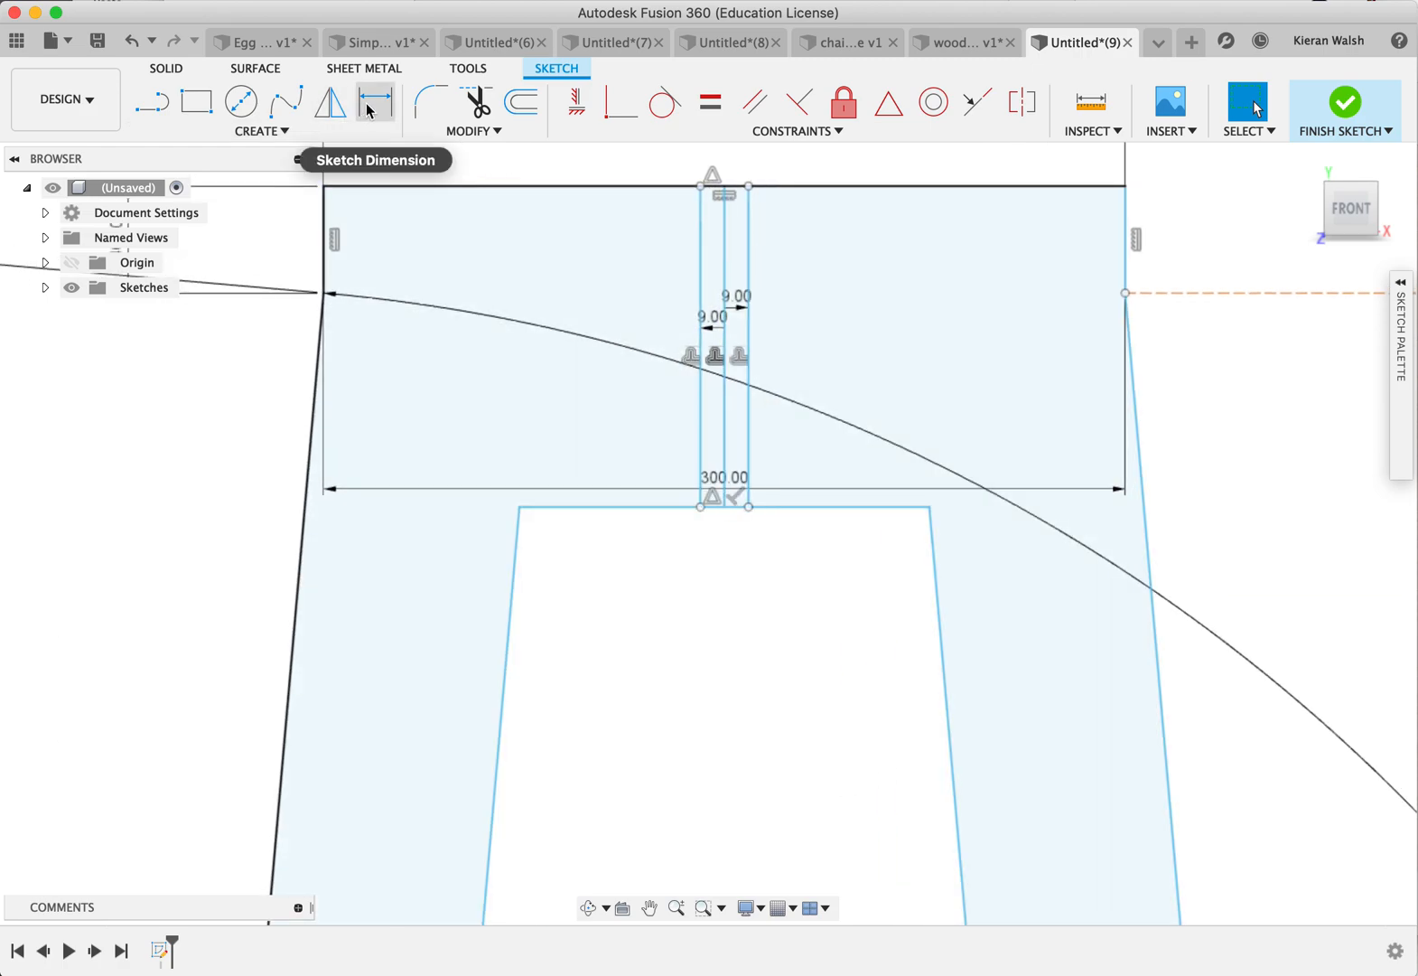
left_click(522, 102)
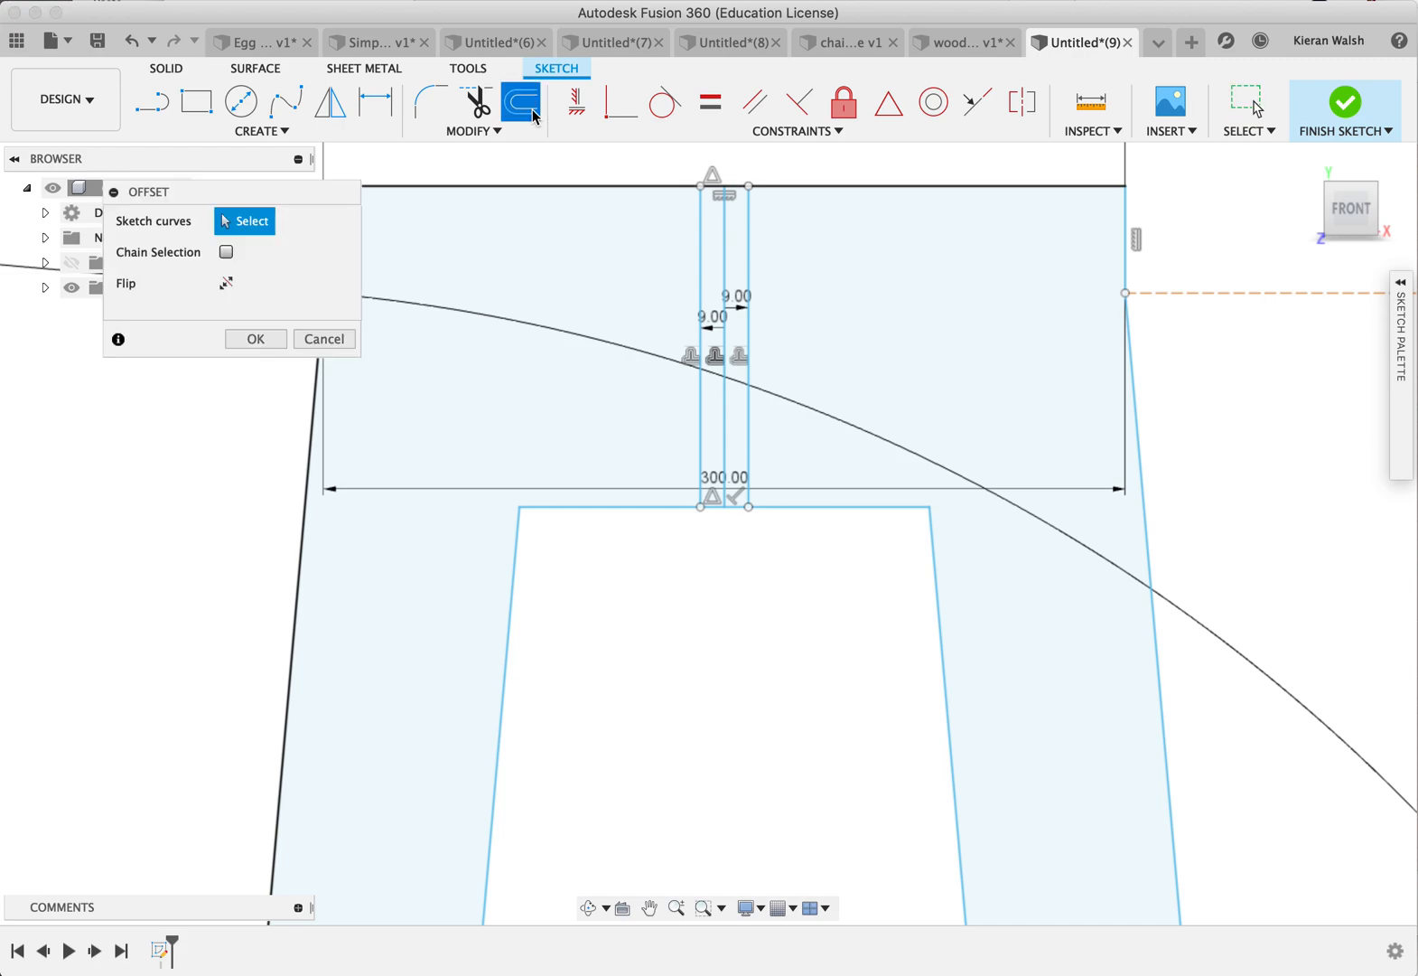
left_click(595, 508)
left_click(262, 283)
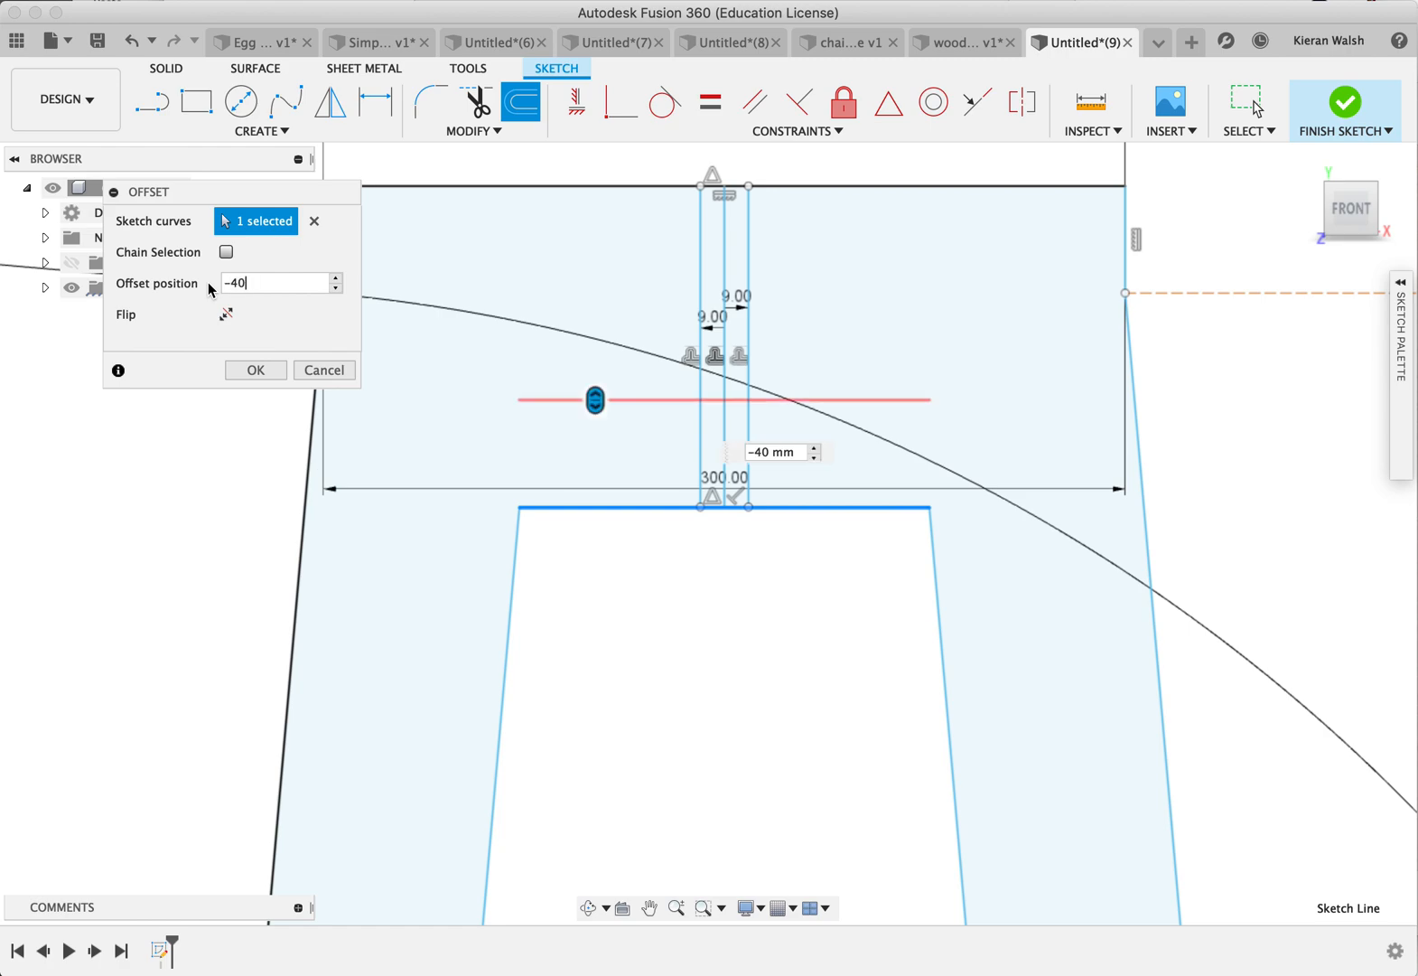
key("Return")
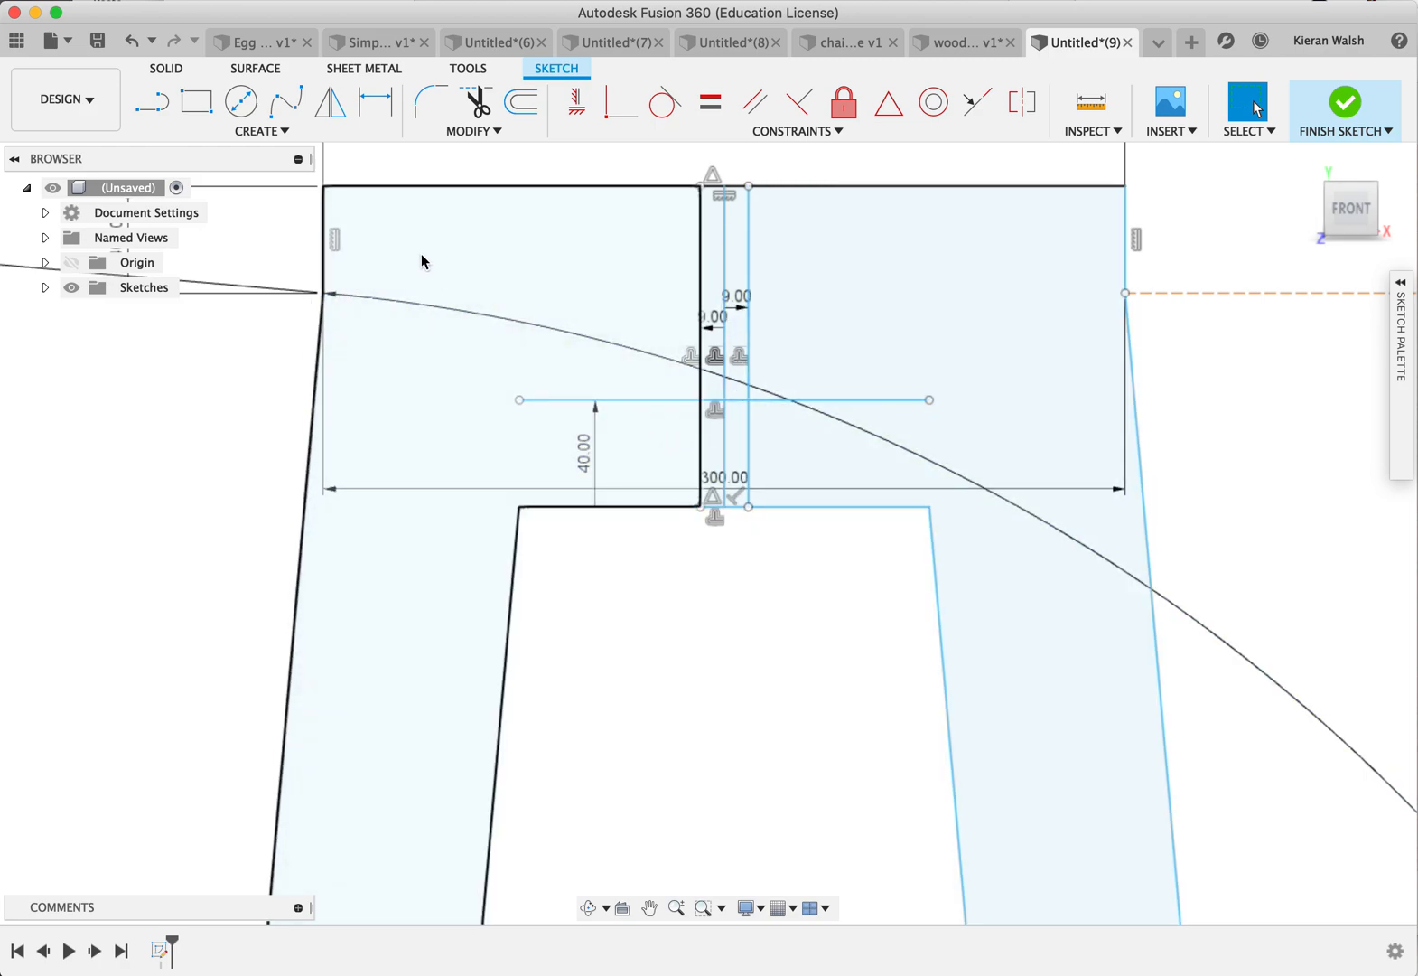
Step: Trim the 40 mm offset line's ends, the side lines below it, the centre line and the top edge between the sides, leaving an open slot
left_click(476, 101)
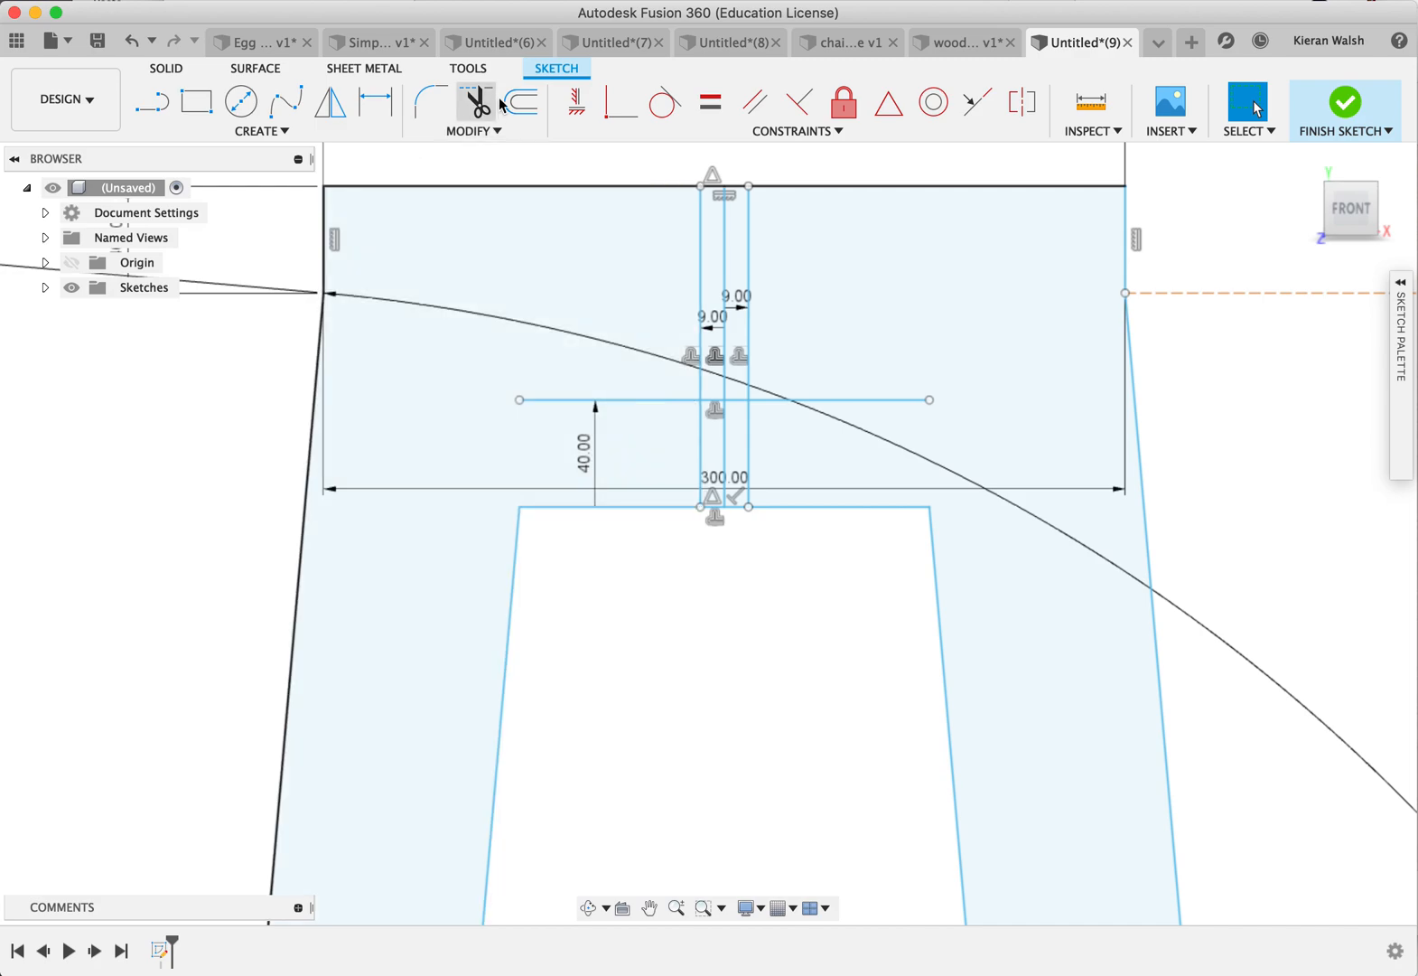
left_click(647, 400)
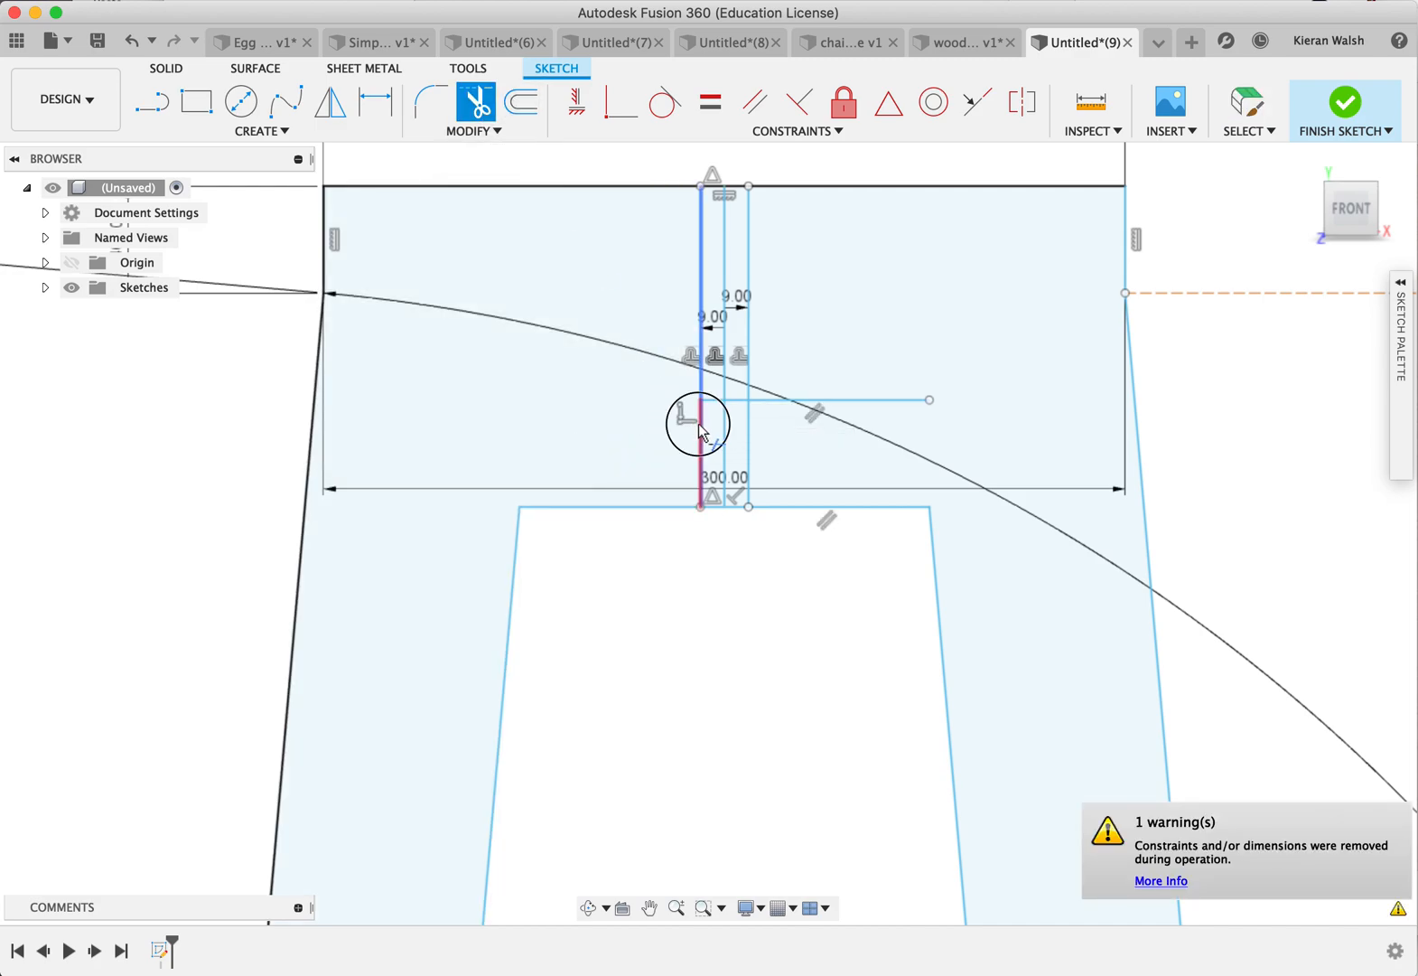
left_click(698, 432)
left_click(746, 435)
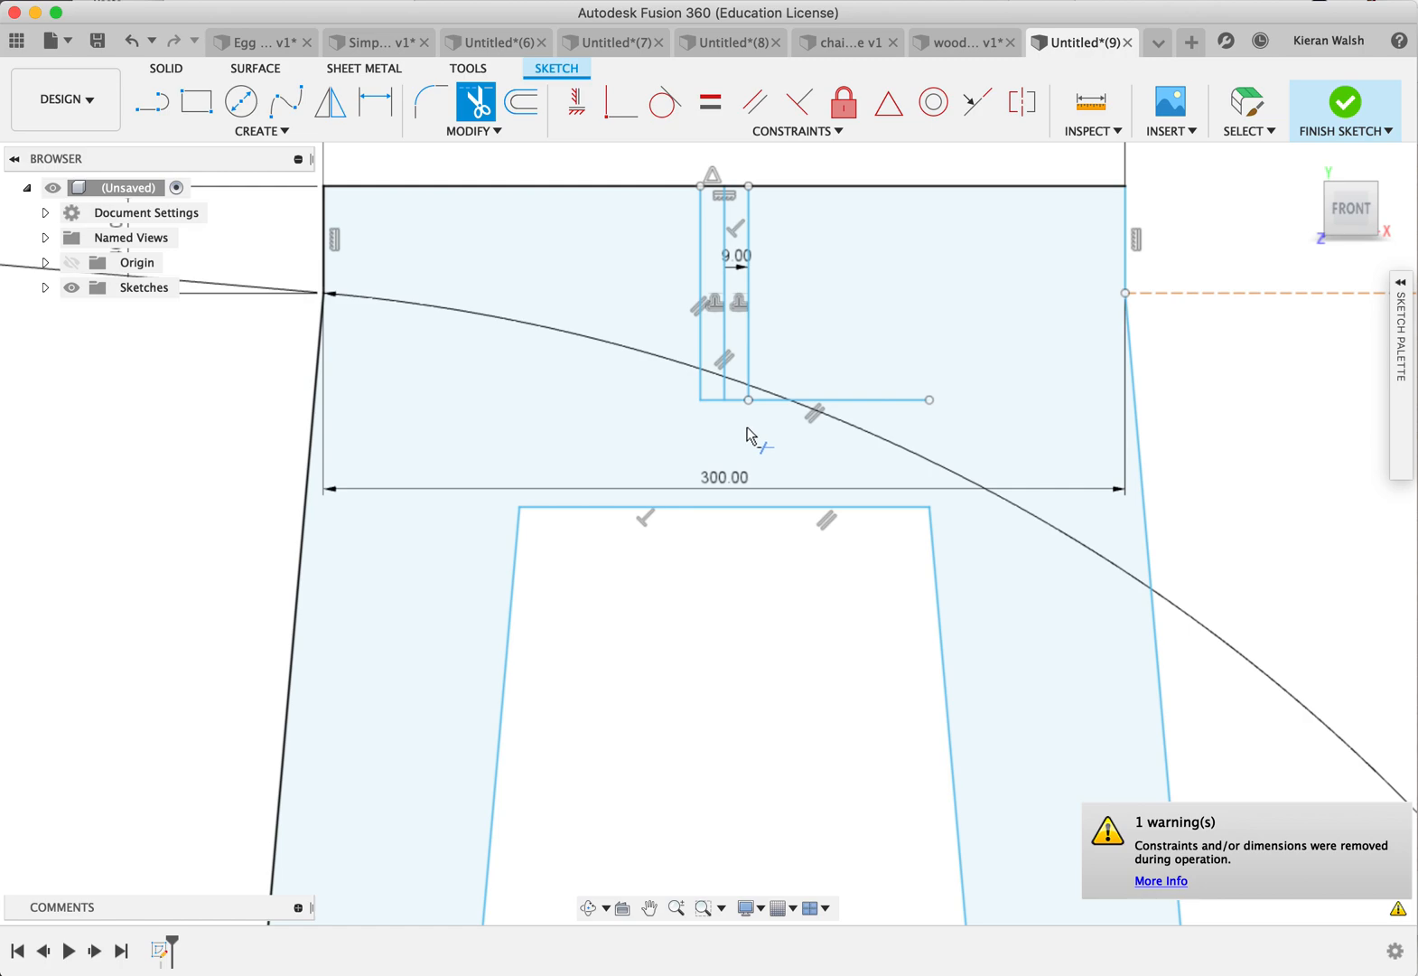
left_click(815, 400)
left_click(724, 312)
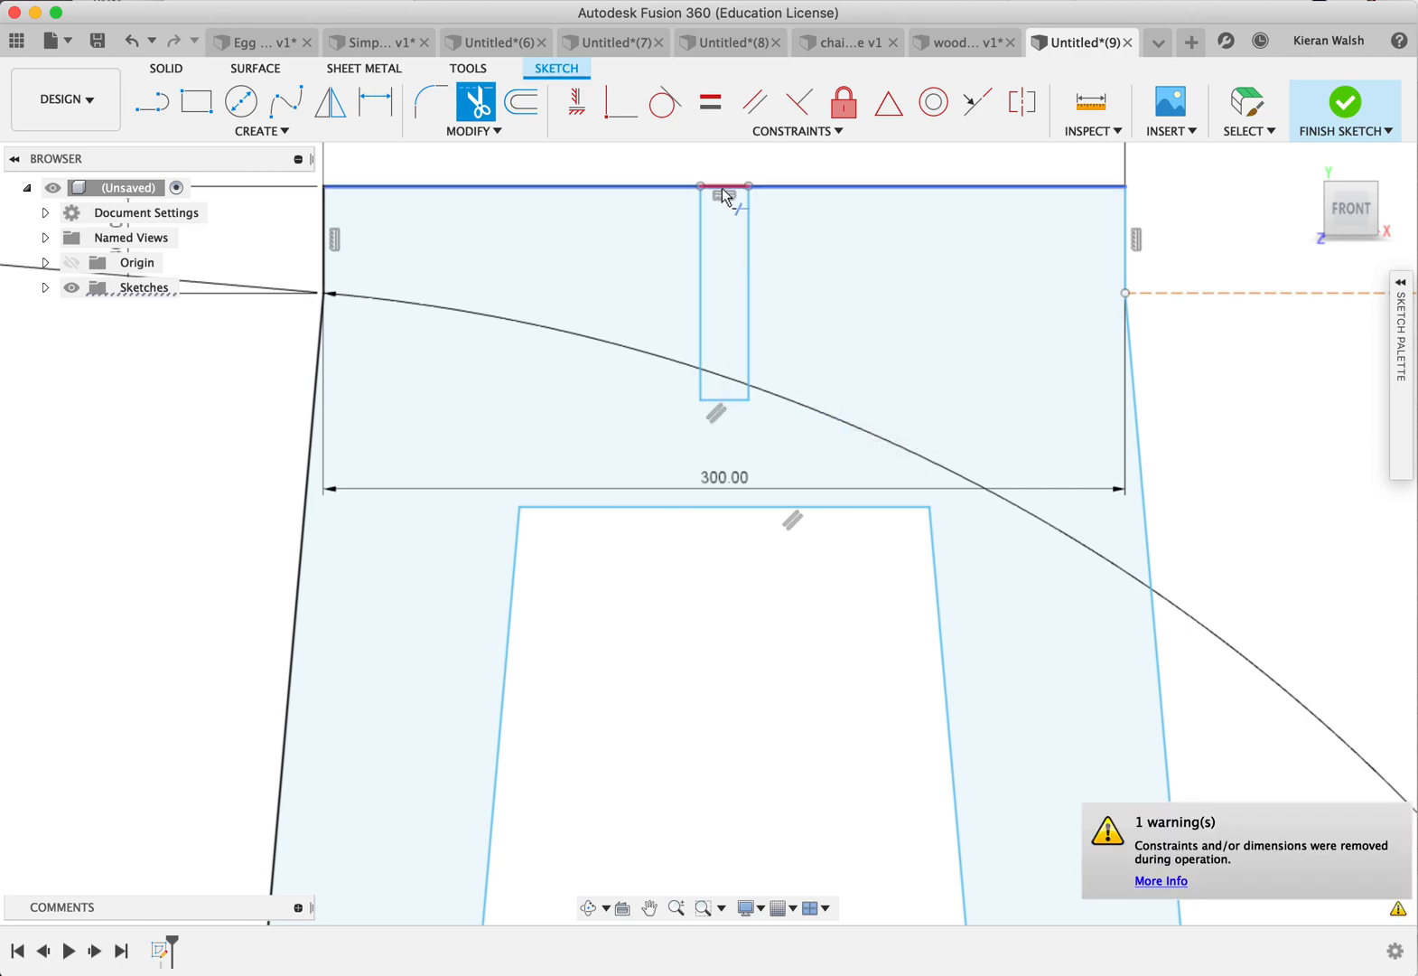
left_click(724, 187)
scroll(701, 335, "down", 3)
scroll(699, 334, "down", 5)
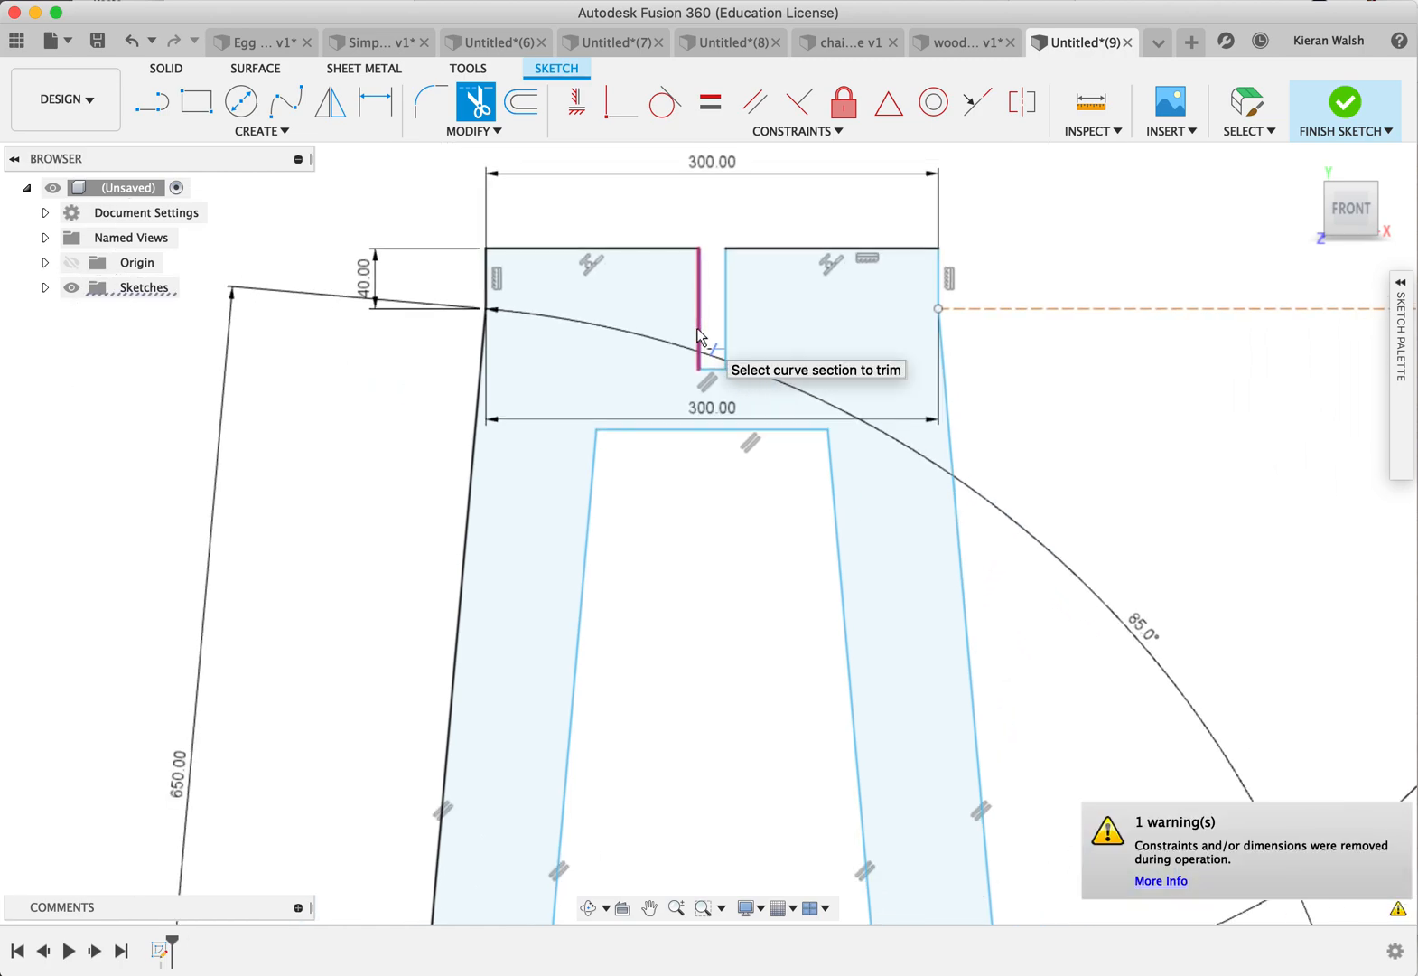
scroll(687, 331, "up", 4)
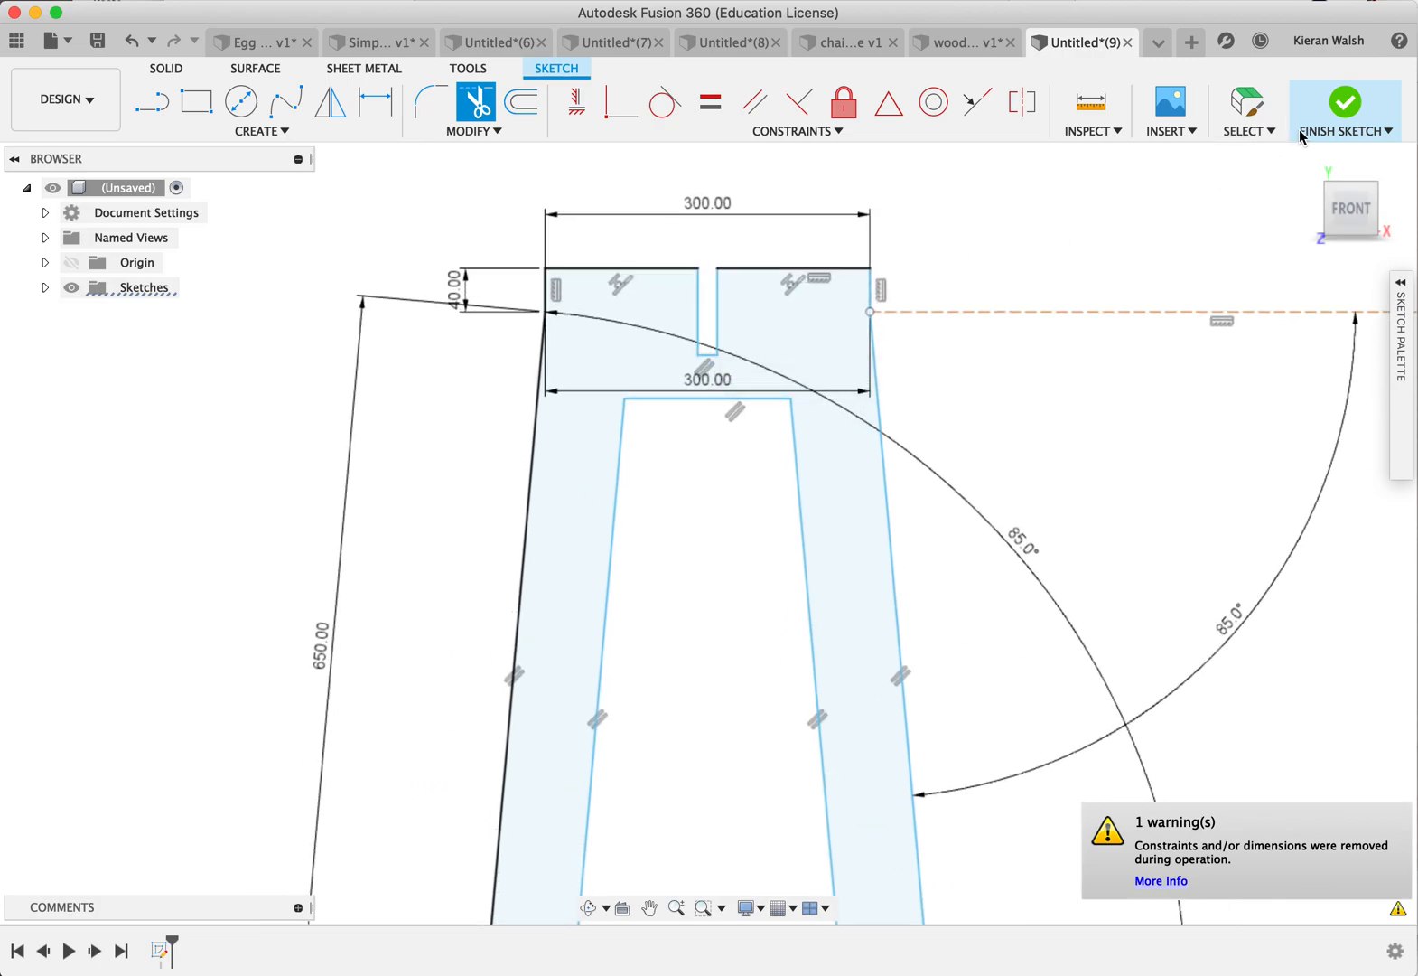
Step: Finish the sketch and extrude the two-leg frame profile 18 mm to one side as a new body
left_click(1334, 110)
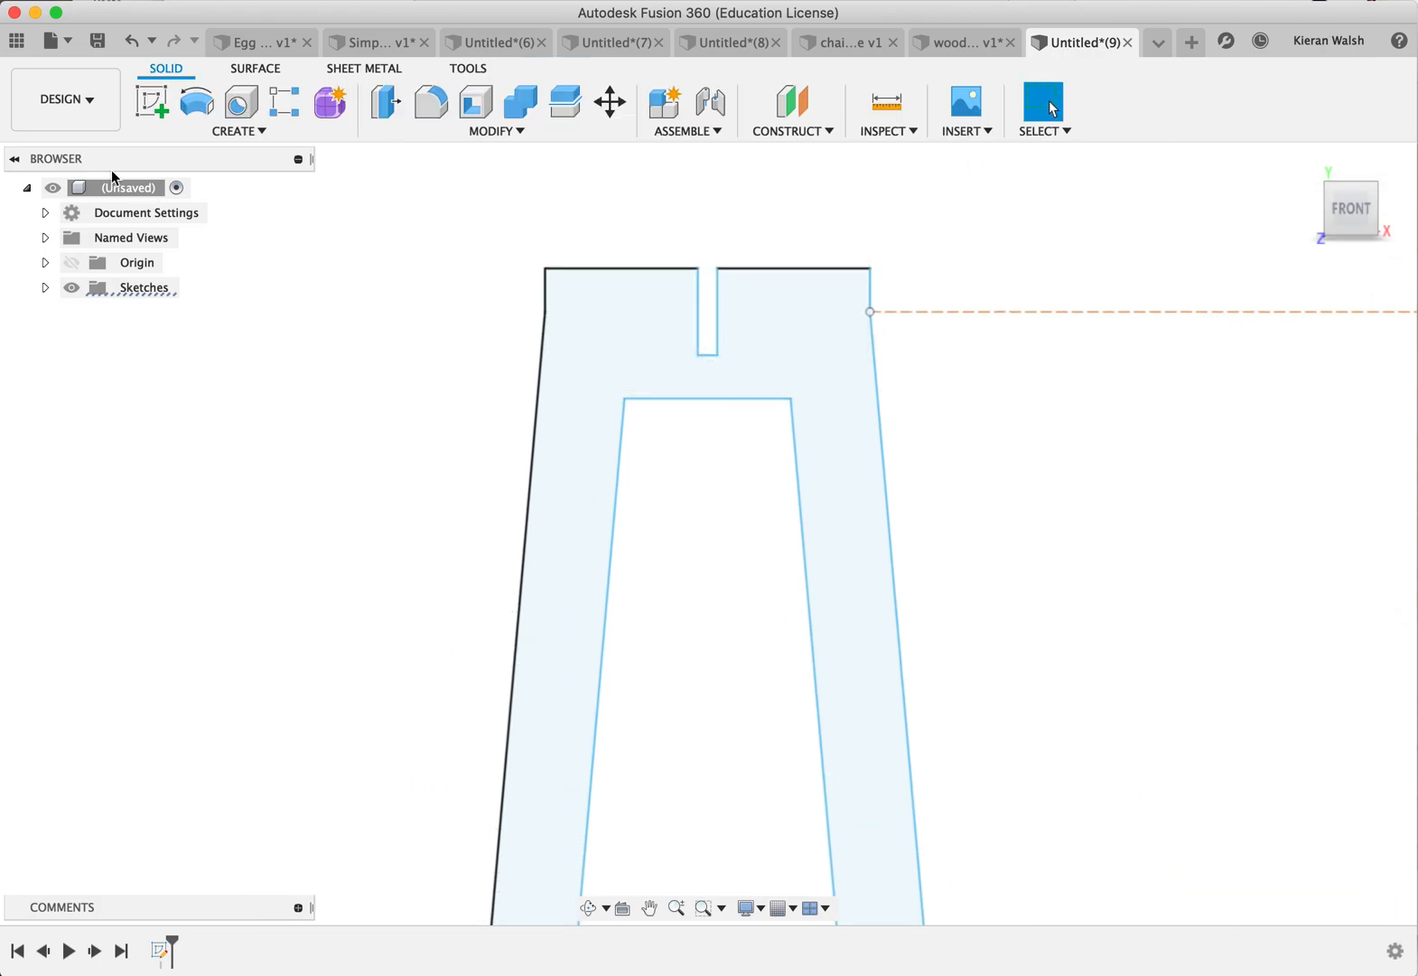
left_click(251, 132)
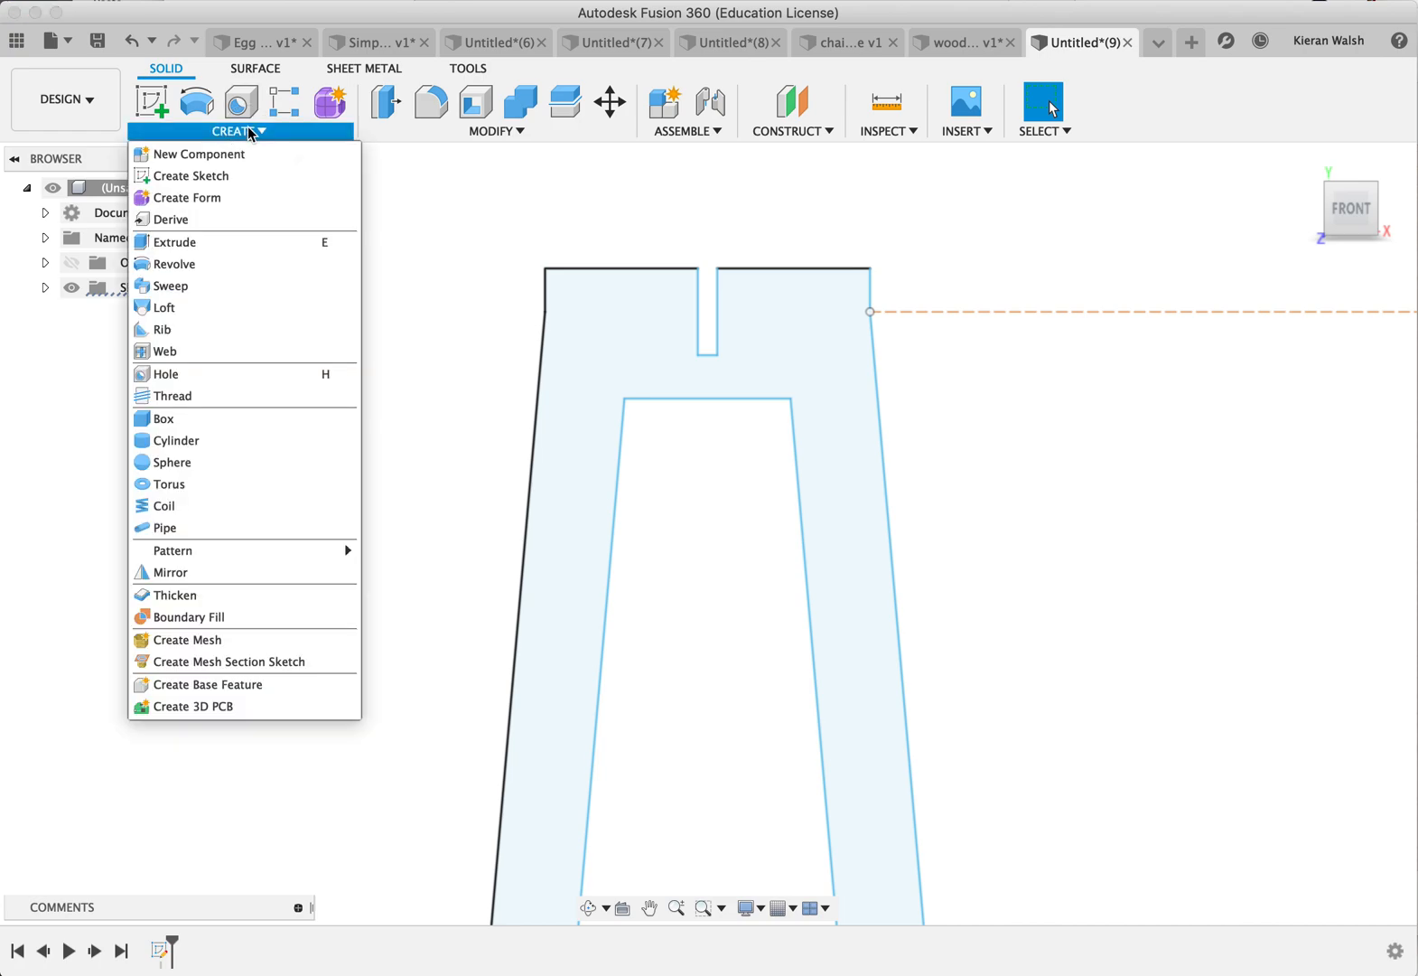
left_click(188, 241)
left_click_drag(302, 346, 185, 351)
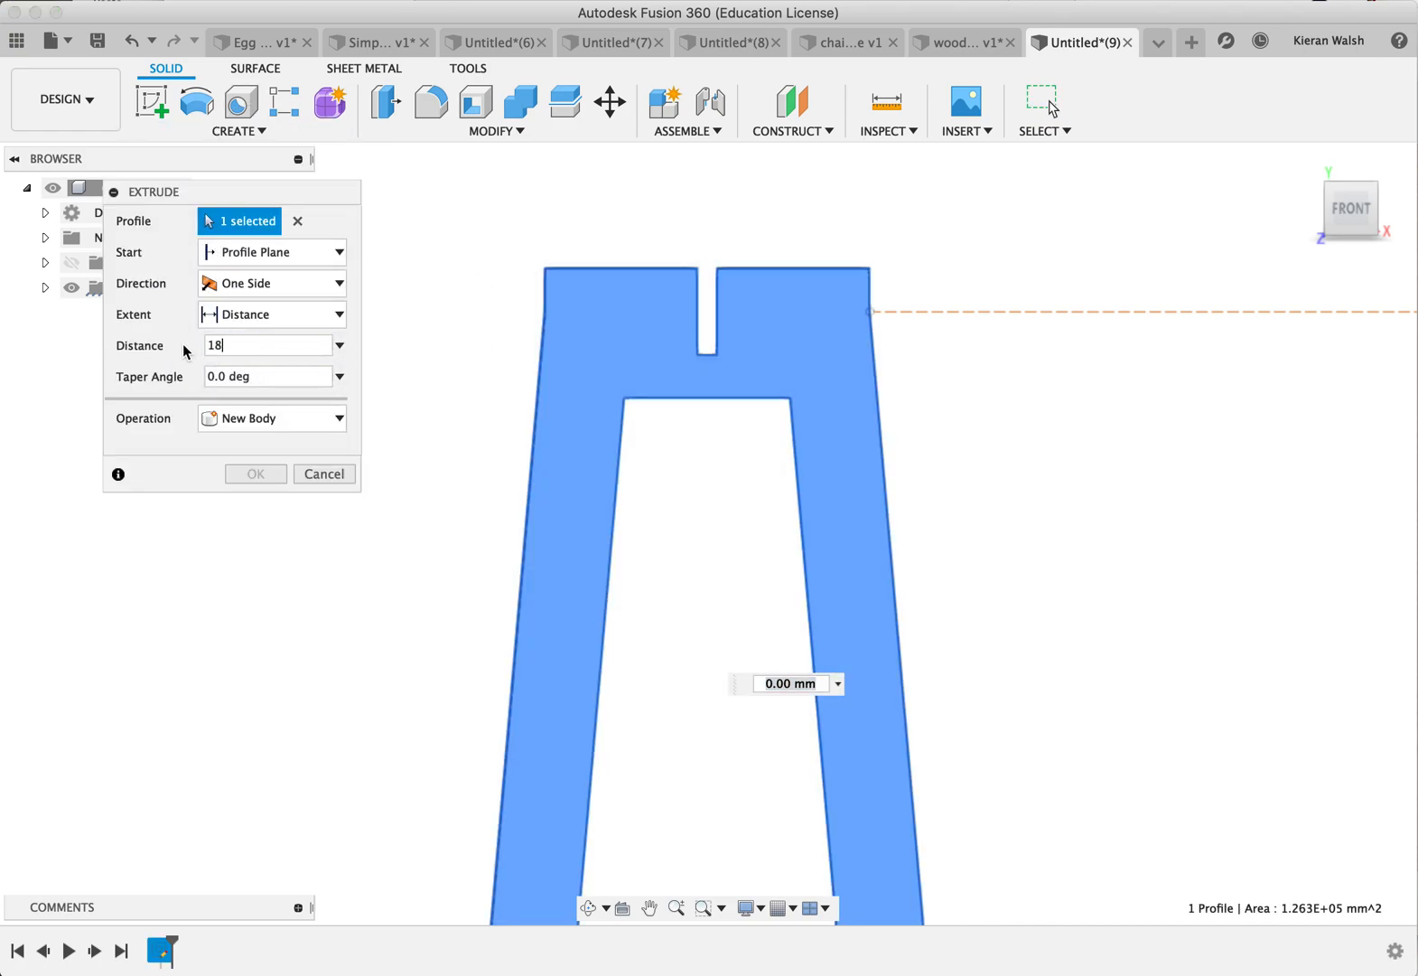
key("Return")
Step: Examine the extruded leg frame and its top slot from several angles
scroll(800, 436, "down", 3)
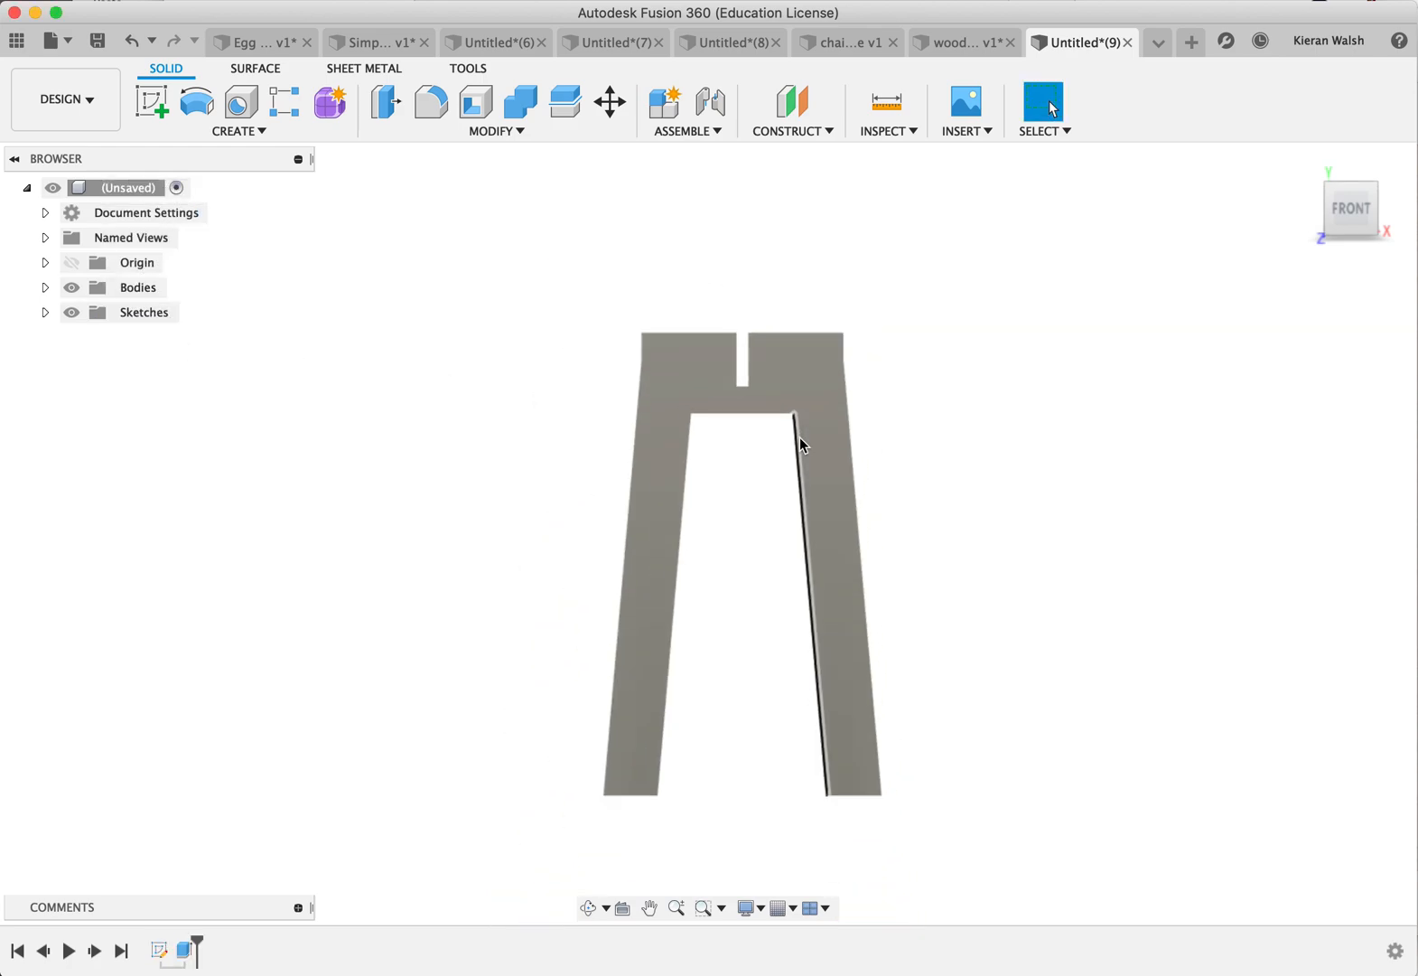
middle_click_drag(712, 545, 786, 510, "shift")
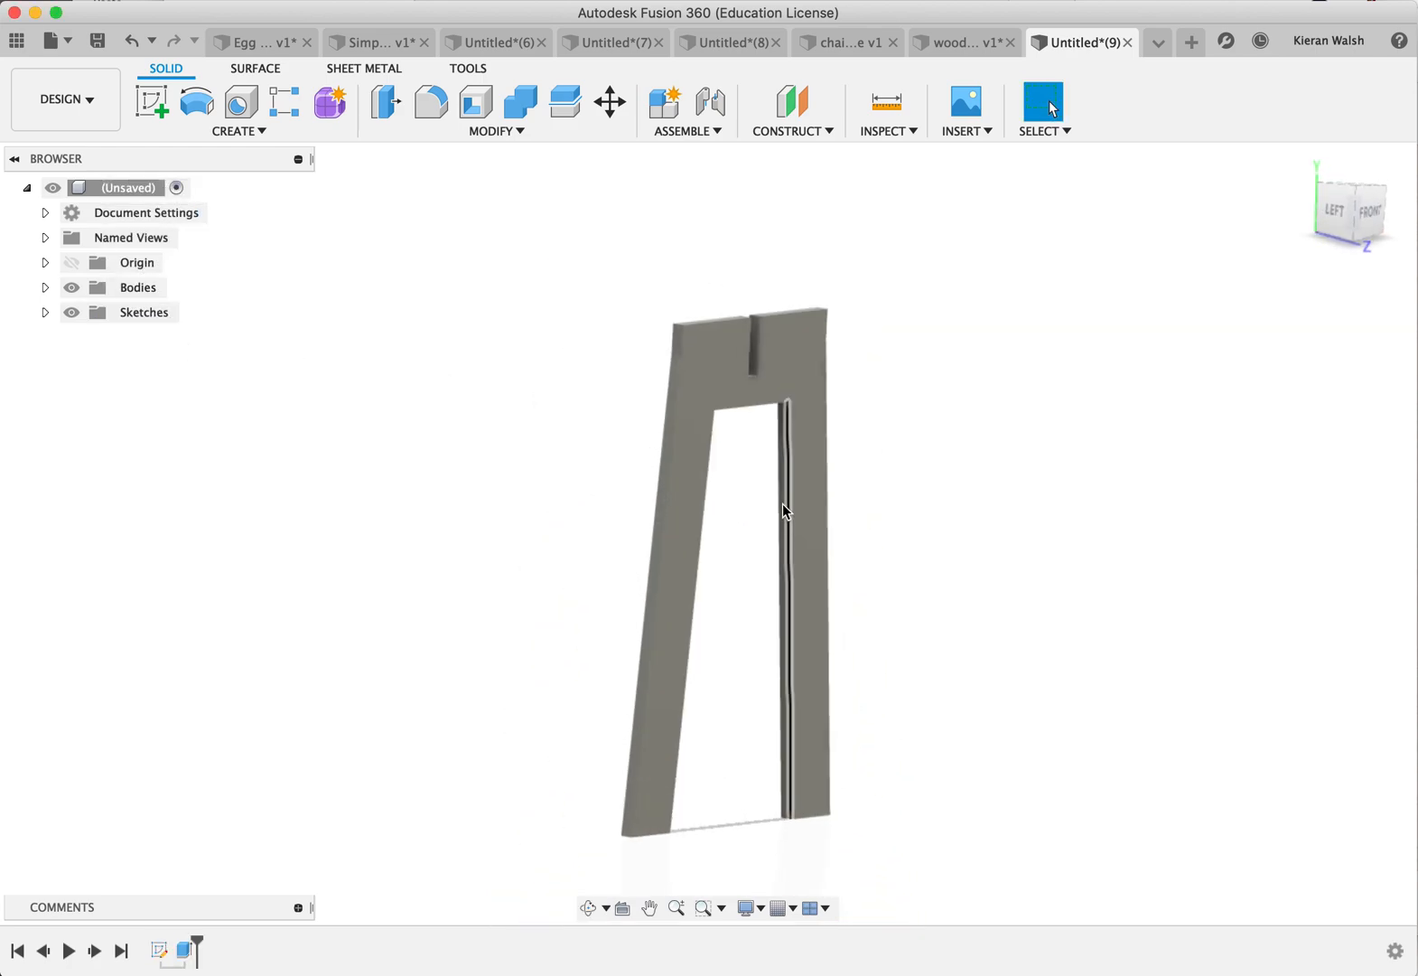
scroll(786, 512, "up", 2)
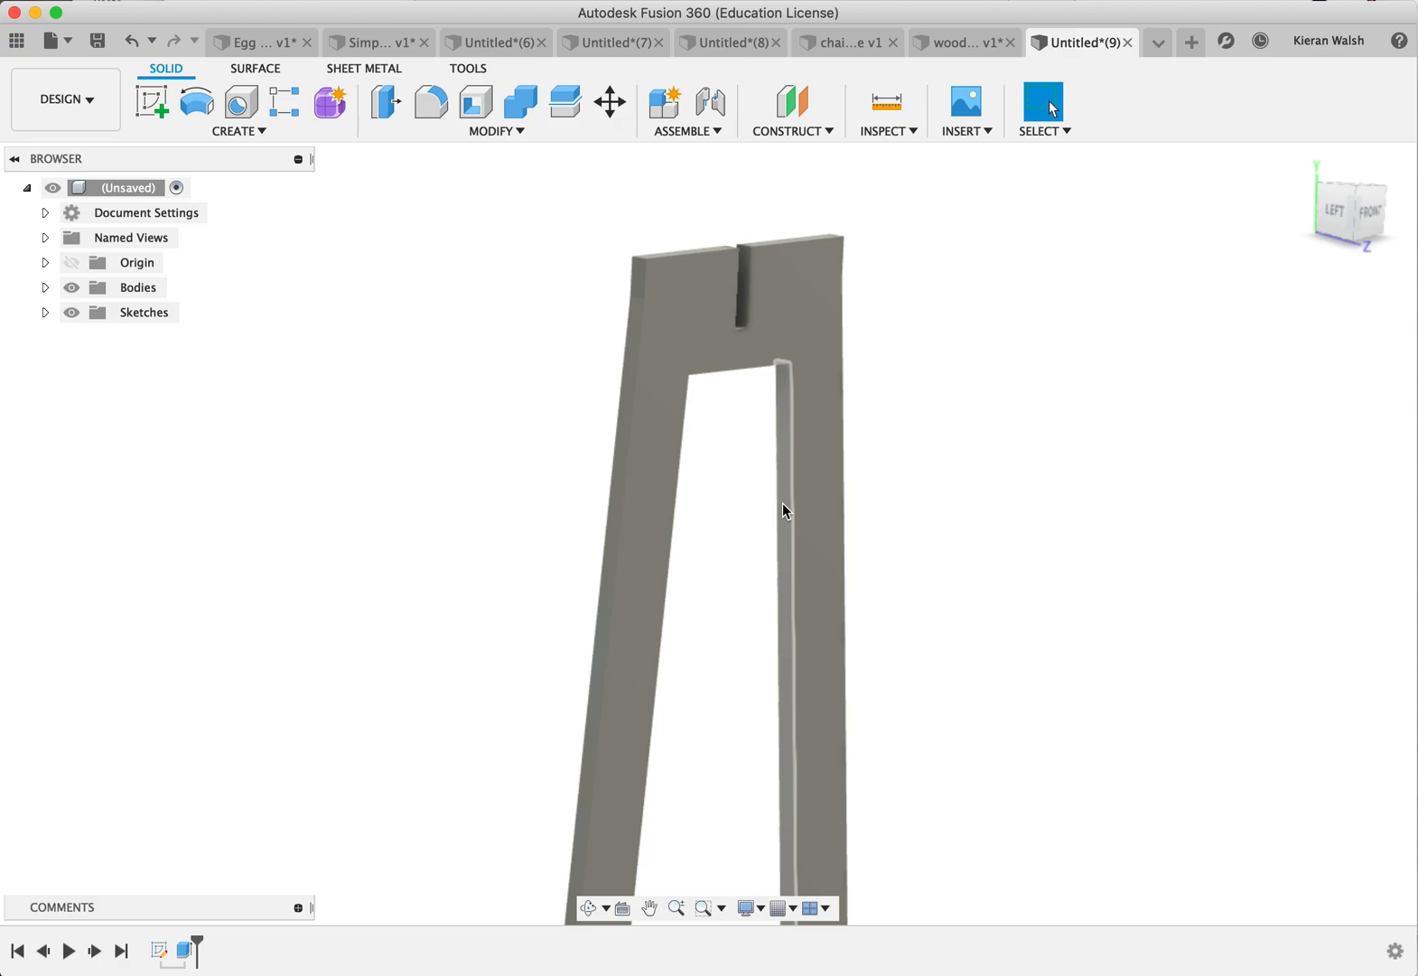
scroll(783, 503, "down", 2)
mouse_move(750, 554)
middle_mouse_down("shift")
mouse_move(768, 545)
mouse_move(767, 575)
middle_mouse_up("shift")
scroll(768, 576, "up", 1)
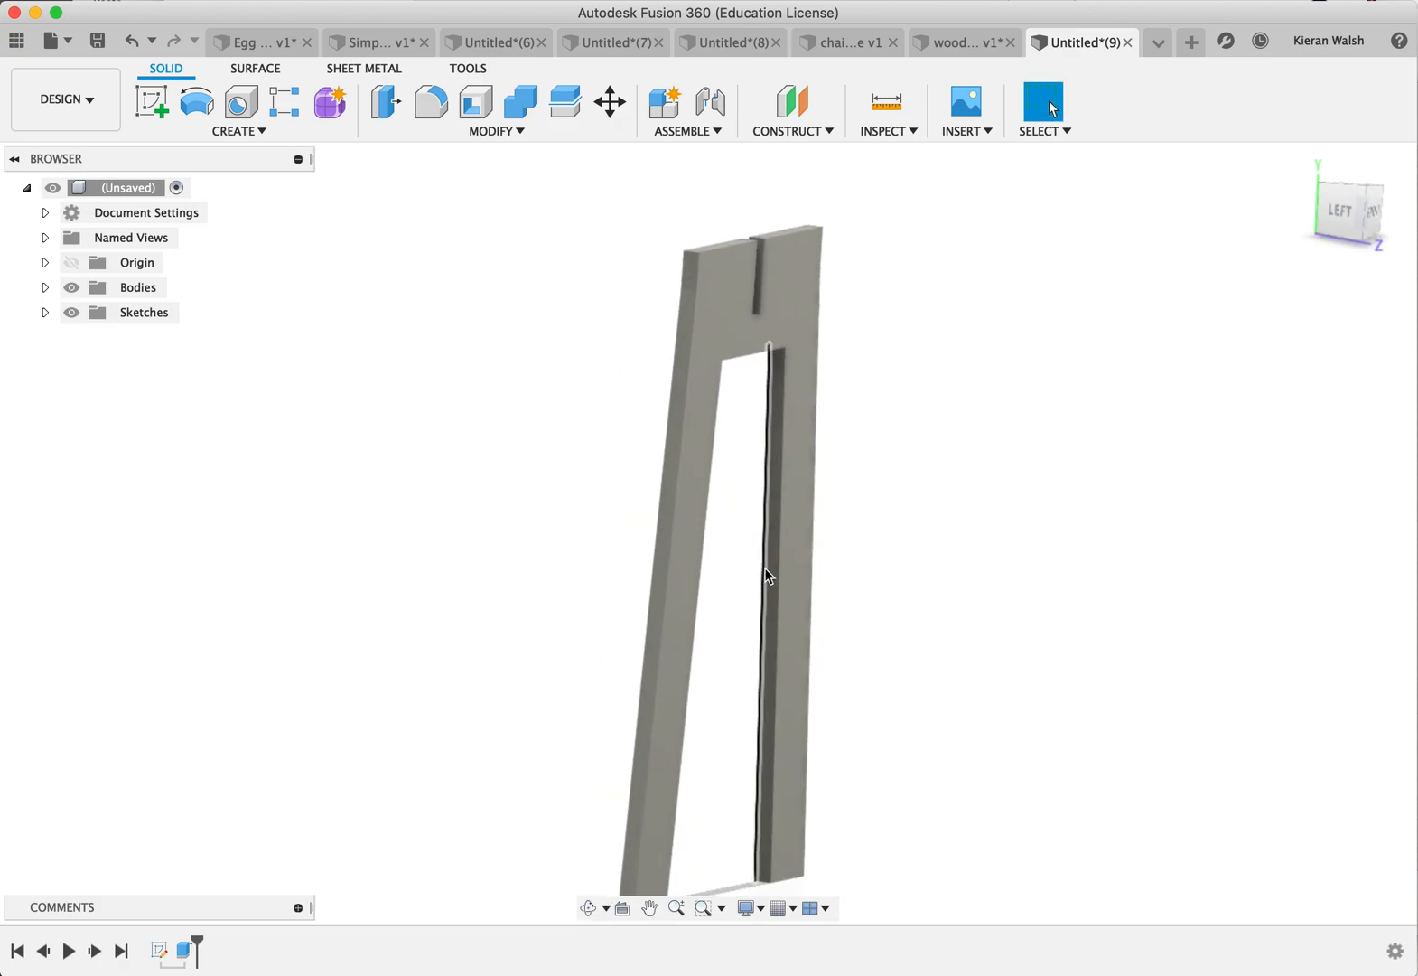
middle_click_drag(769, 575, 725, 301, "shift")
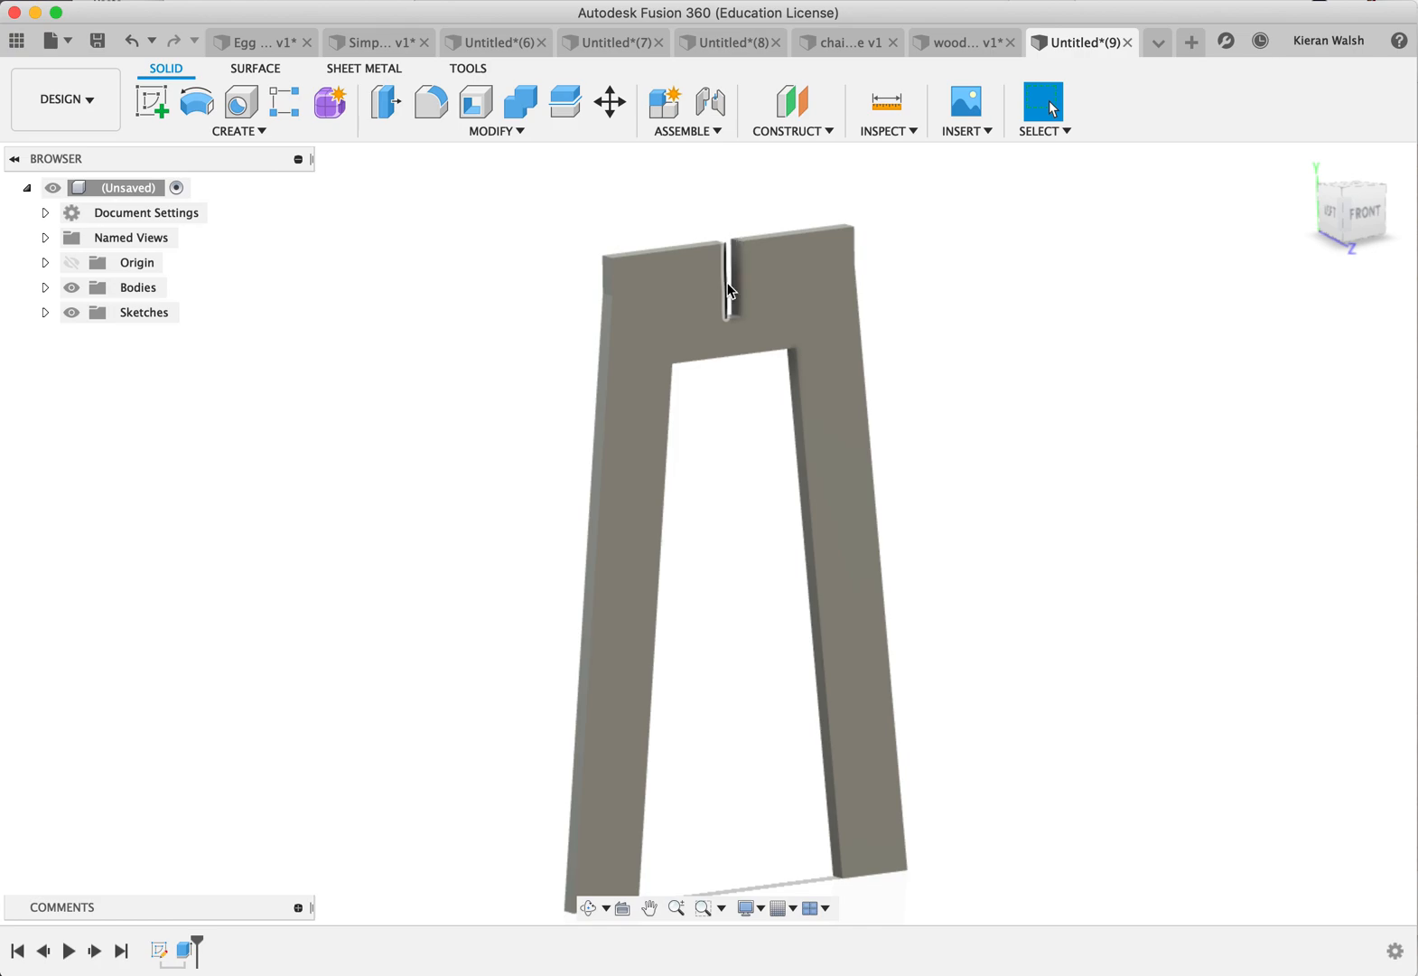
middle_click_drag(754, 479, 813, 389, "shift")
mouse_move(1319, 250)
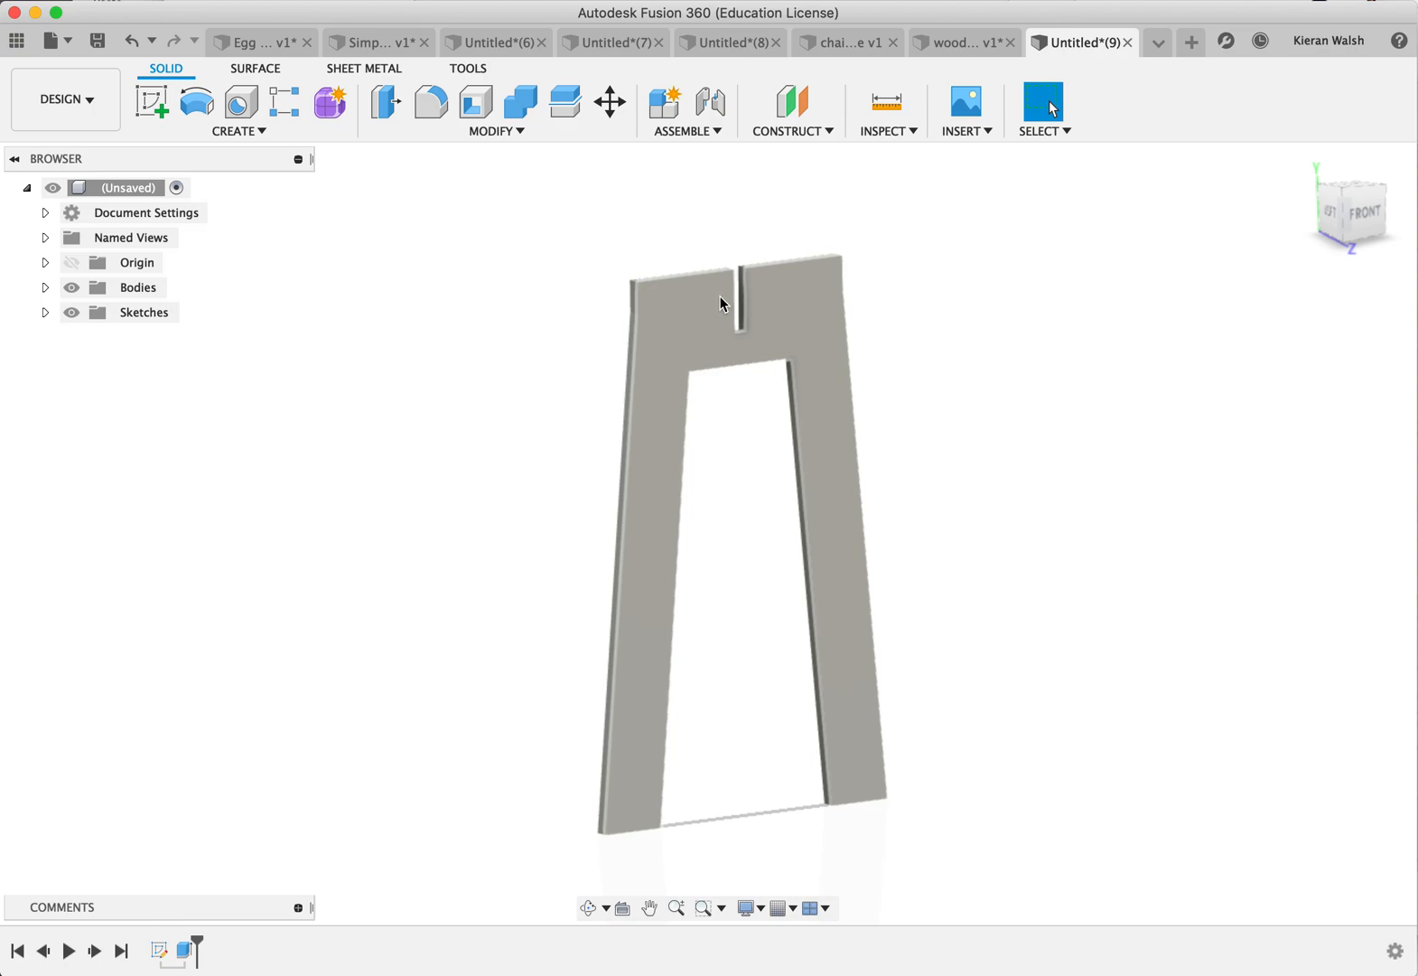
scroll(738, 282, "up", 2)
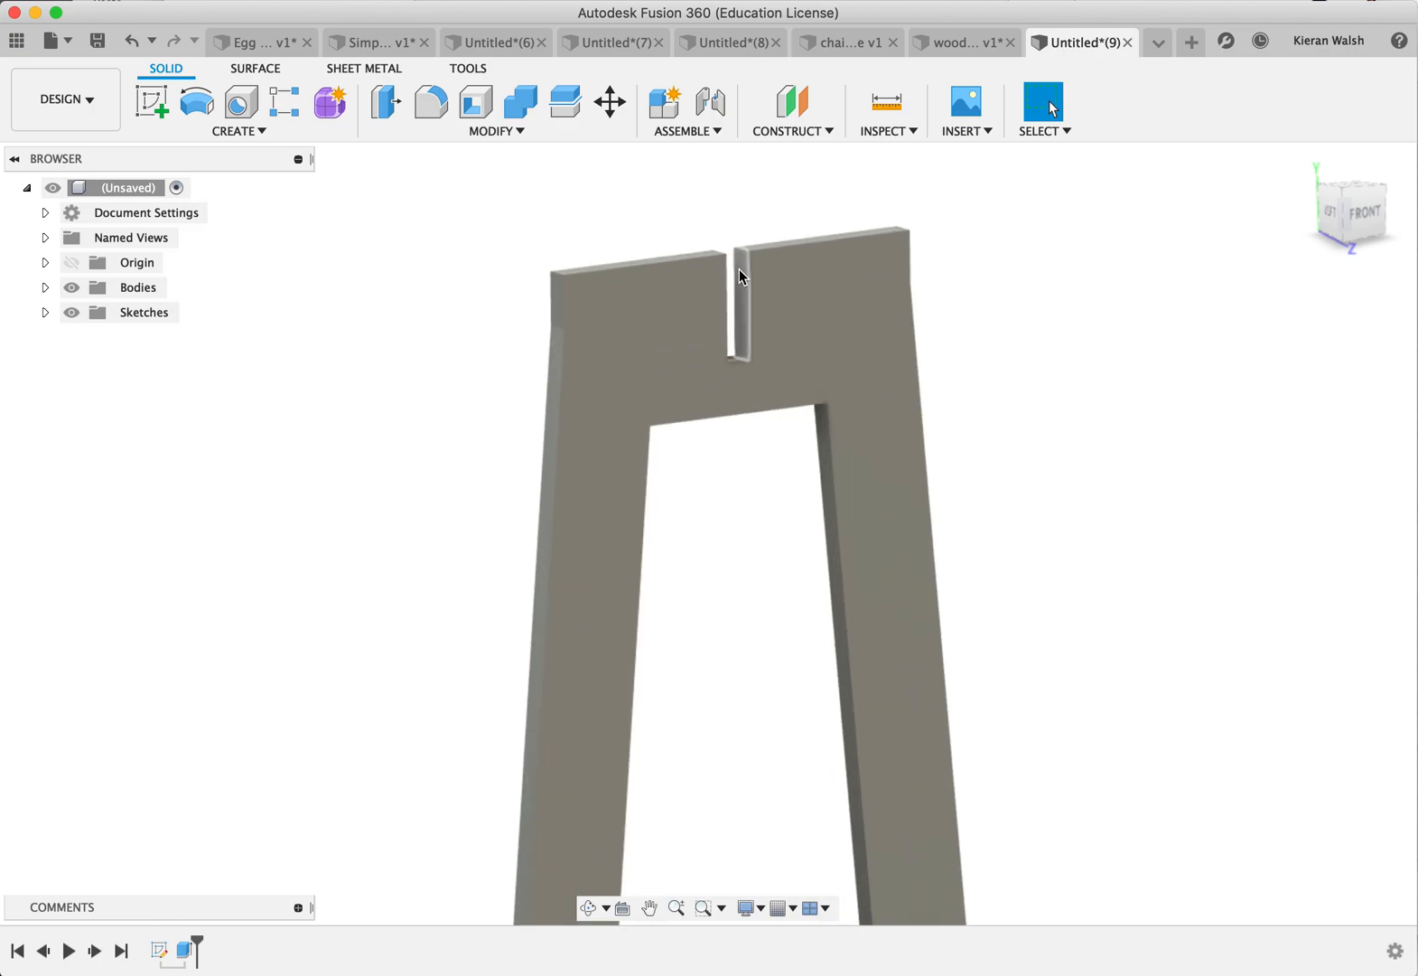
scroll(638, 342, "down", 4)
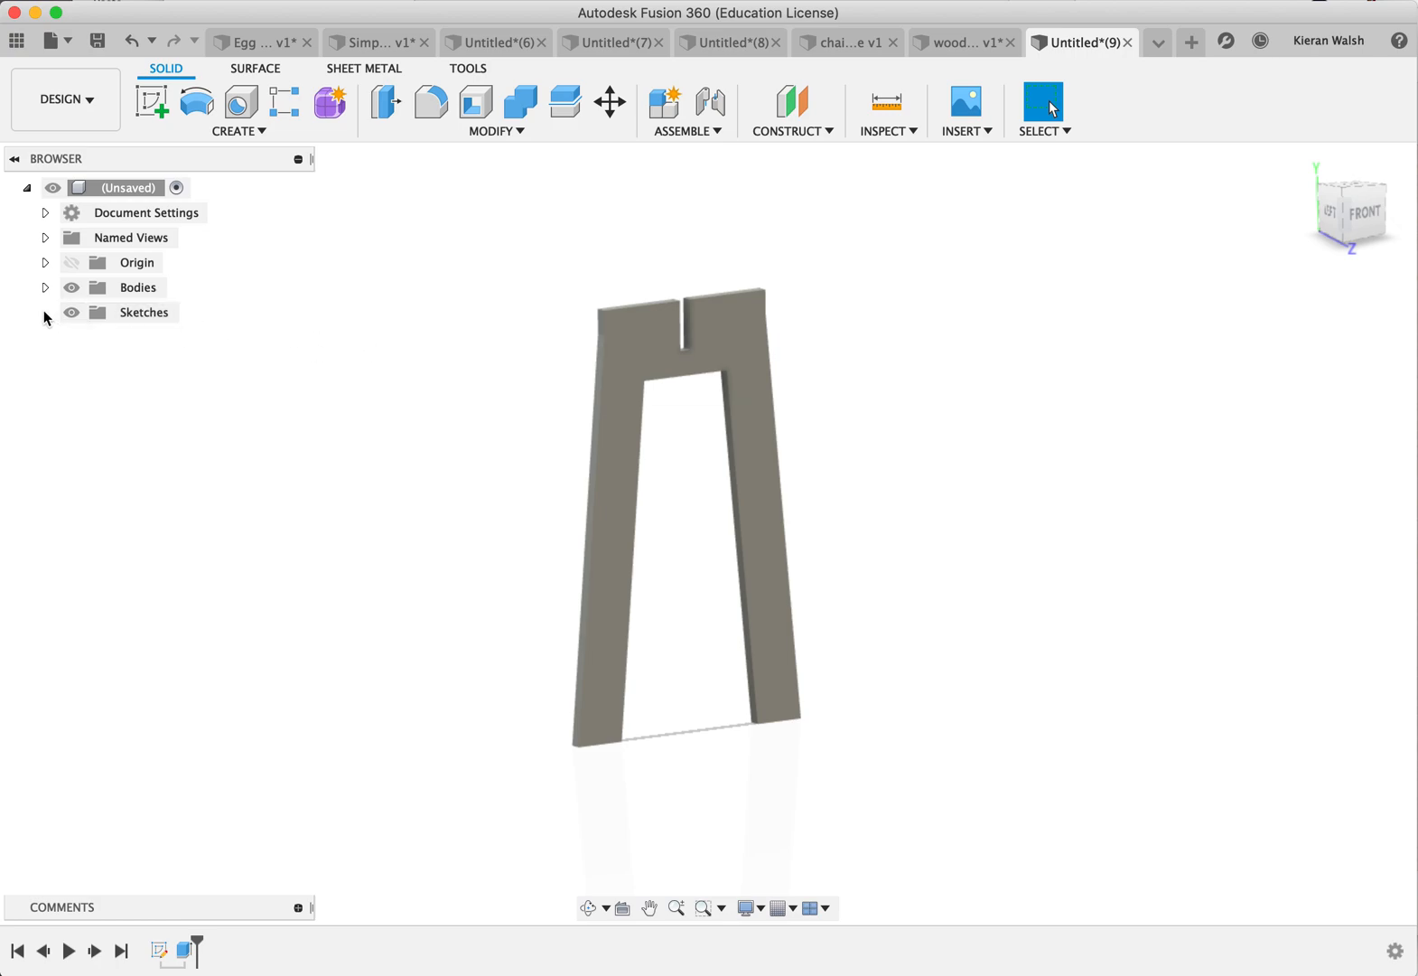
Step: Reopen Sketch1 for editing, copy the whole frame outline with its dimensions, and finish the sketch
left_click(139, 312)
left_click(45, 312)
left_click(150, 344)
right_click(150, 344)
left_click(221, 413)
mouse_move(496, 225)
left_mouse_down()
mouse_move(545, 389)
mouse_move(905, 826)
left_mouse_up()
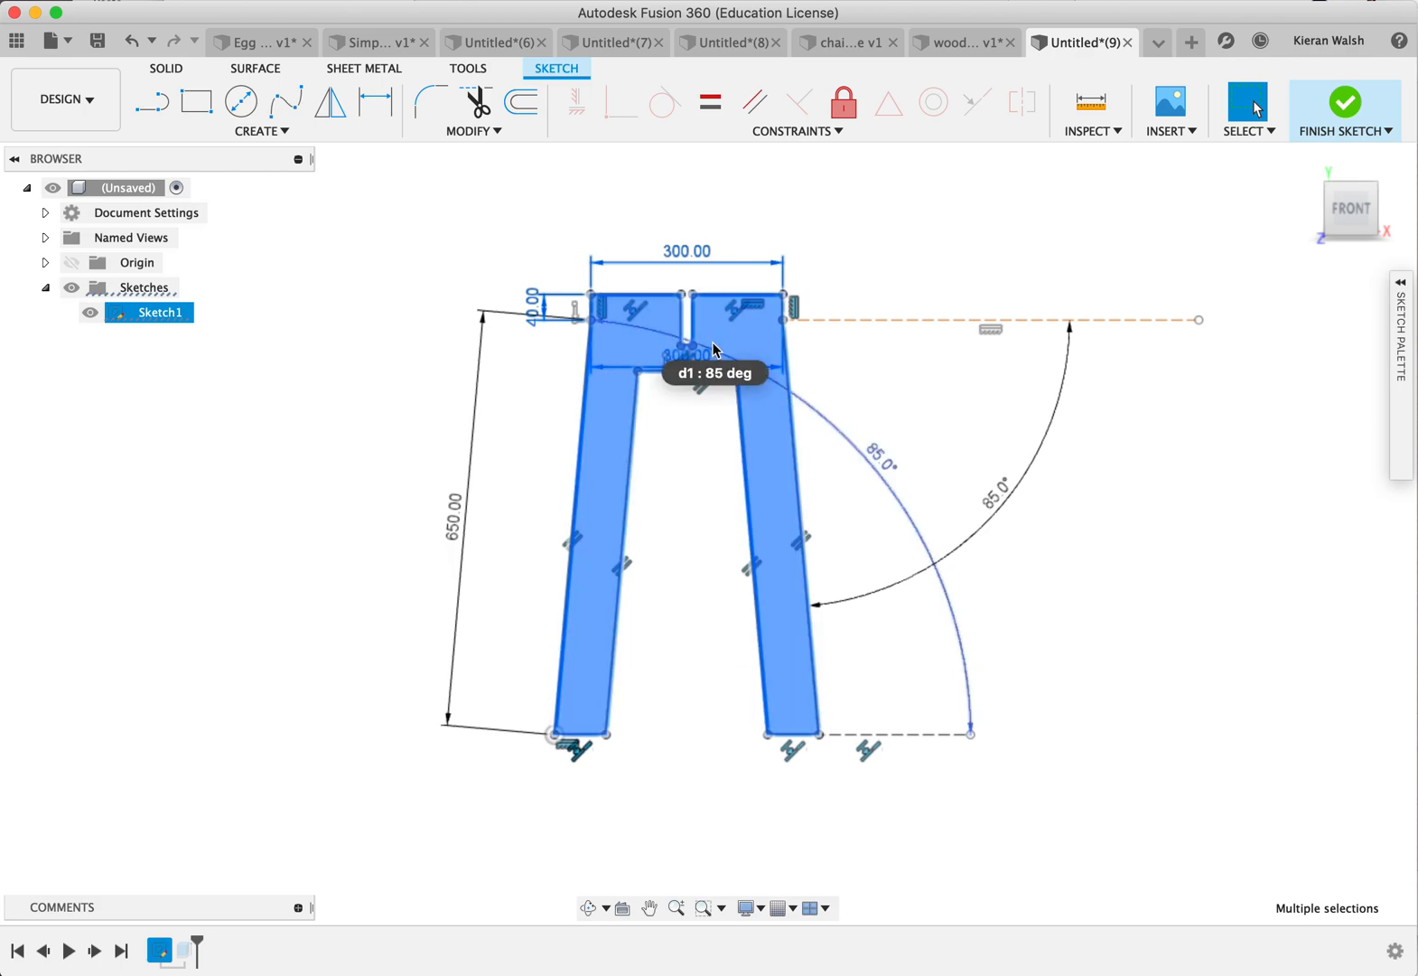
left_click(1345, 113)
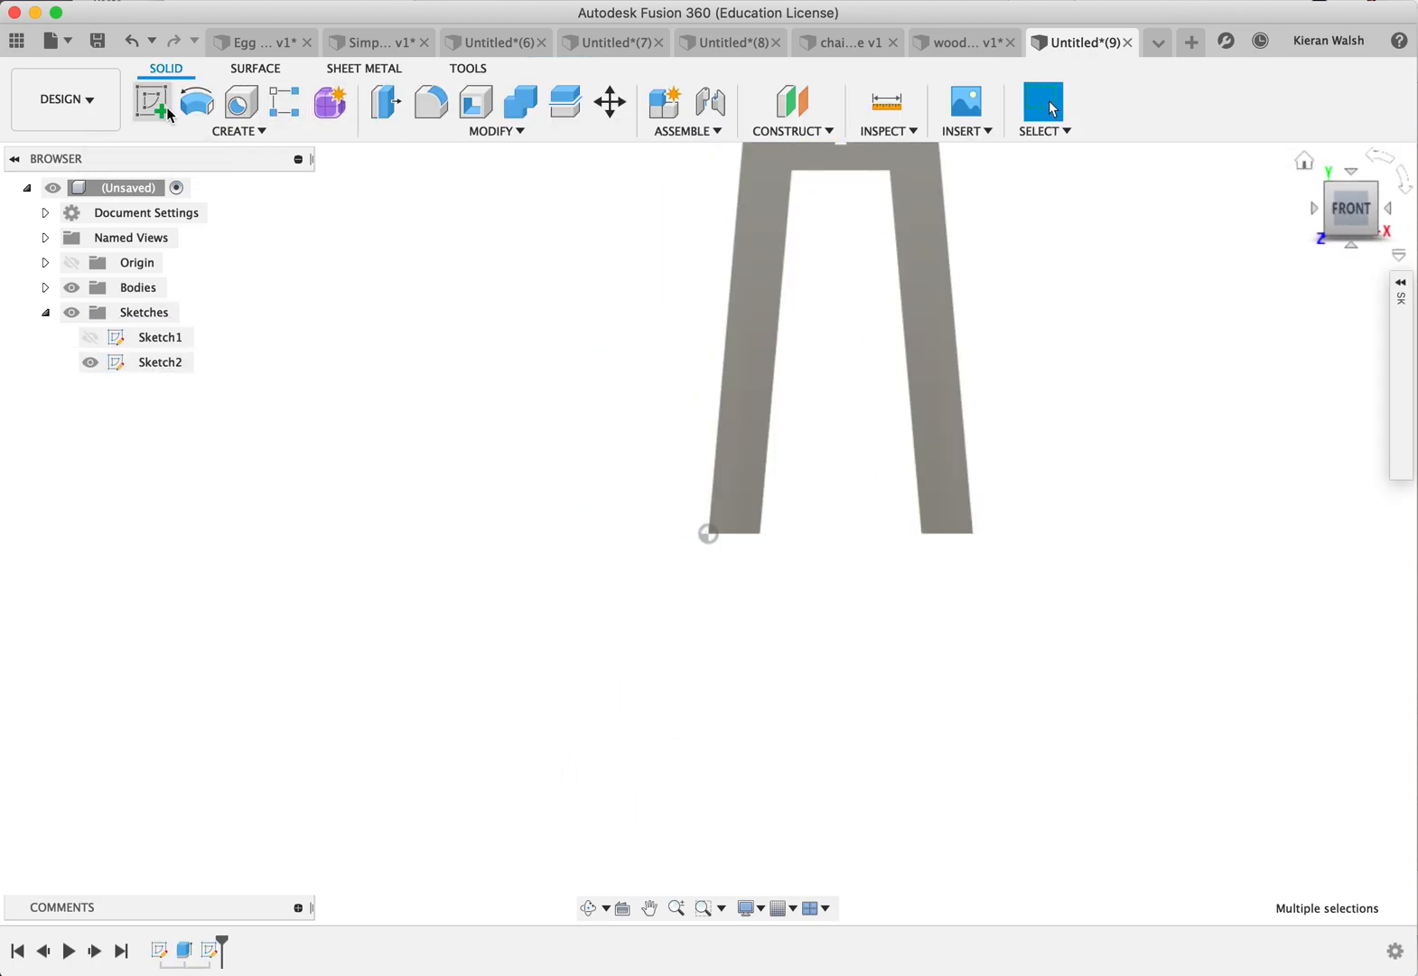
Step: Create a new sketch facing the frame's front and paste the copied frame outline into it
left_click(170, 115)
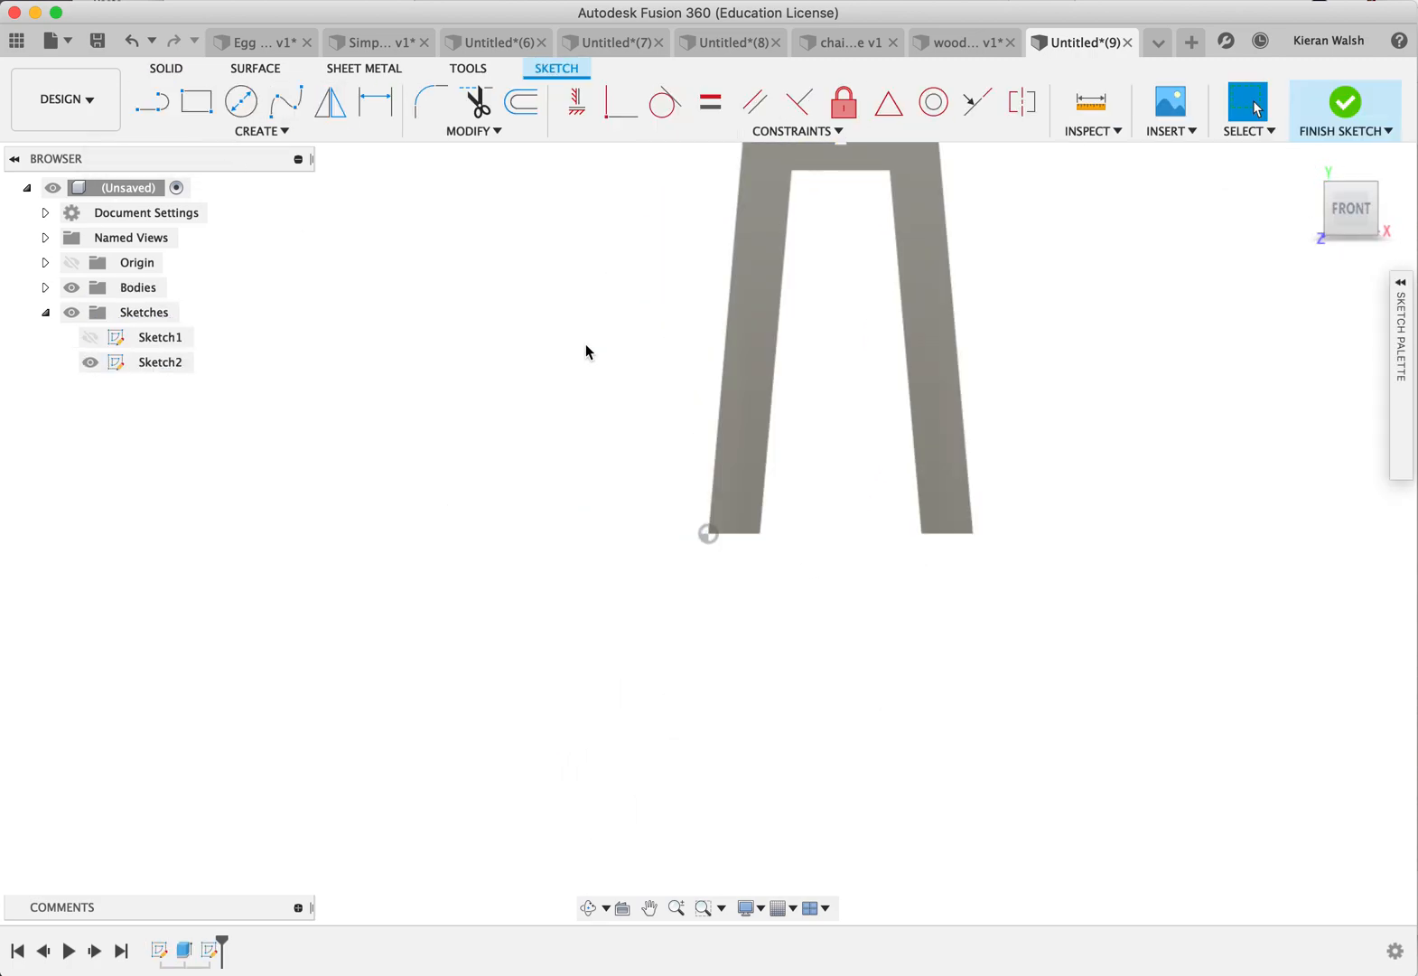
scroll(586, 344, "down", 2)
scroll(834, 203, "up", 2)
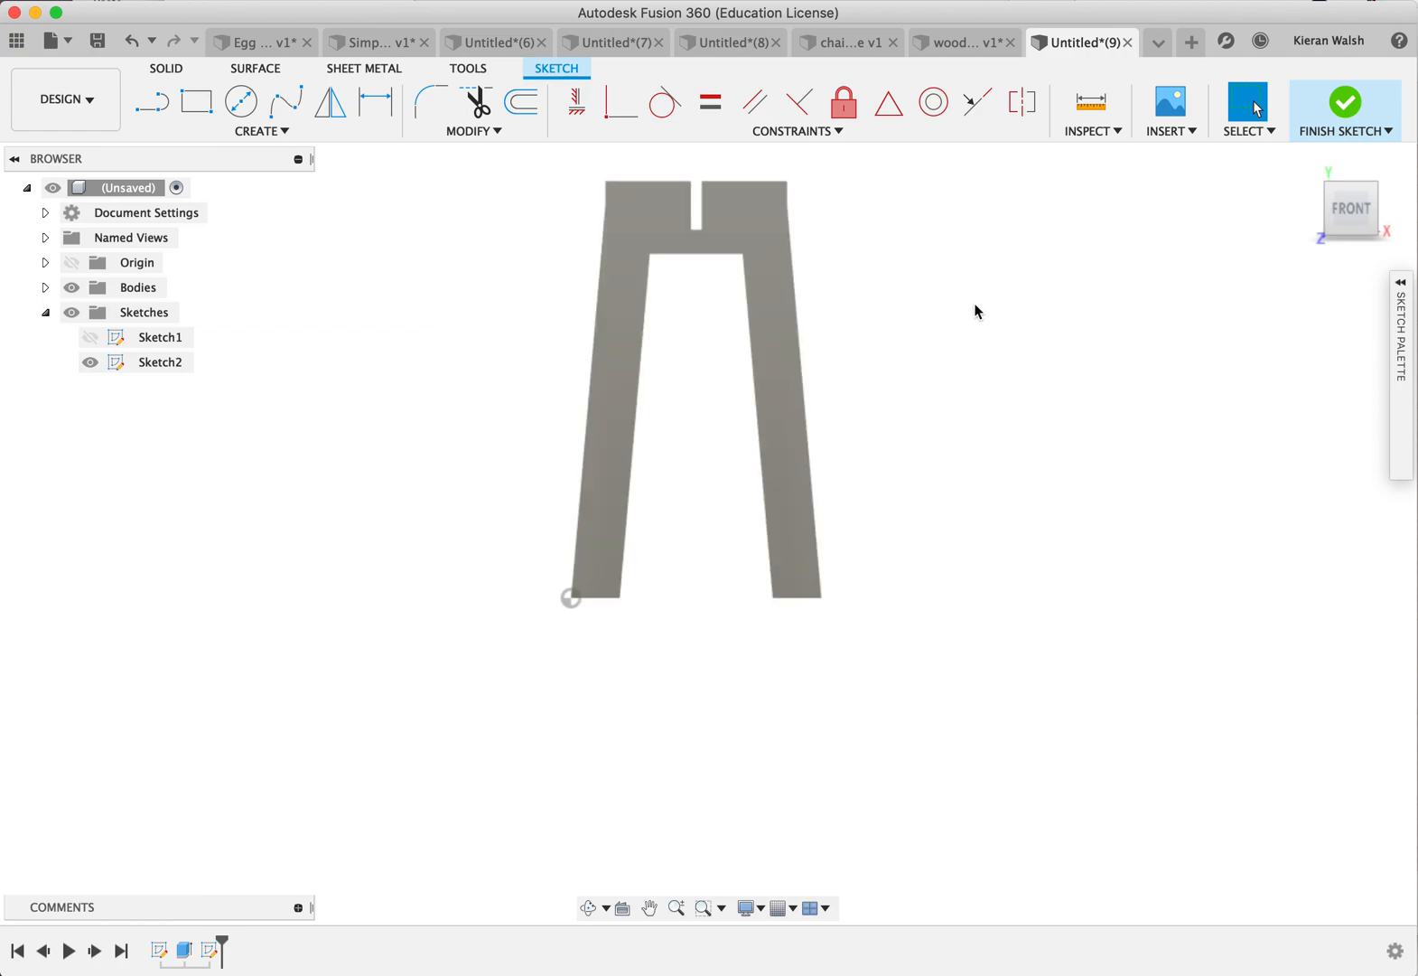
key("super+a")
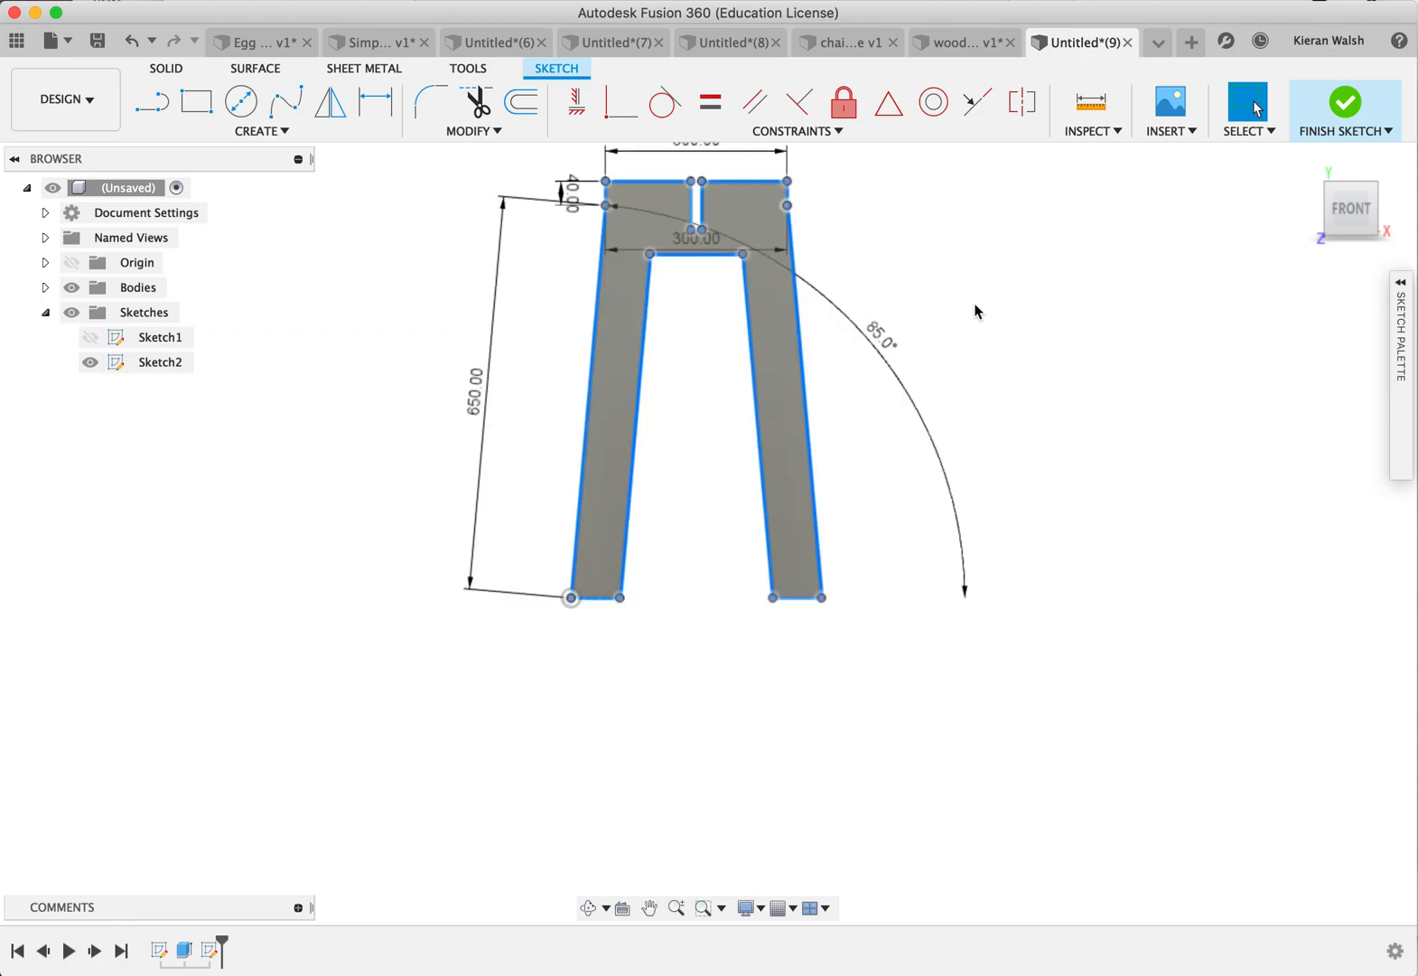
Step: Move the pasted outline about 538 mm in X and 4 mm in Y, placing it beside the extruded frame
key("m")
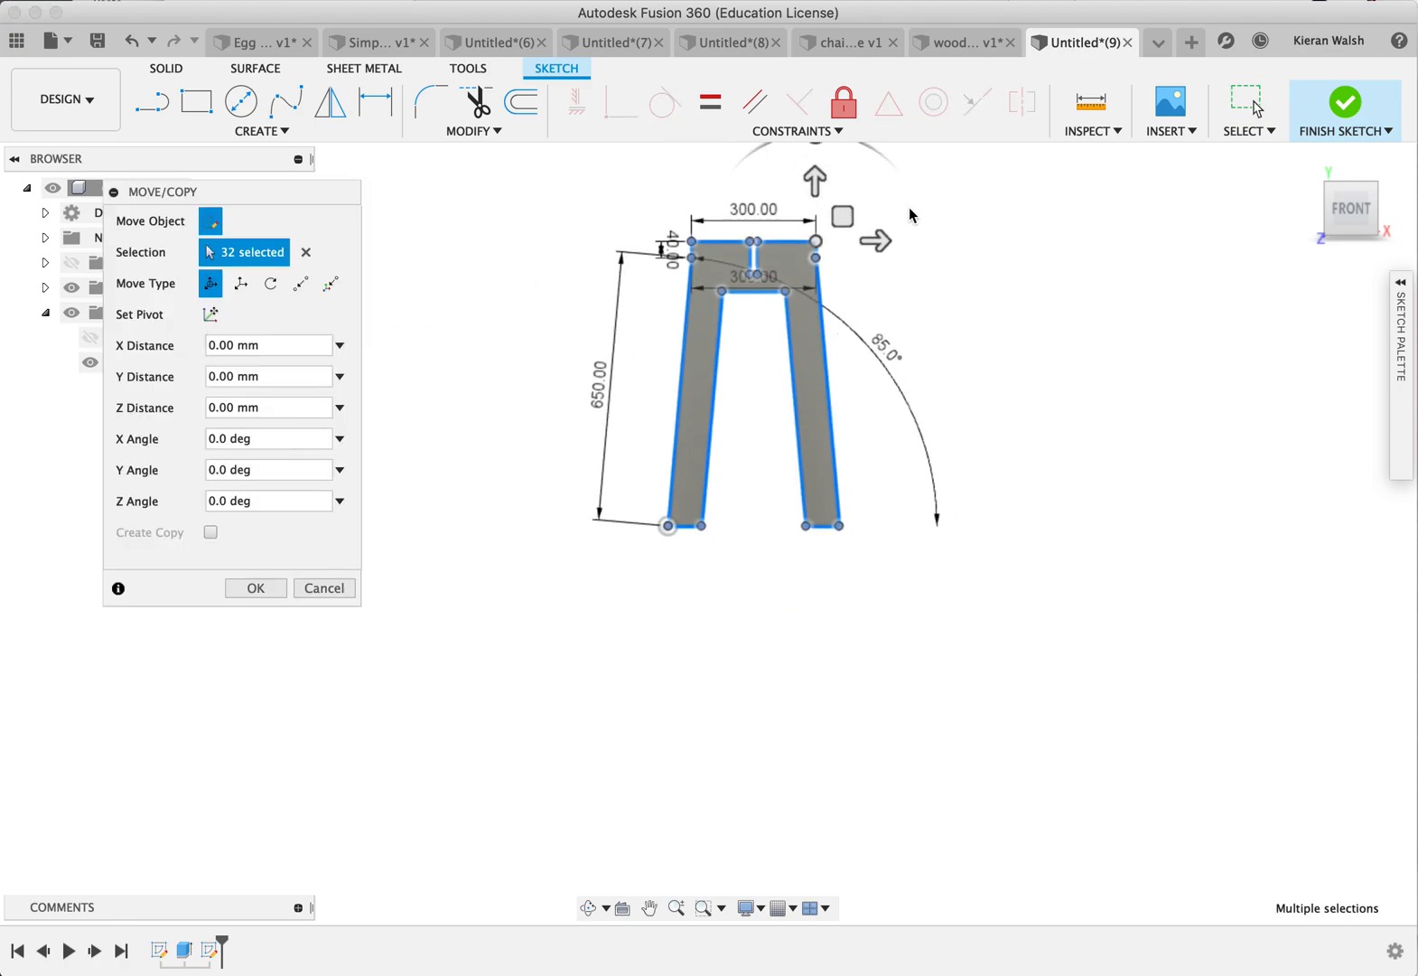
scroll(908, 202, "up", 3)
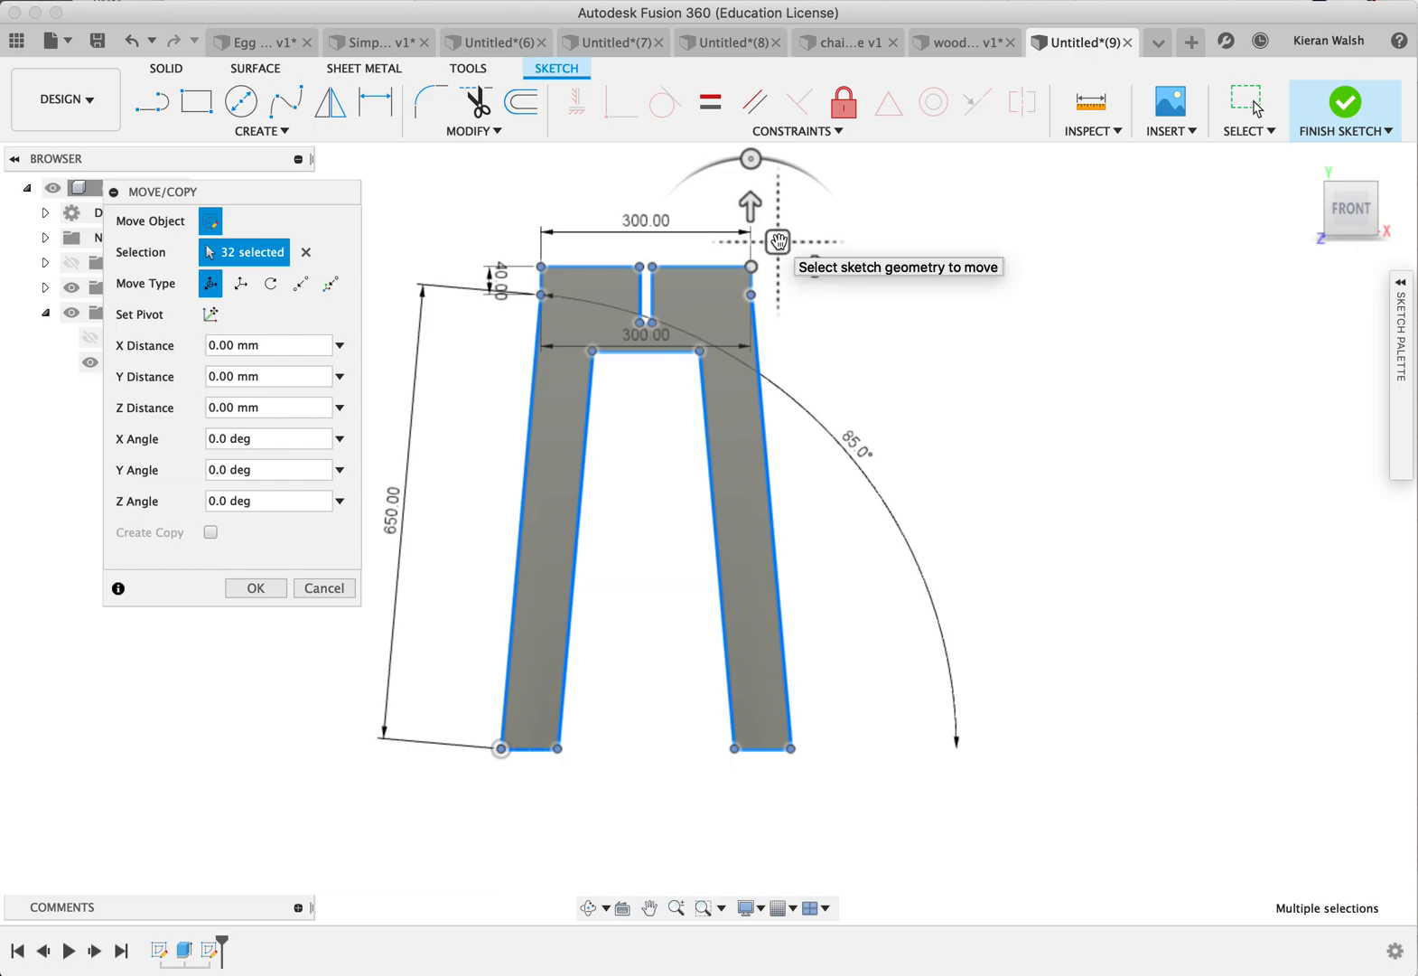
left_click_drag(782, 248, 1158, 242)
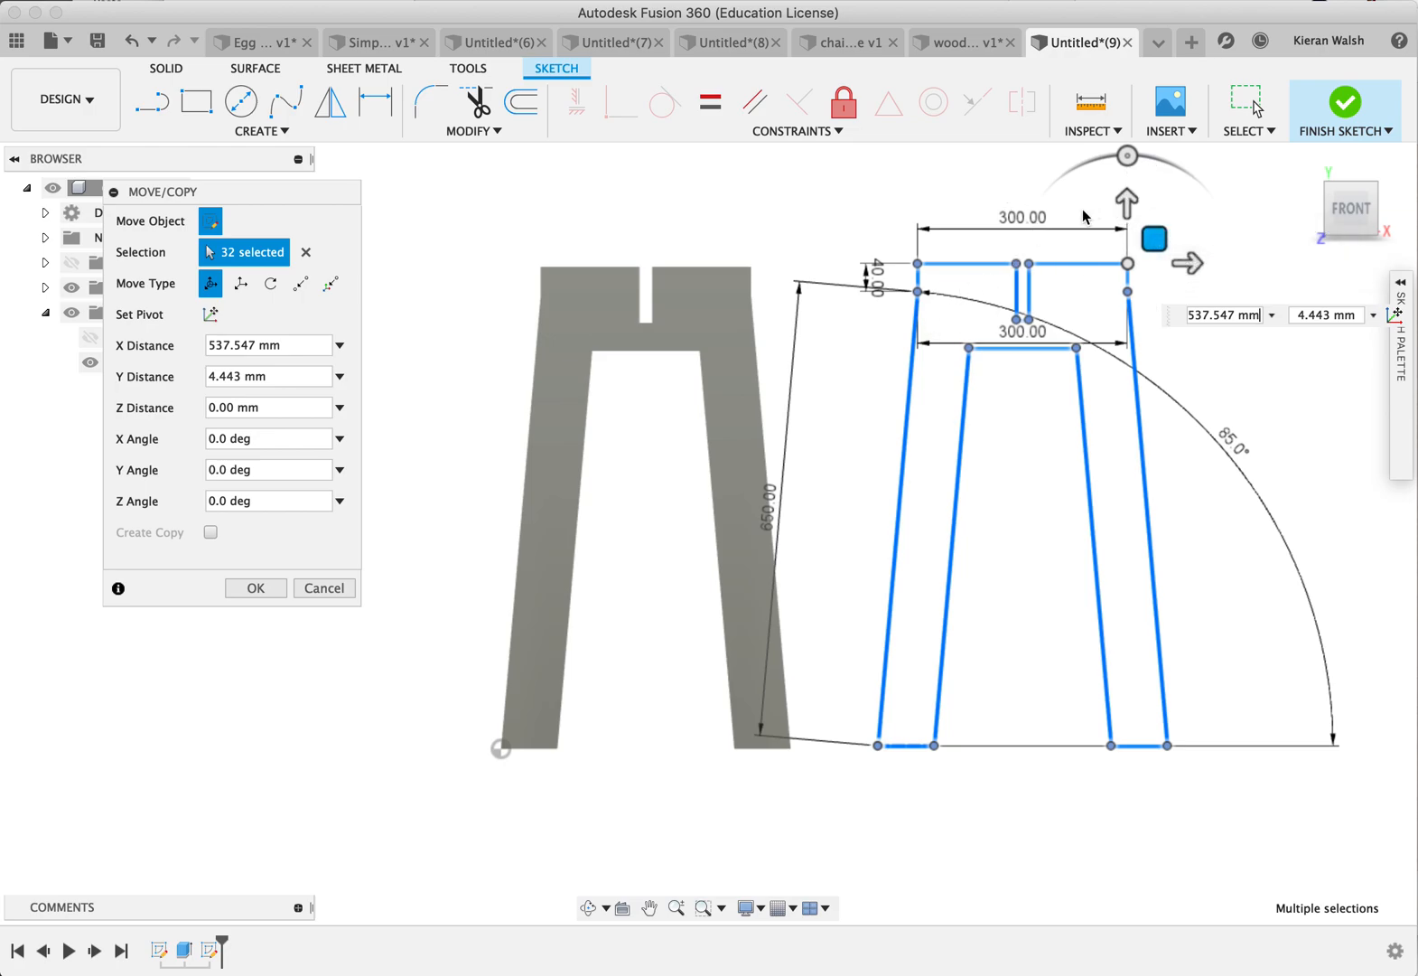
left_click(255, 588)
Step: Draw two vertical lines from the copied slot's bottom corners down to the inner horizontal edge between the legs
scroll(1136, 390, "up", 2)
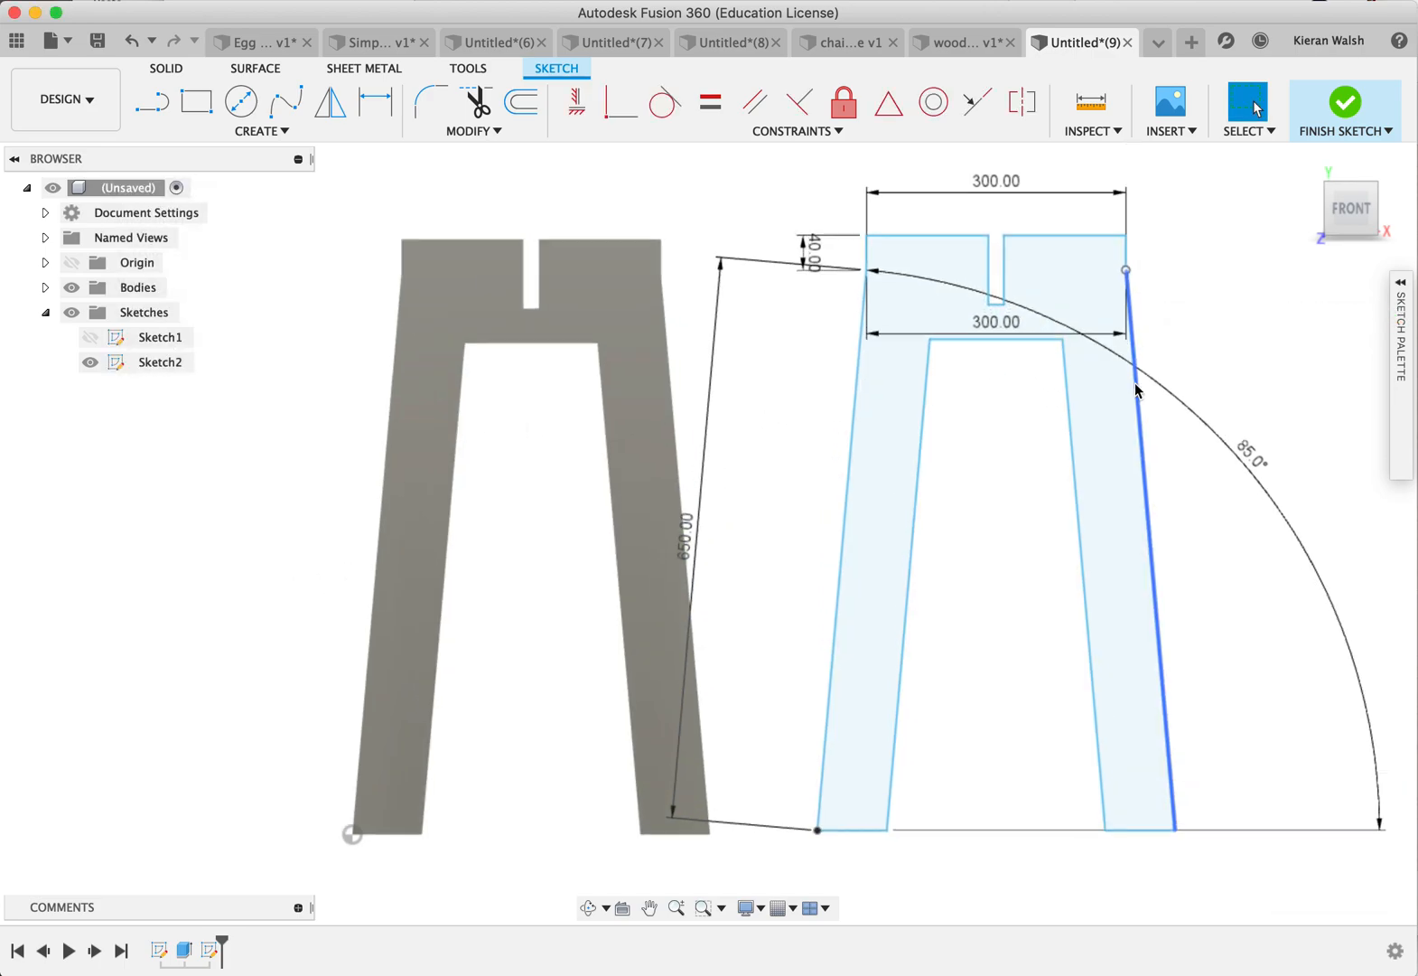
scroll(1136, 390, "up", 2)
scroll(1092, 373, "down", 4)
scroll(1125, 301, "up", 4)
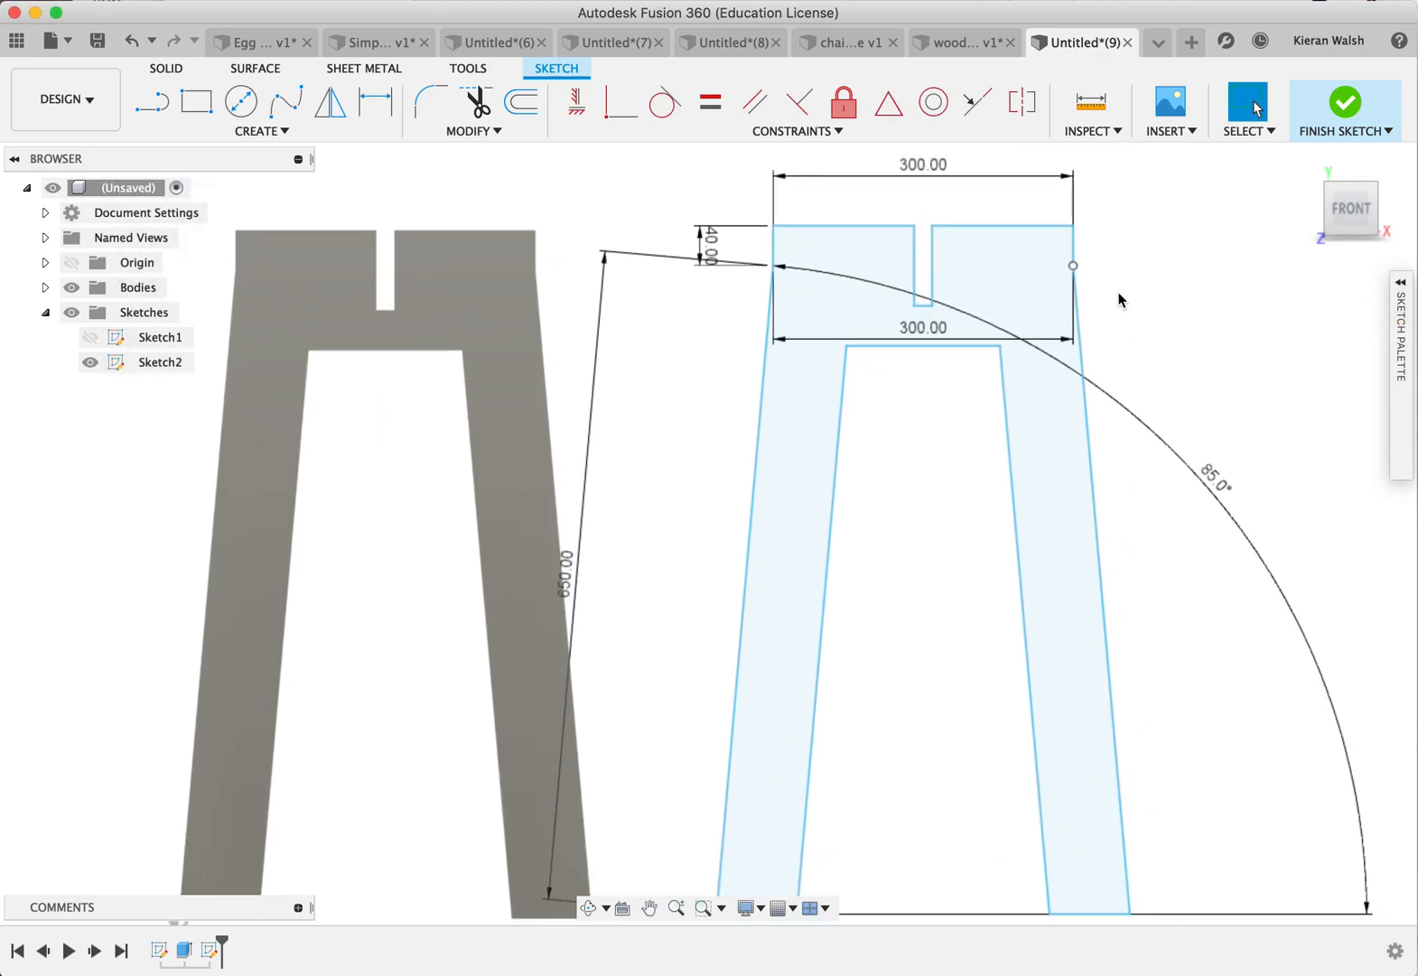
scroll(1120, 298, "up", 2)
left_click(152, 101)
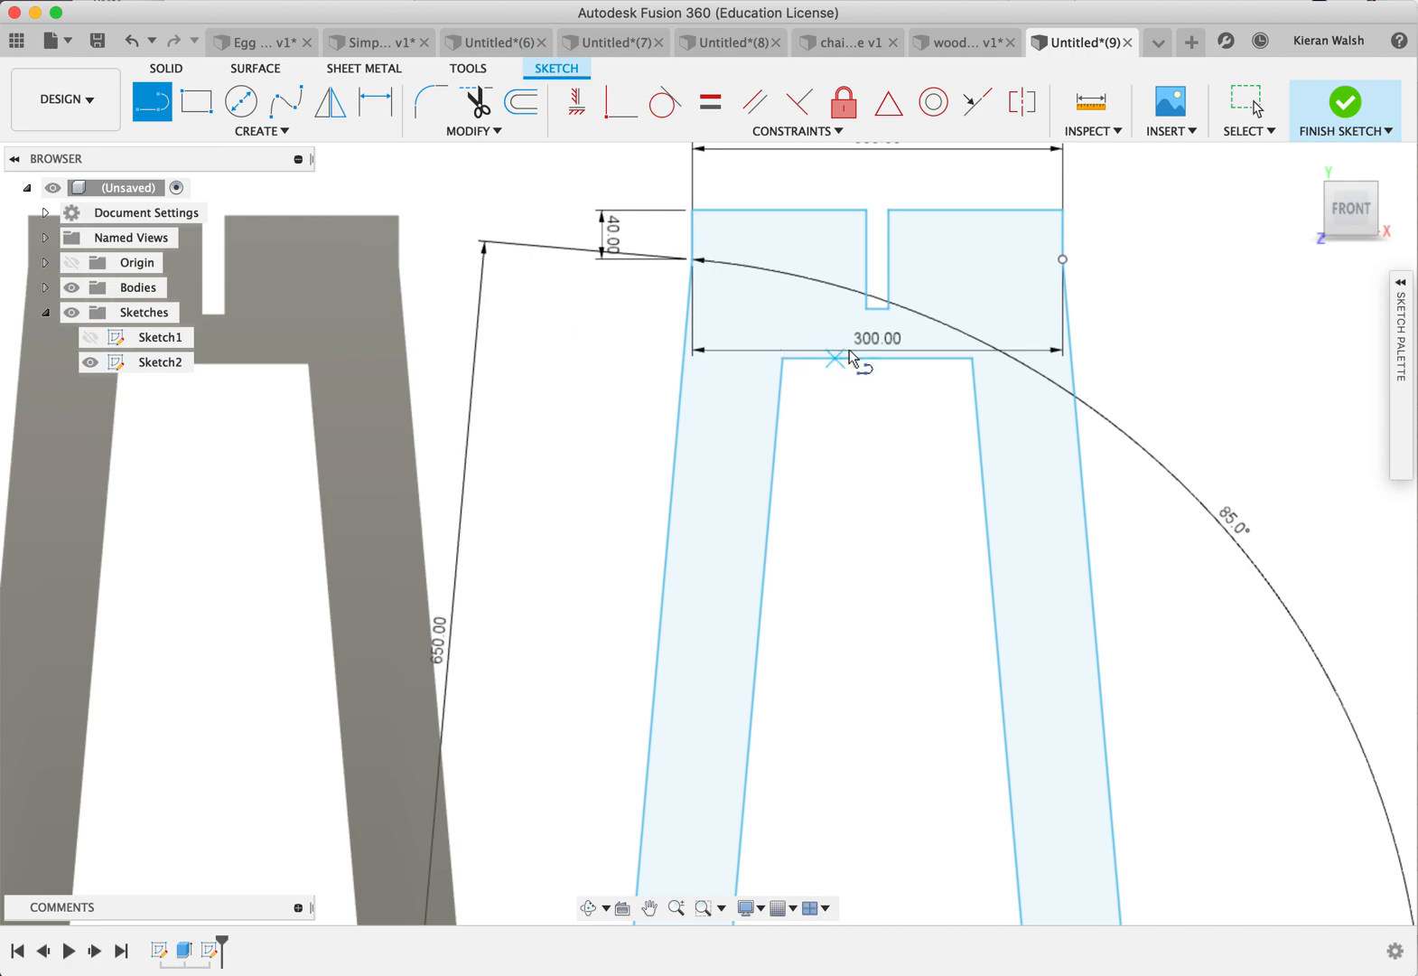
scroll(851, 357, "up", 2)
left_click(872, 291)
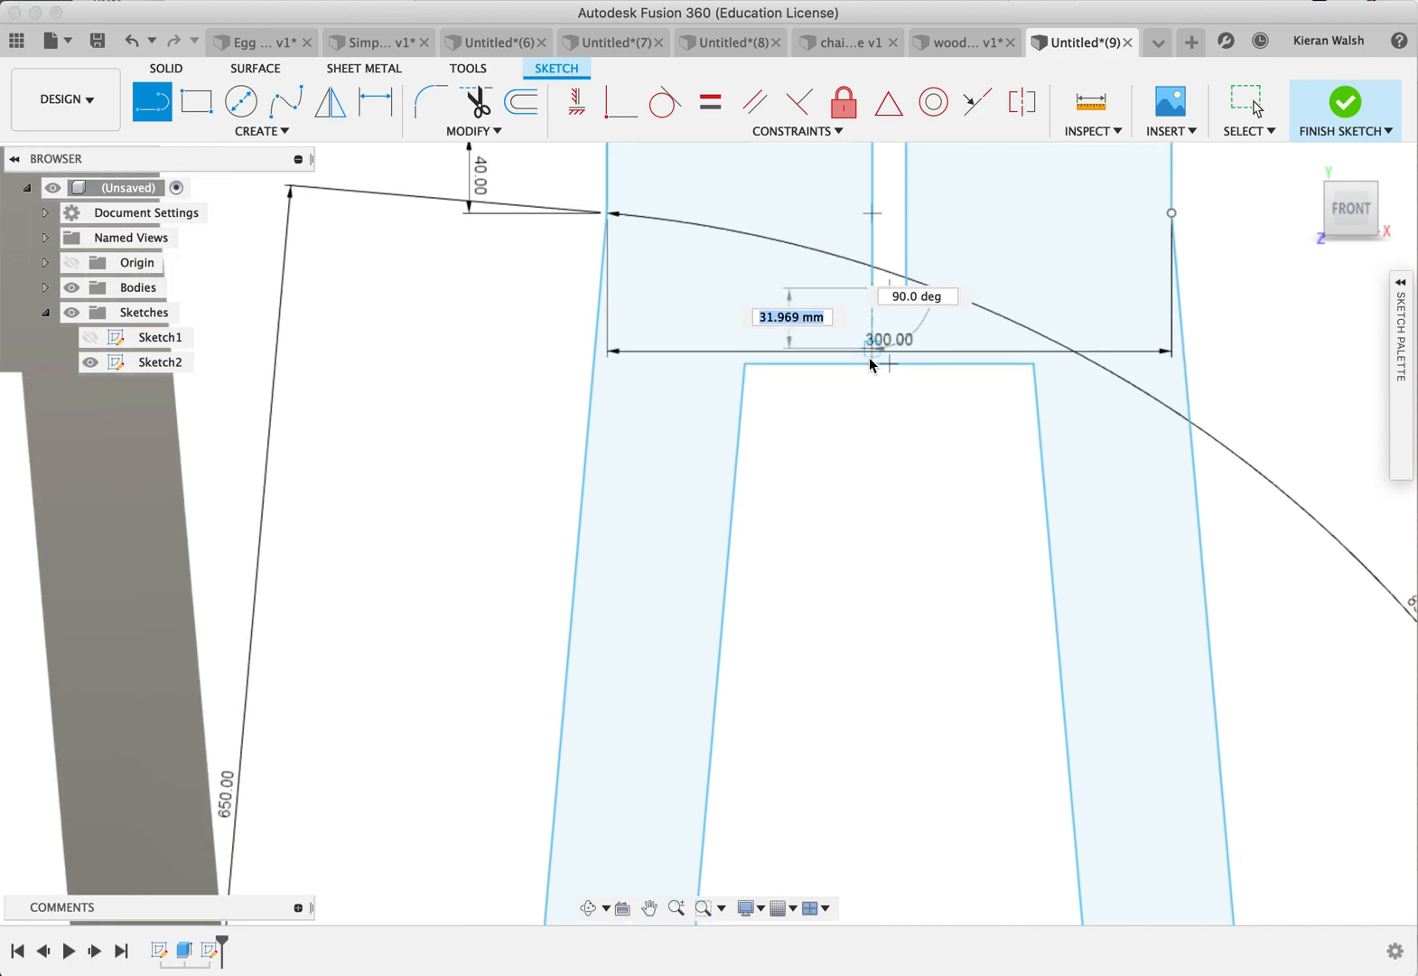
left_click(872, 363)
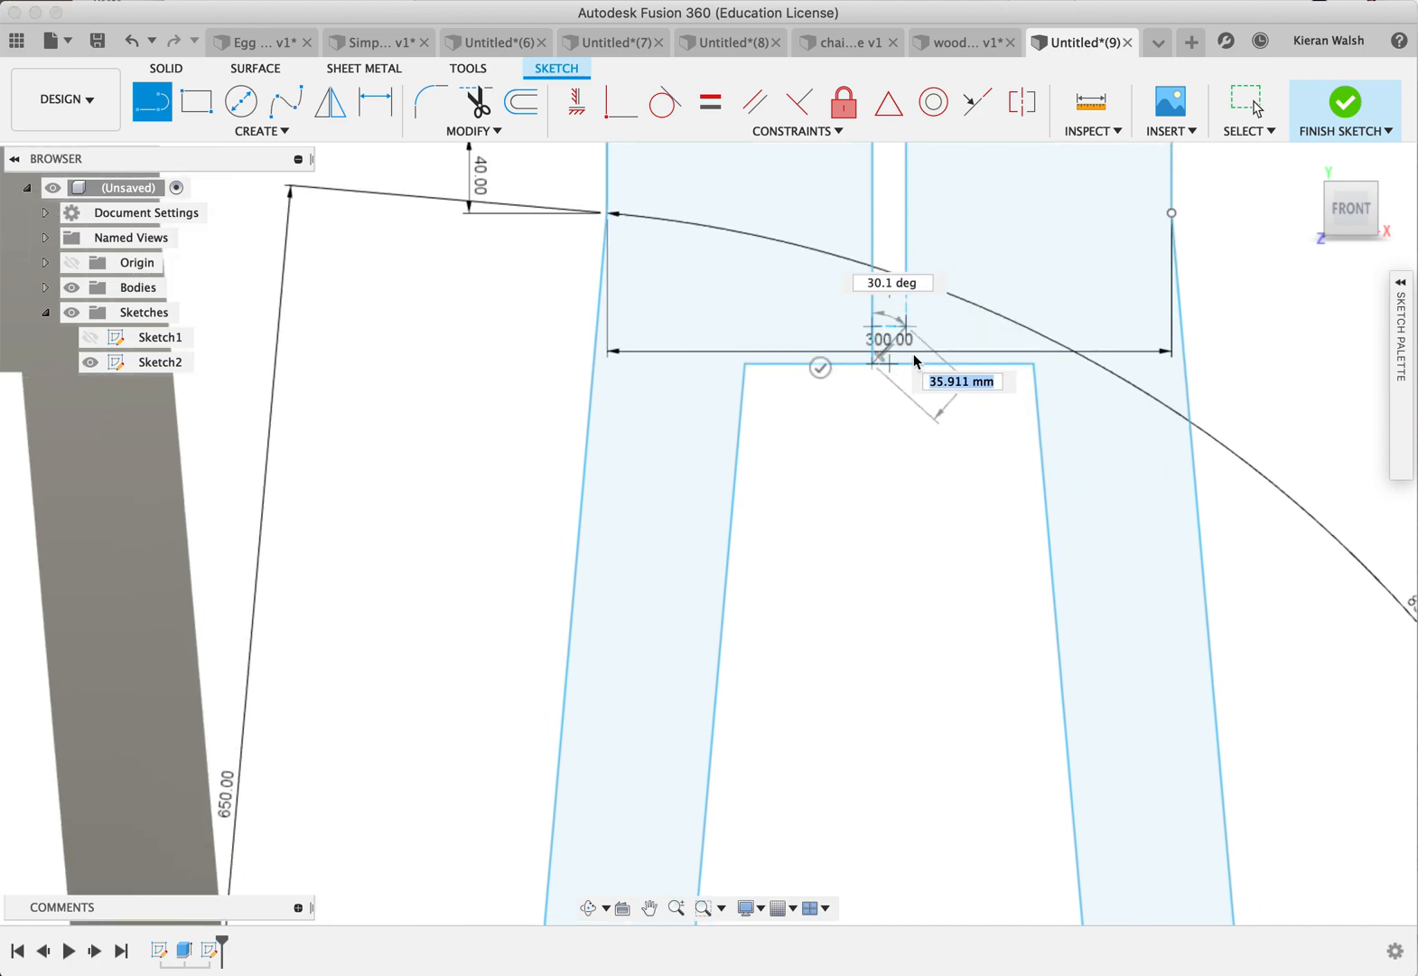
key("Escape")
key("l")
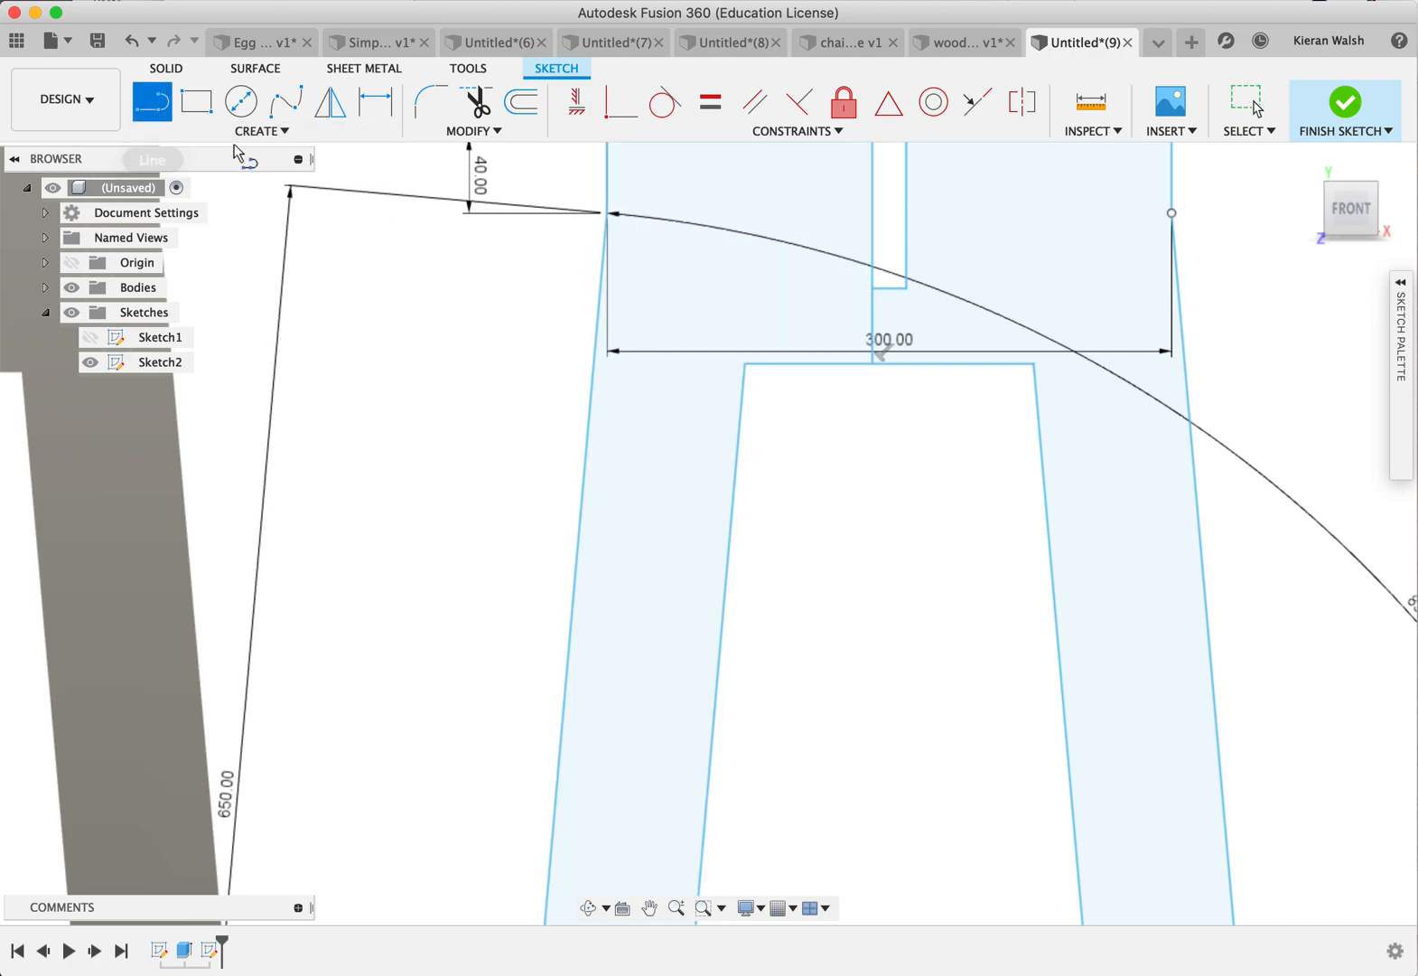
left_click(907, 290)
double_click(908, 363)
Step: Close the copied slot's open top with a horizontal line between its two upper corners
scroll(957, 389, "down", 3)
scroll(876, 265, "up", 4)
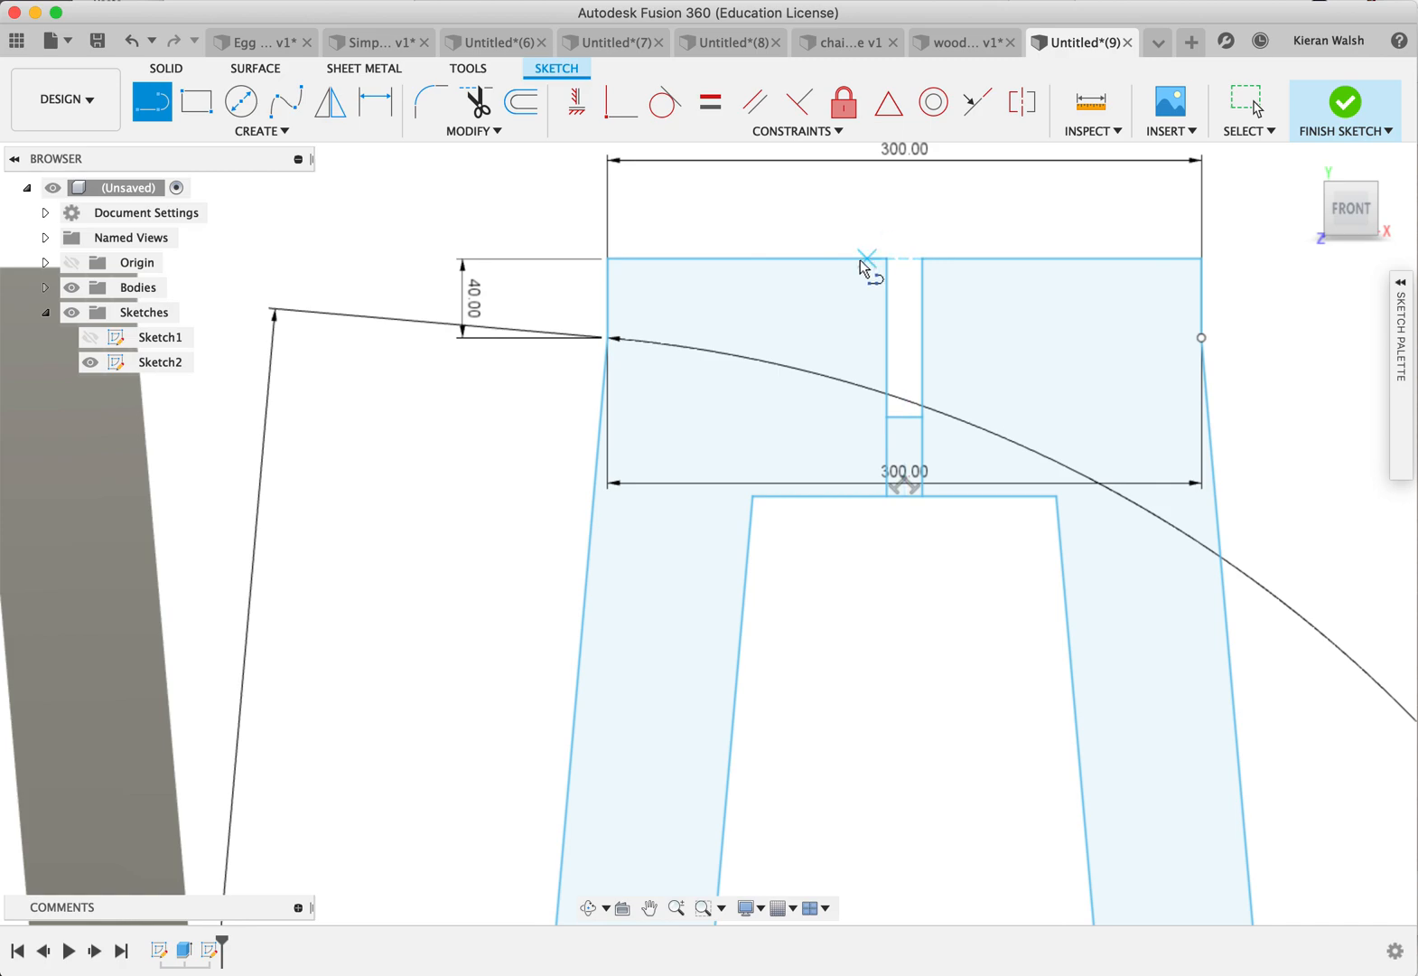
left_click(886, 259)
double_click(921, 262)
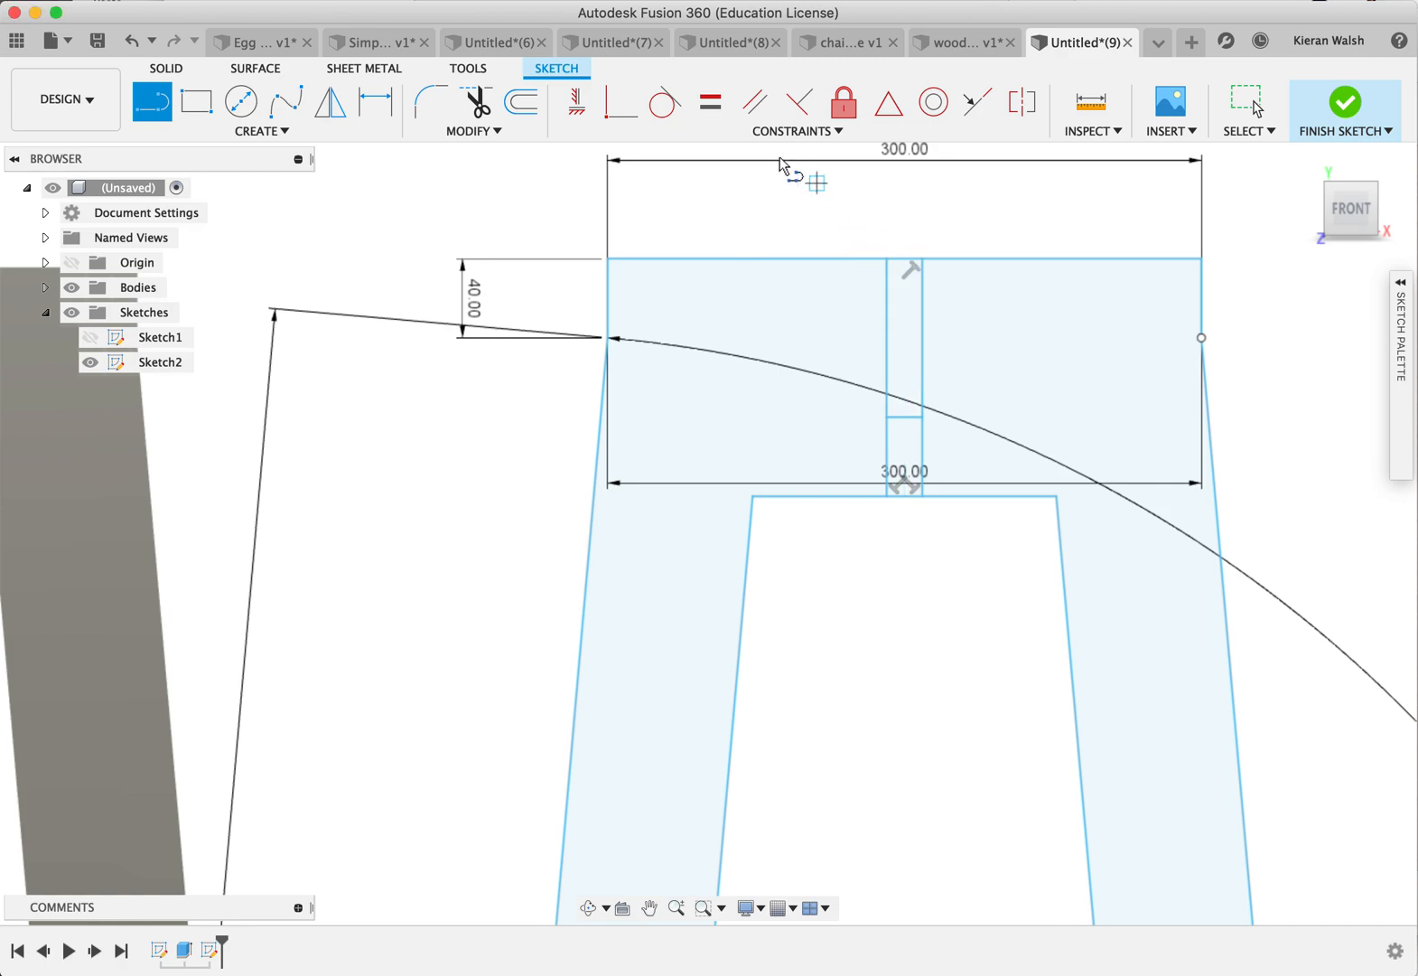
Step: Trim the original upper slot's sides and the inner edge between the new lines, leaving a slot open at the bottom
left_click(479, 102)
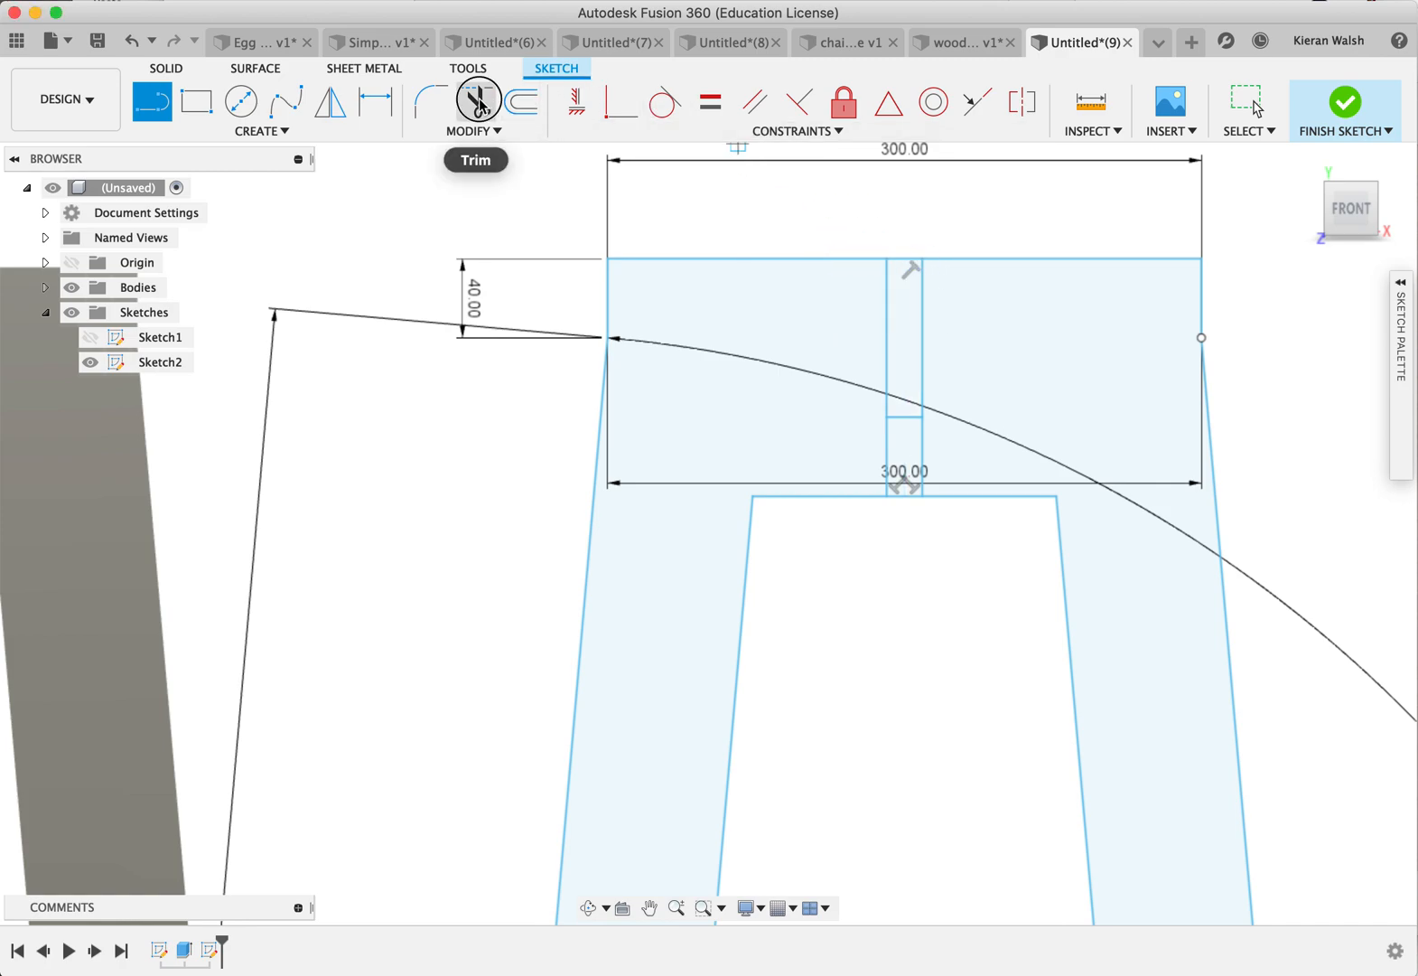
left_click(886, 327)
left_click(922, 362)
left_click(907, 496)
scroll(909, 470, "down", 5)
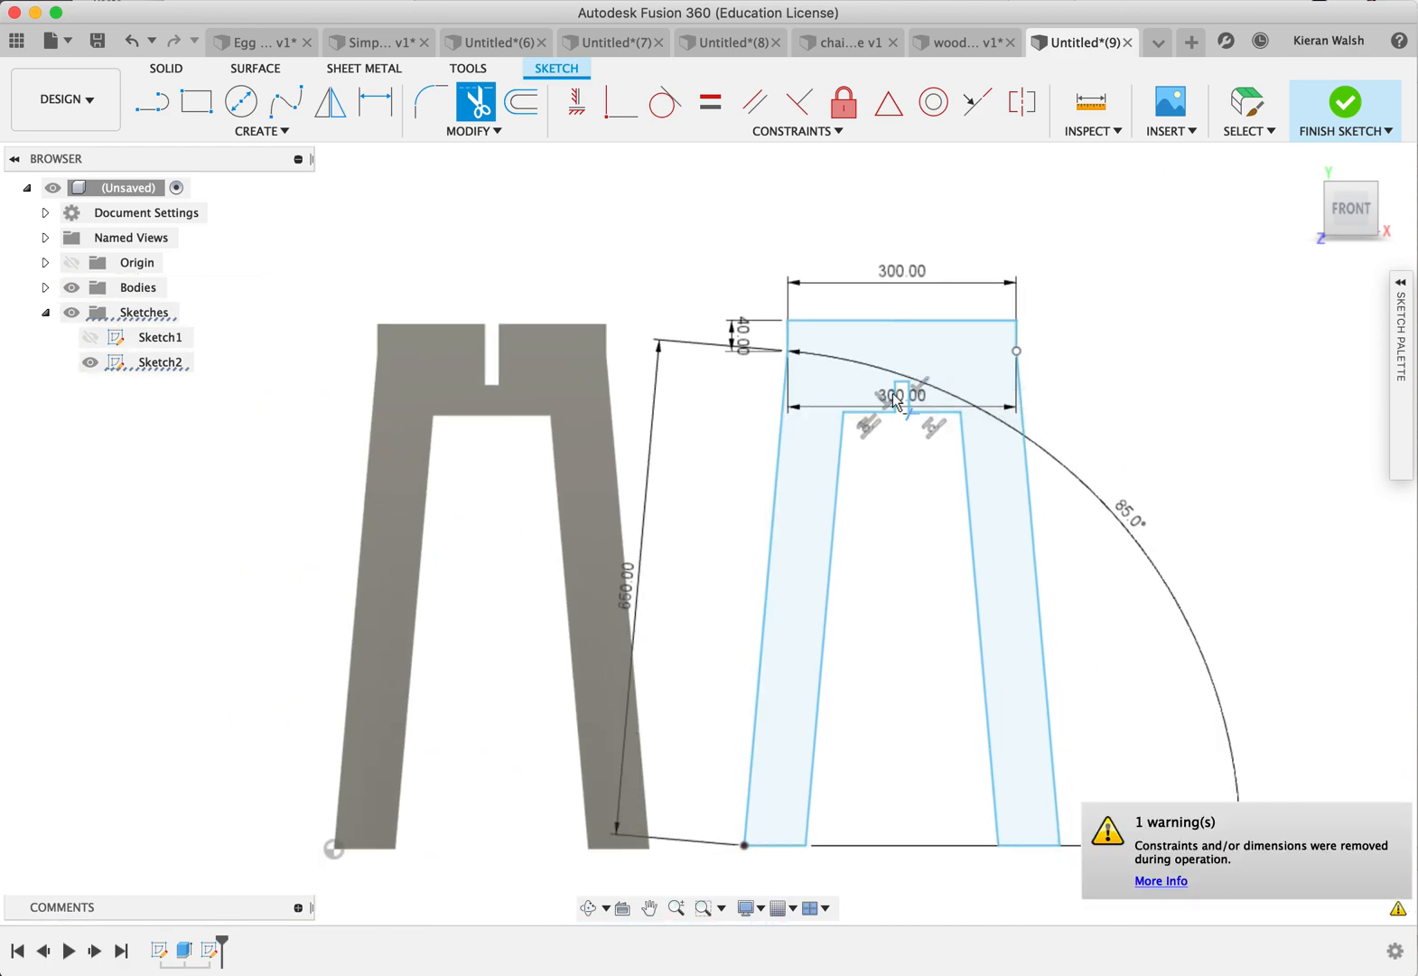
scroll(761, 404, "up", 3)
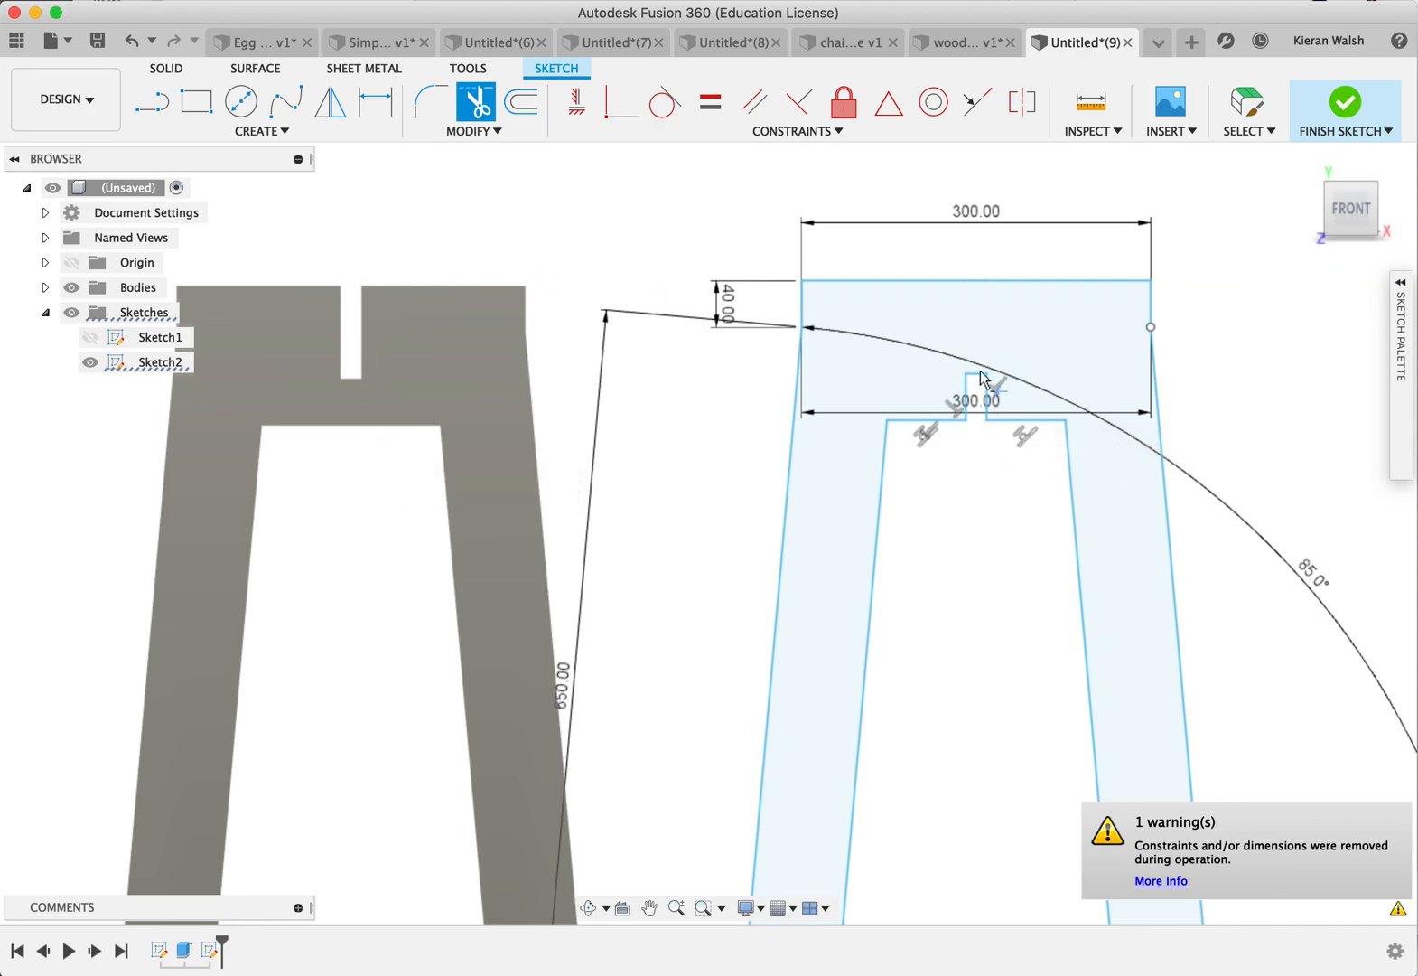
Step: Finish the sketch and extrude the bottom-slotted leg frame profile 18 mm as a new body
left_click(1344, 104)
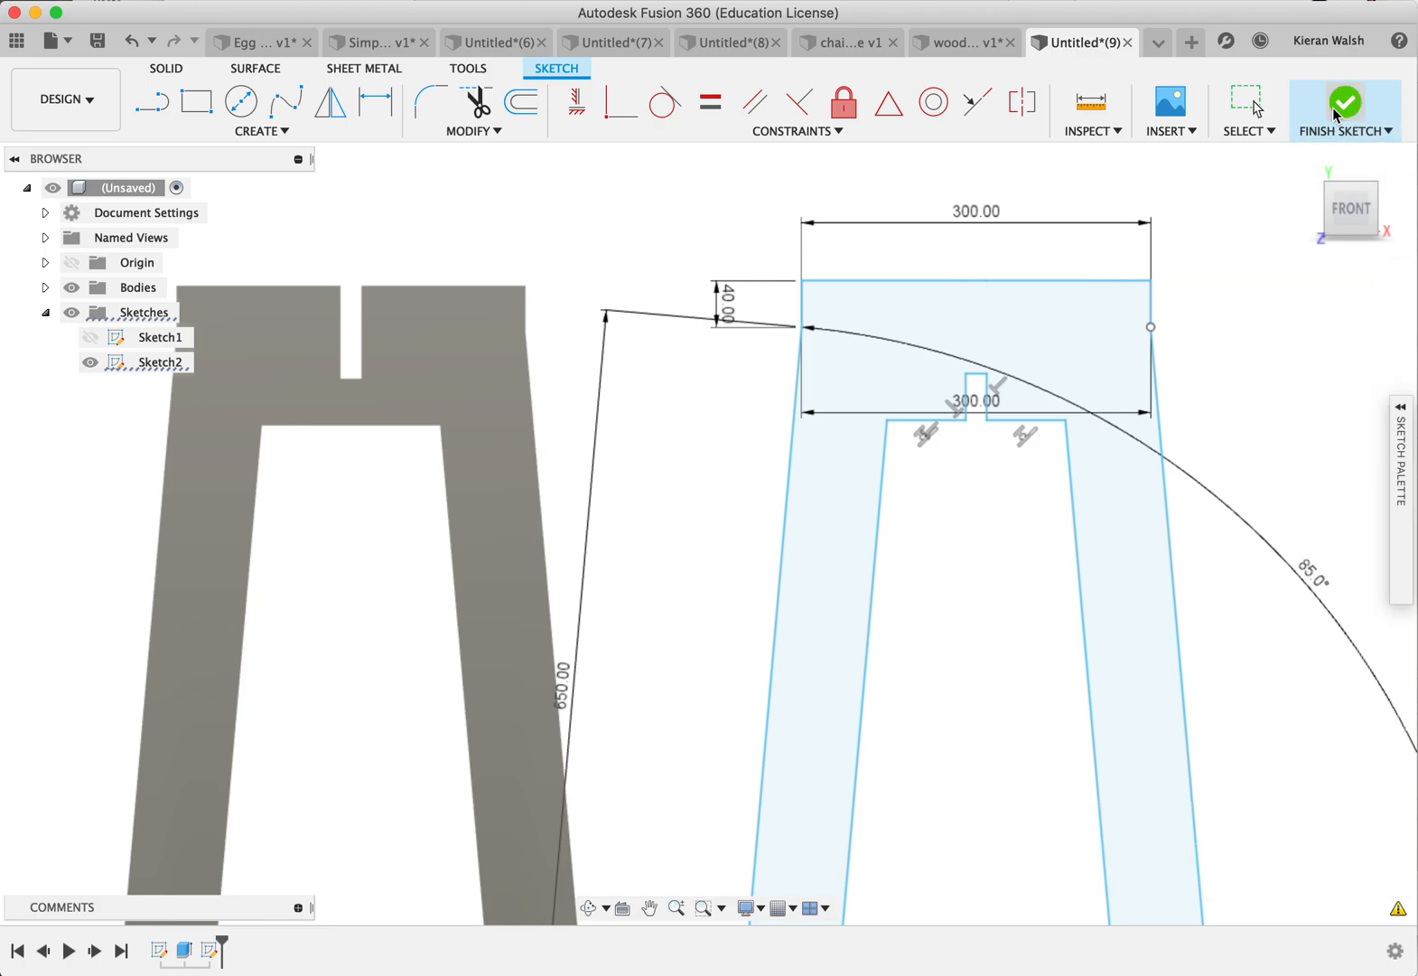
scroll(859, 371, "down", 3)
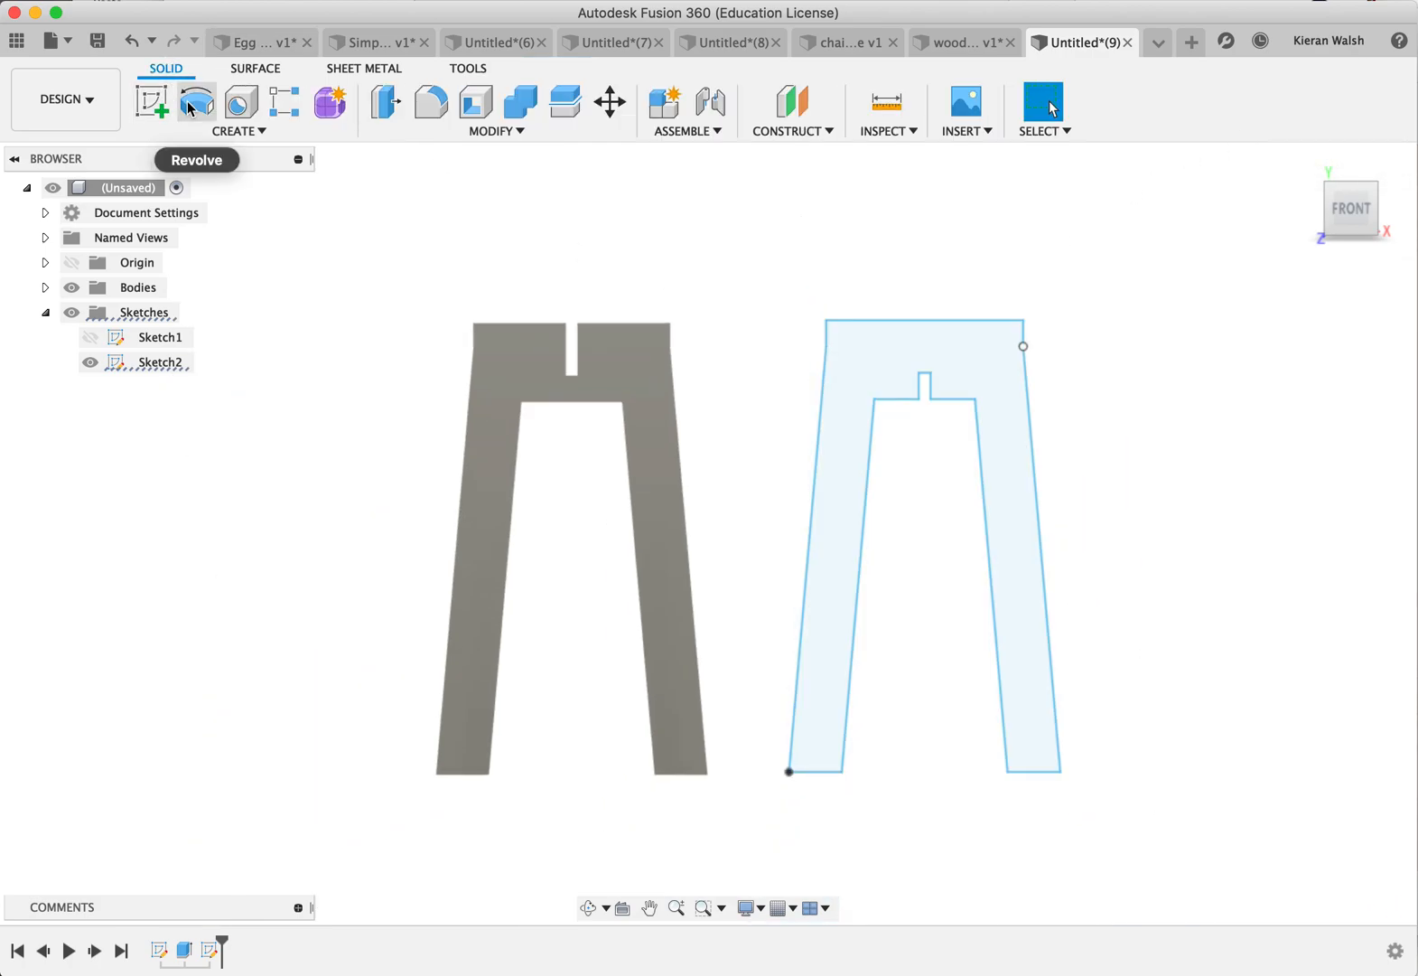
left_click(268, 137)
left_click(199, 246)
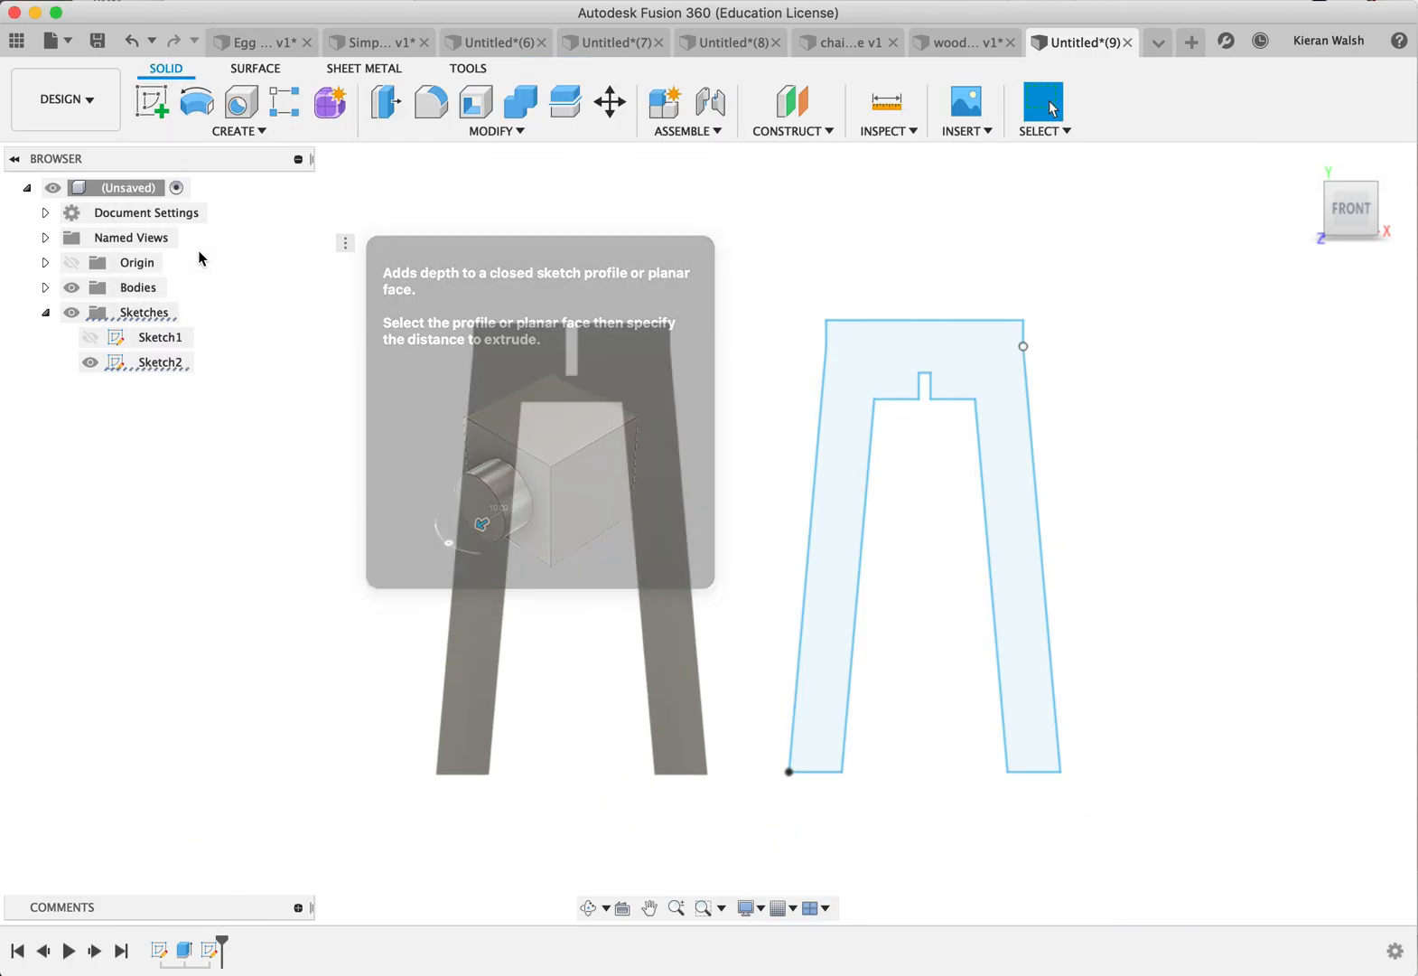
left_click(933, 366)
left_click(933, 365)
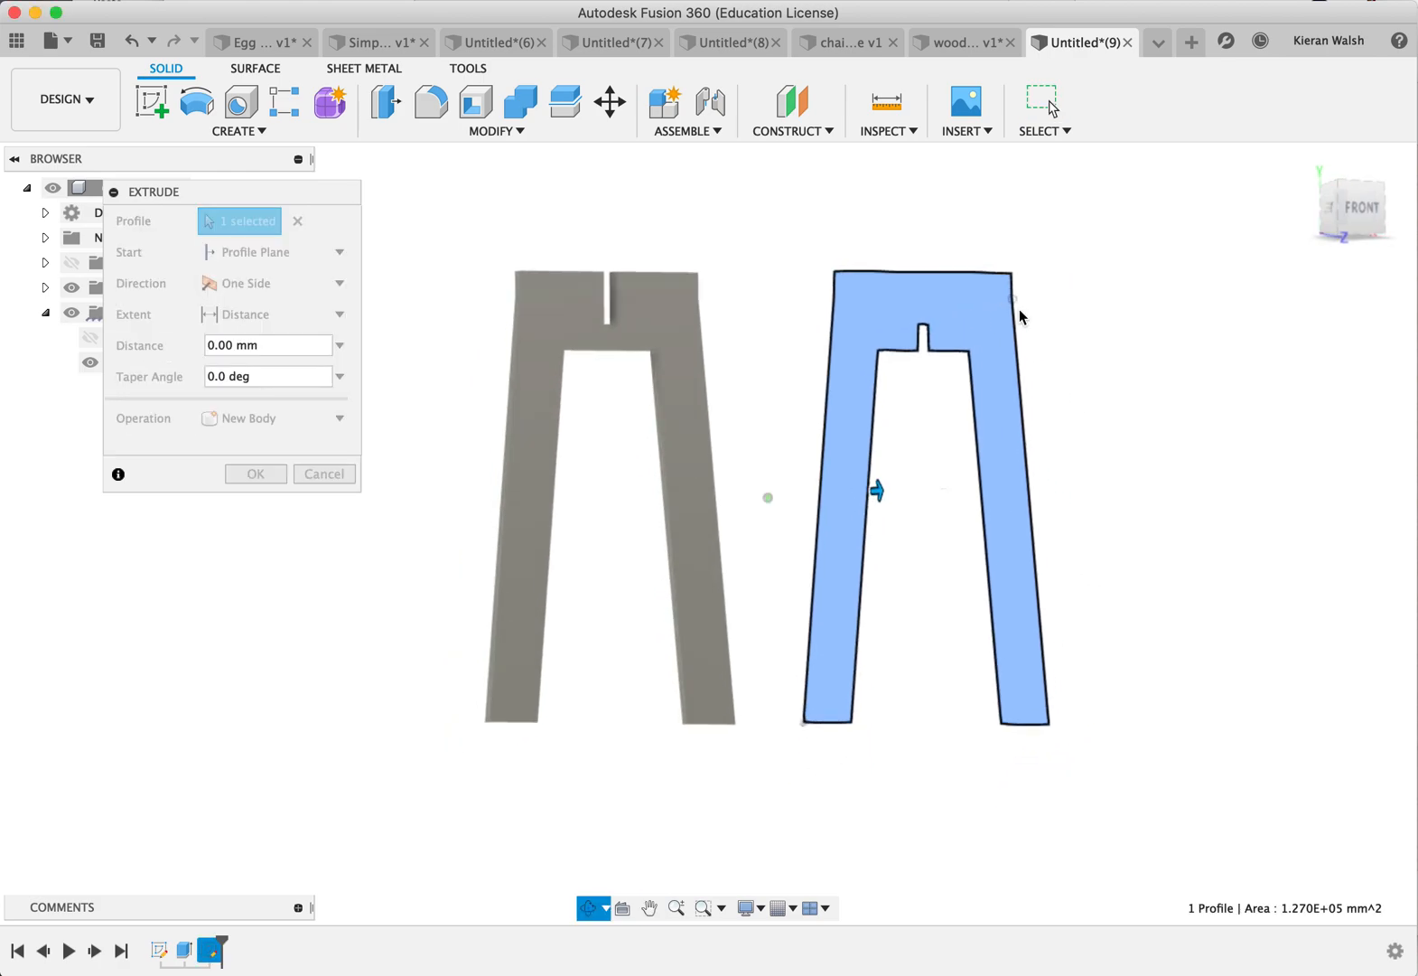
left_click(272, 352)
type("18")
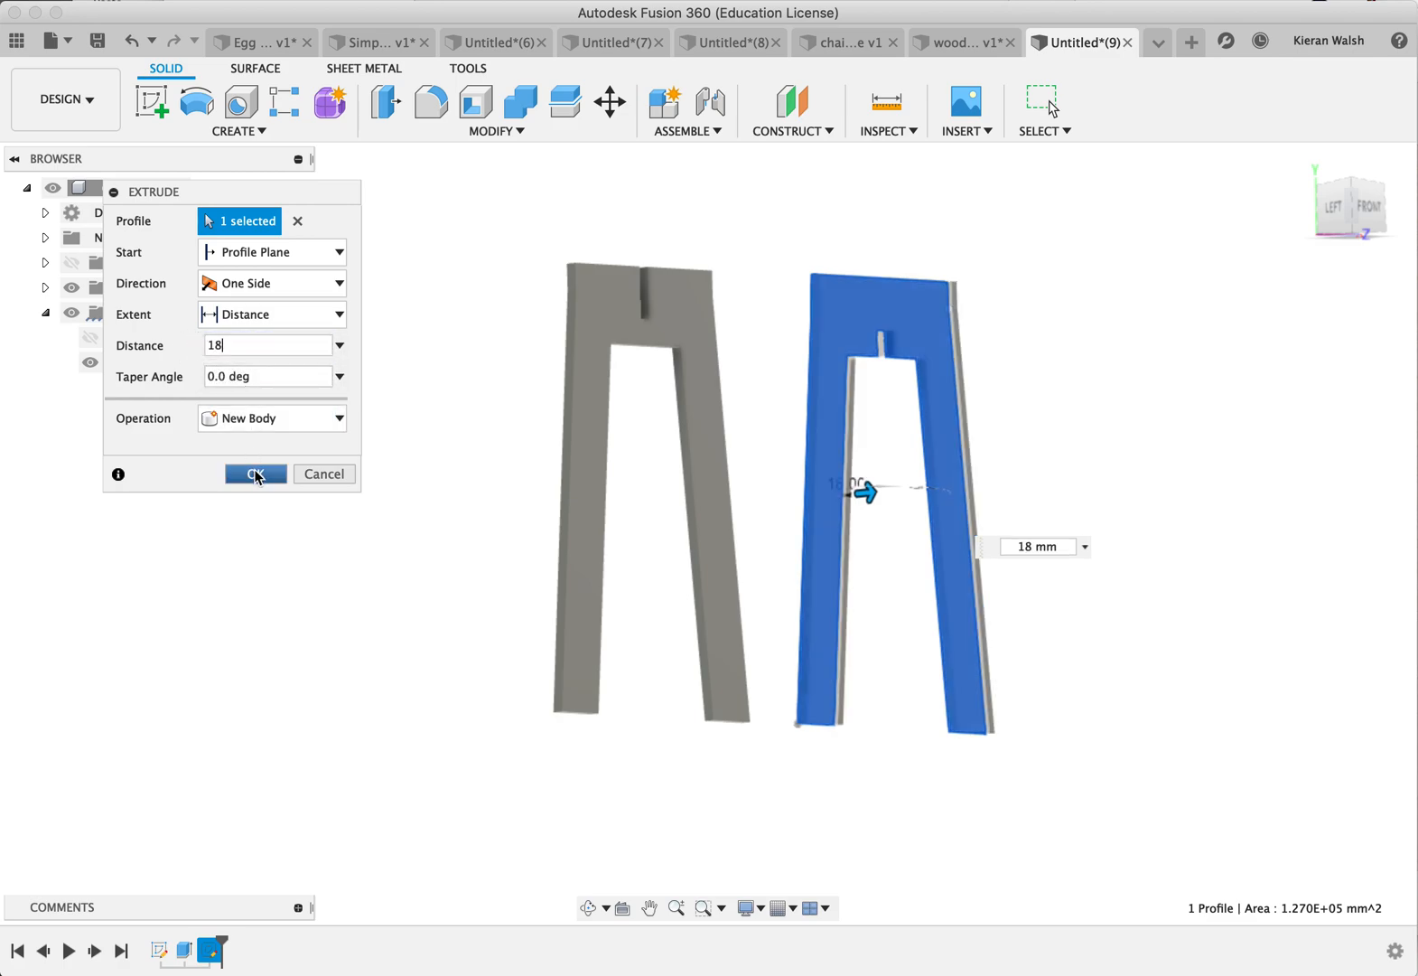
left_click(257, 474)
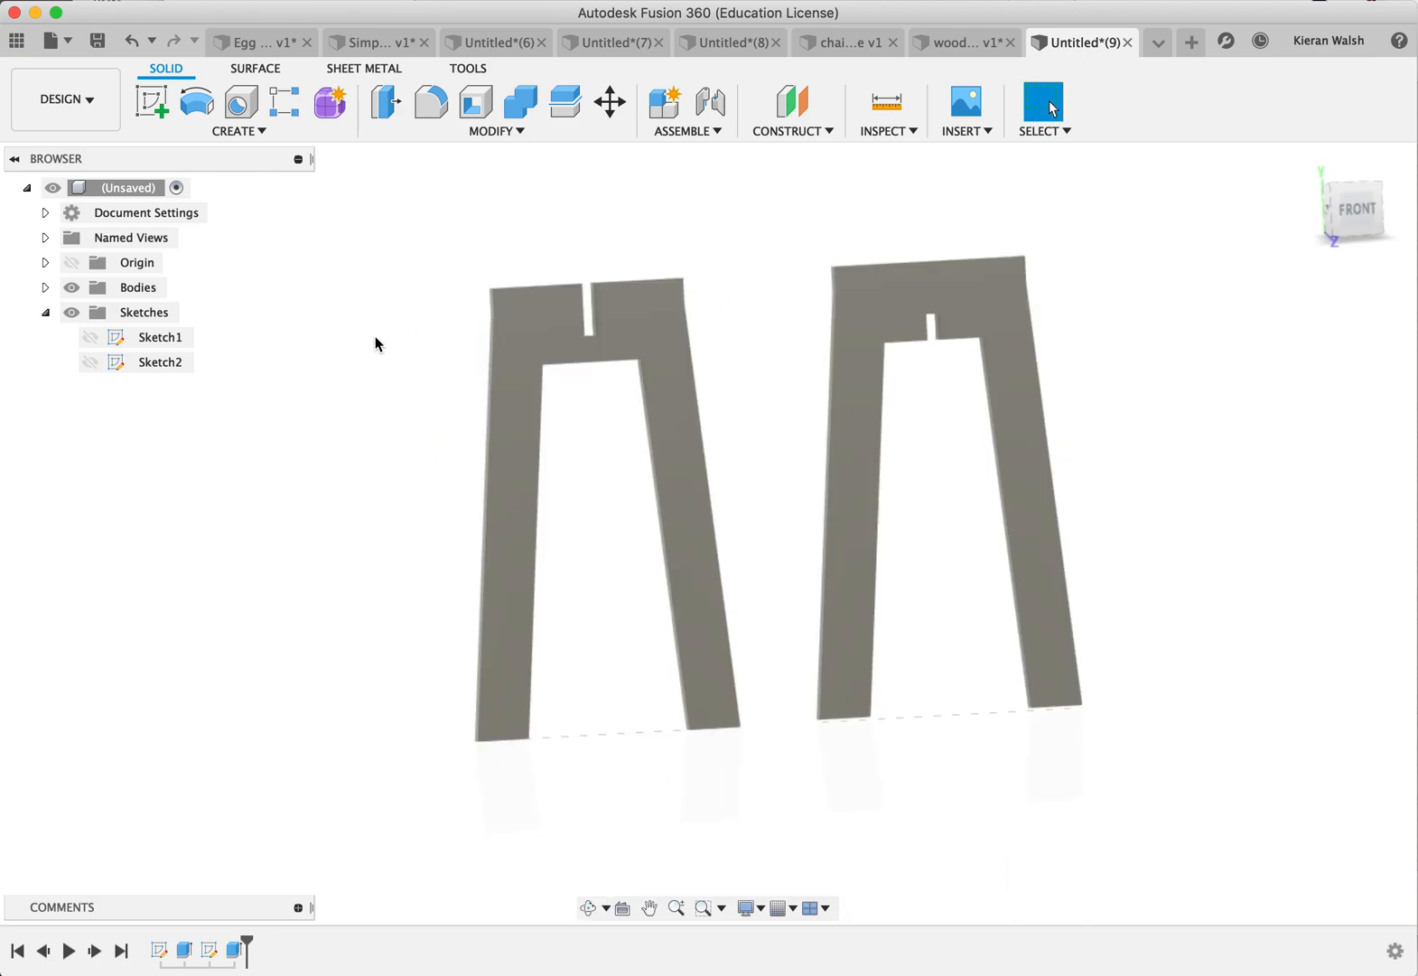
Step: Convert the two leg frame bodies into separate components, starting with the bottom-slotted frame
left_click(45, 288)
left_click(152, 311)
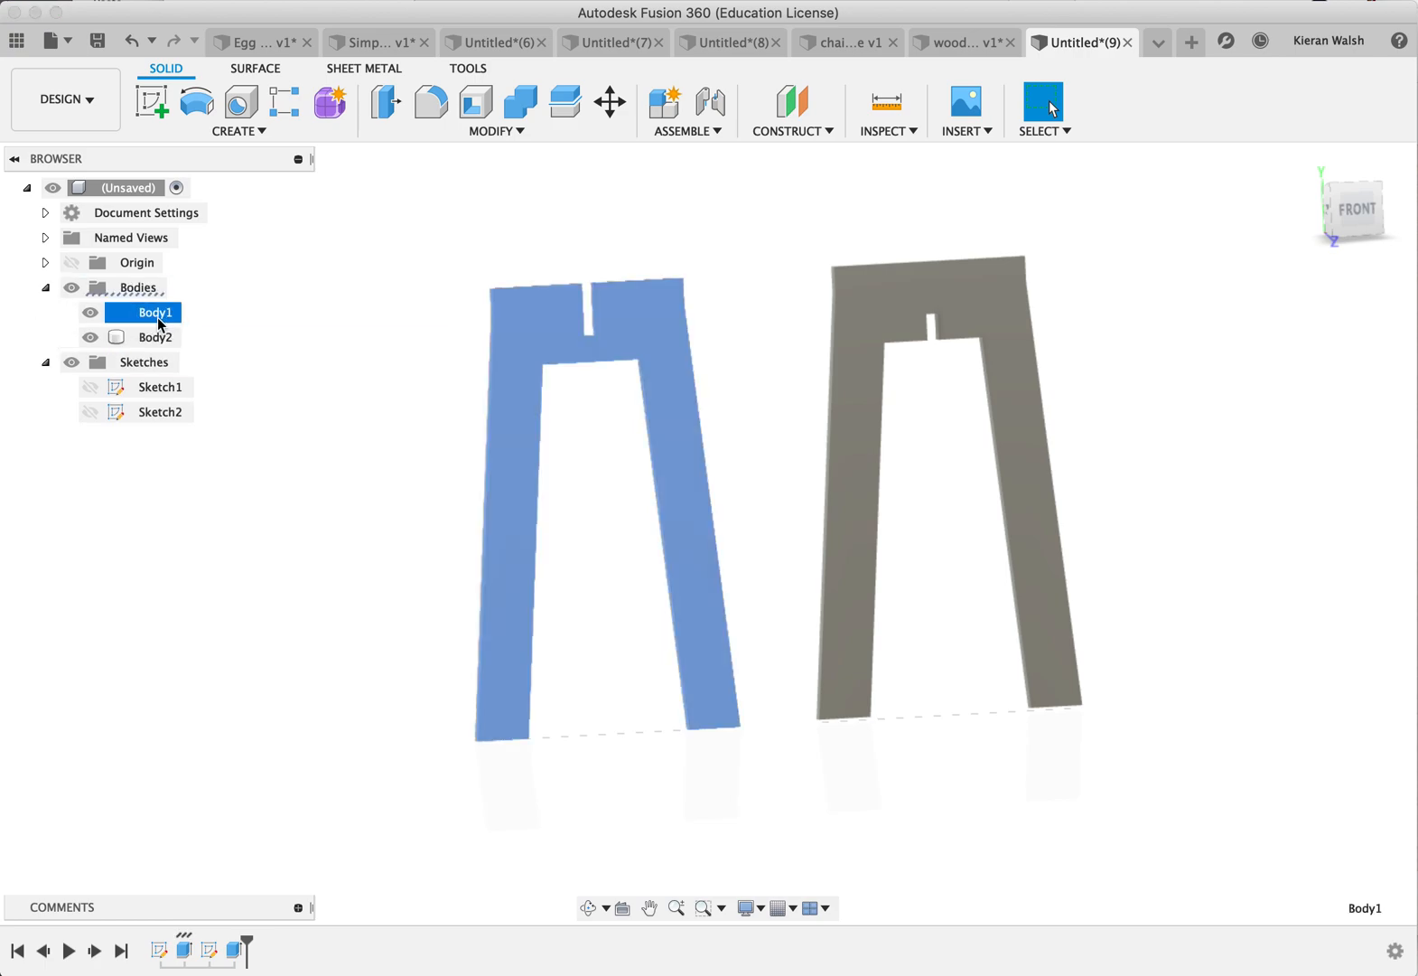
left_click(158, 337)
right_click(159, 340)
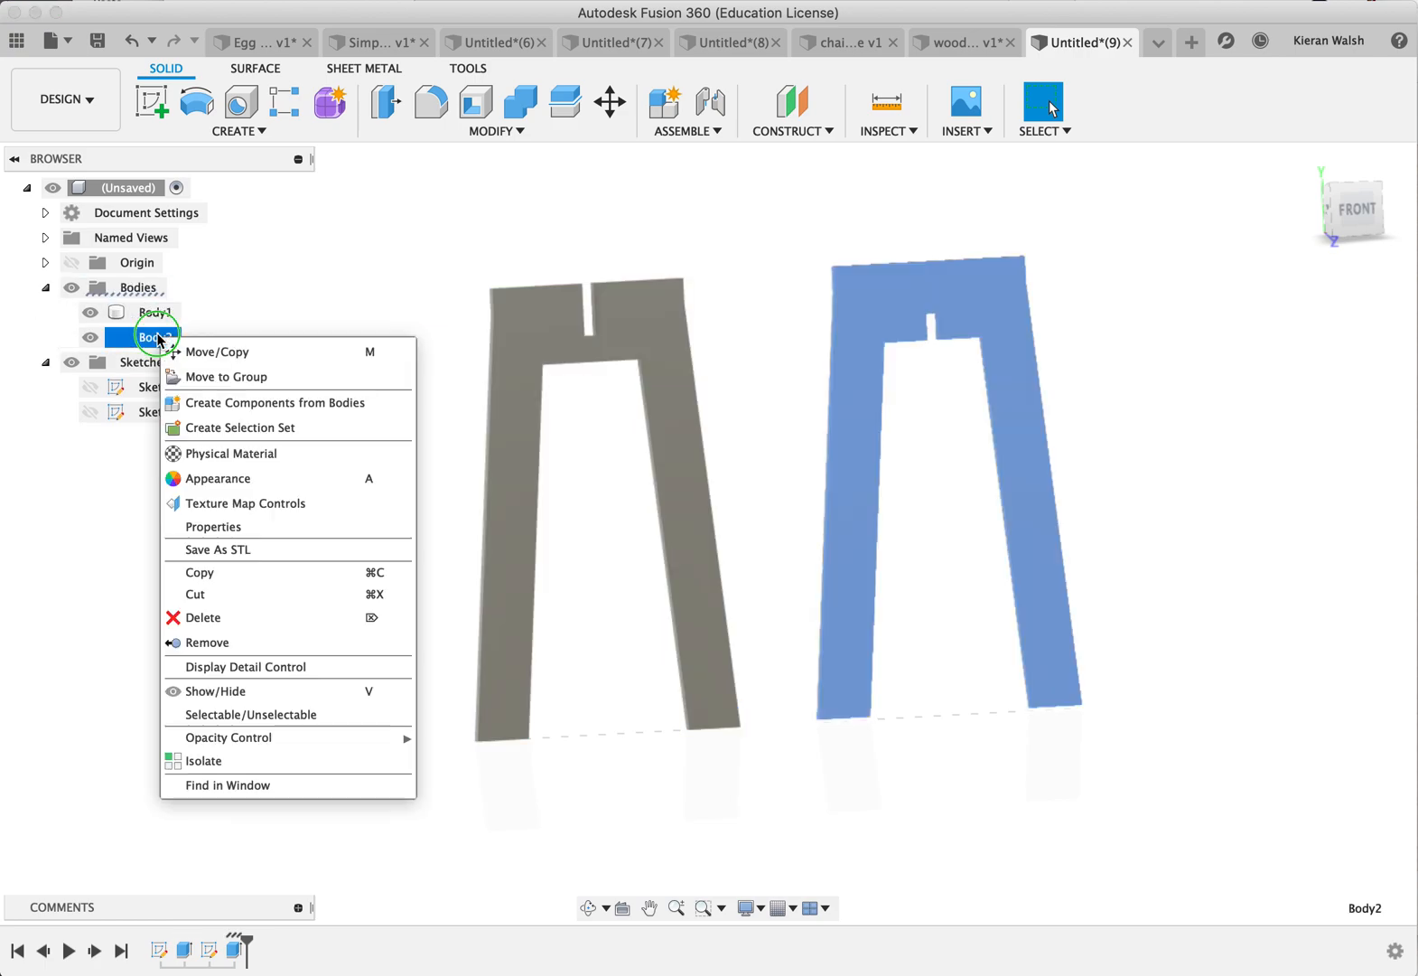
left_click(261, 403)
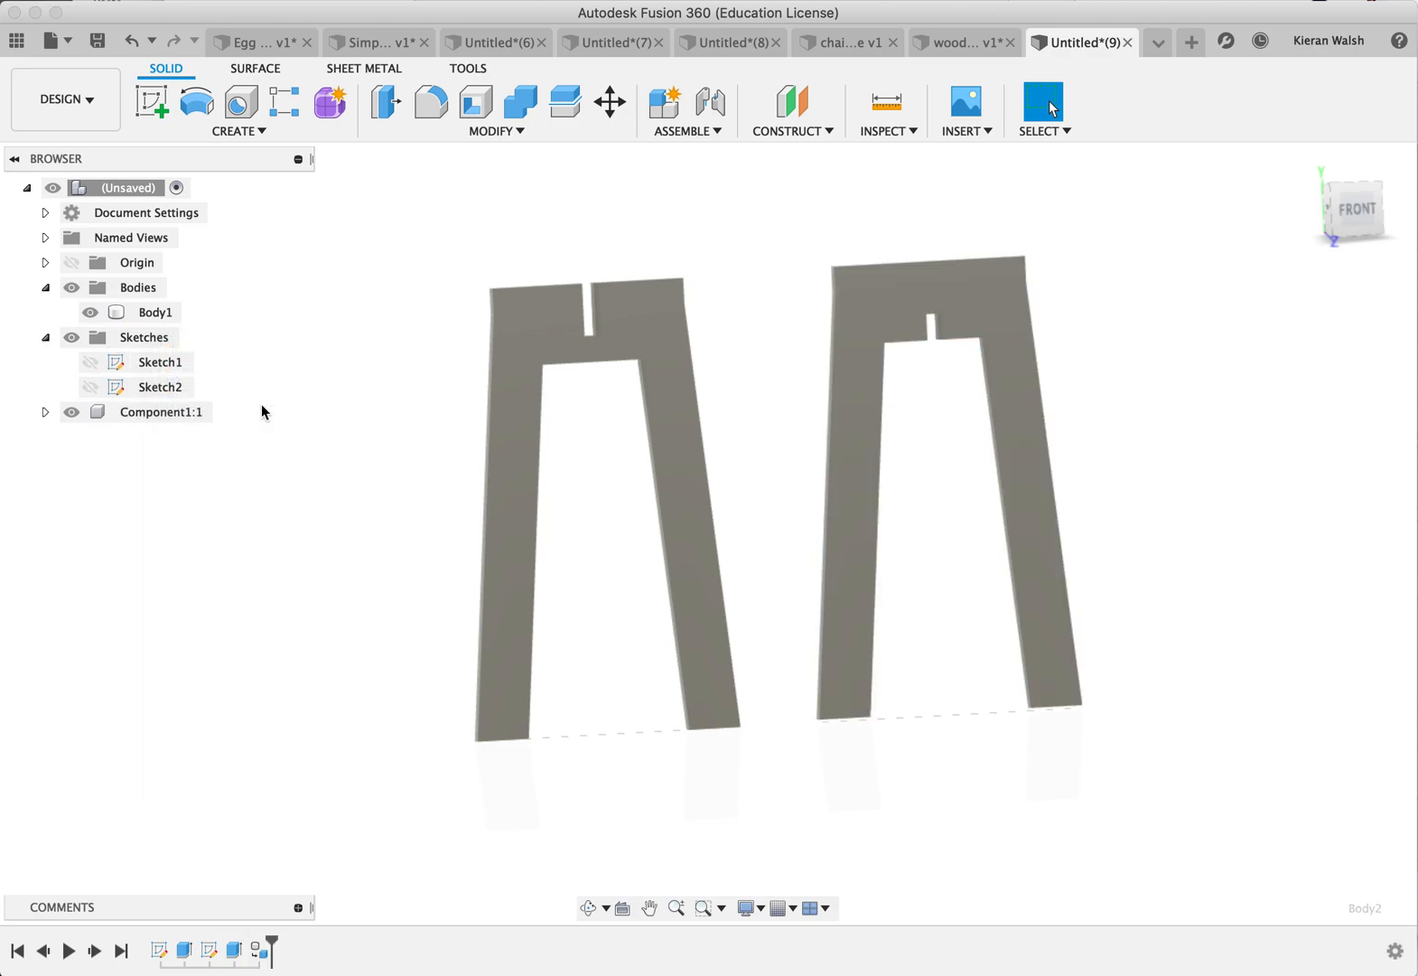
left_click(153, 311)
right_click(154, 314)
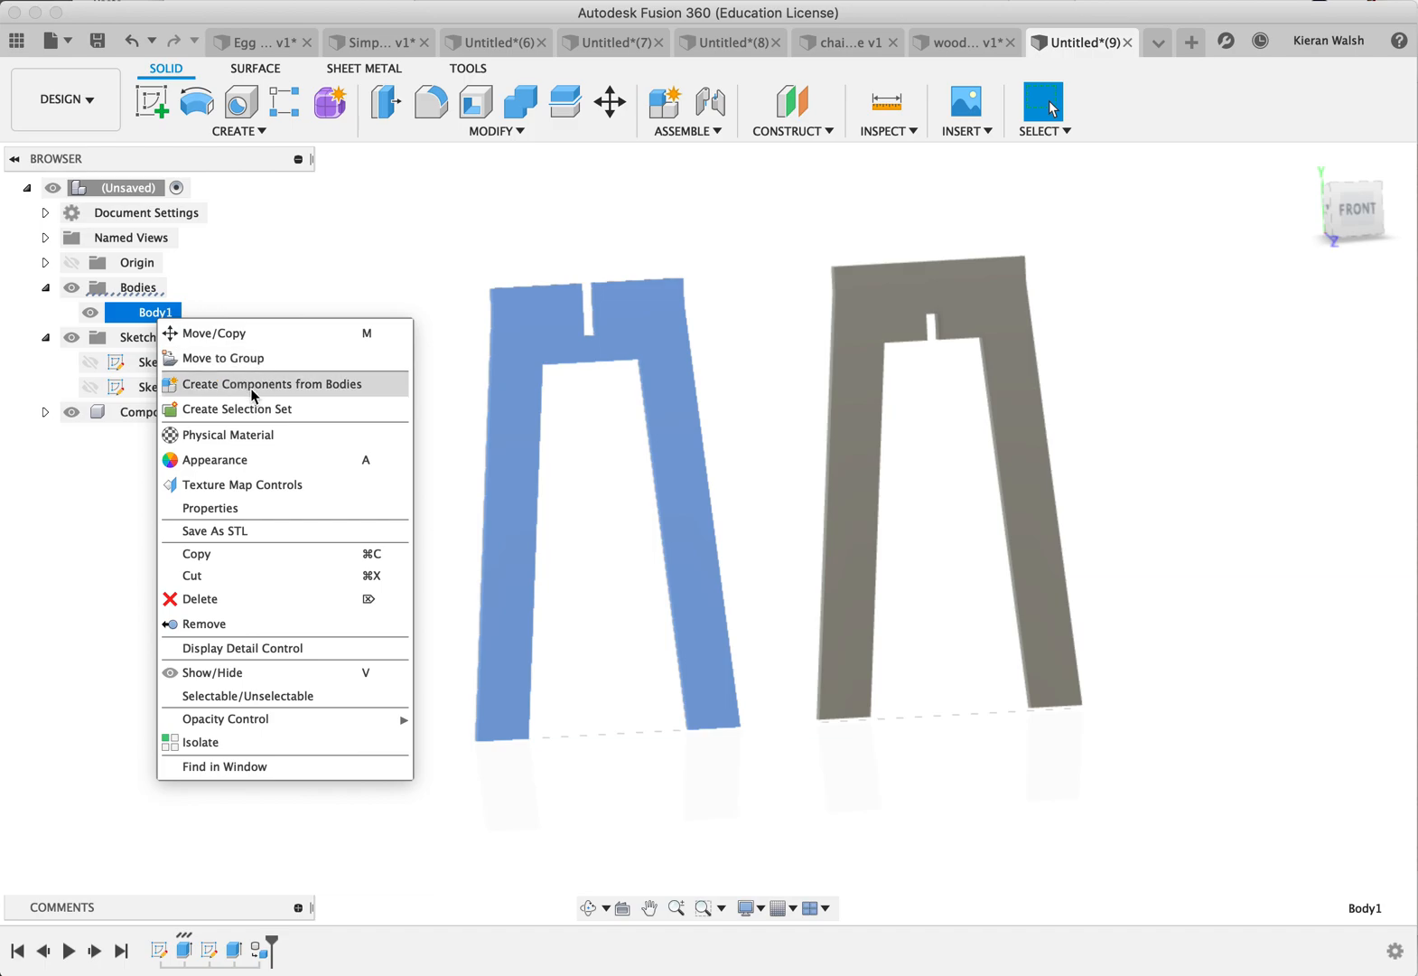
left_click(251, 384)
left_click(154, 363)
left_click(151, 389)
left_click(153, 364)
left_click(287, 443)
left_click(172, 369)
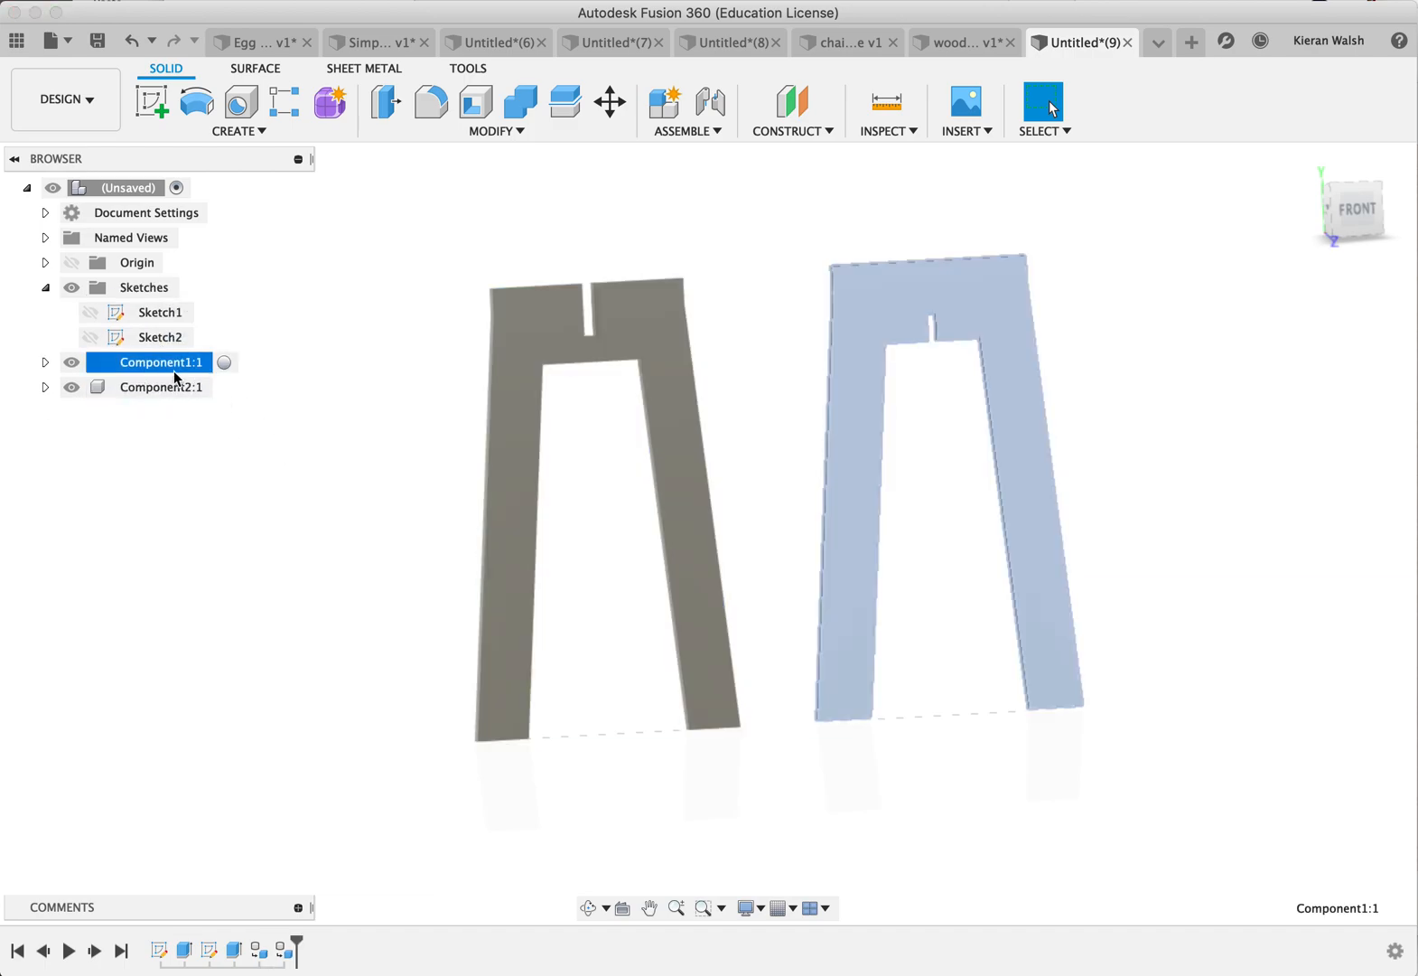
Step: Move the two frame components freely so the bottom-slotted frame partly overlaps behind the top-slotted one
left_click(522, 345)
left_click_drag(522, 351, 560, 342)
left_click_drag(918, 318, 480, 289)
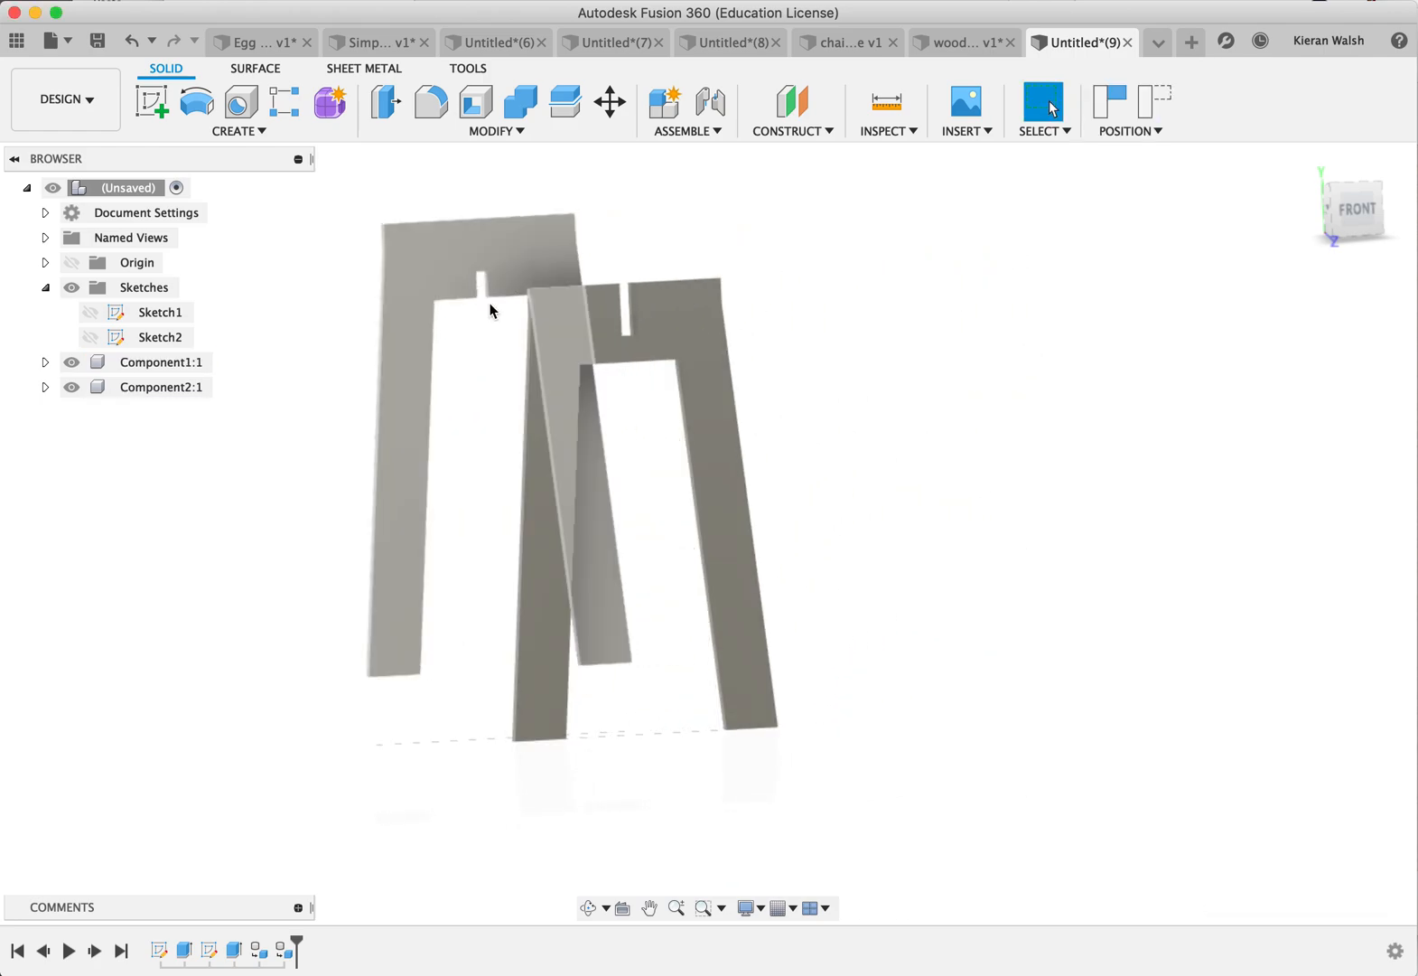
middle_click_drag(589, 409, 698, 384)
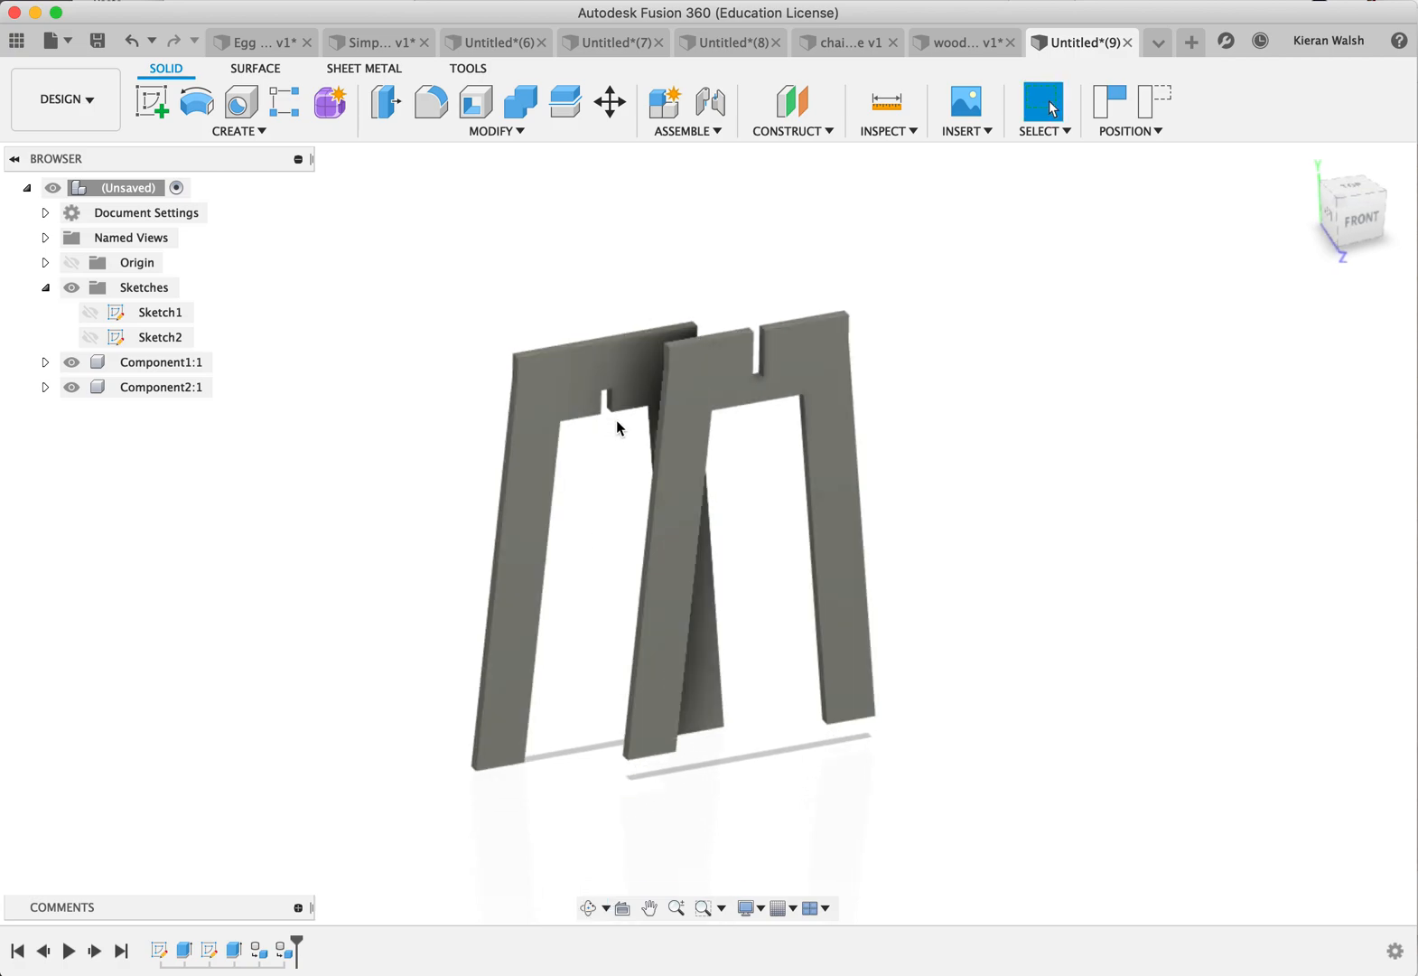
Step: Start a joint with the moved positions captured, and snap its first component to the centre of the bottom-open slot's end face
scroll(617, 420, "up", 3)
middle_click_drag(609, 399, 628, 273, "shift")
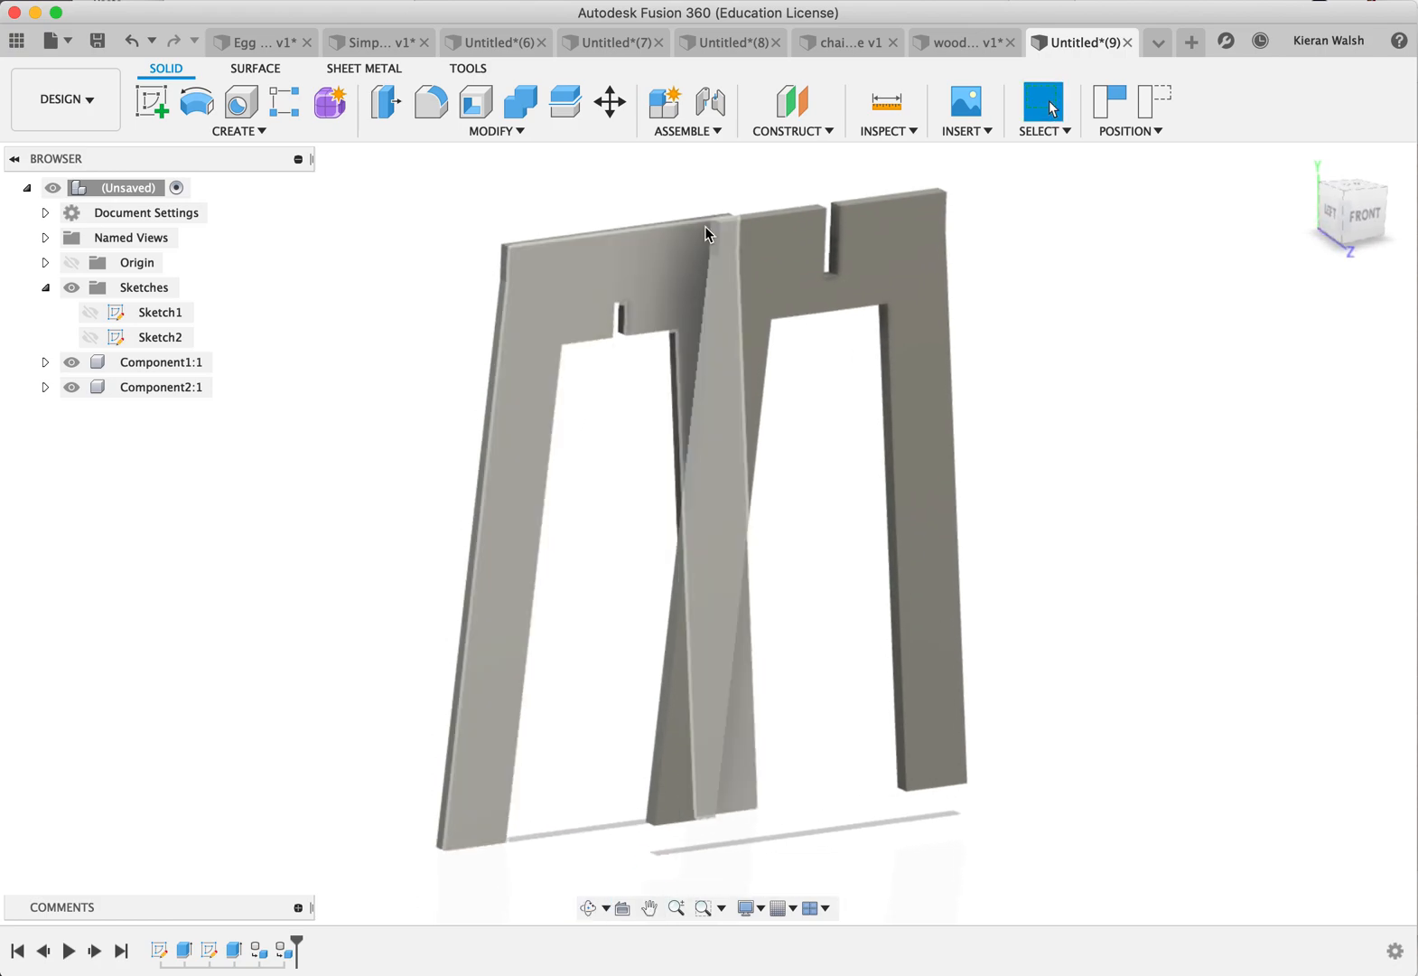
left_click(687, 131)
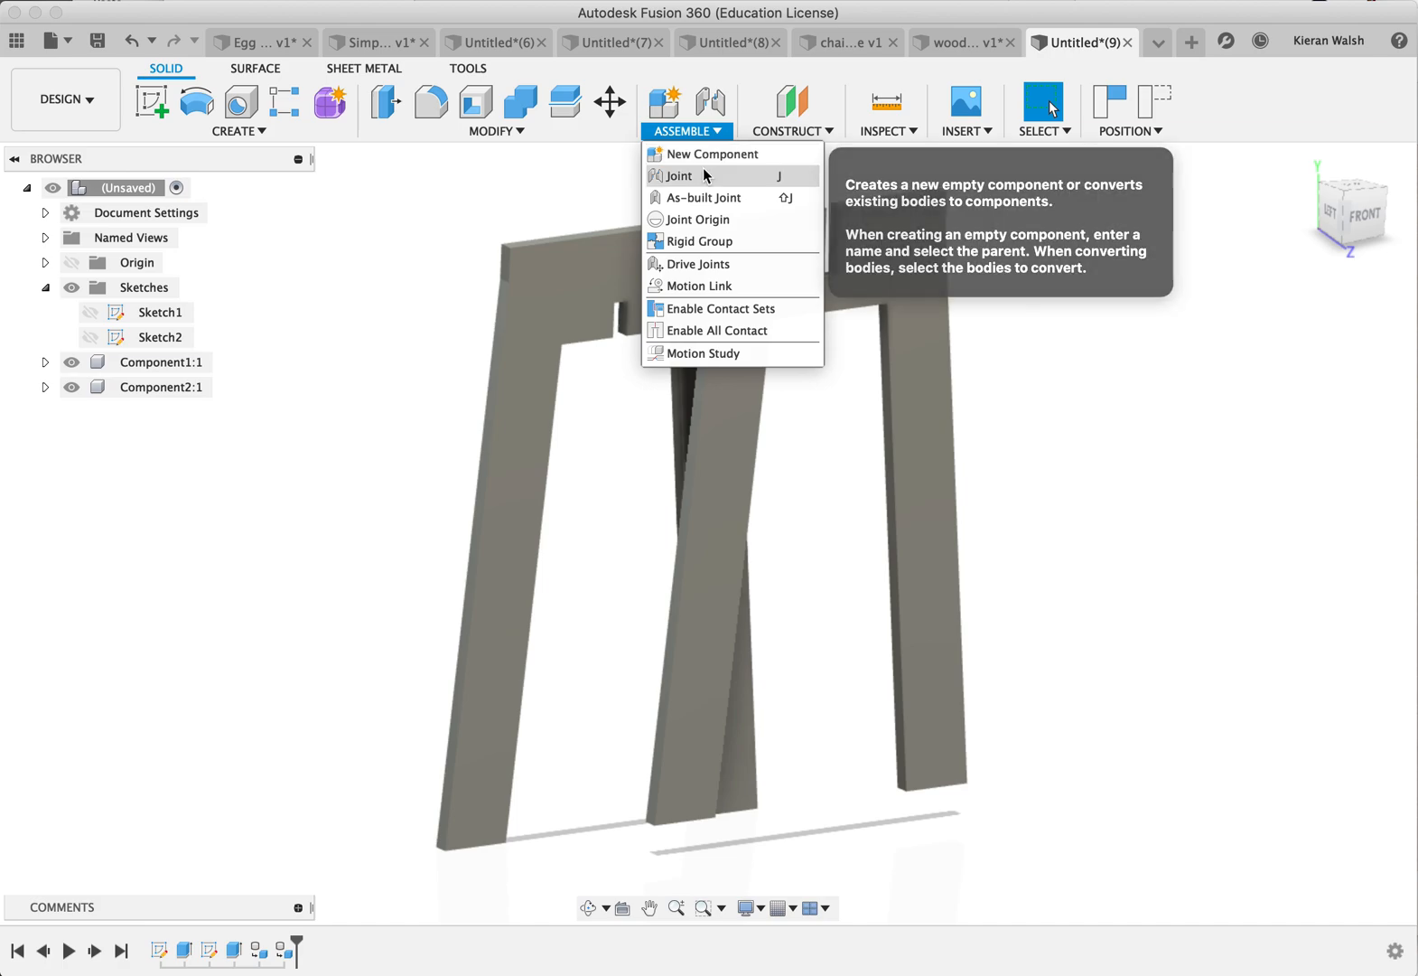
left_click(703, 175)
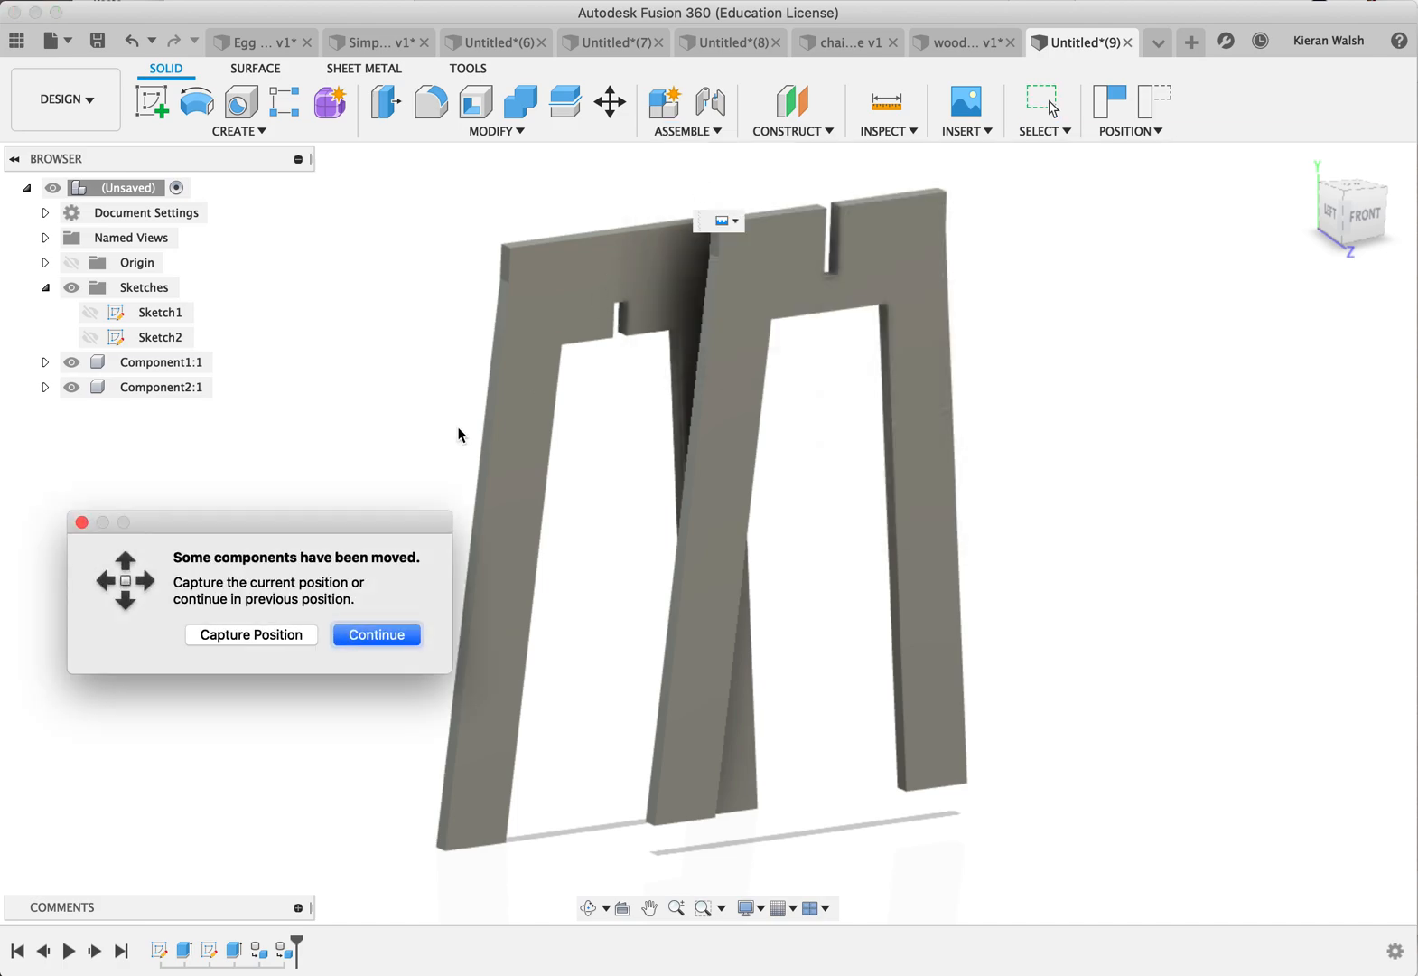
left_click(271, 637)
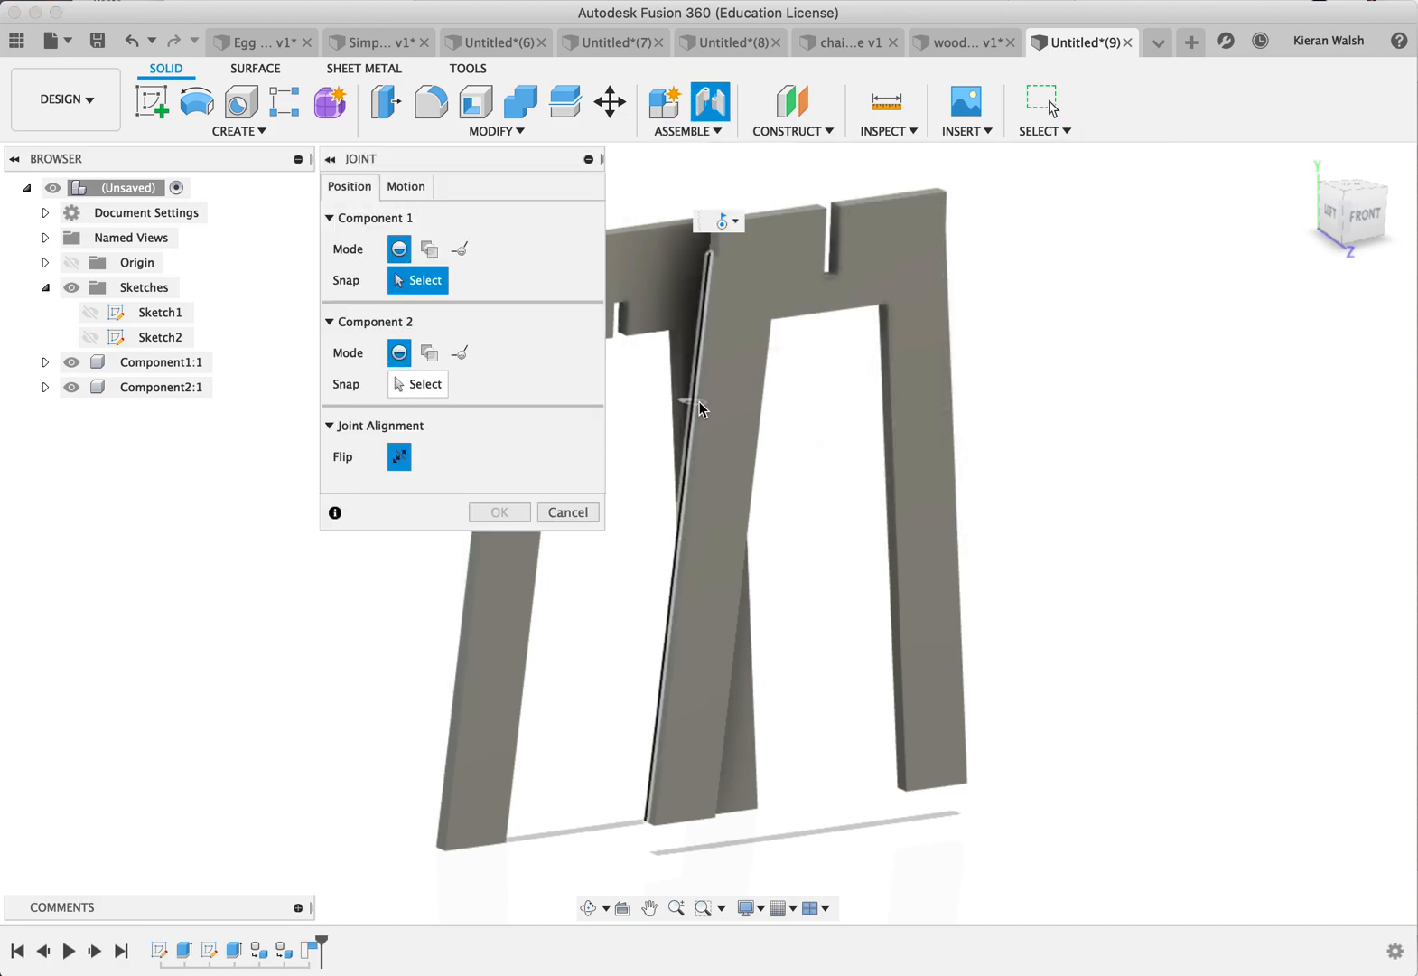
middle_click_drag(698, 402, 854, 423)
middle_click_drag(818, 352, 778, 330, "shift")
scroll(779, 339, "up", 10)
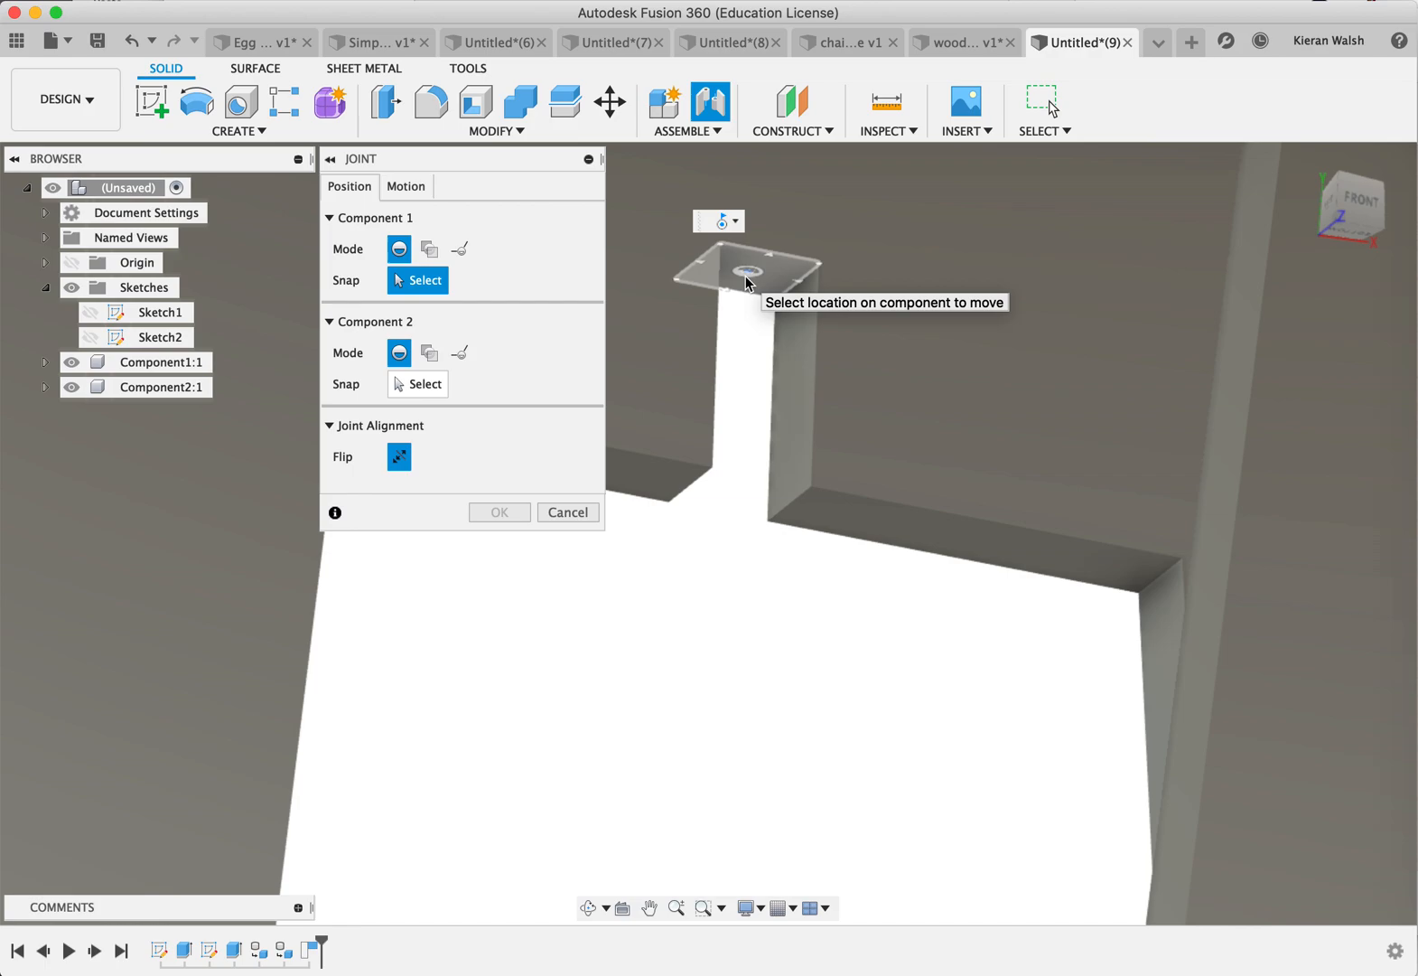
scroll(745, 277, "up", 5)
mouse_move(749, 271)
middle_mouse_down("shift")
mouse_move(756, 243)
mouse_move(760, 256)
middle_mouse_up("shift")
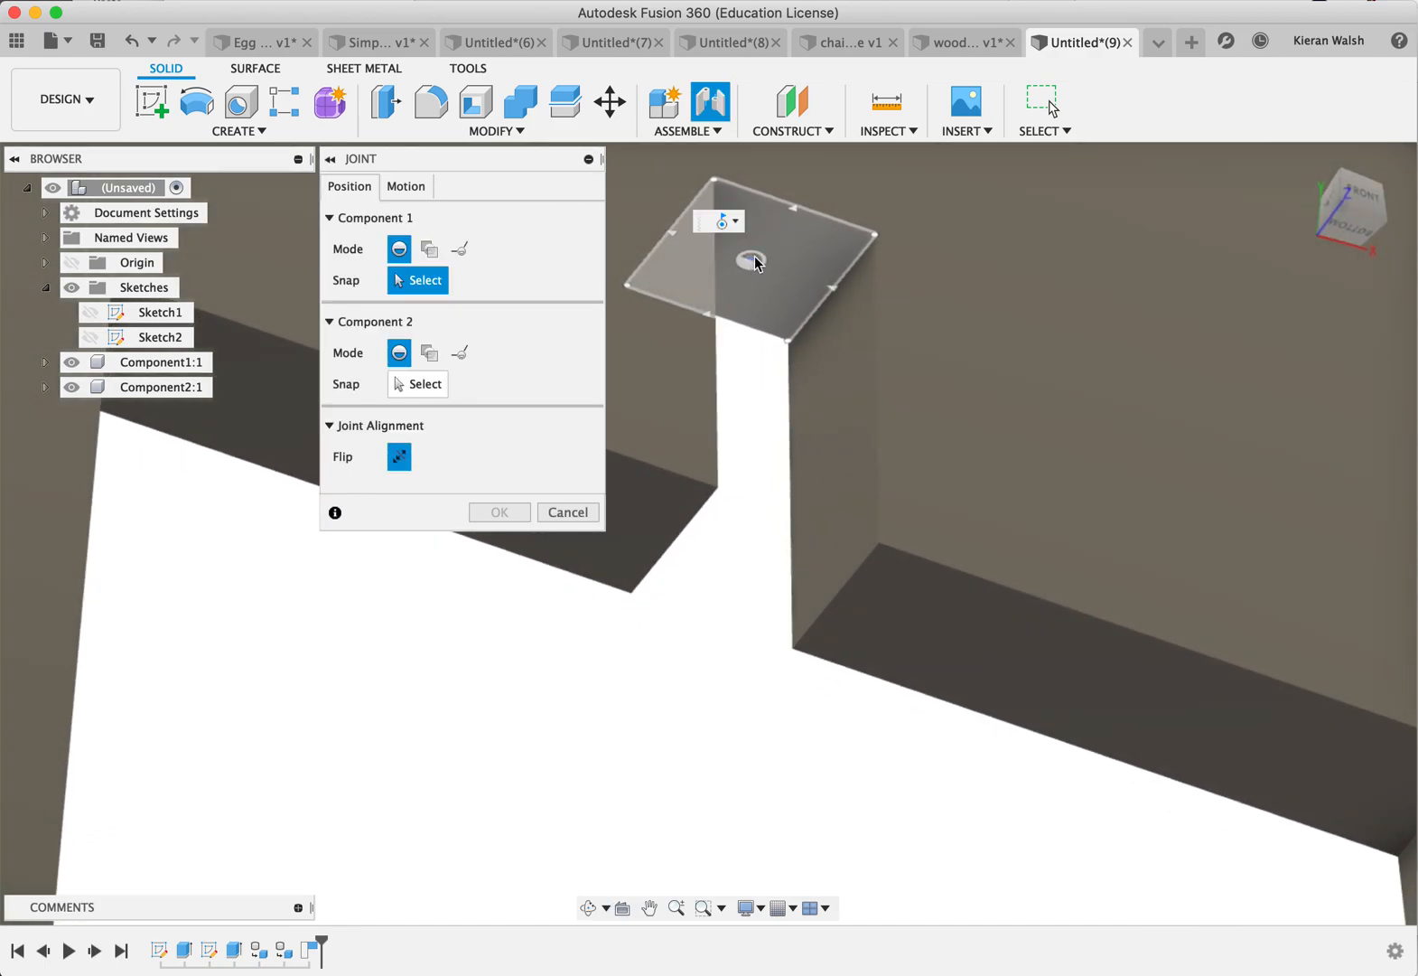
left_click(749, 262)
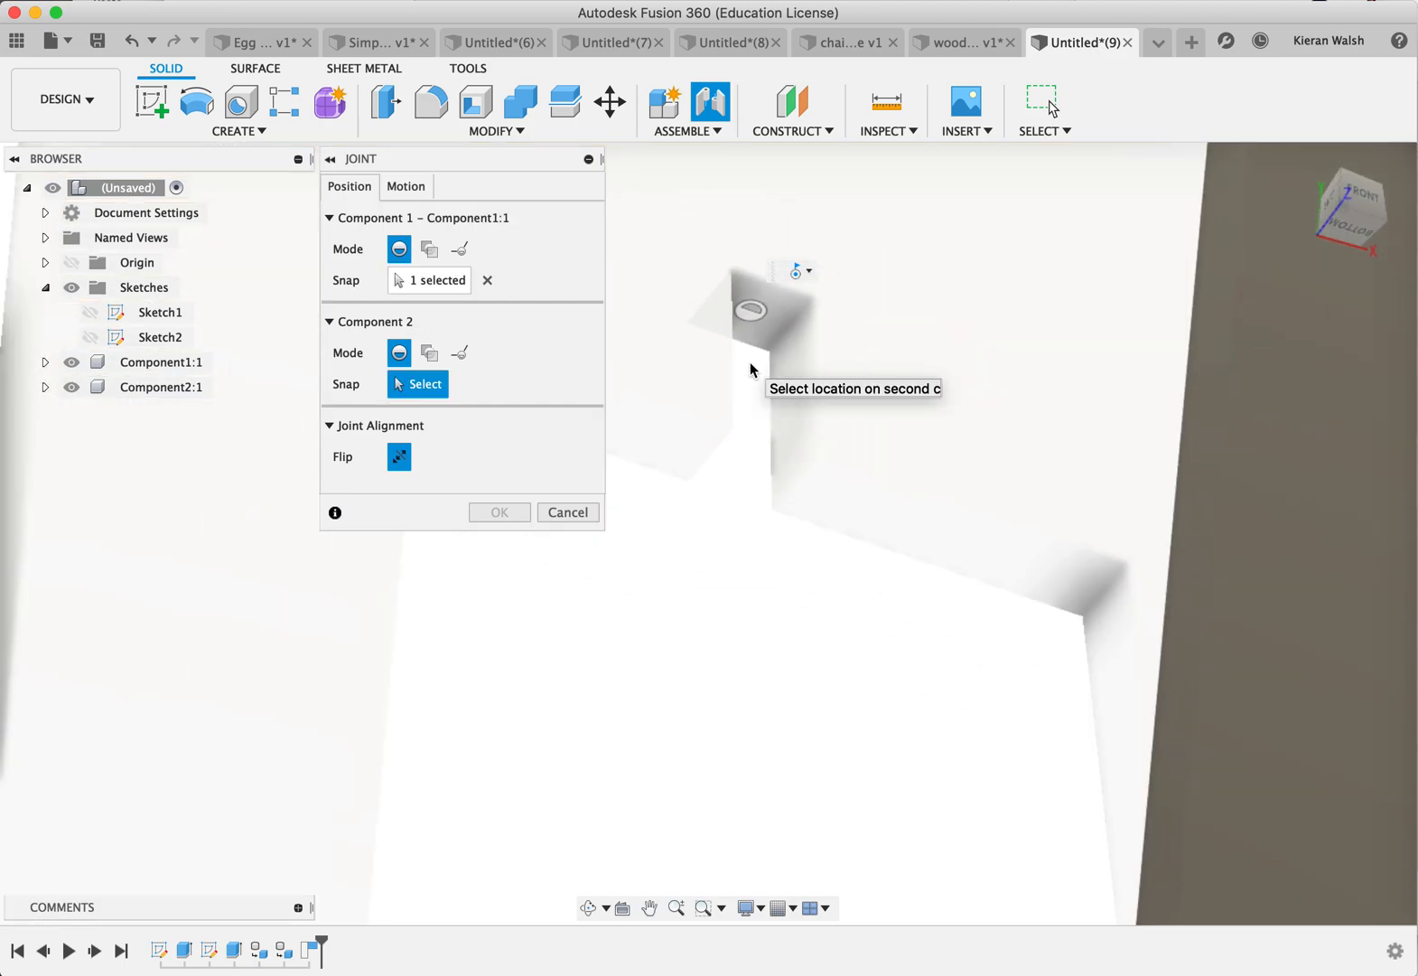
Step: Snap the joint's second component to the centre of the end face in the other frame's top-open slot
scroll(806, 402, "down", 5)
middle_click_drag(806, 403, 875, 522, "shift")
scroll(904, 402, "up", 5)
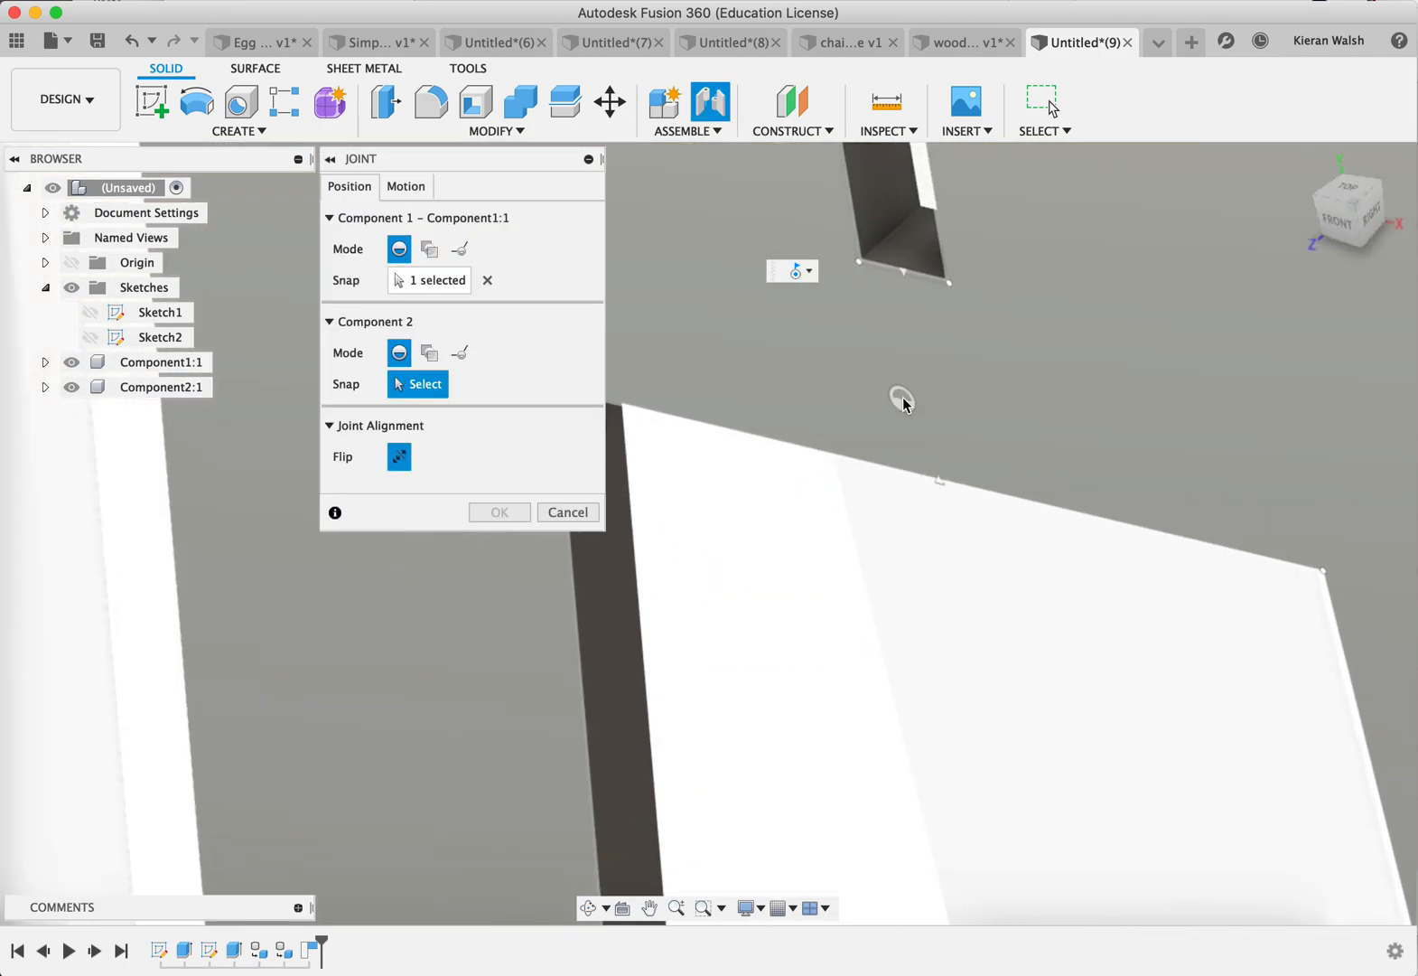
middle_click_drag(903, 395, 931, 298, "shift")
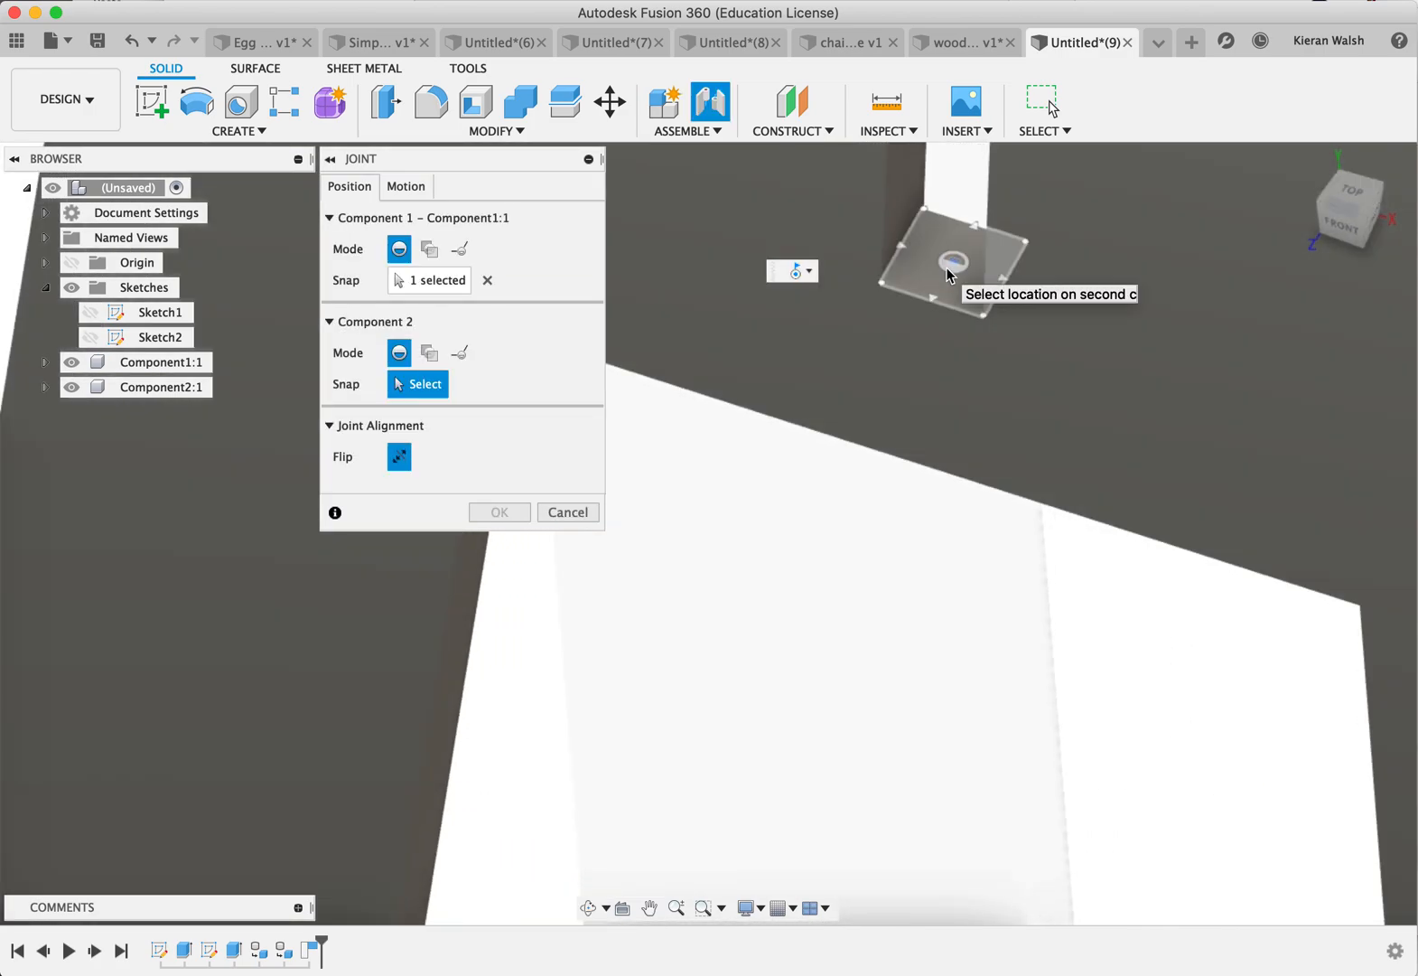
left_click(948, 269)
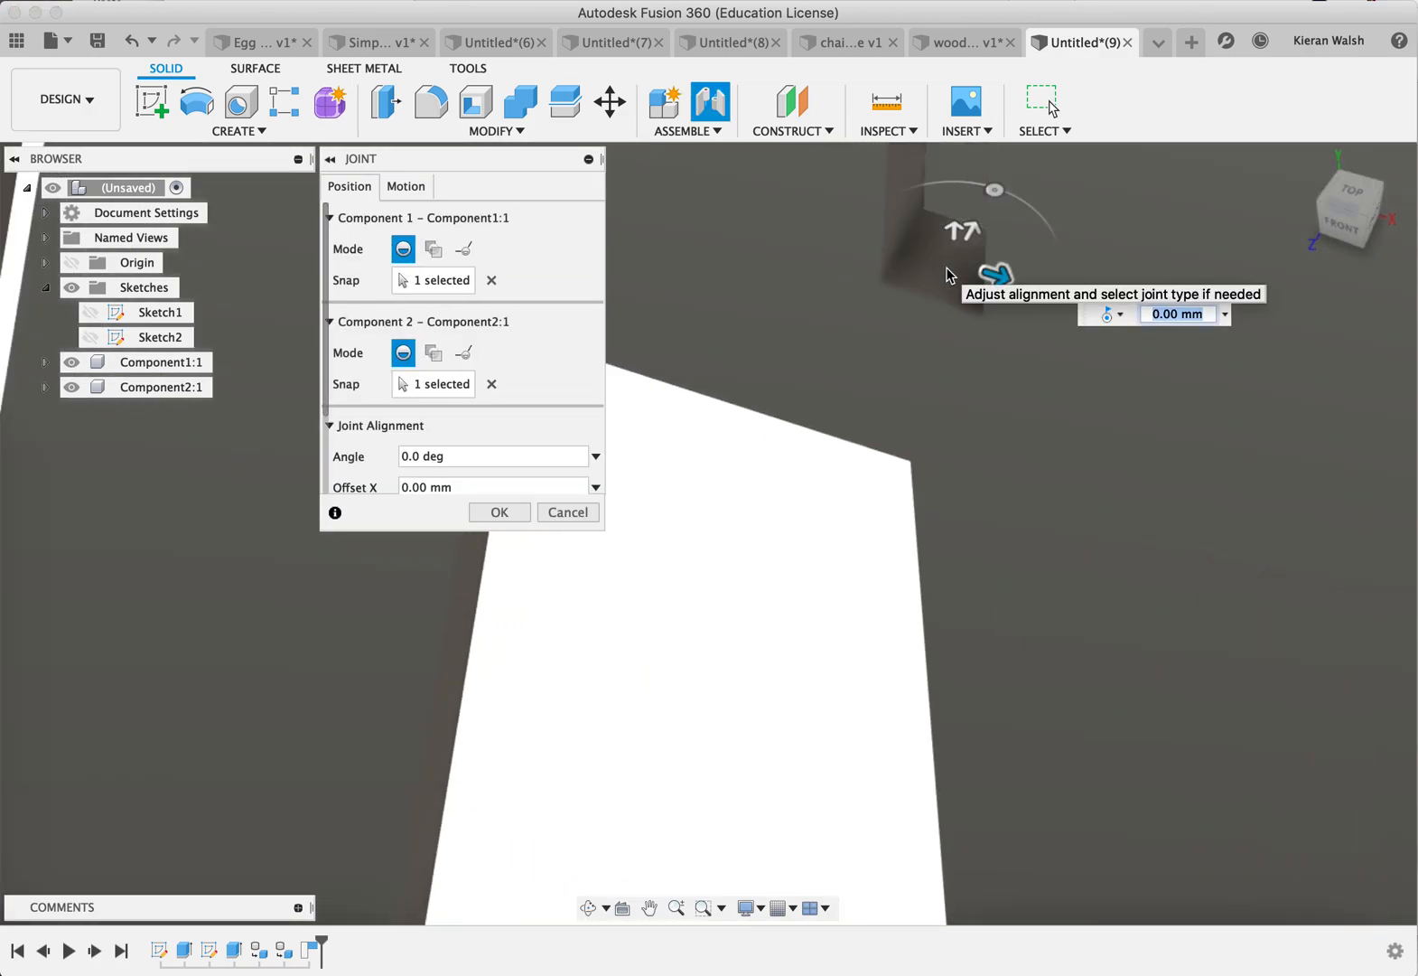
Step: Set the joint's alignment angle to 90 degrees so the two frames cross, and complete the joint
scroll(853, 402, "down", 6)
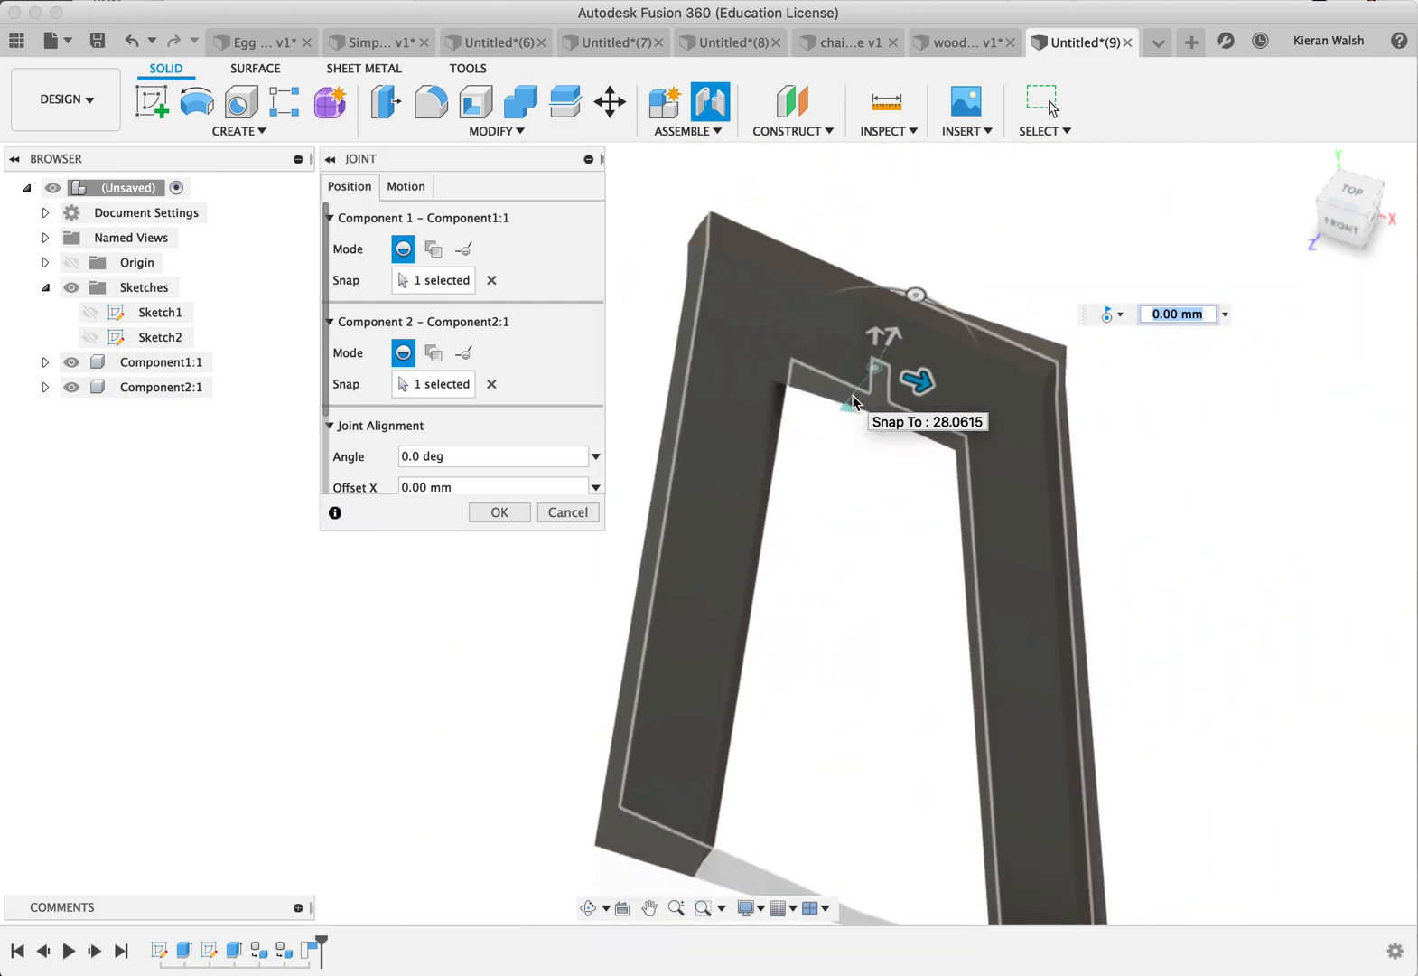
middle_click_drag(854, 398, 823, 421, "shift")
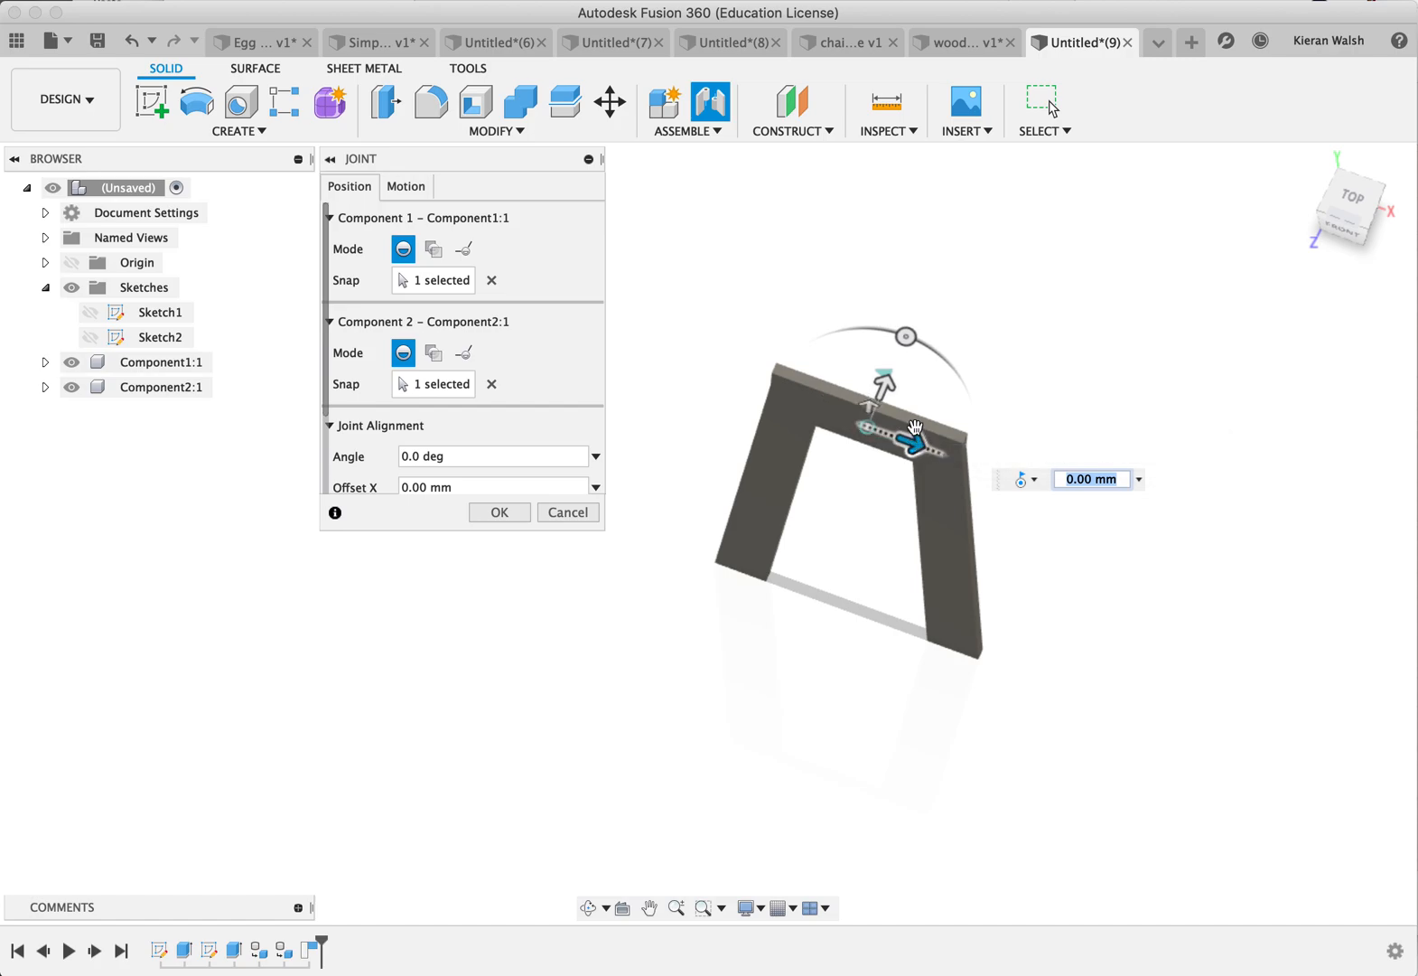
left_click_drag(905, 338, 961, 382)
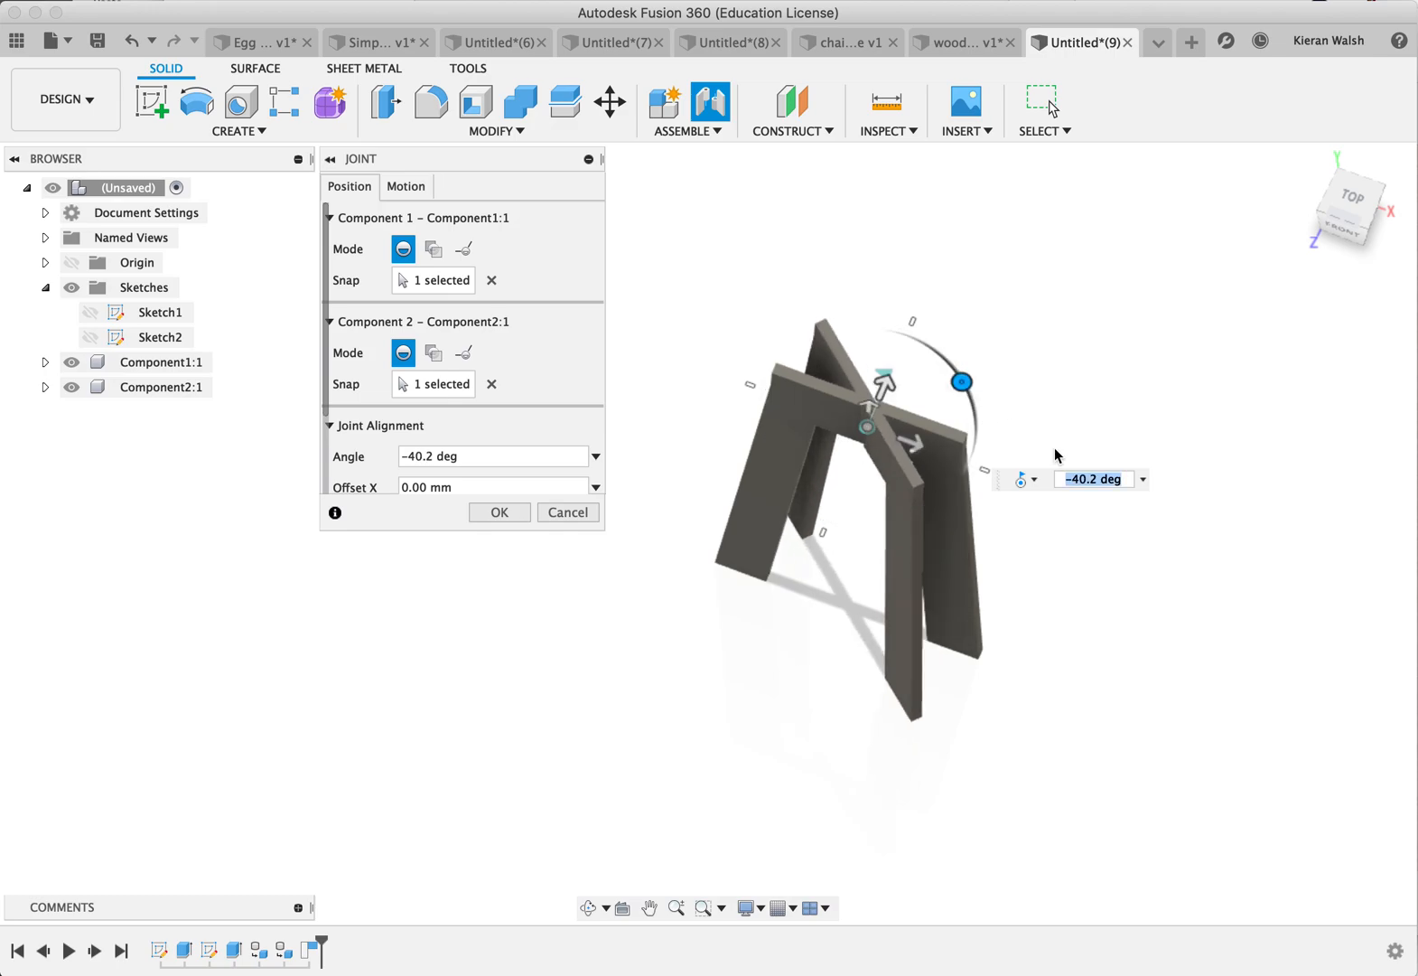
type("90")
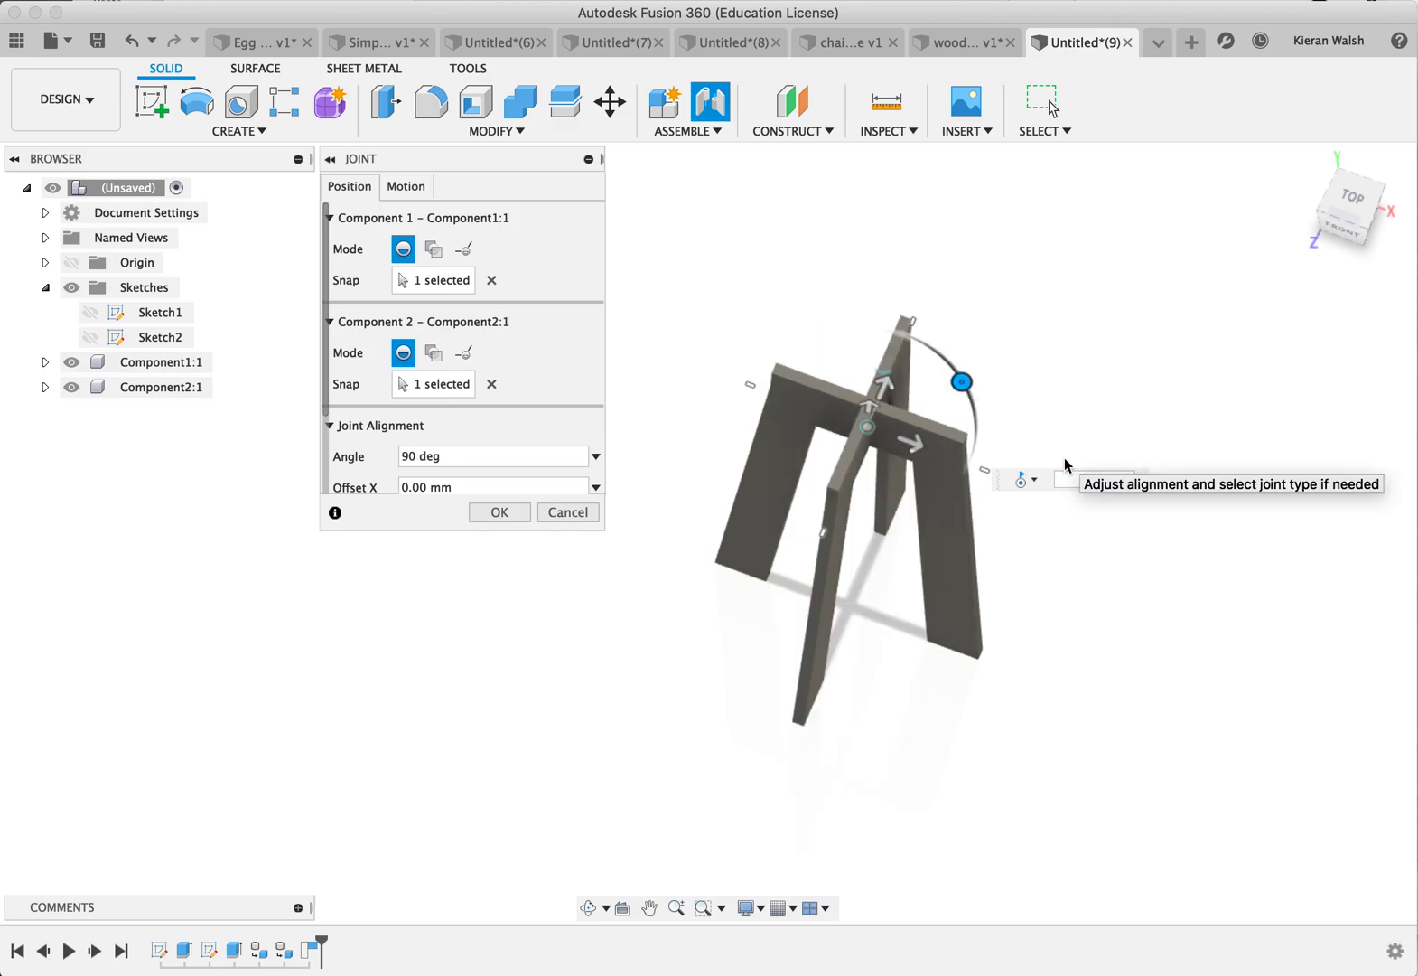
key("Return")
middle_click_drag(1016, 445, 883, 374, "shift")
scroll(972, 377, "up", 2)
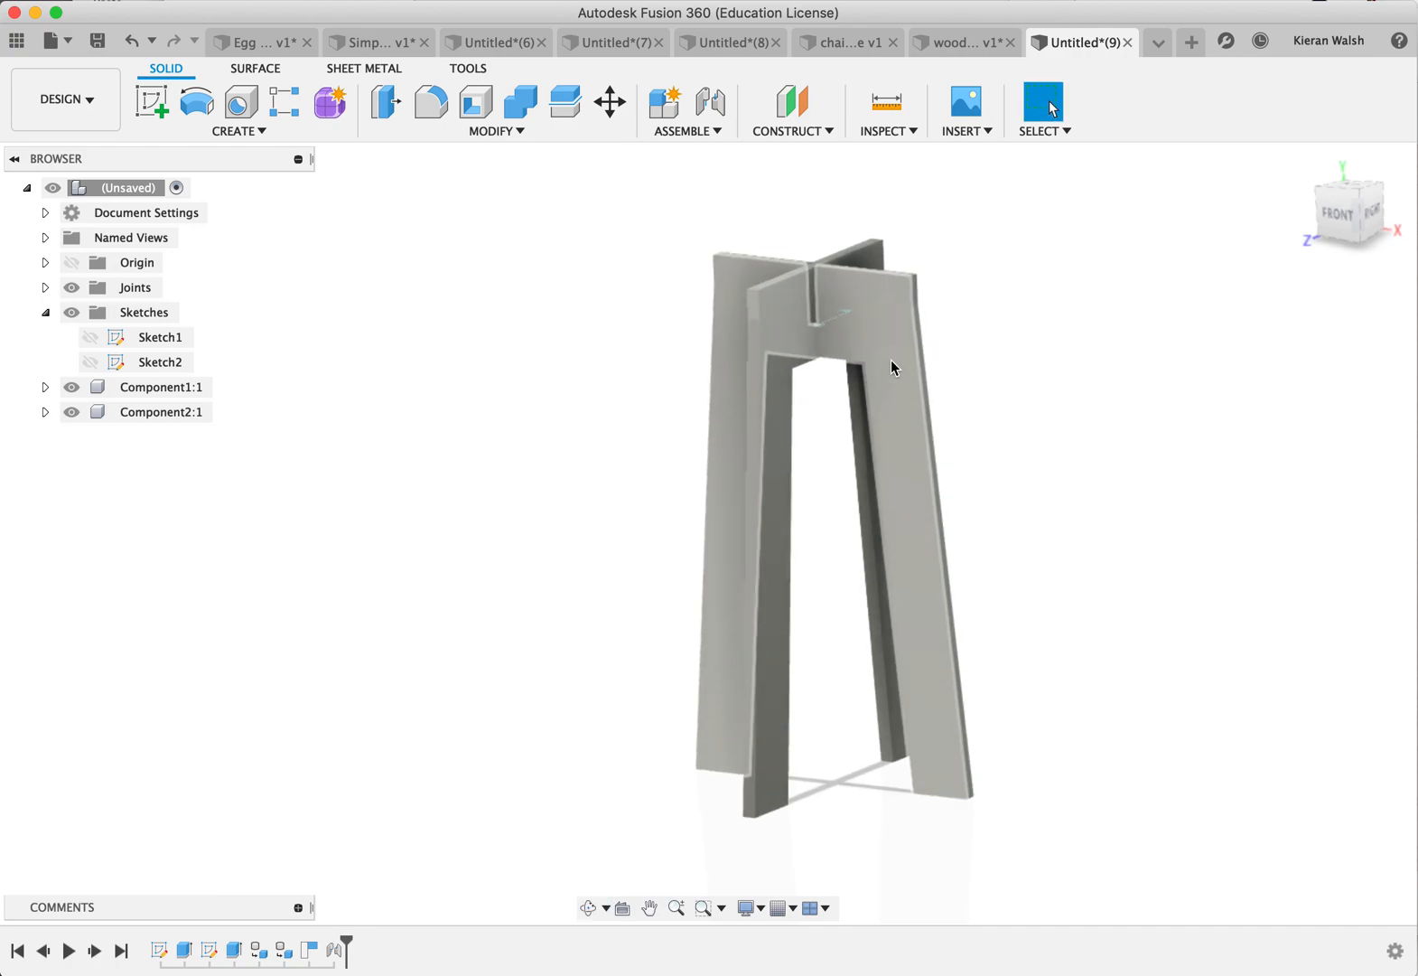
Step: Start a sketch on the unslotted top face of the crossed frames and draw a corner-to-corner rectangle covering that face
scroll(906, 329, "down", 2)
scroll(906, 329, "up", 1)
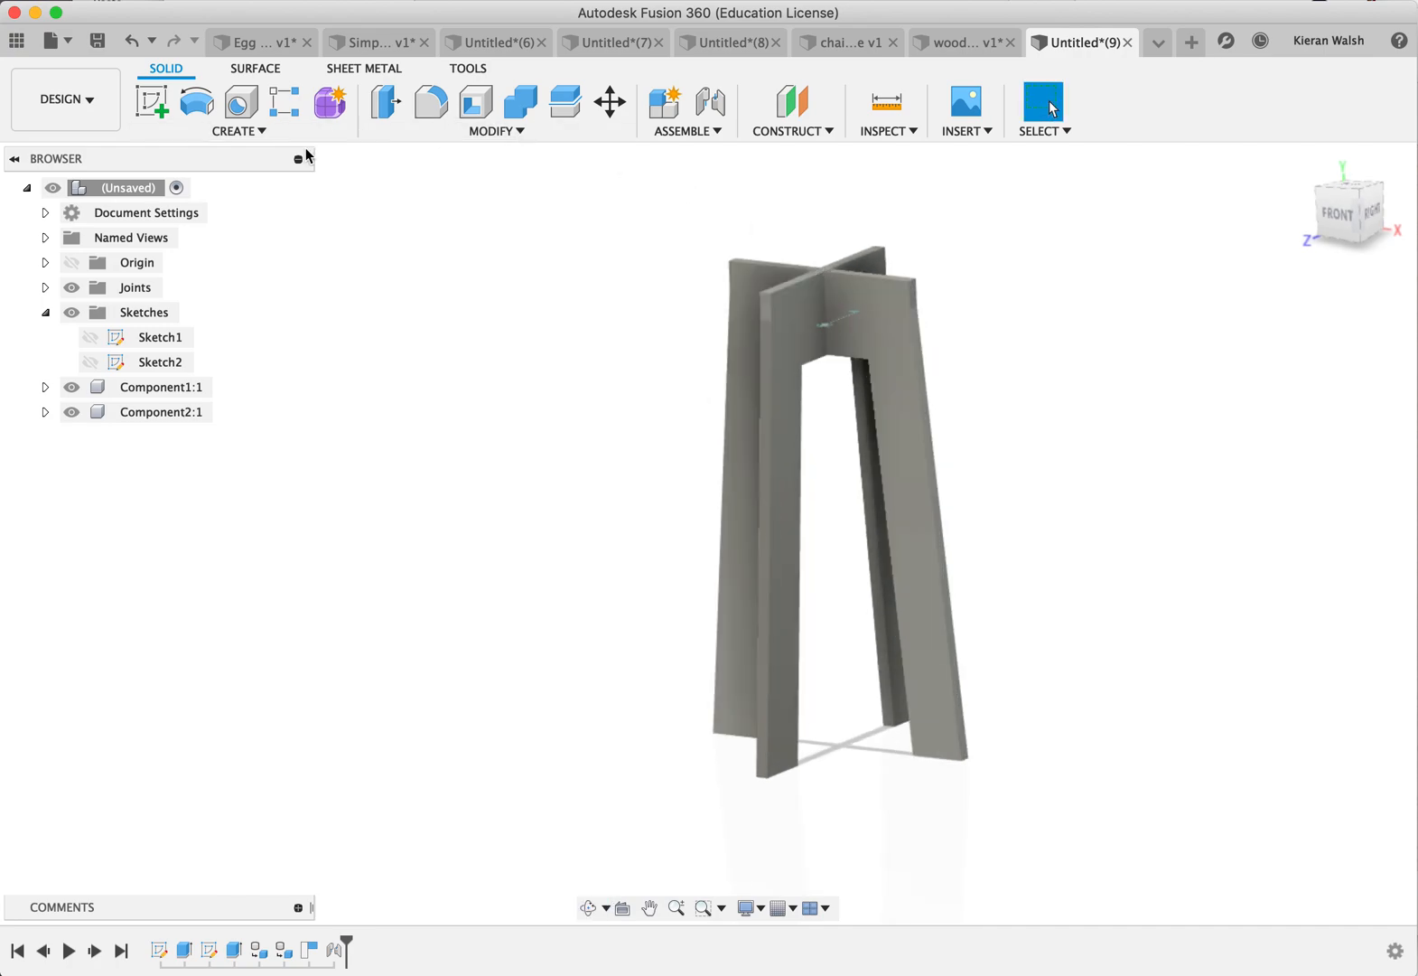
left_click(147, 97)
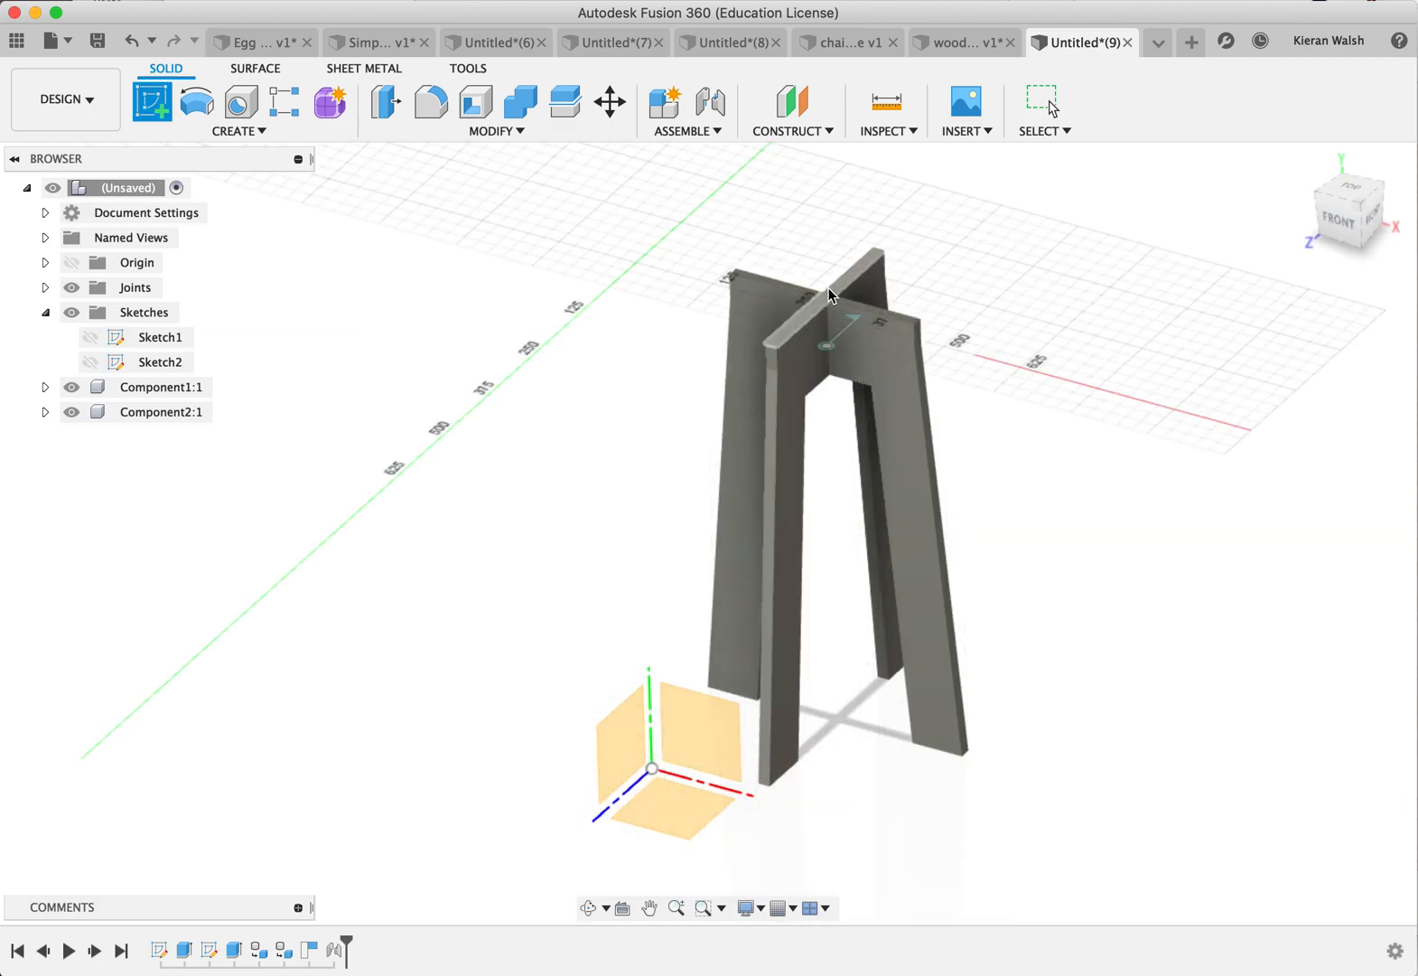
left_click(829, 288)
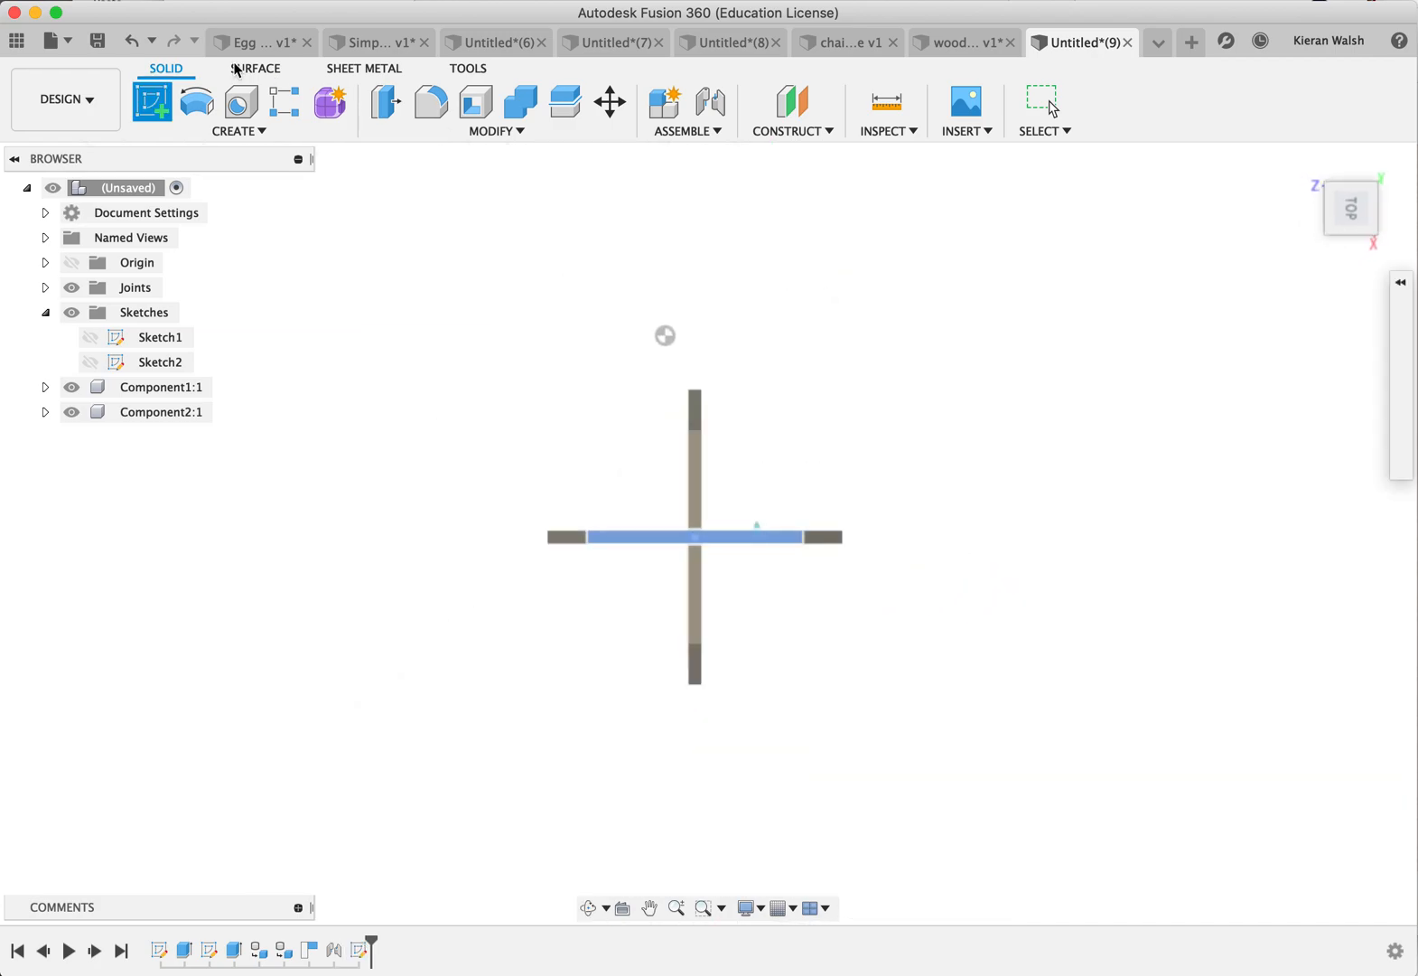
scroll(668, 546, "up", 5)
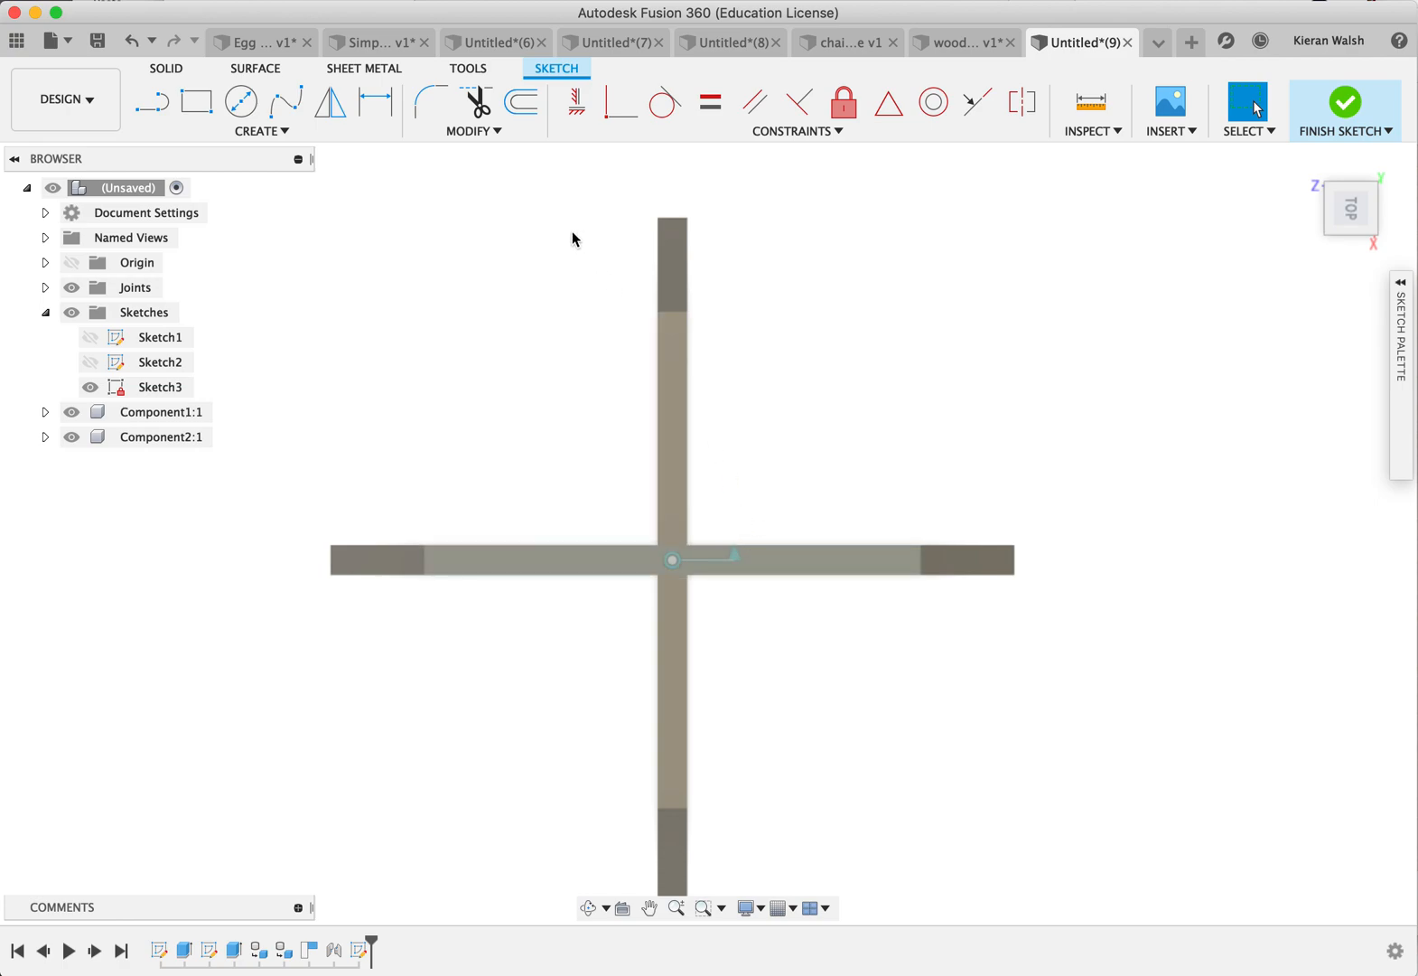
left_click(195, 110)
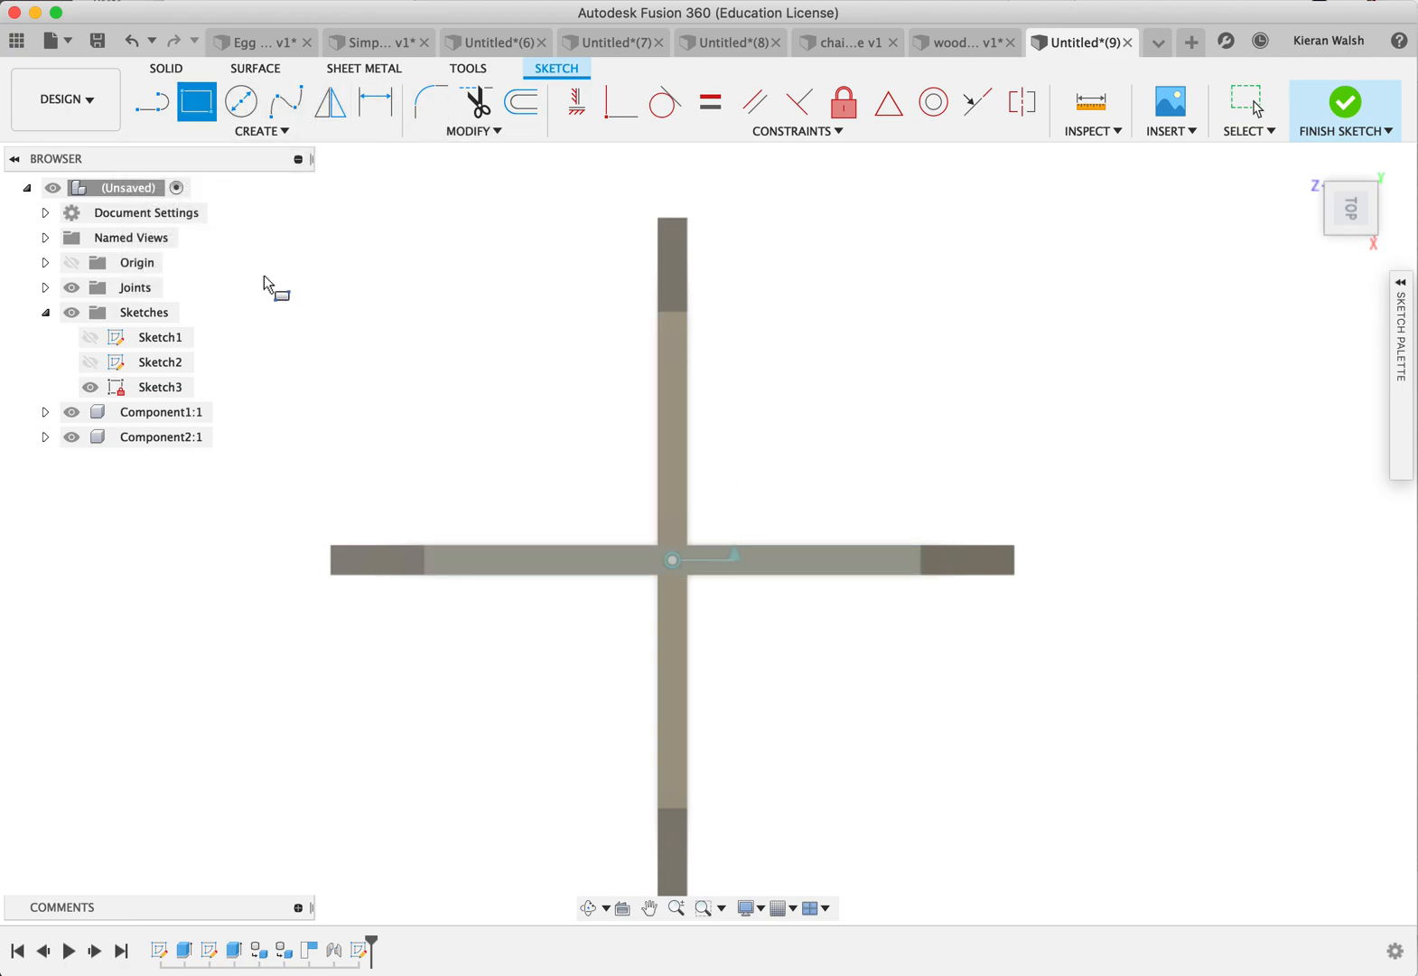
left_click(430, 553)
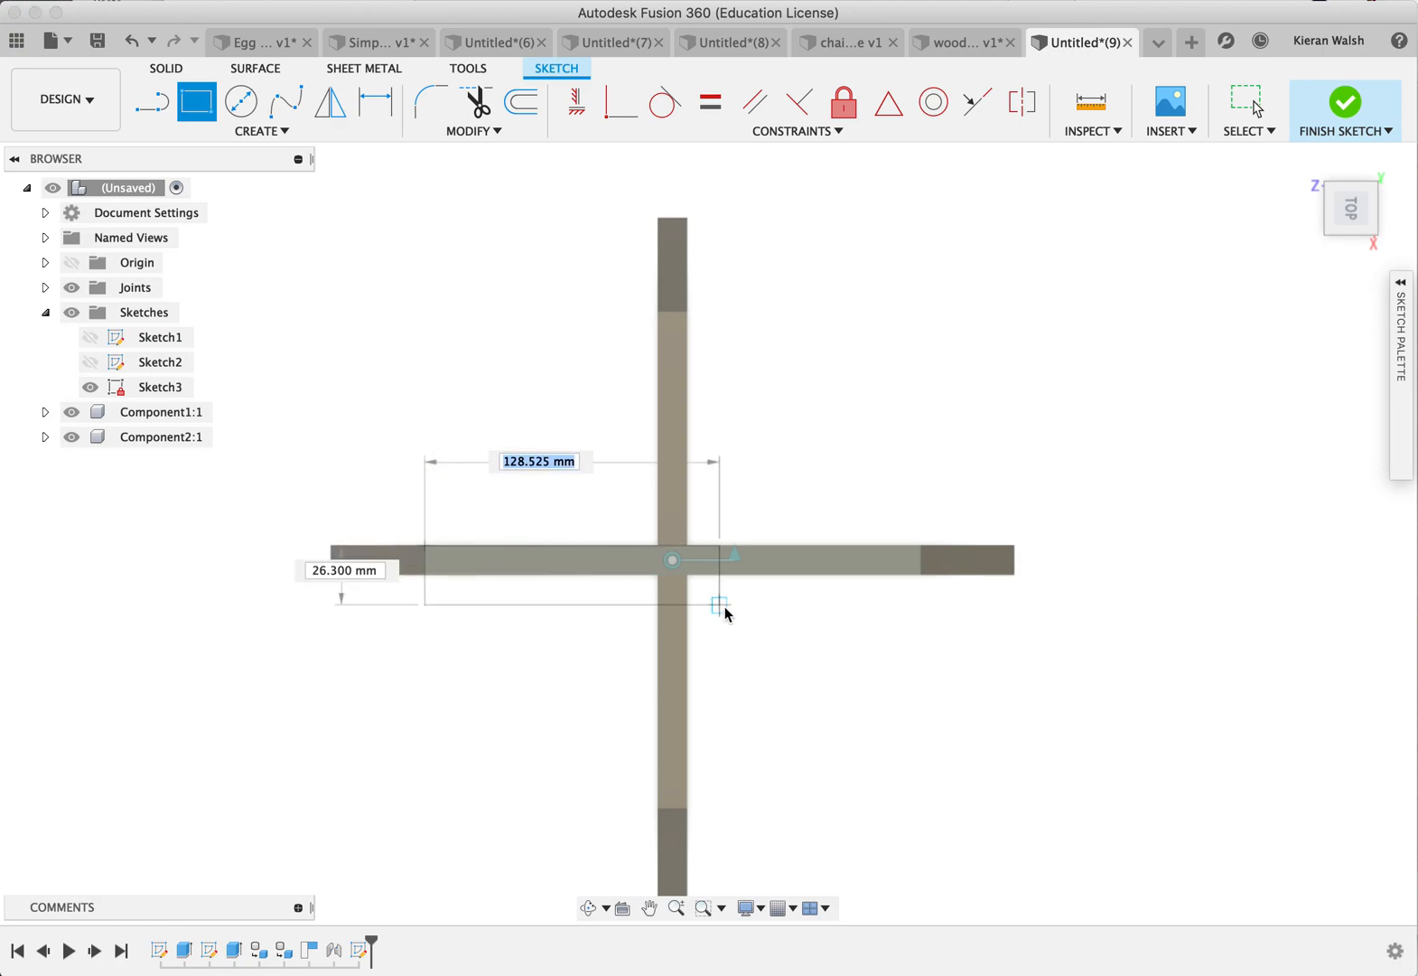
left_click(921, 575)
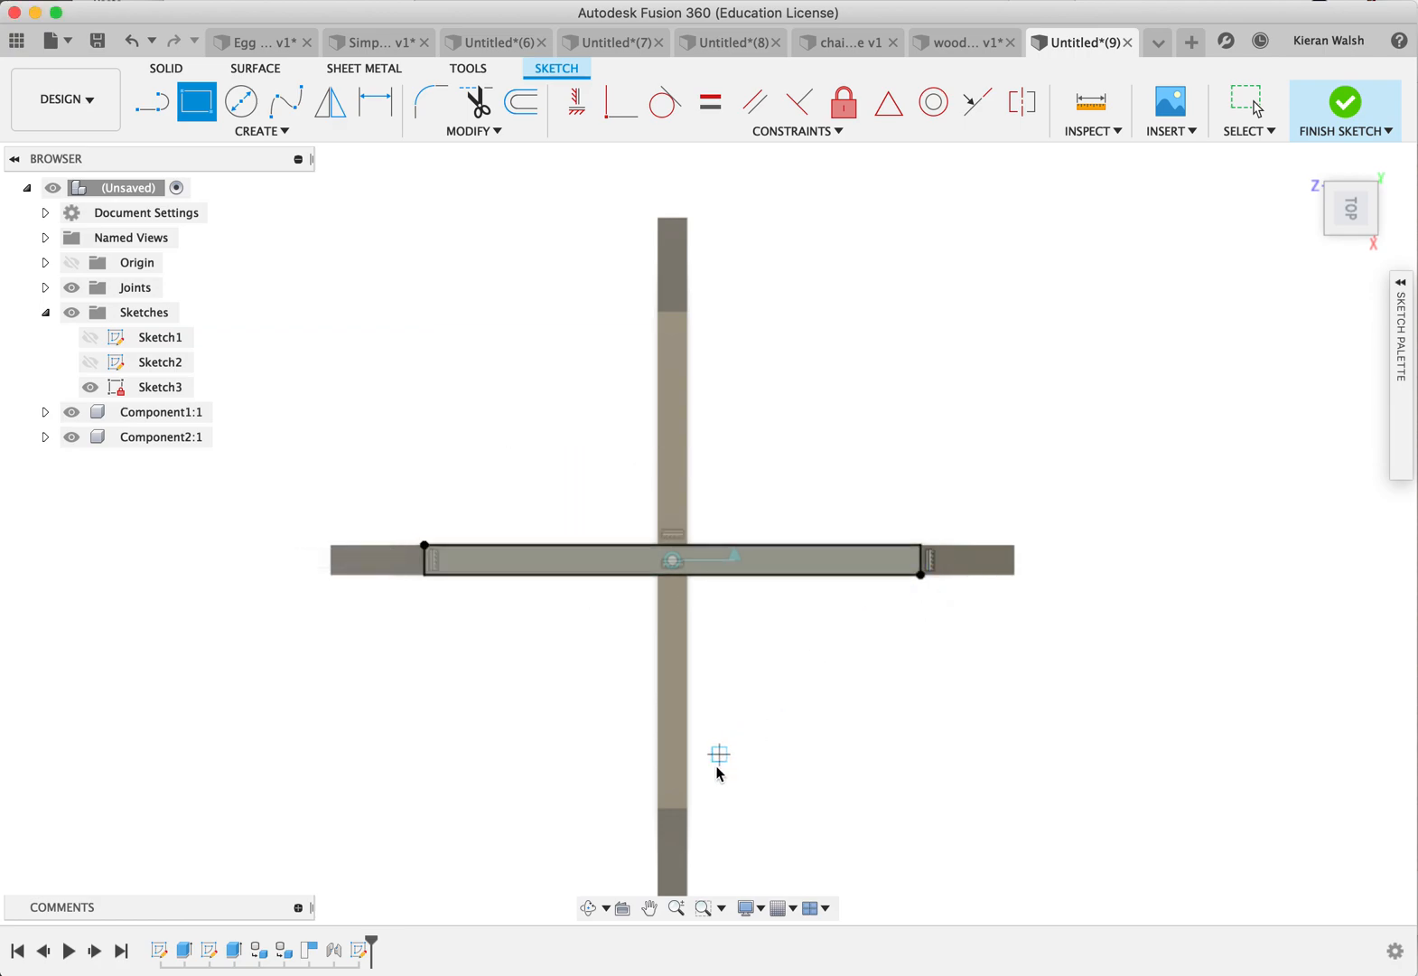
left_click(674, 802)
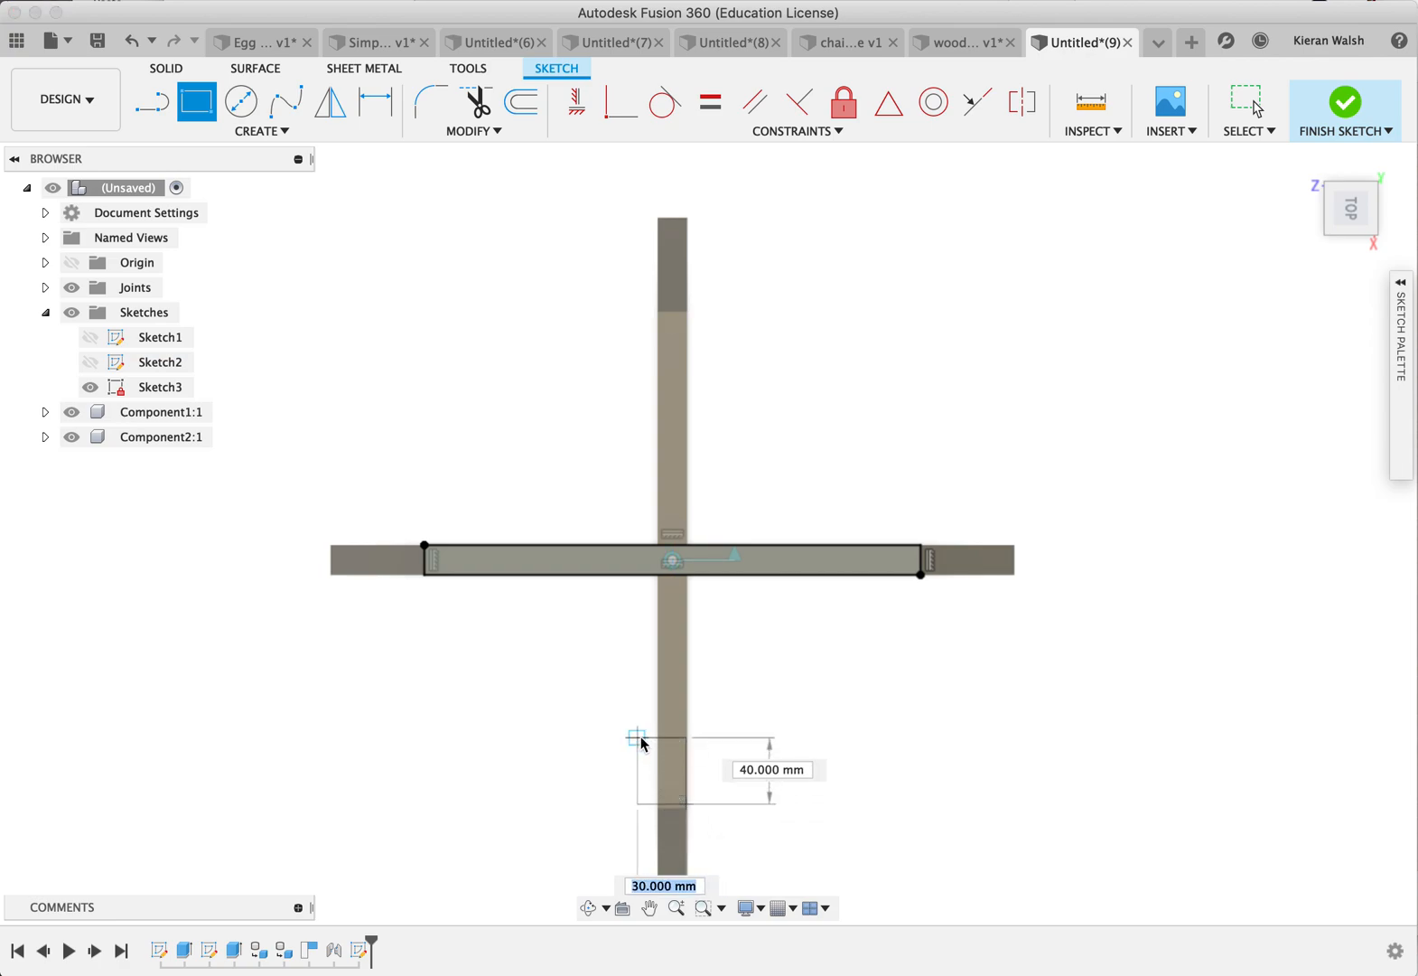
key("Escape")
scroll(684, 824, "up", 3)
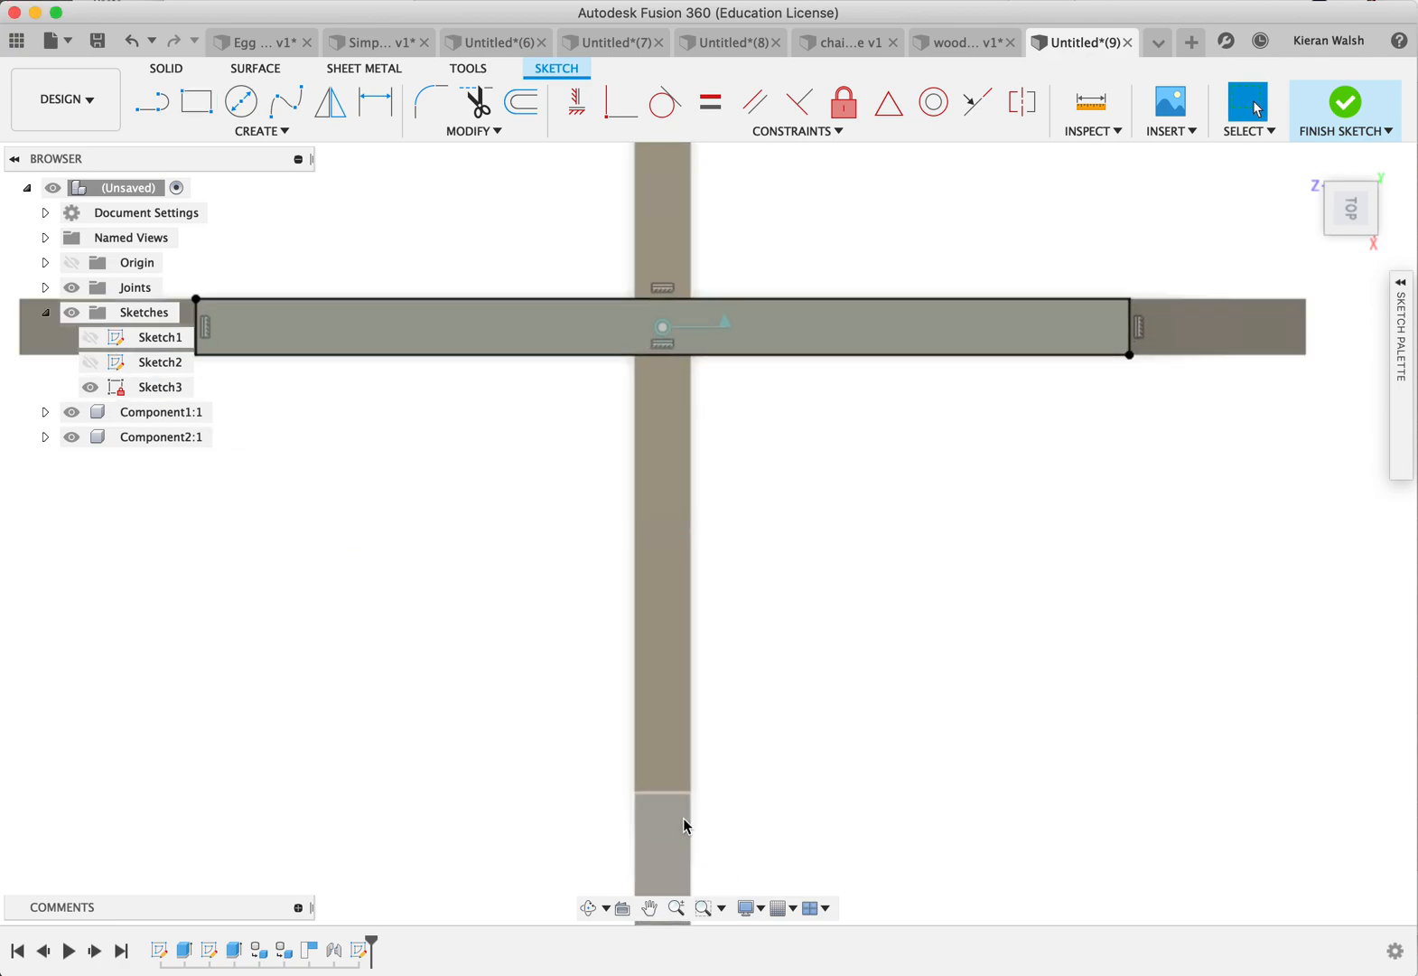
left_click(204, 110)
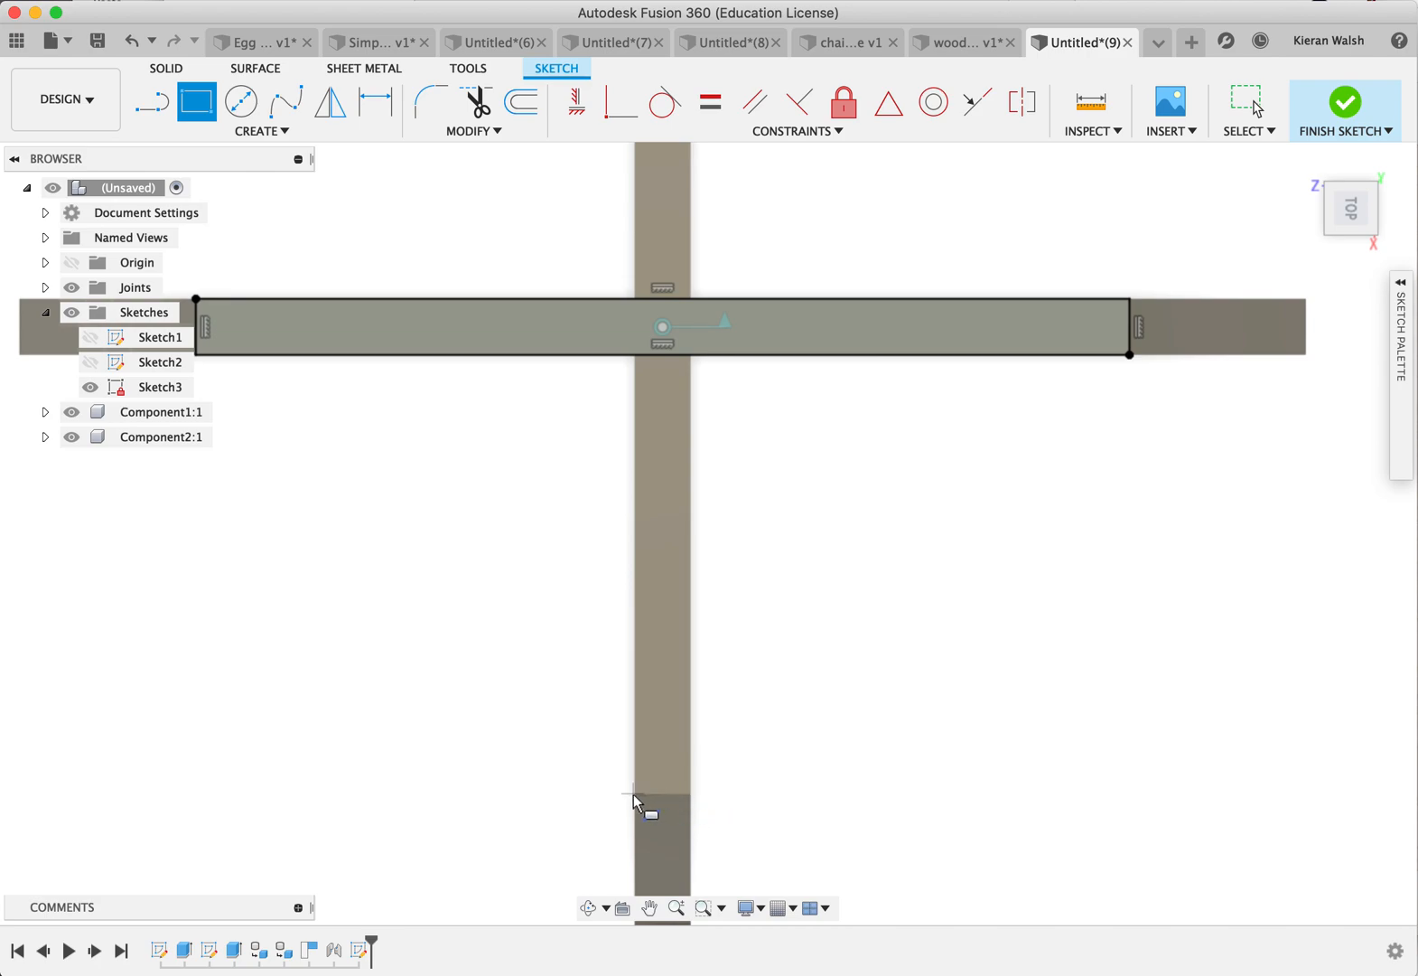
scroll(750, 500, "down", 5)
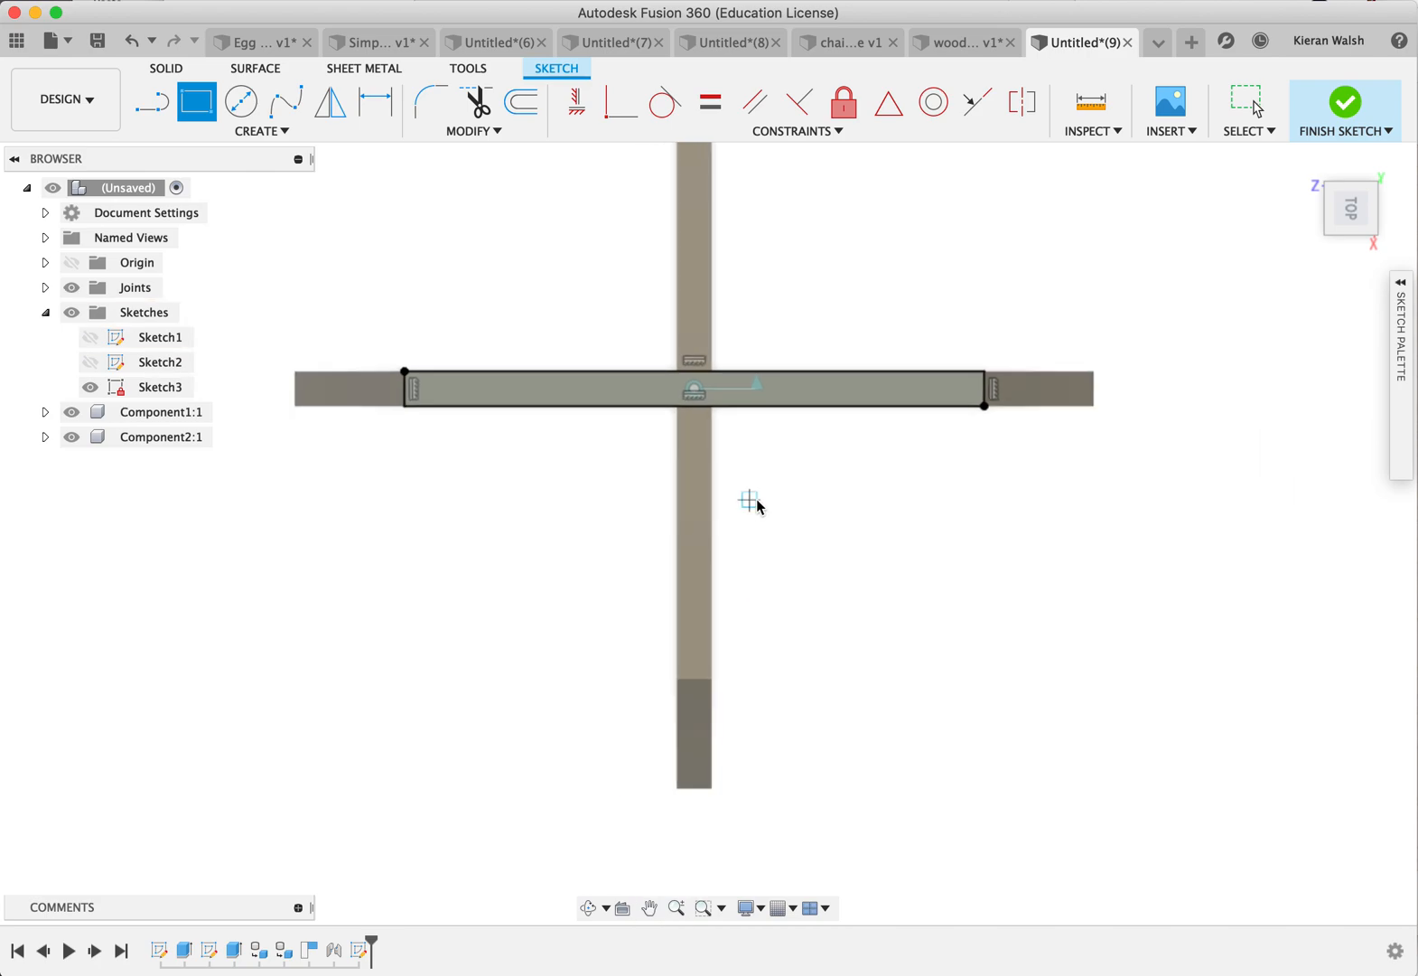
scroll(766, 257, "up", 5)
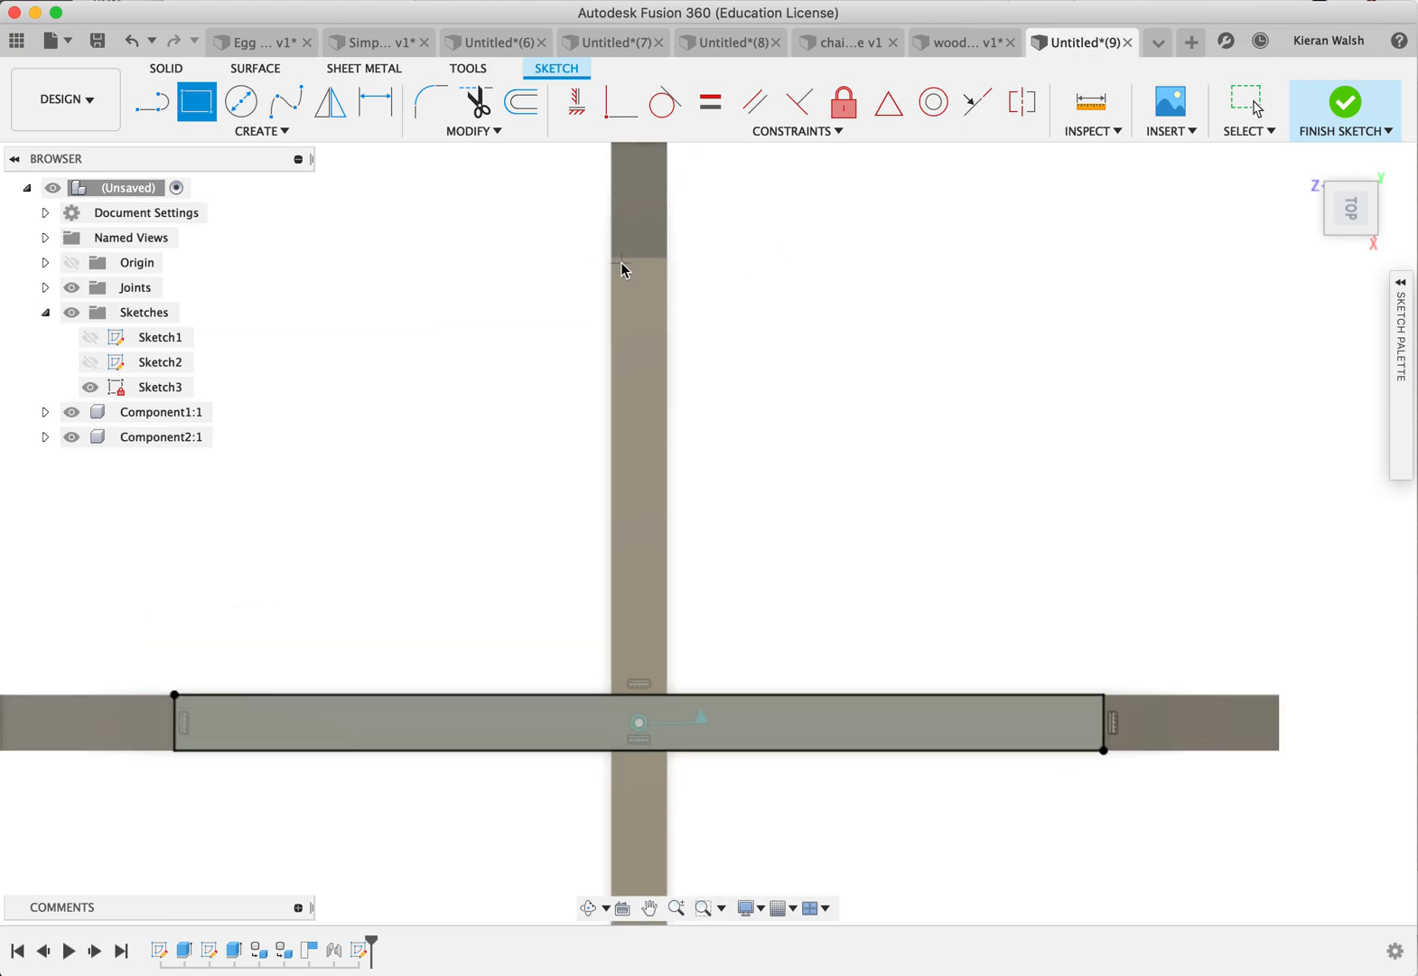
scroll(623, 268, "up", 2)
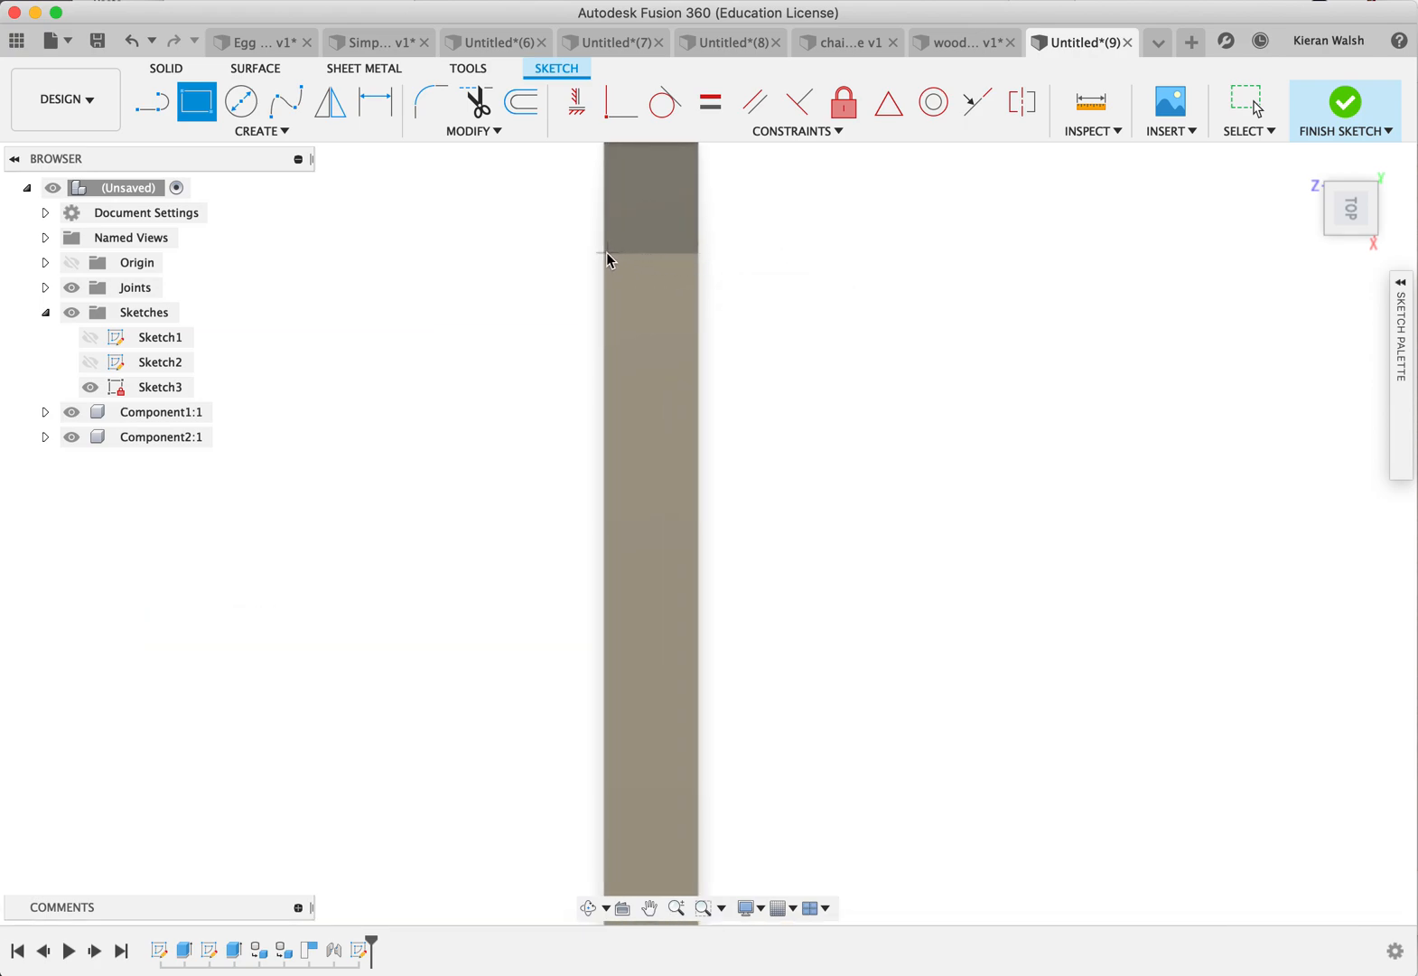
scroll(771, 318, "down", 3)
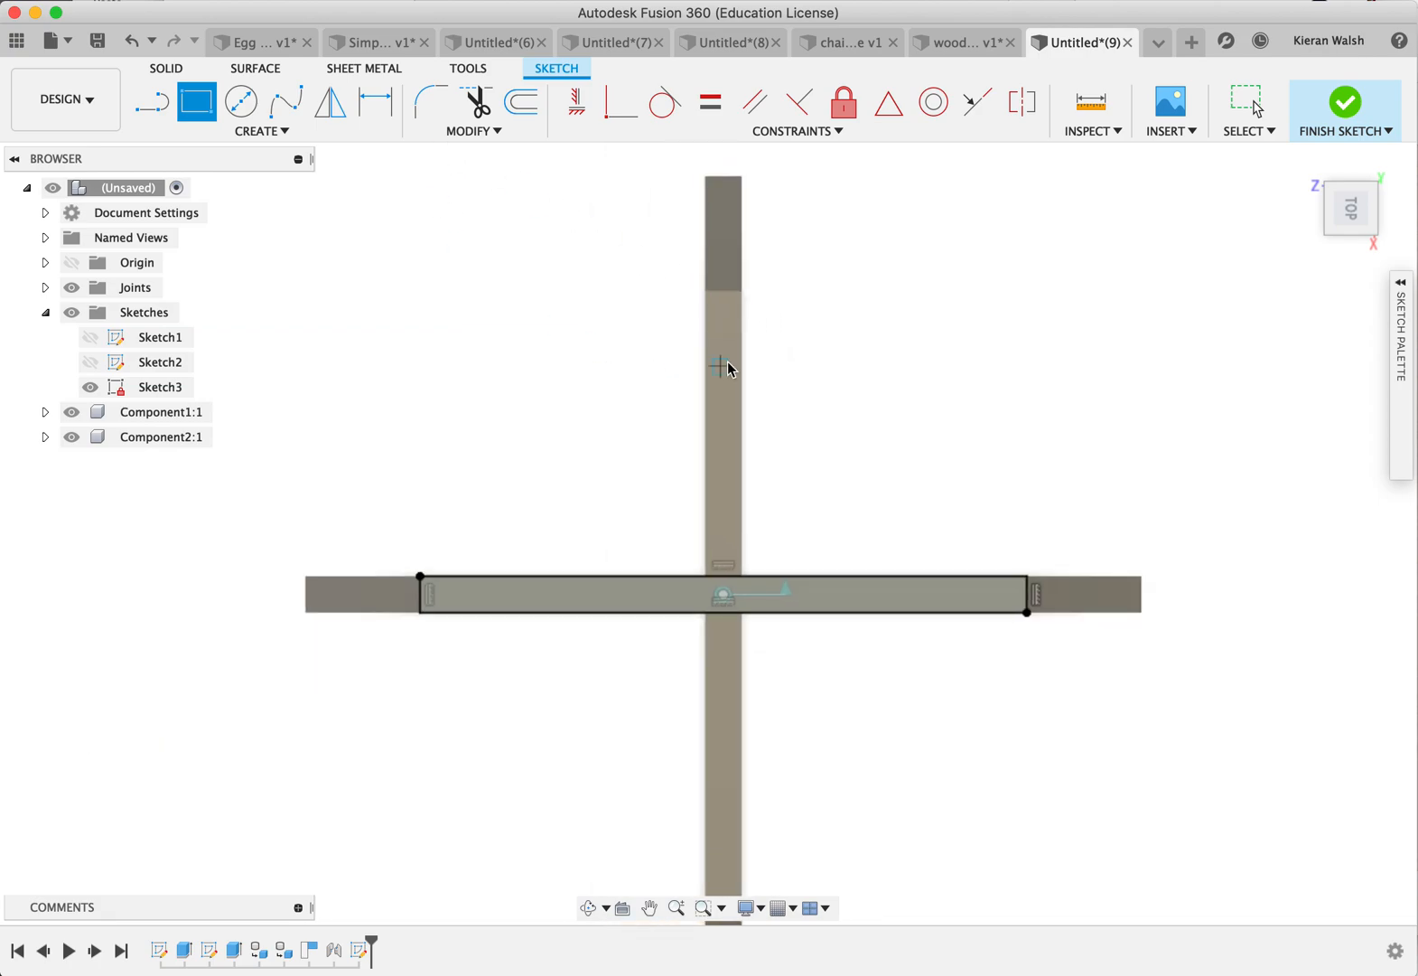
left_click(497, 132)
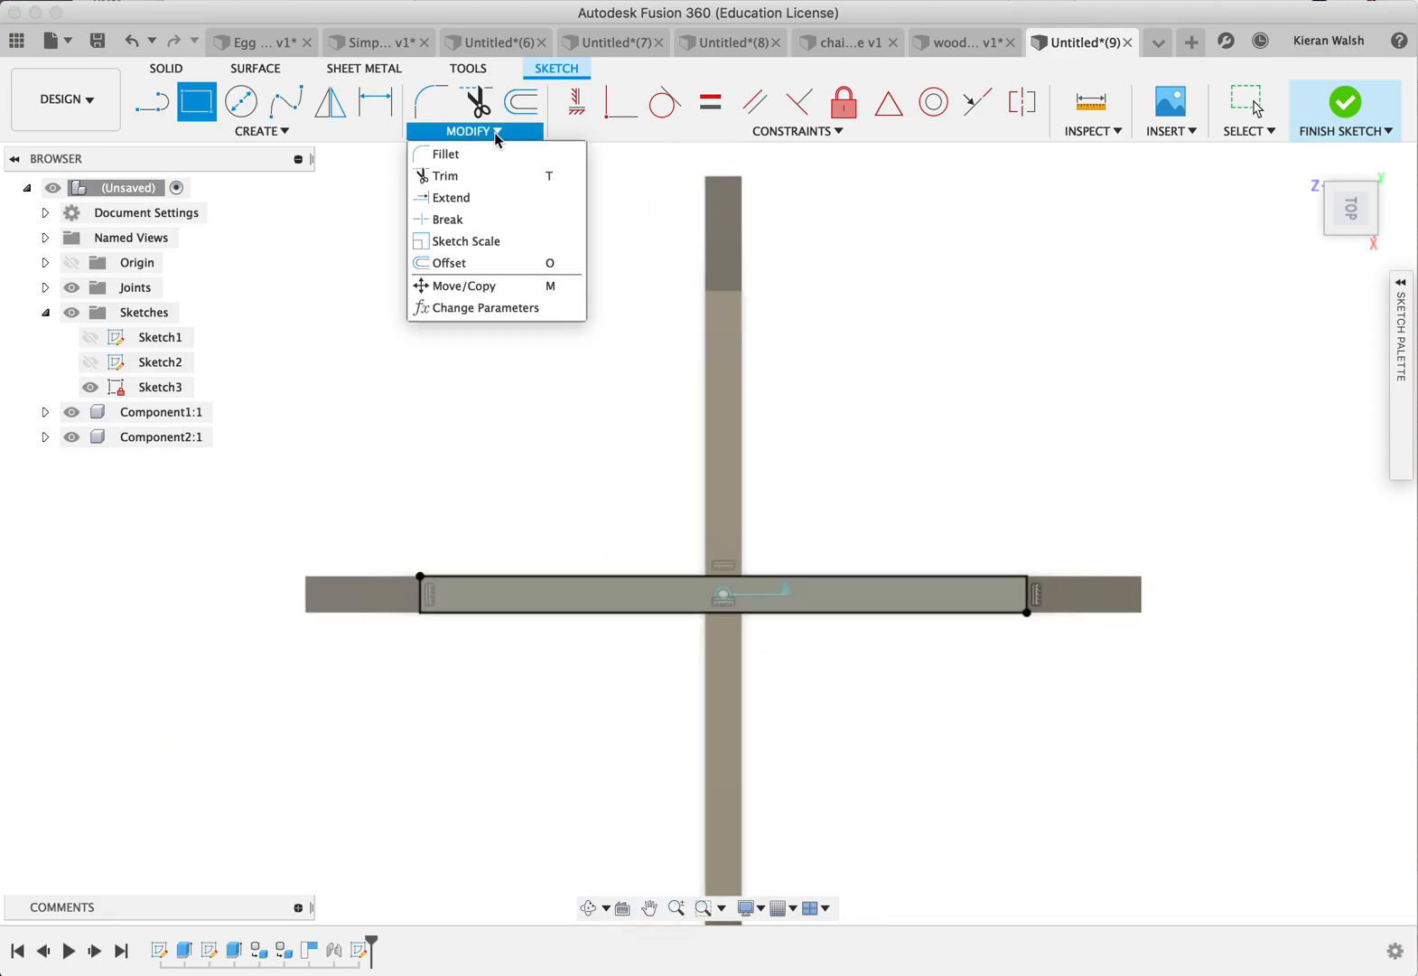
Step: Start a linked projection into the sketch and select the edges of the unslotted frame's continuous top face
left_click(357, 132)
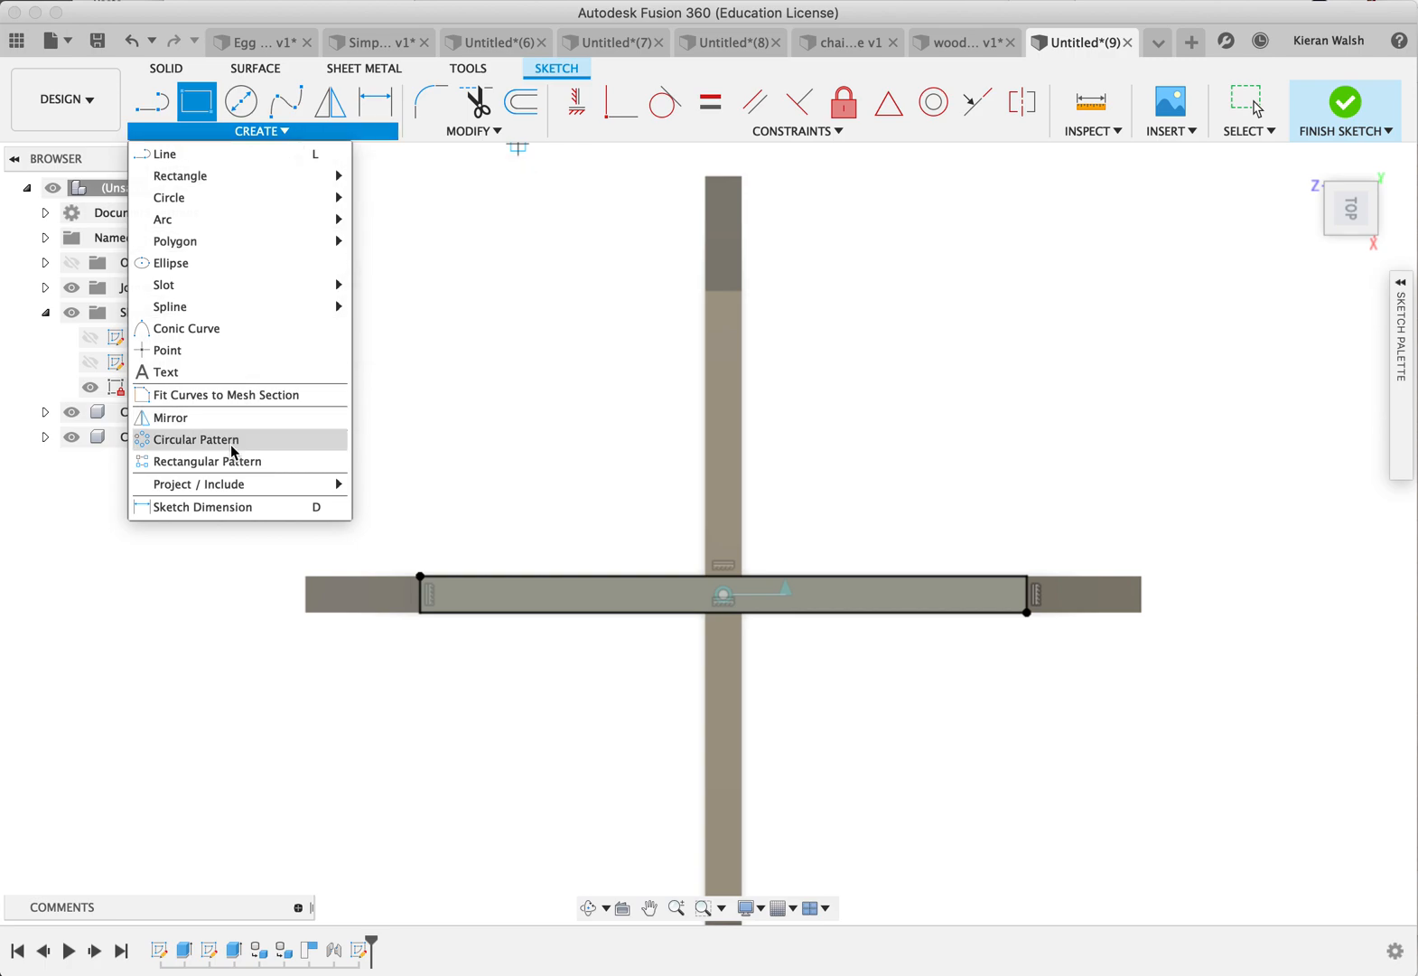
mouse_move(225, 488)
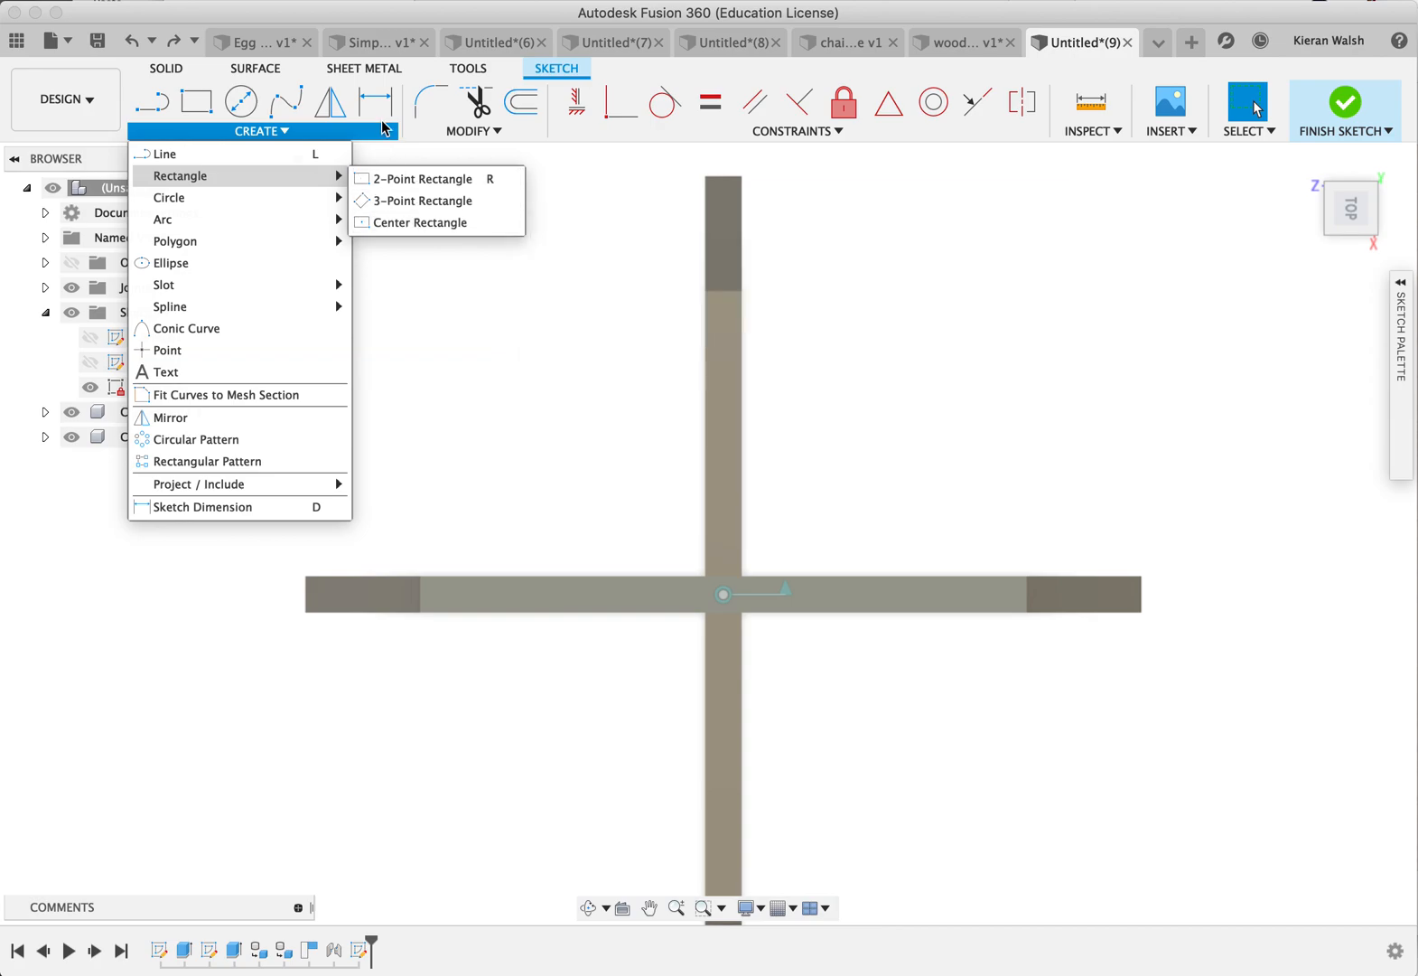
mouse_move(343, 486)
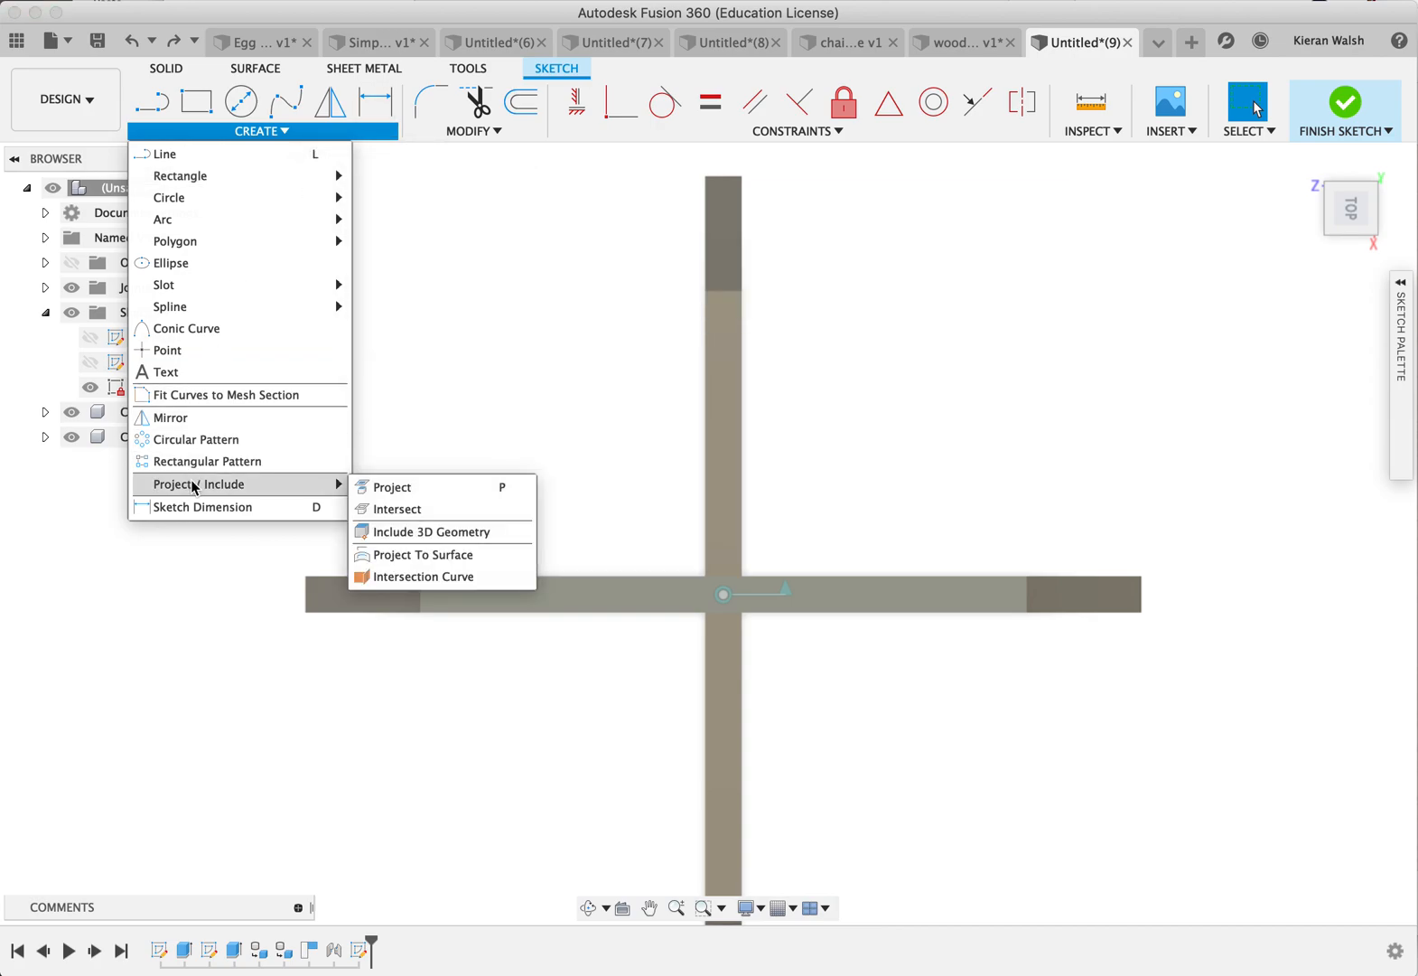
left_click(391, 487)
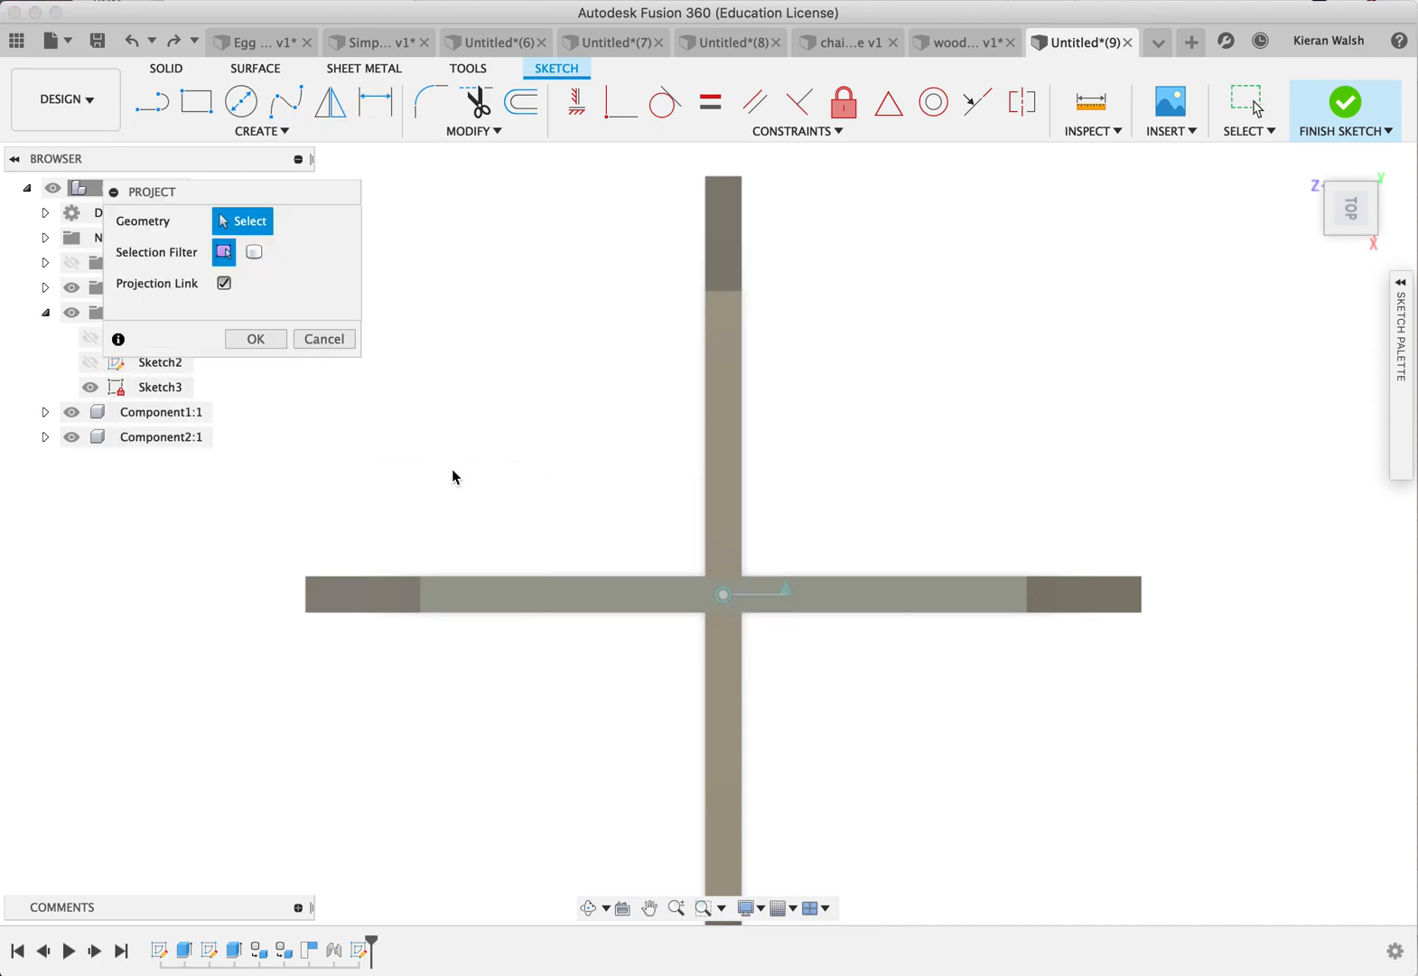
left_click(590, 575)
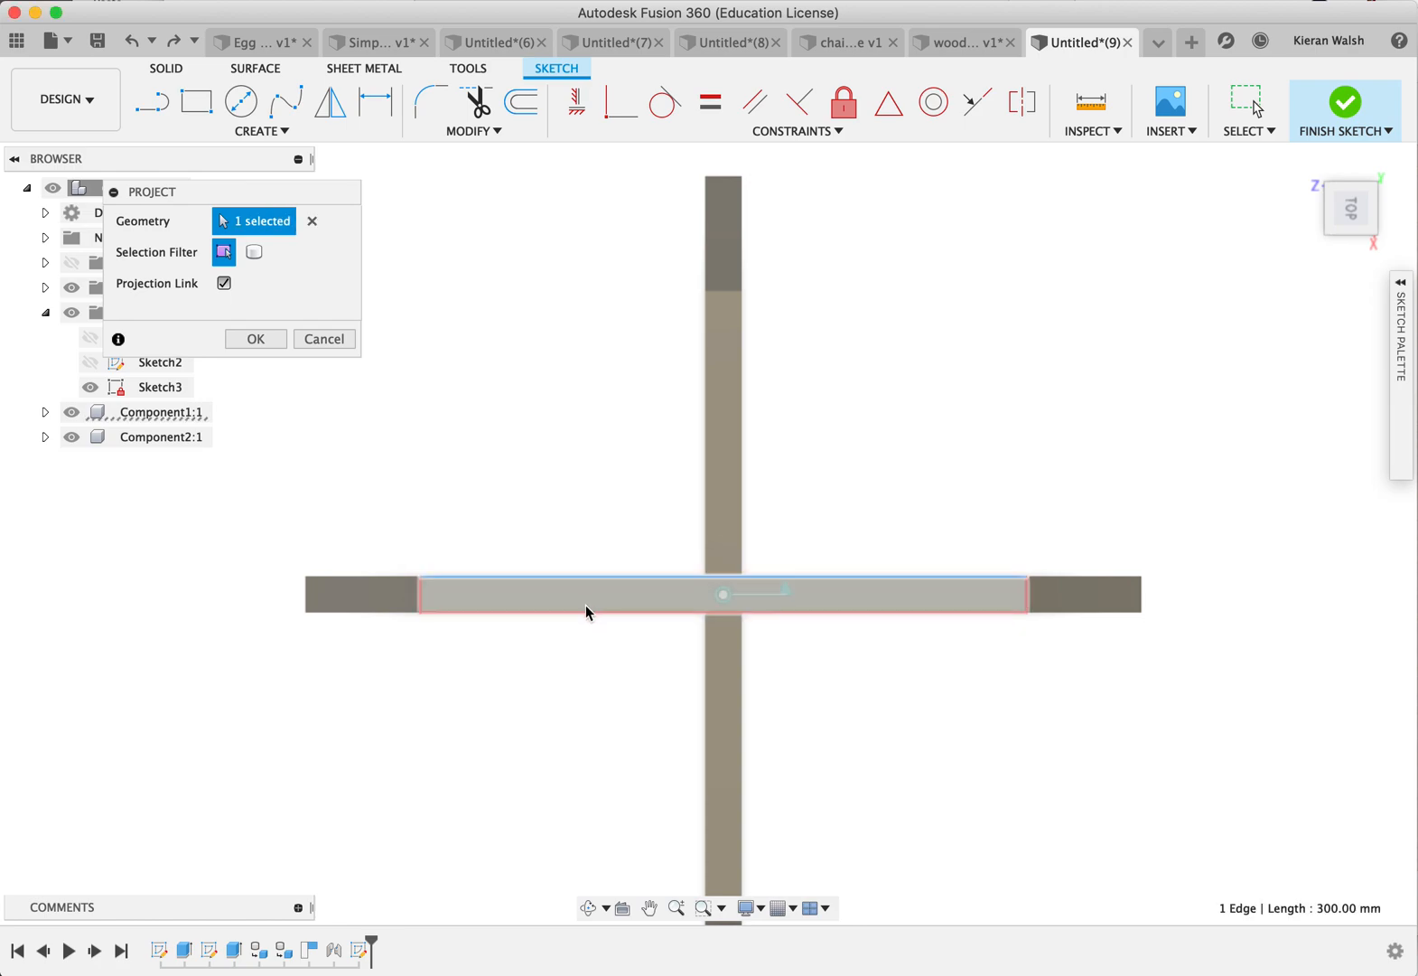
left_click(586, 611)
left_click(421, 595)
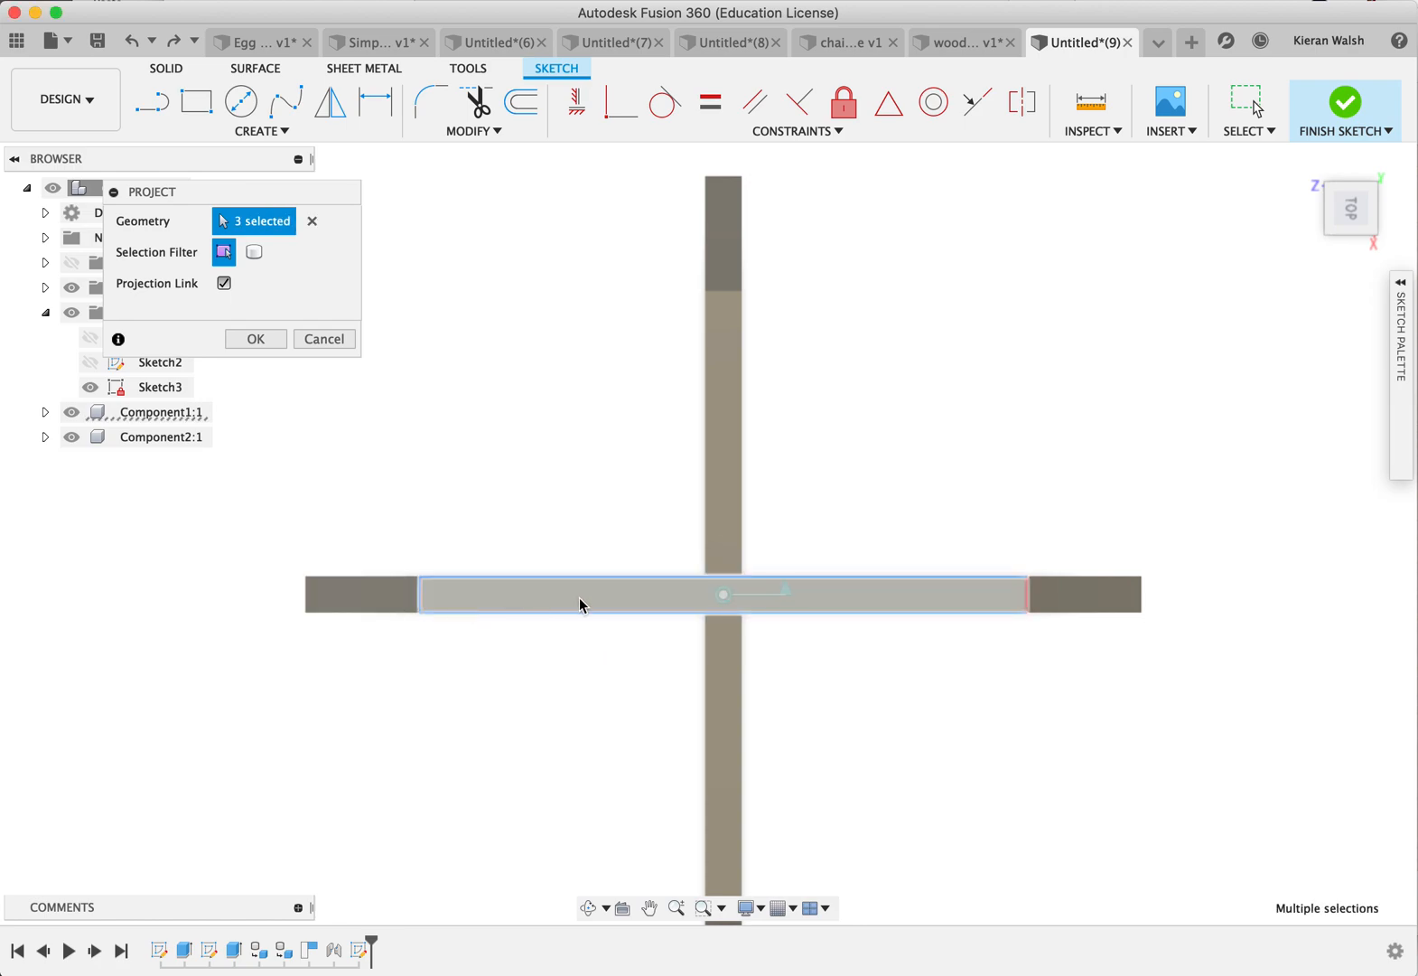
Step: Add the outer edges of both top-face halves of the crossing frame and complete the projection
left_click(704, 665)
scroll(840, 633, "up", 2)
middle_click_drag(861, 629, 890, 447)
left_click(739, 766)
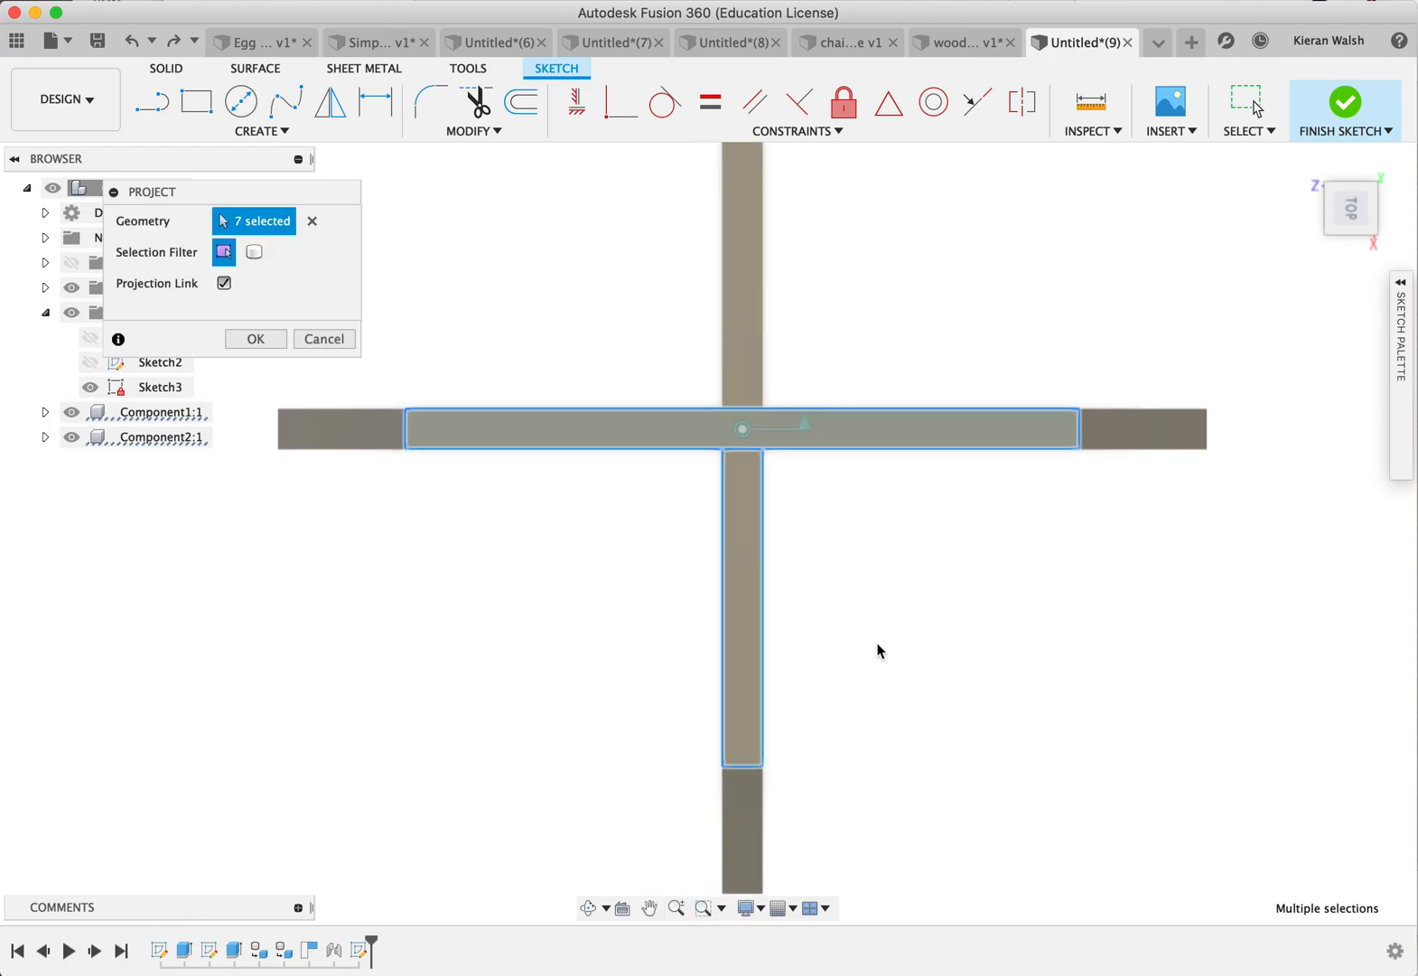
scroll(877, 312, "down", 3)
left_click(803, 187)
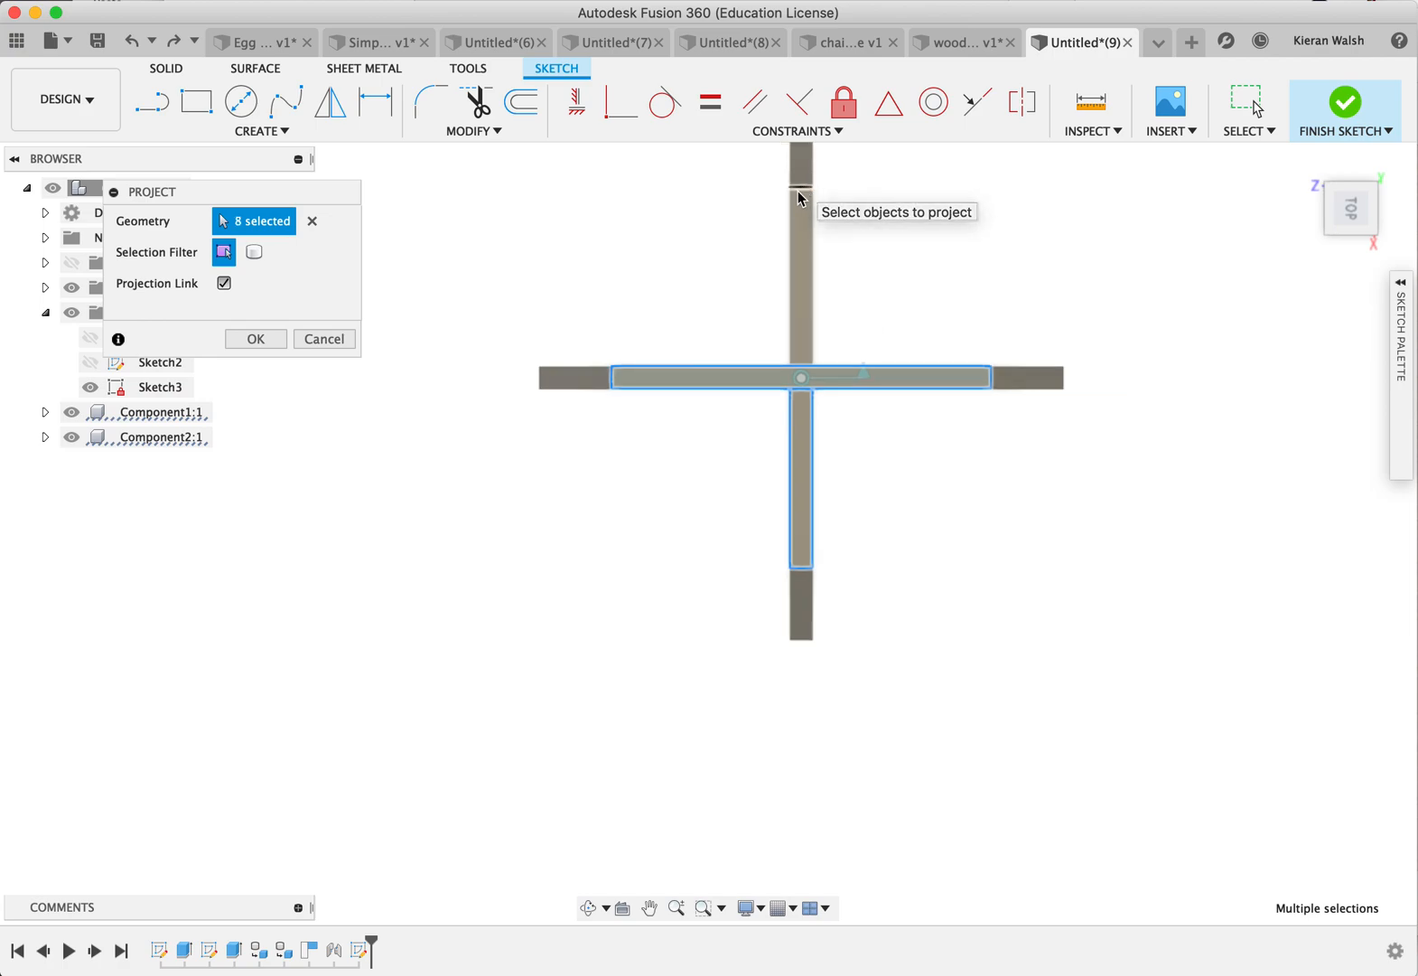
left_click(791, 212)
left_click(813, 219)
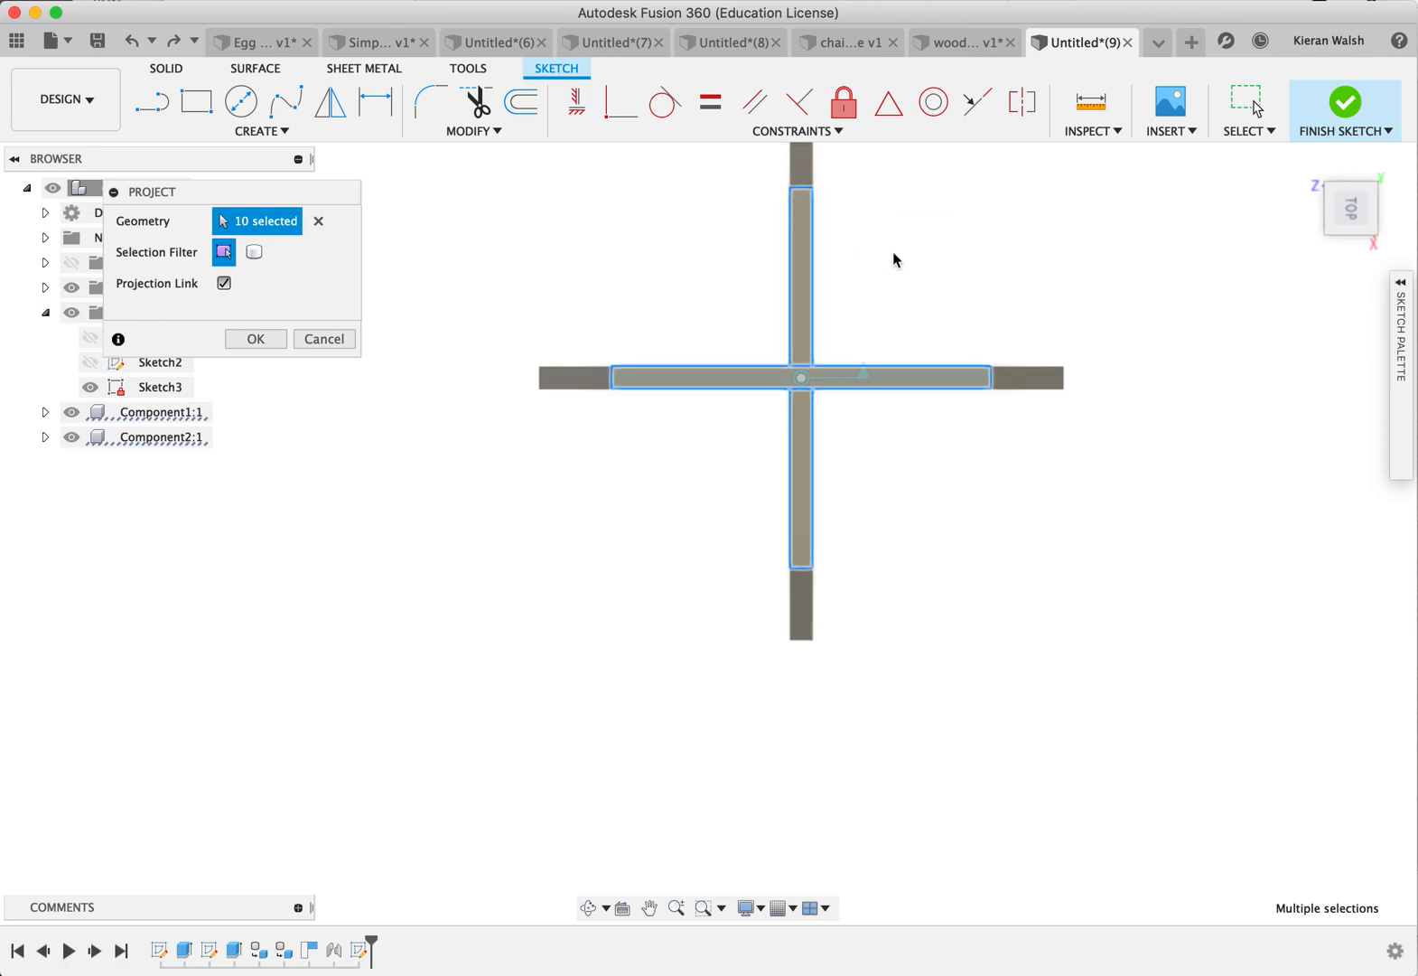
scroll(893, 256, "down", 2)
scroll(891, 258, "up", 2)
left_click(260, 347)
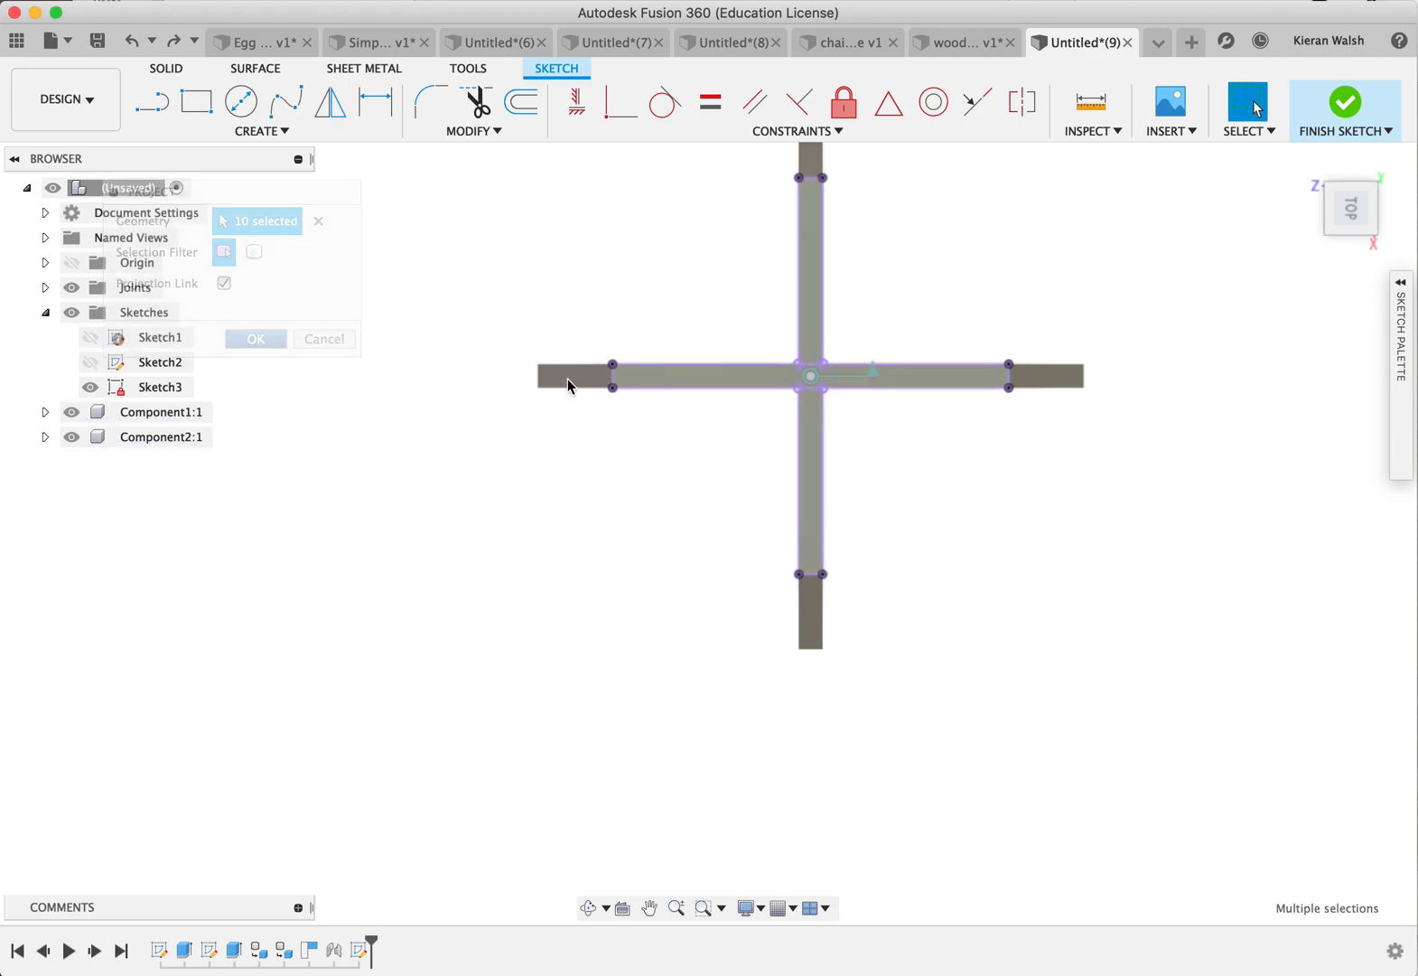
Step: Draw a diagonal line between opposite corners of the central square where the frames cross, and convert it to construction geometry
middle_click_drag(636, 402, 655, 340, "shift")
key("Escape")
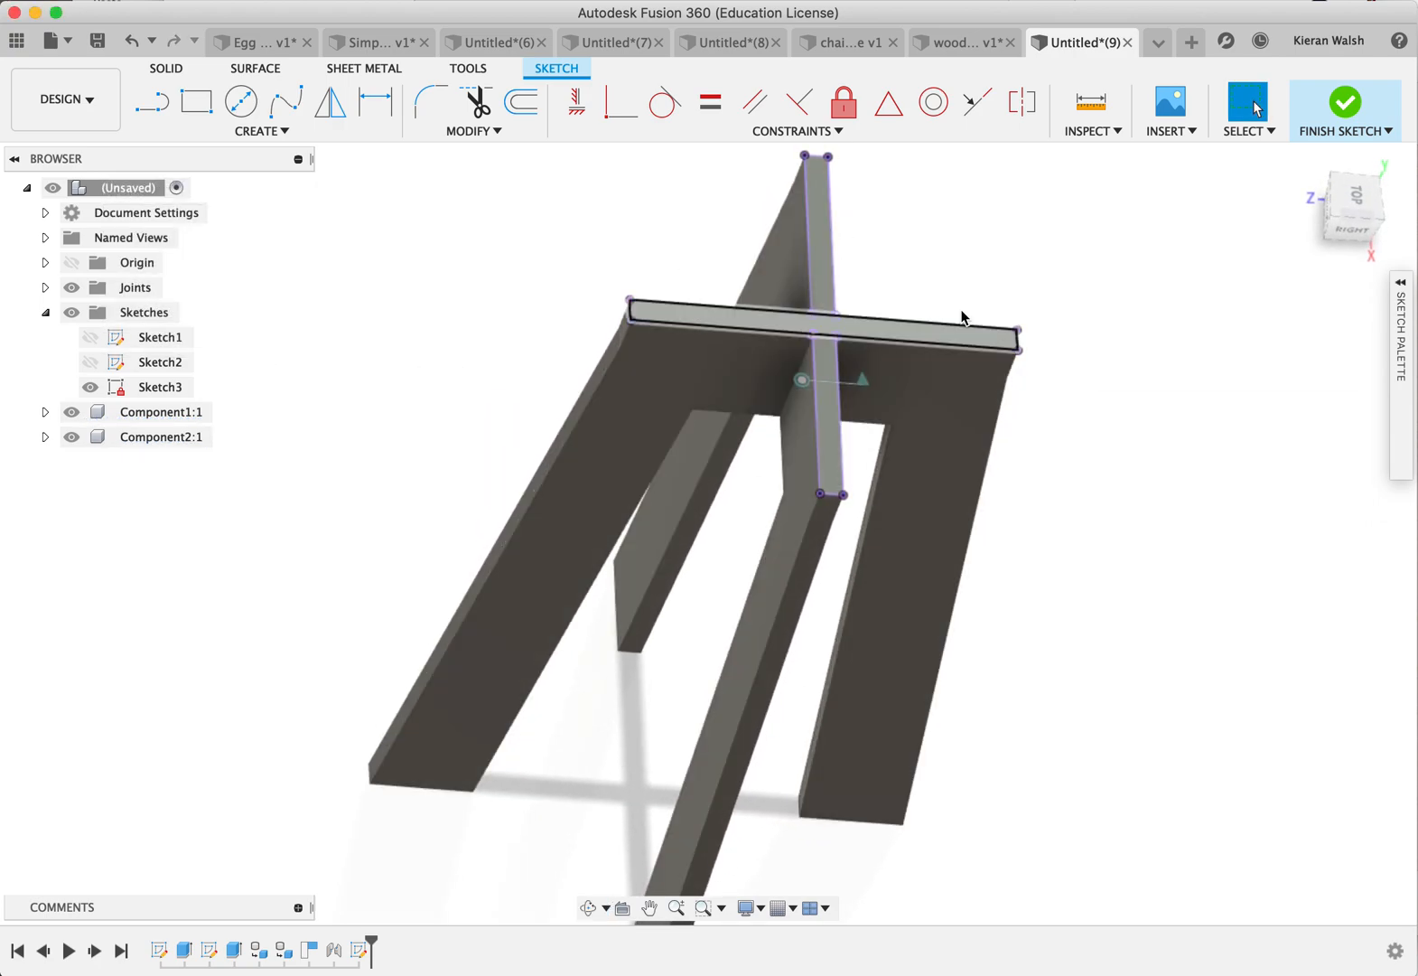
left_click(1365, 195)
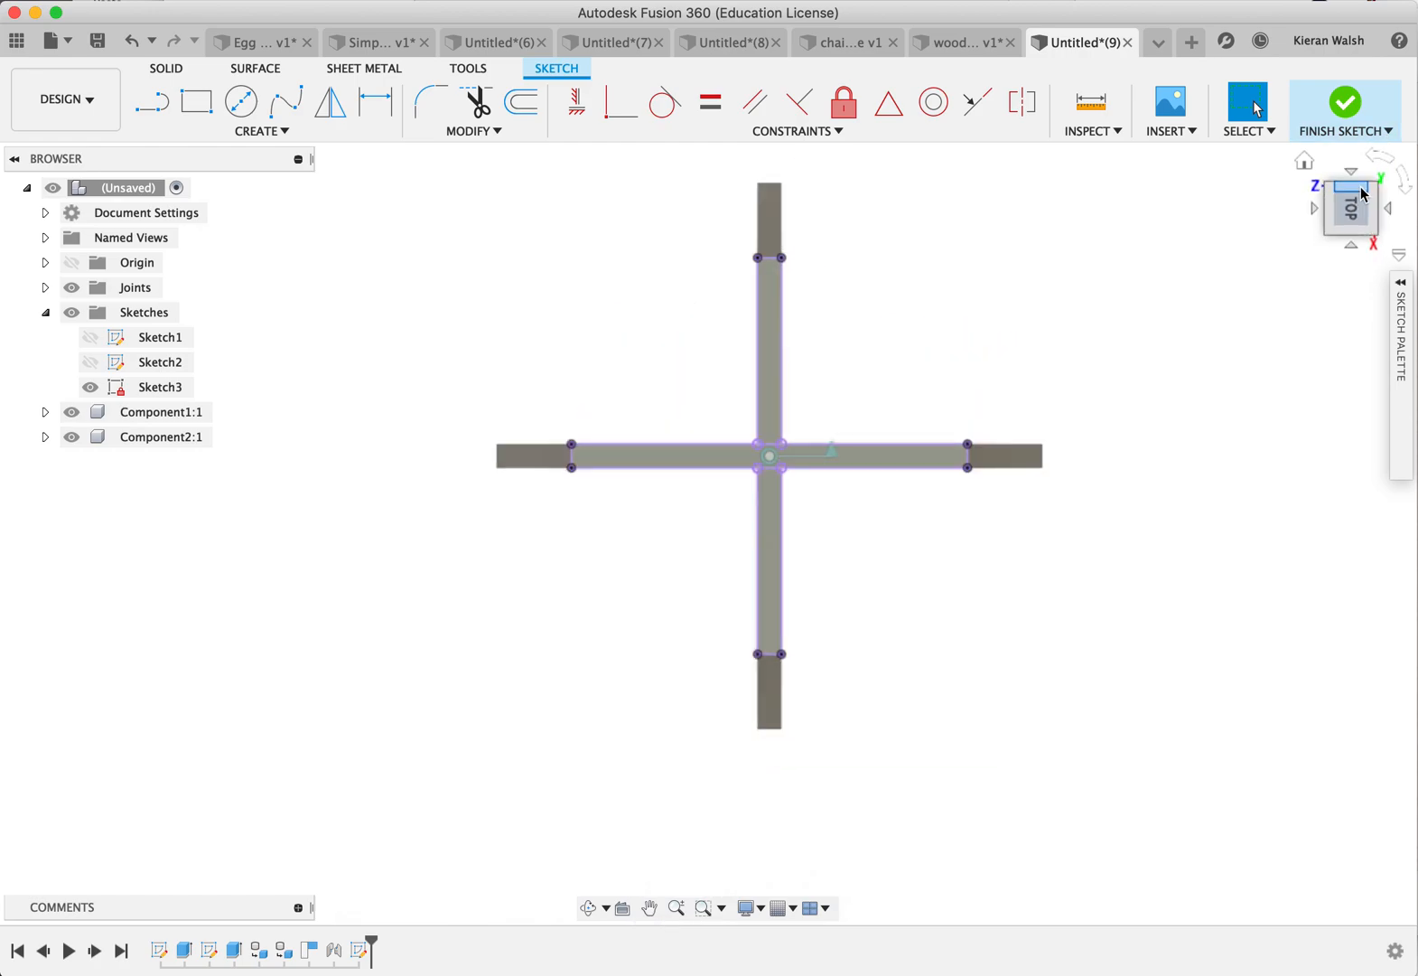
scroll(742, 413, "up", 3)
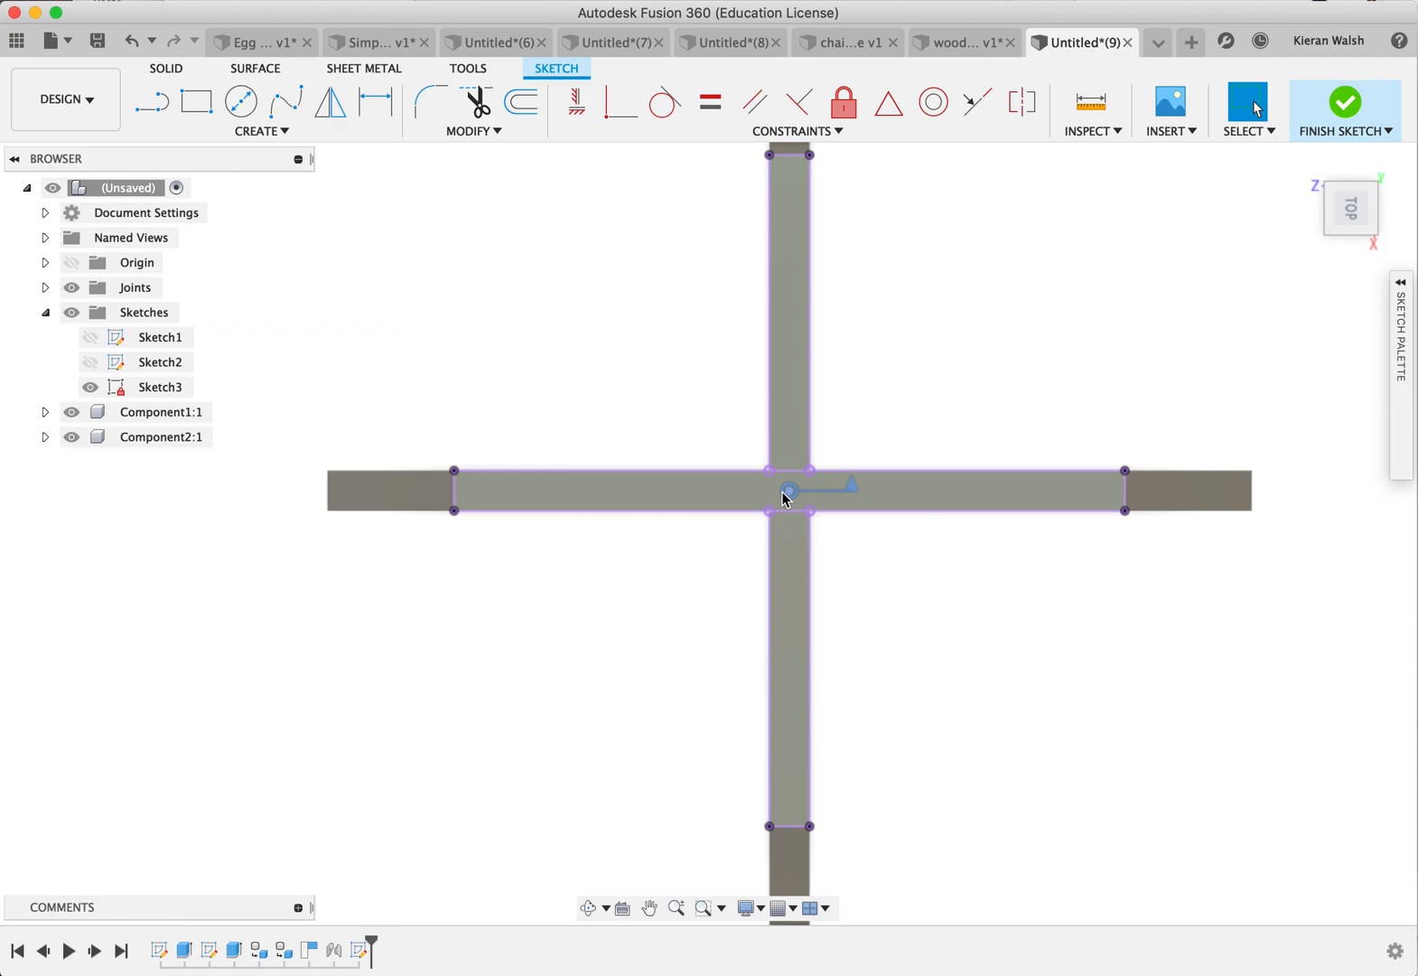
scroll(787, 498, "up", 3)
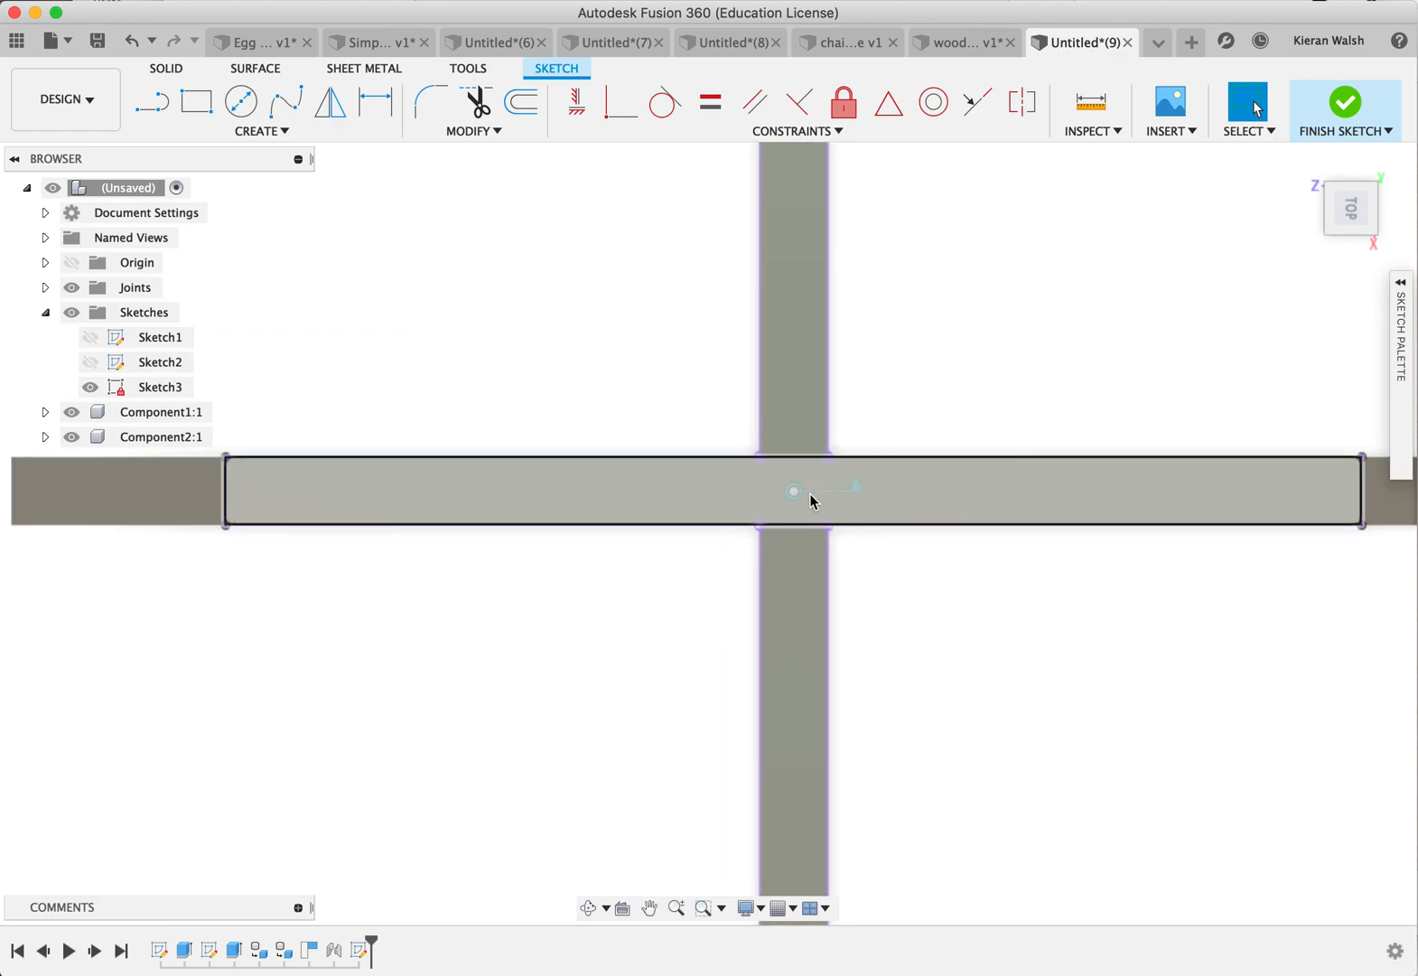
left_click(147, 105)
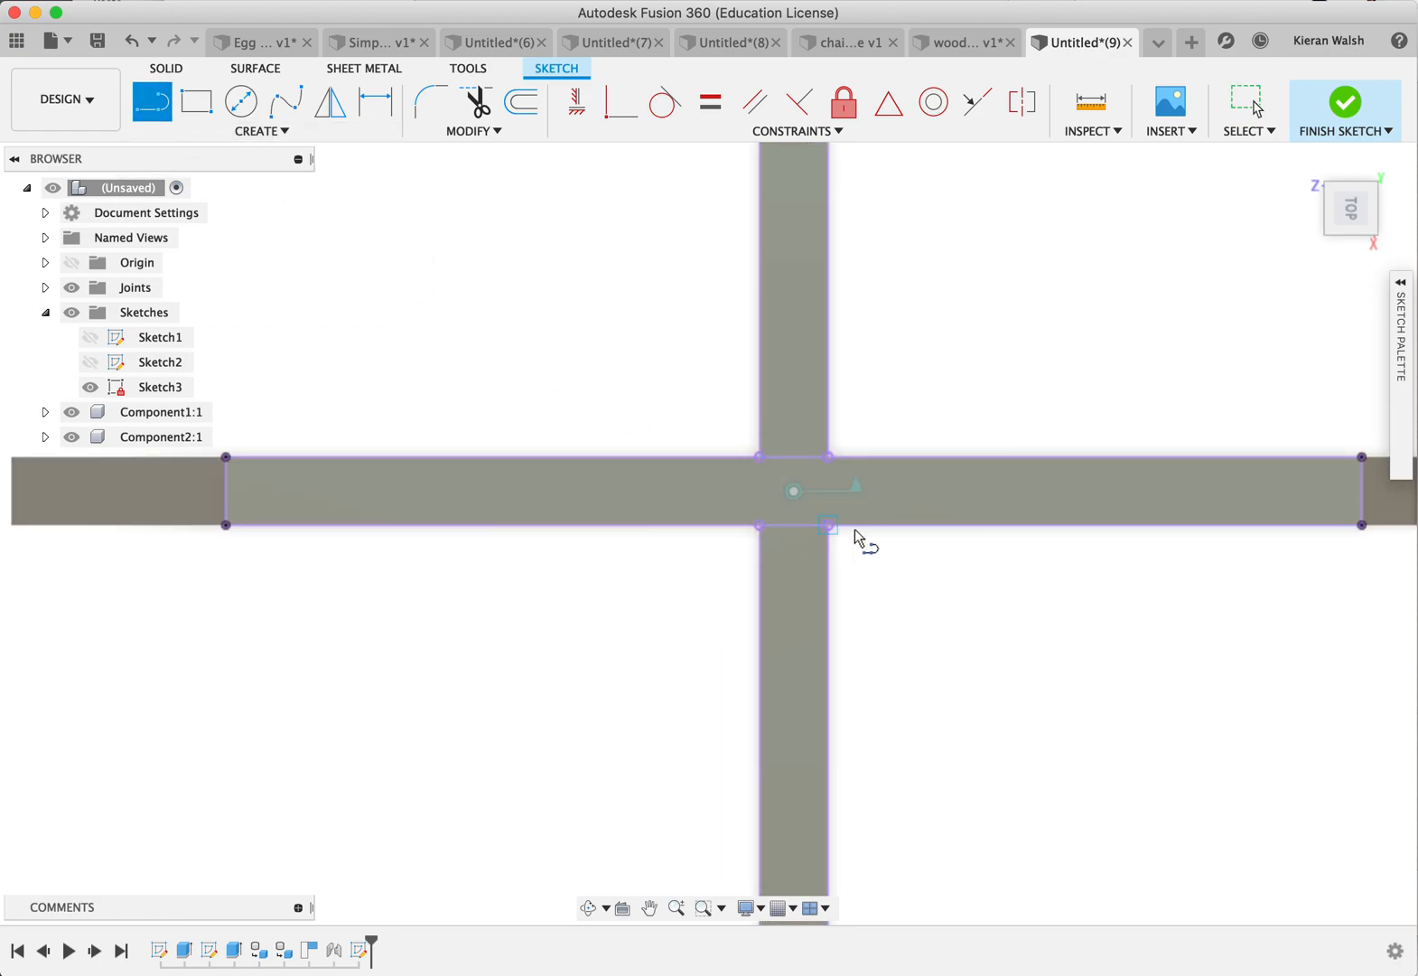
left_click(828, 457)
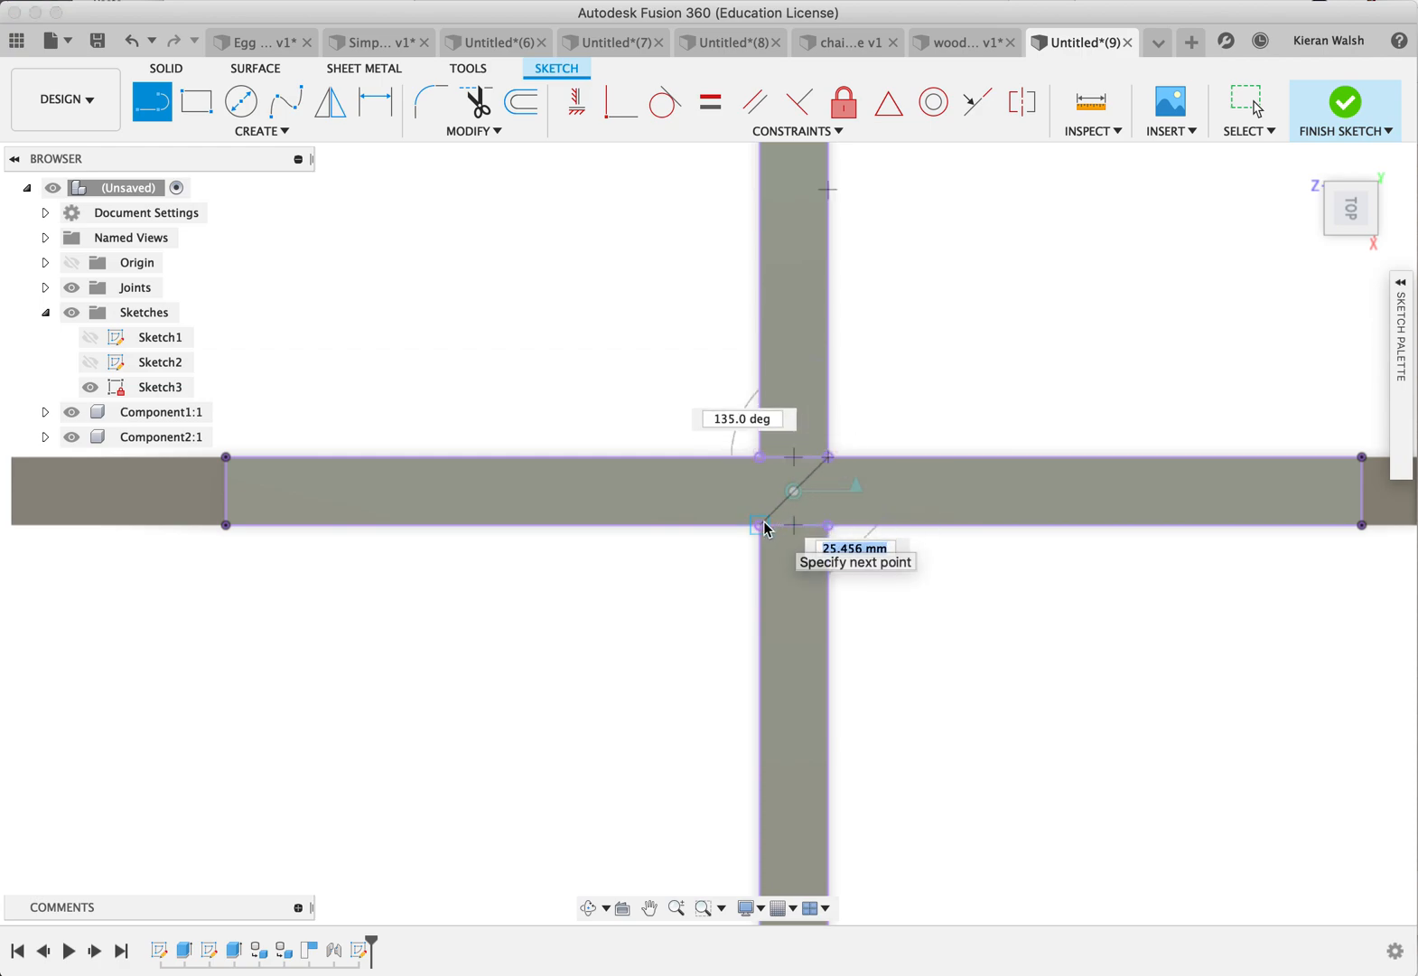
left_click(760, 525)
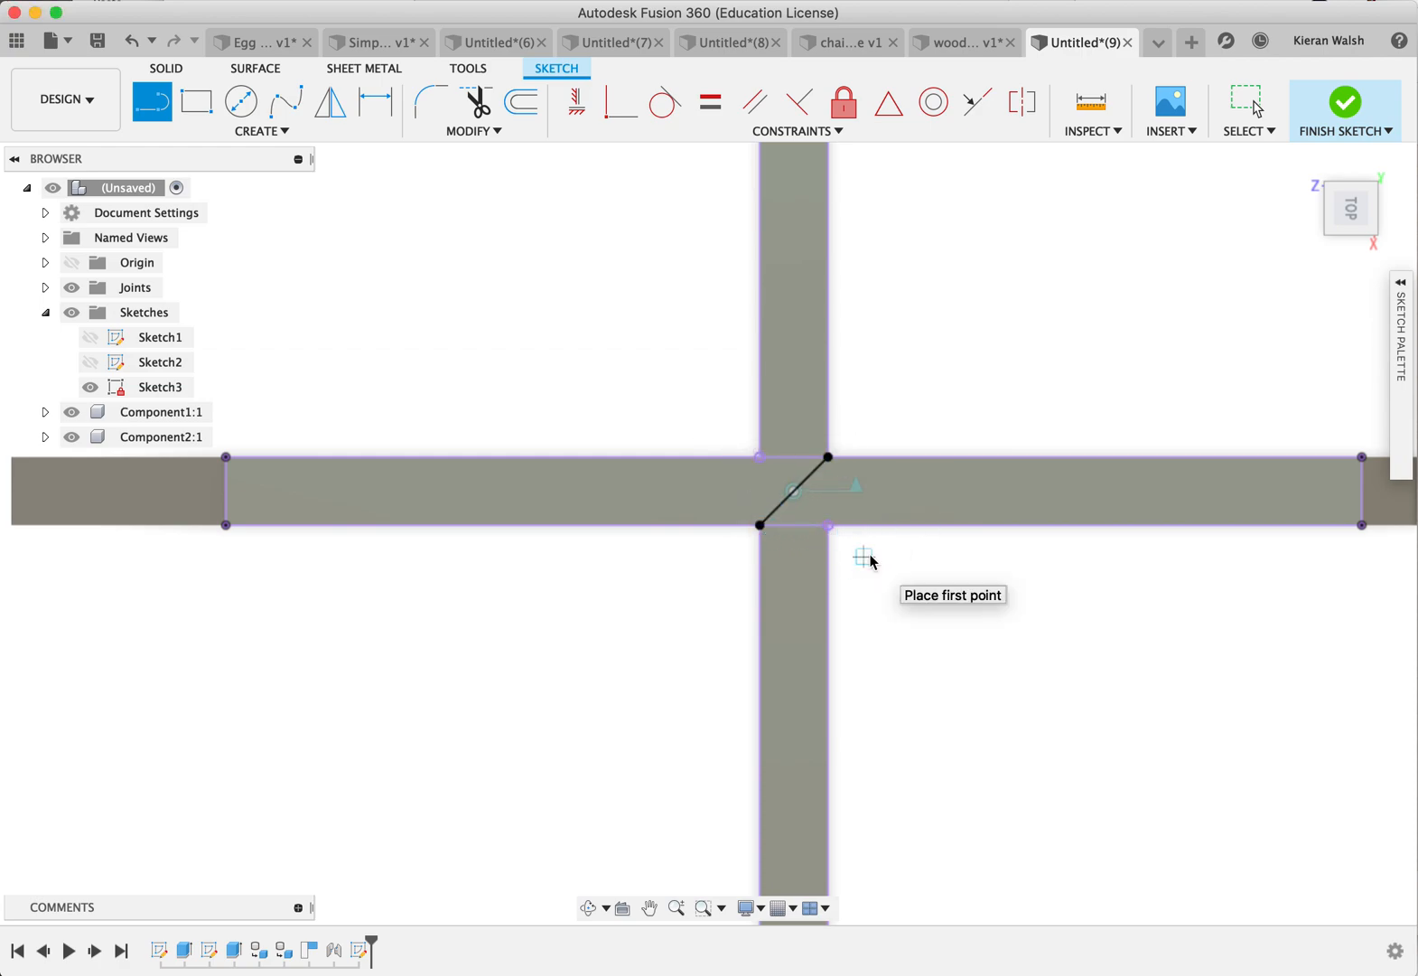
key("Escape")
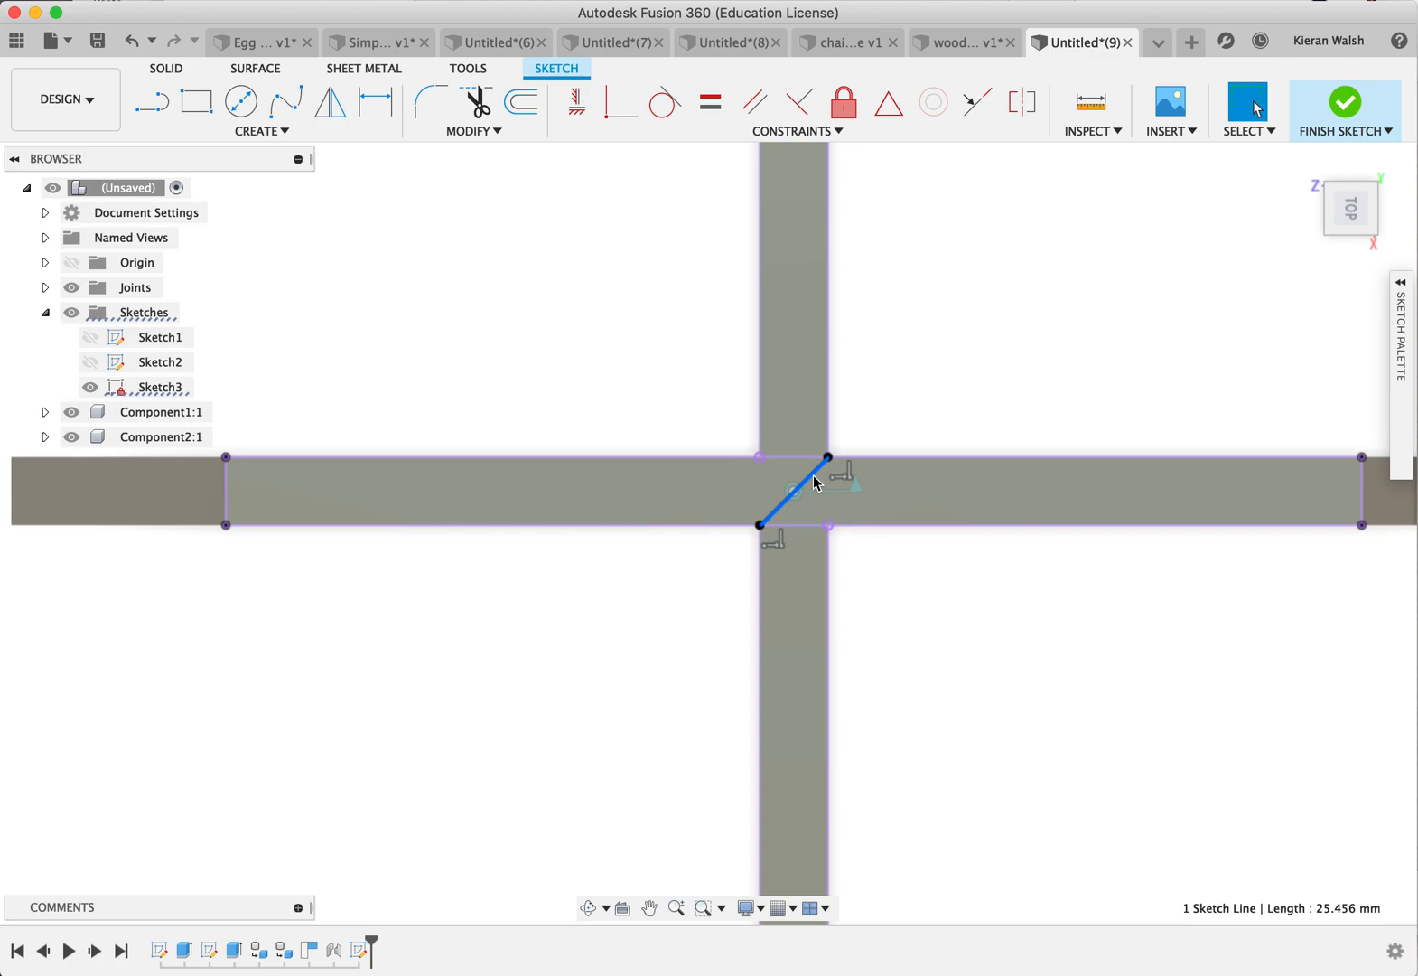
right_click(816, 482)
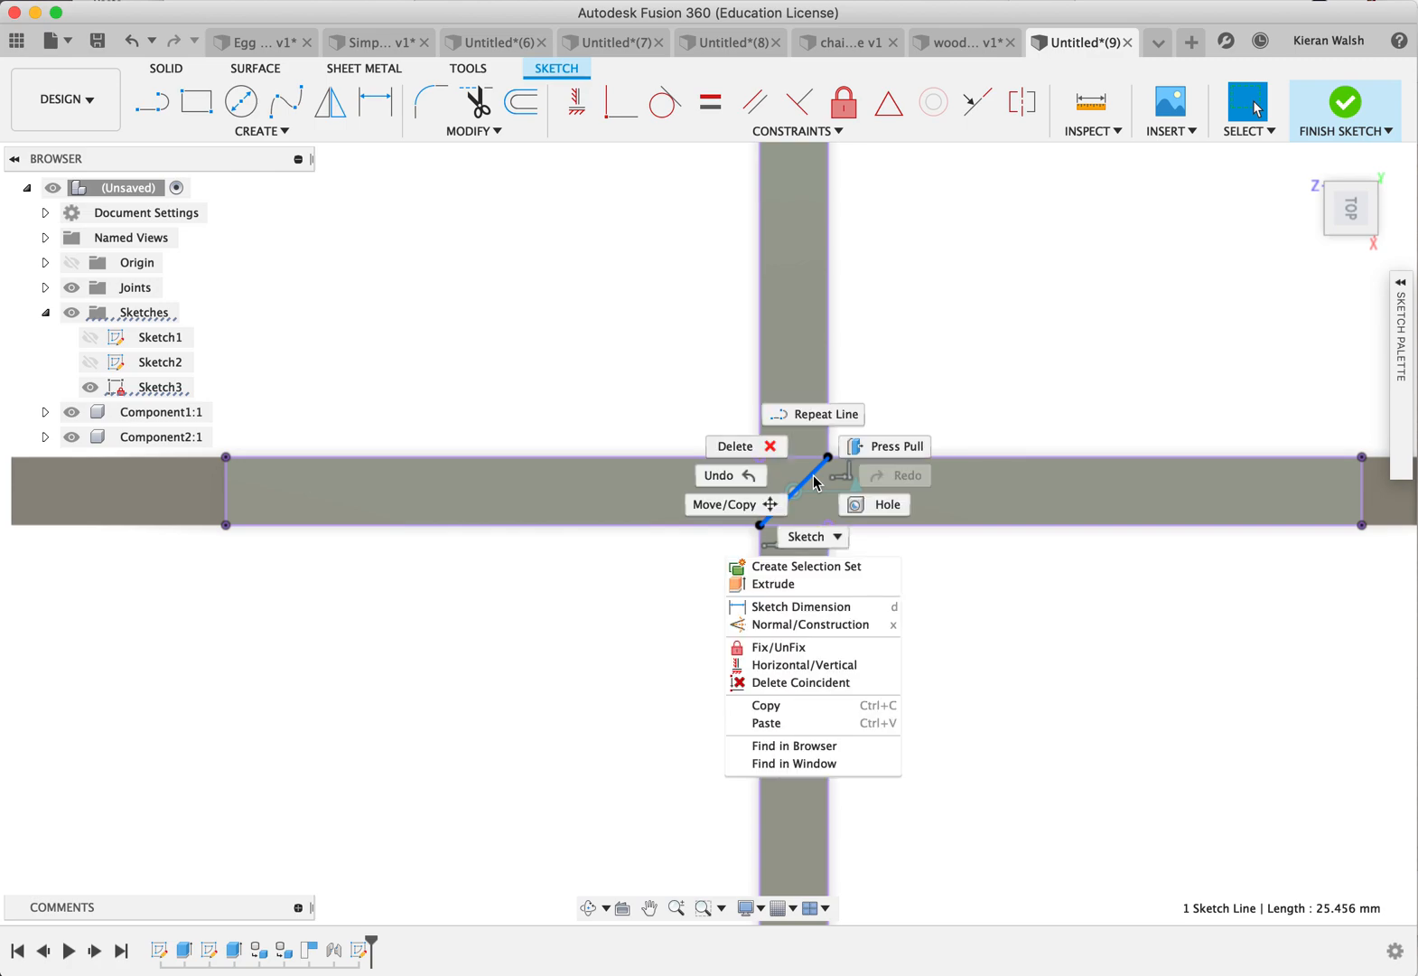
left_click(836, 626)
Step: Draw a 350 mm diameter circle centred on the midpoint of the diagonal construction line
scroll(734, 468, "down", 5)
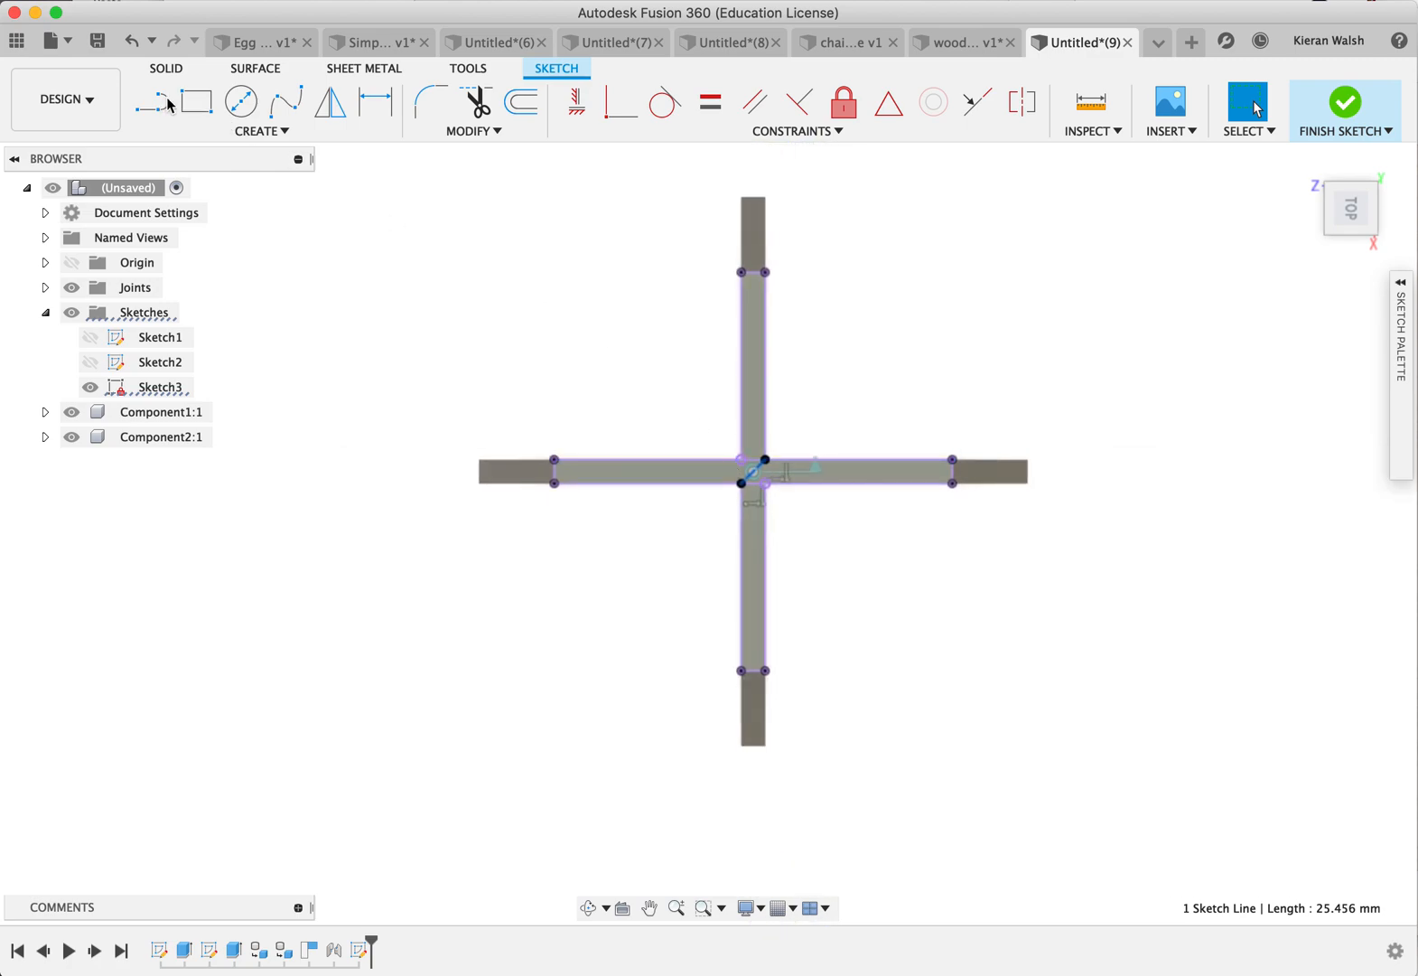
left_click(242, 104)
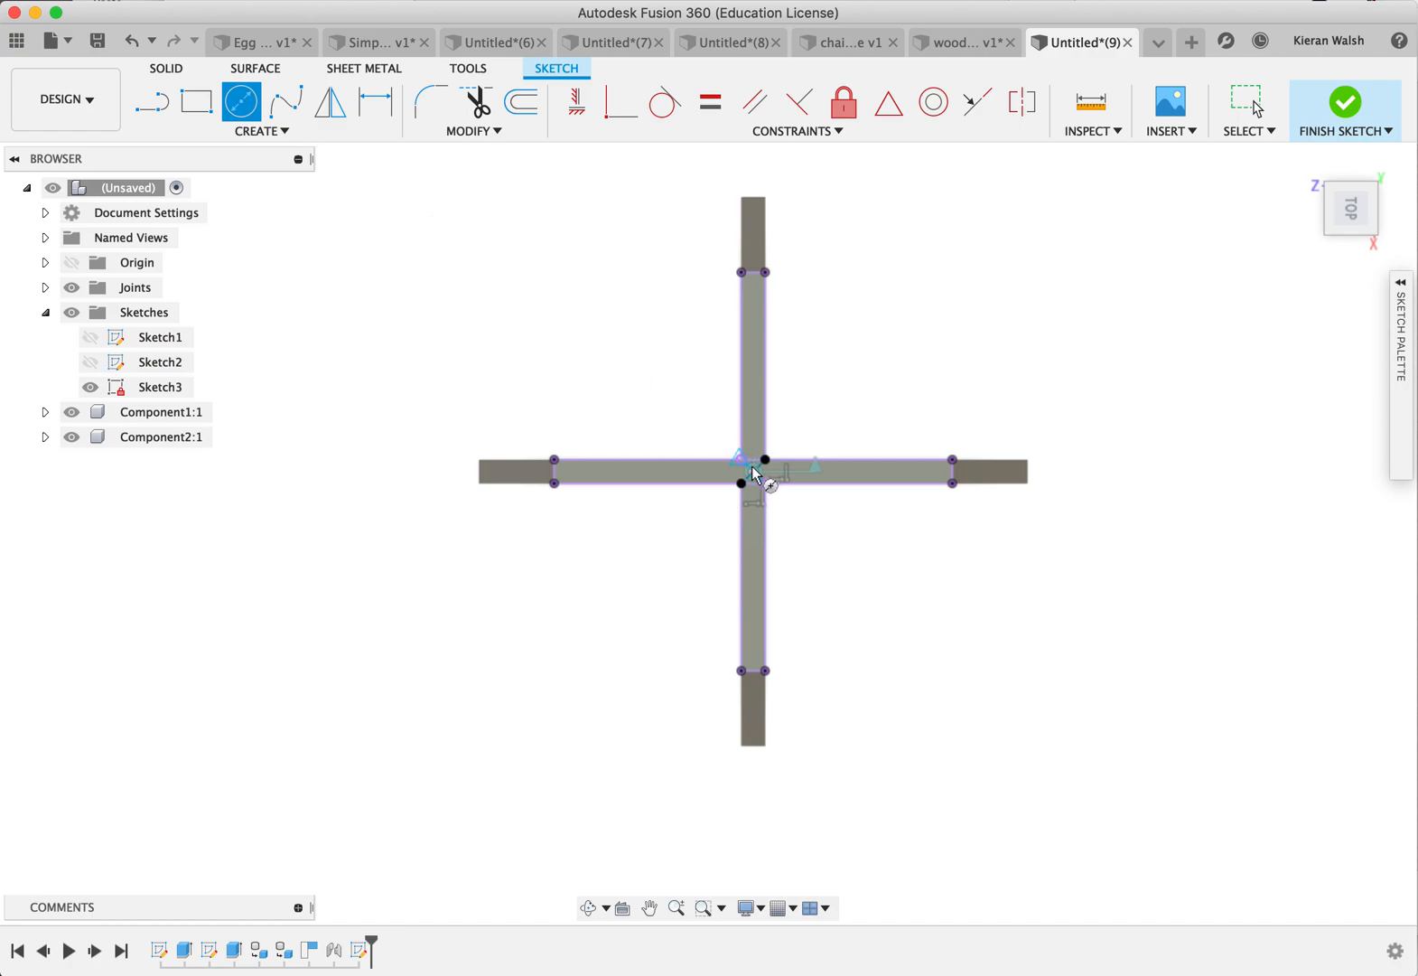
scroll(757, 473, "up", 3)
scroll(760, 486, "up", 3)
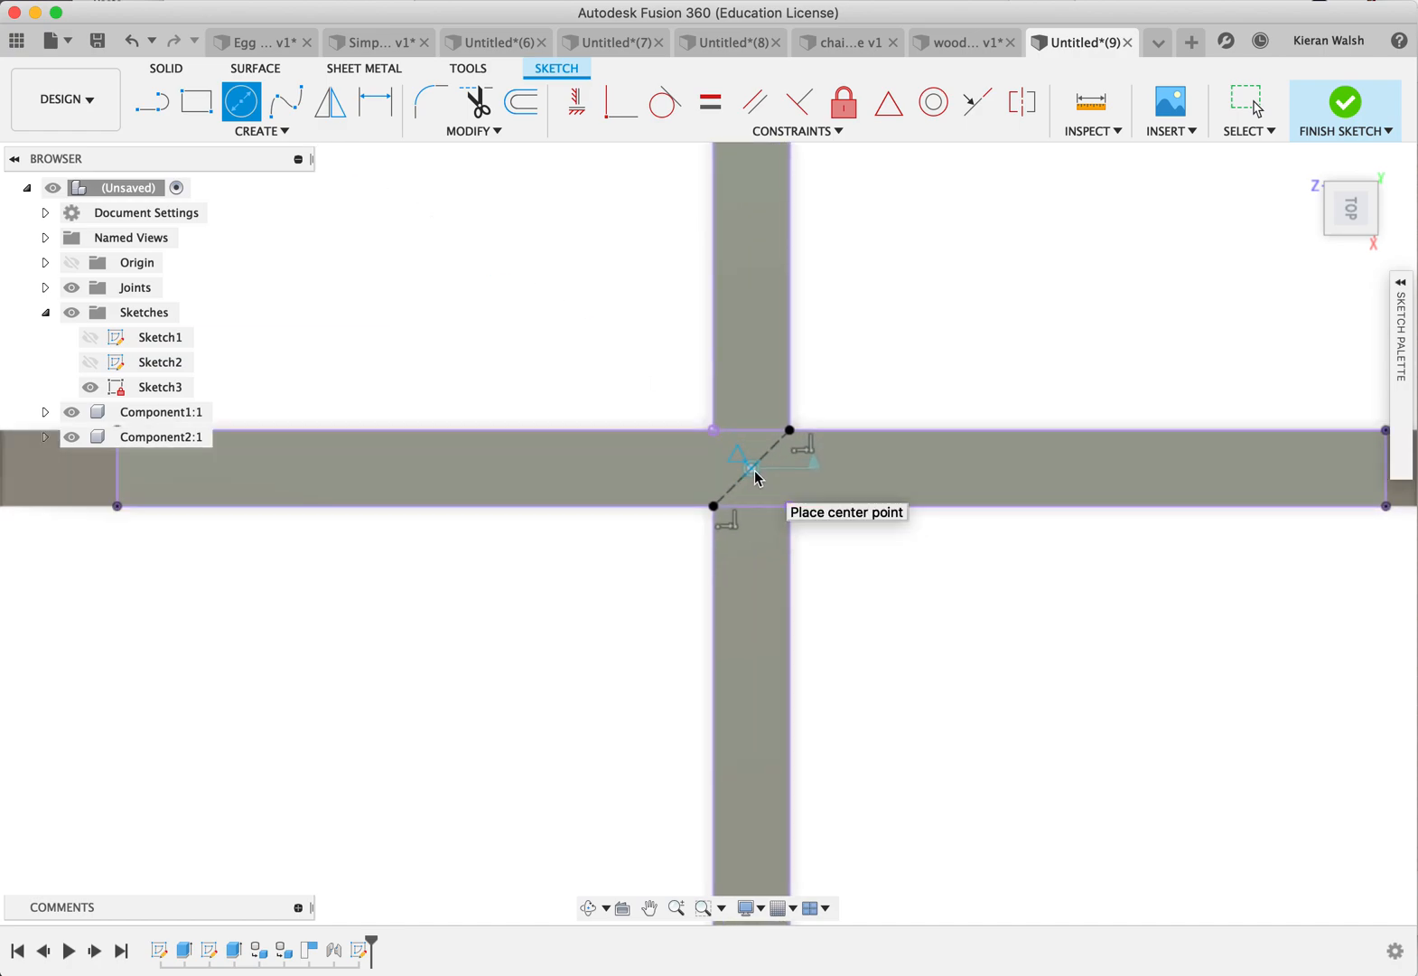
left_click(756, 475)
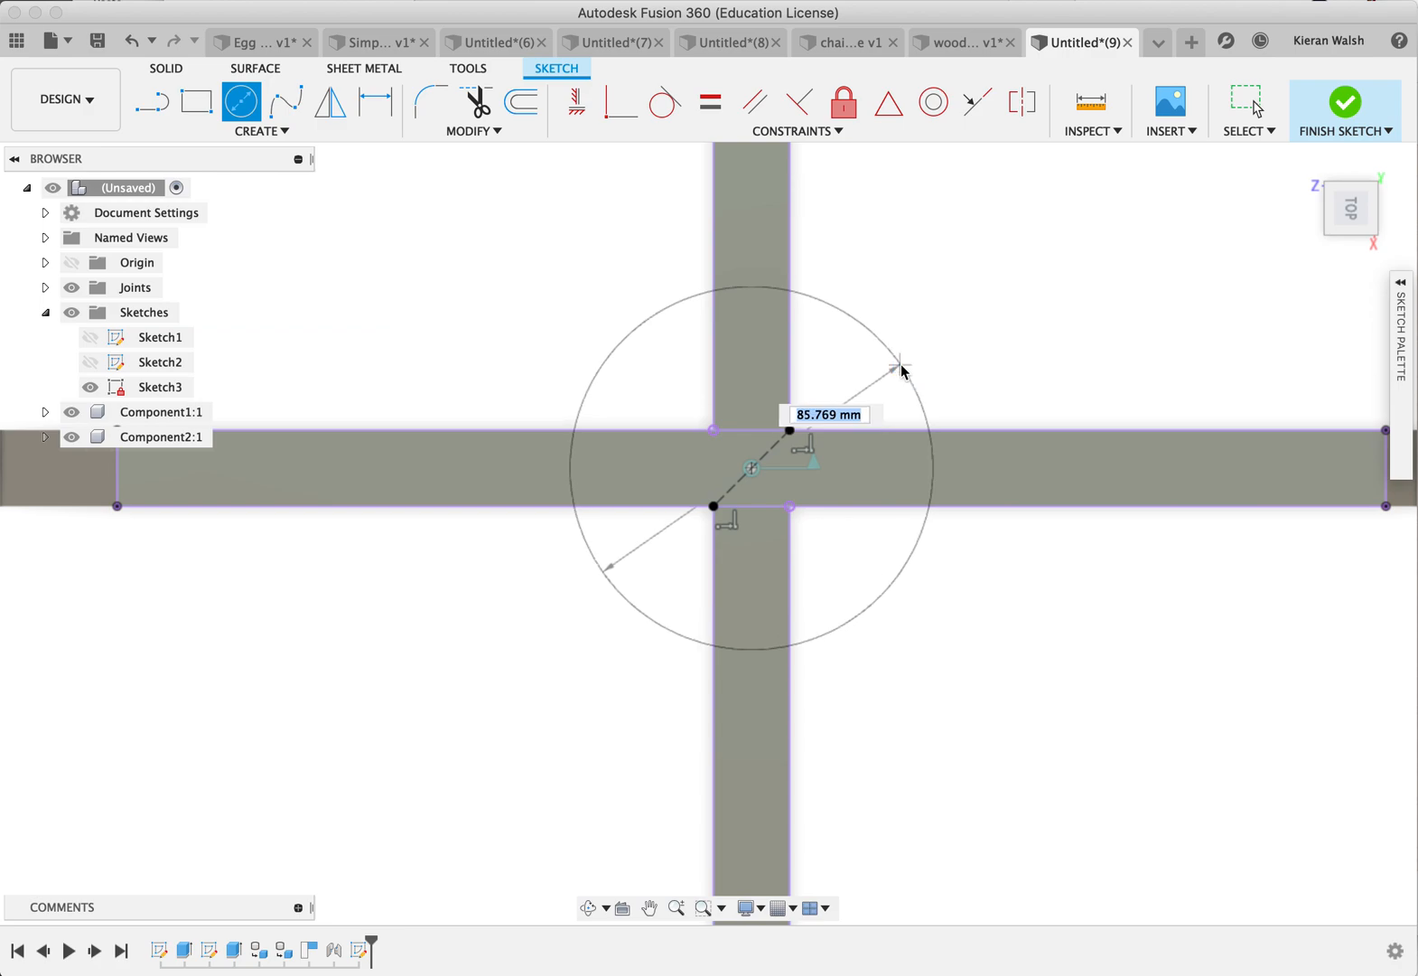
scroll(904, 366, "down", 5)
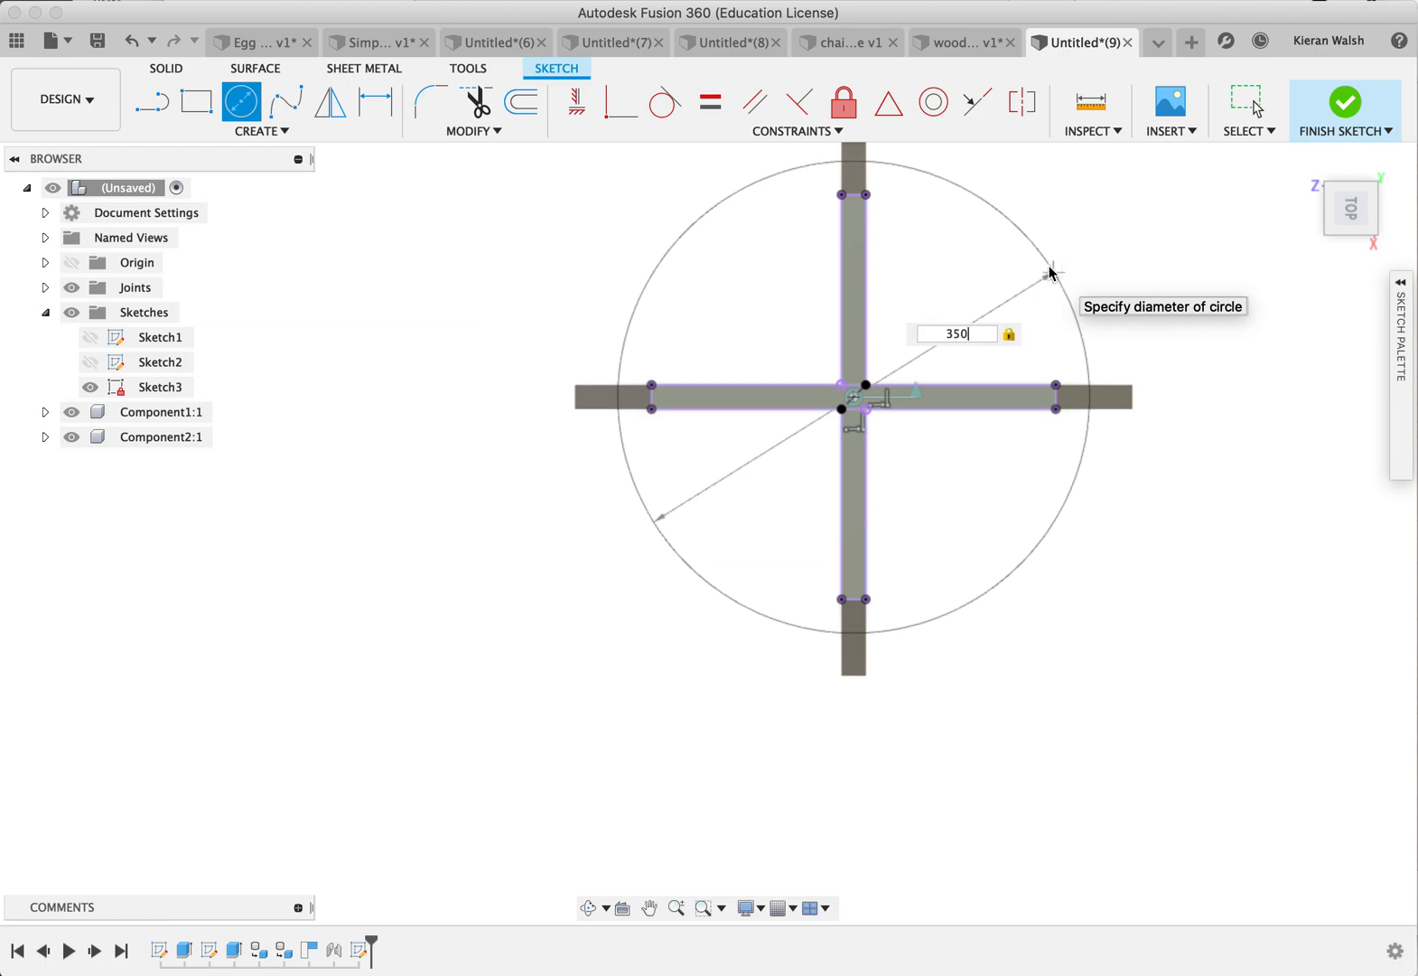
key("Return")
mouse_move(696, 401)
middle_mouse_down("shift")
mouse_move(687, 314)
mouse_move(700, 352)
mouse_move(750, 252)
mouse_move(679, 261)
middle_mouse_up("shift")
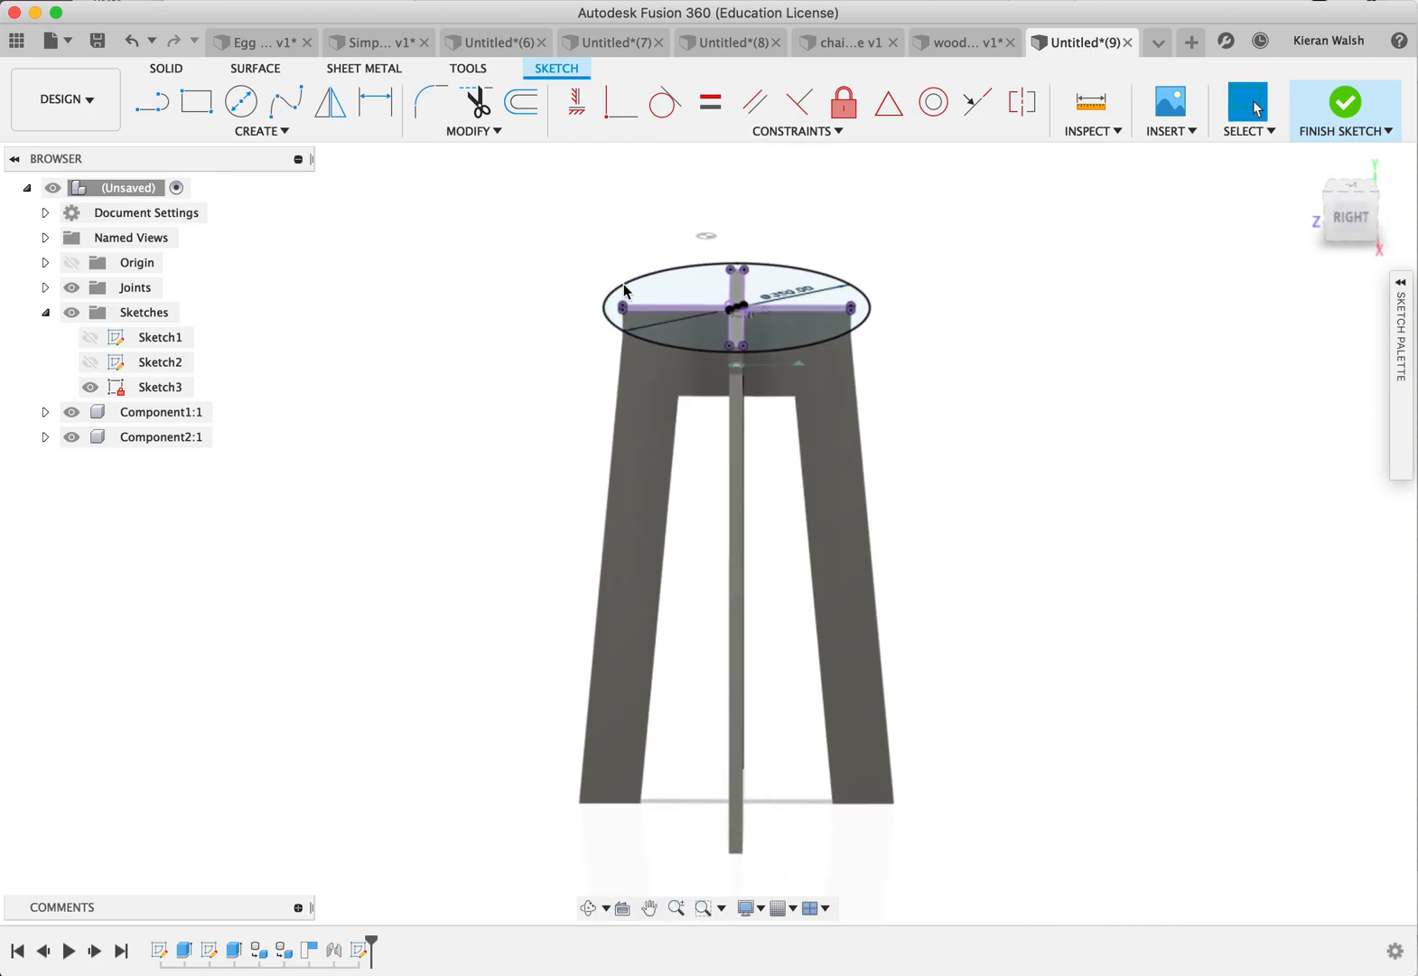
middle_click_drag(788, 262, 739, 399, "shift")
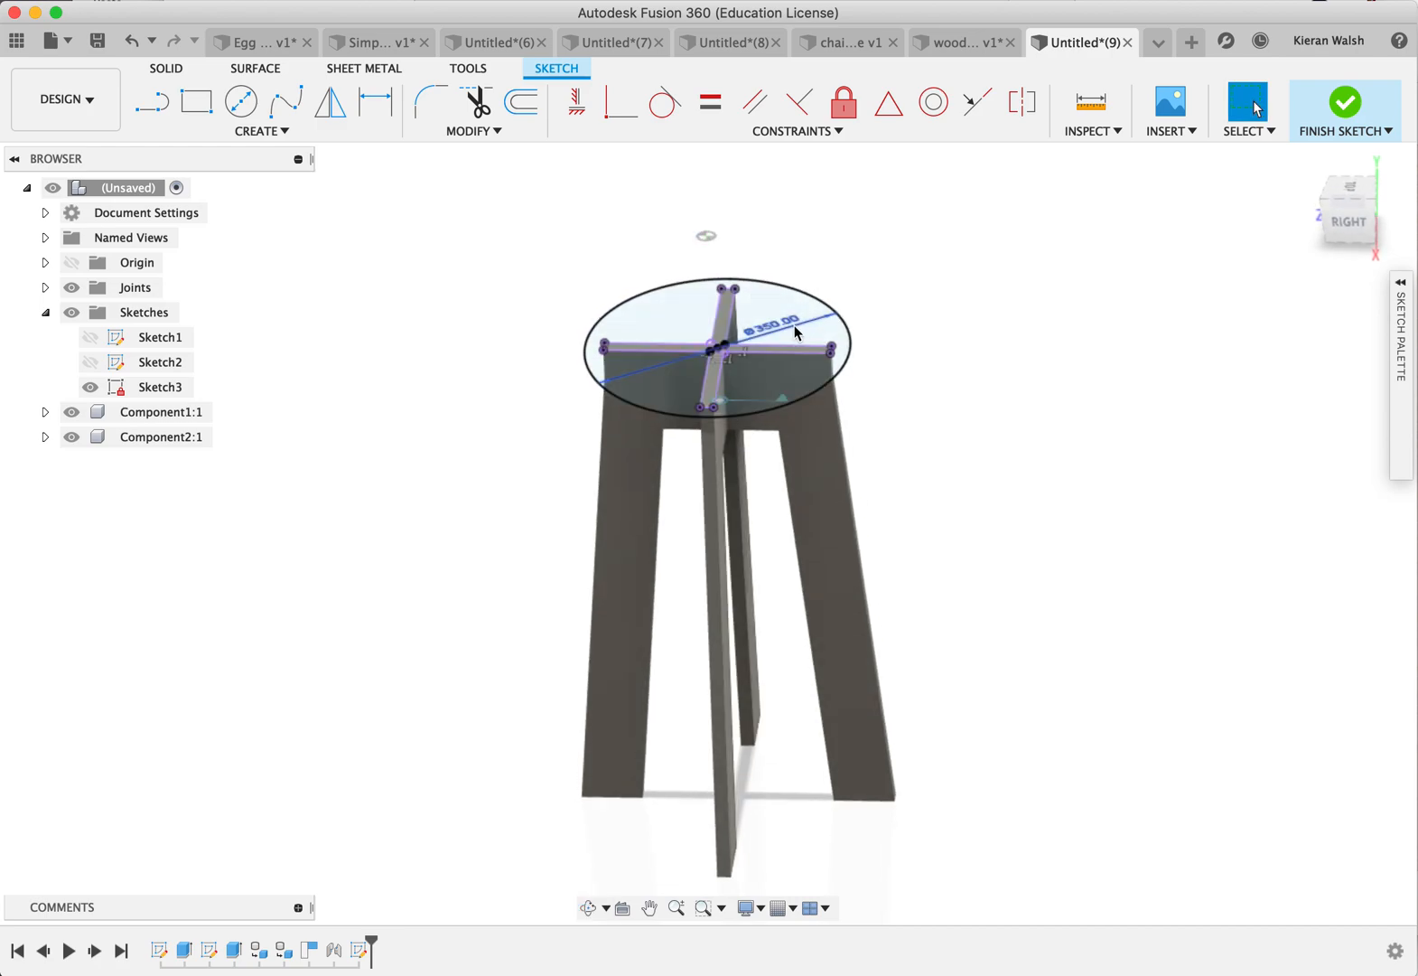
scroll(777, 333, "up", 3)
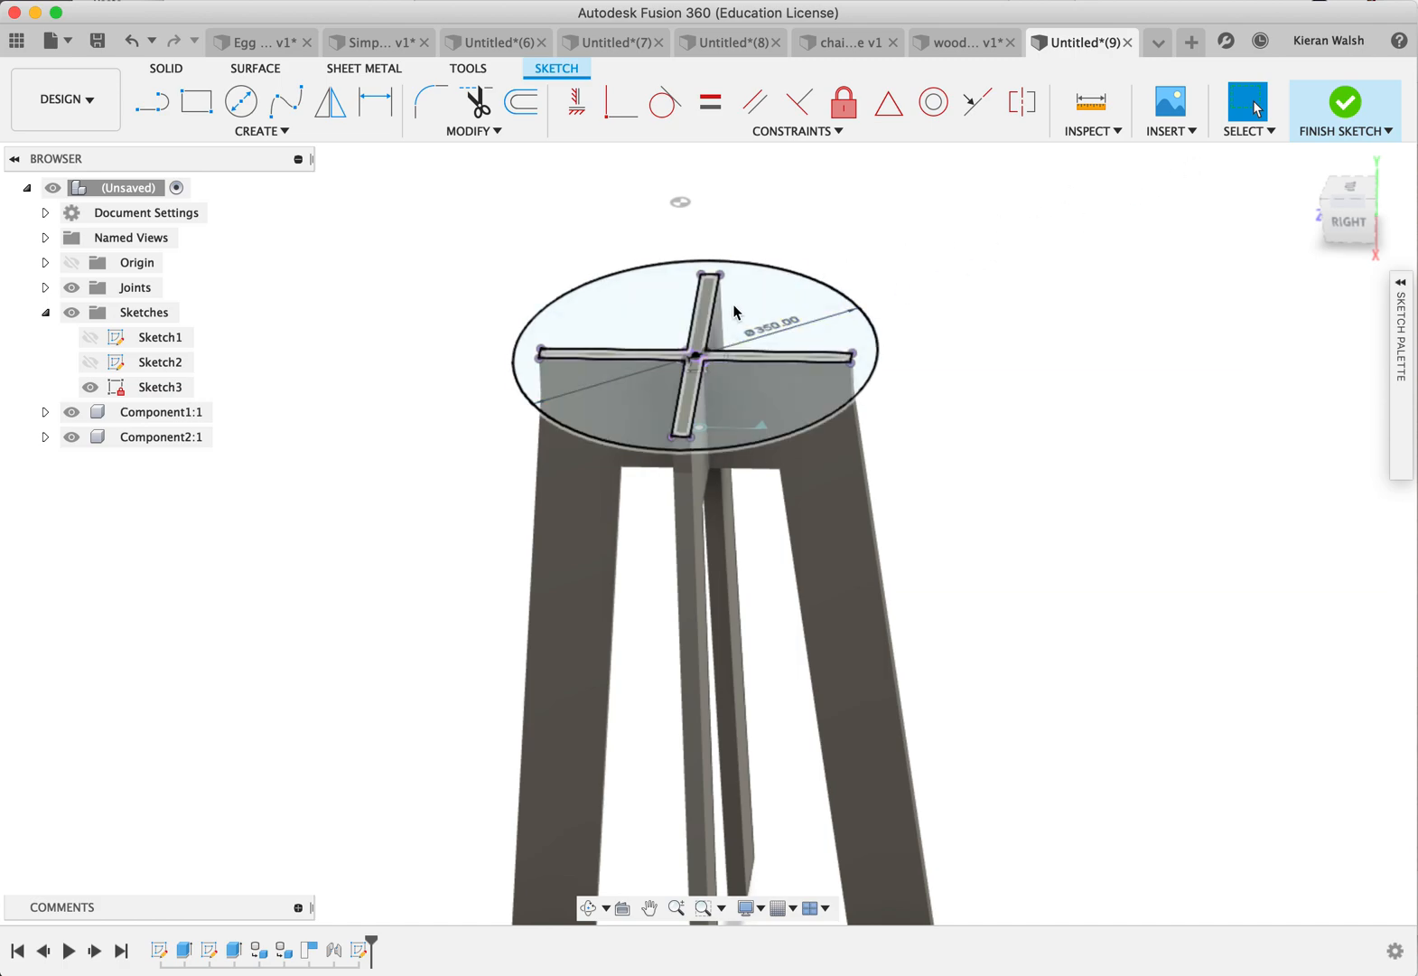
Step: Finish the sketch and extrude the circular seat profile, leaving out the cross-shaped outlines, by -40 mm as a new component
left_click(1351, 103)
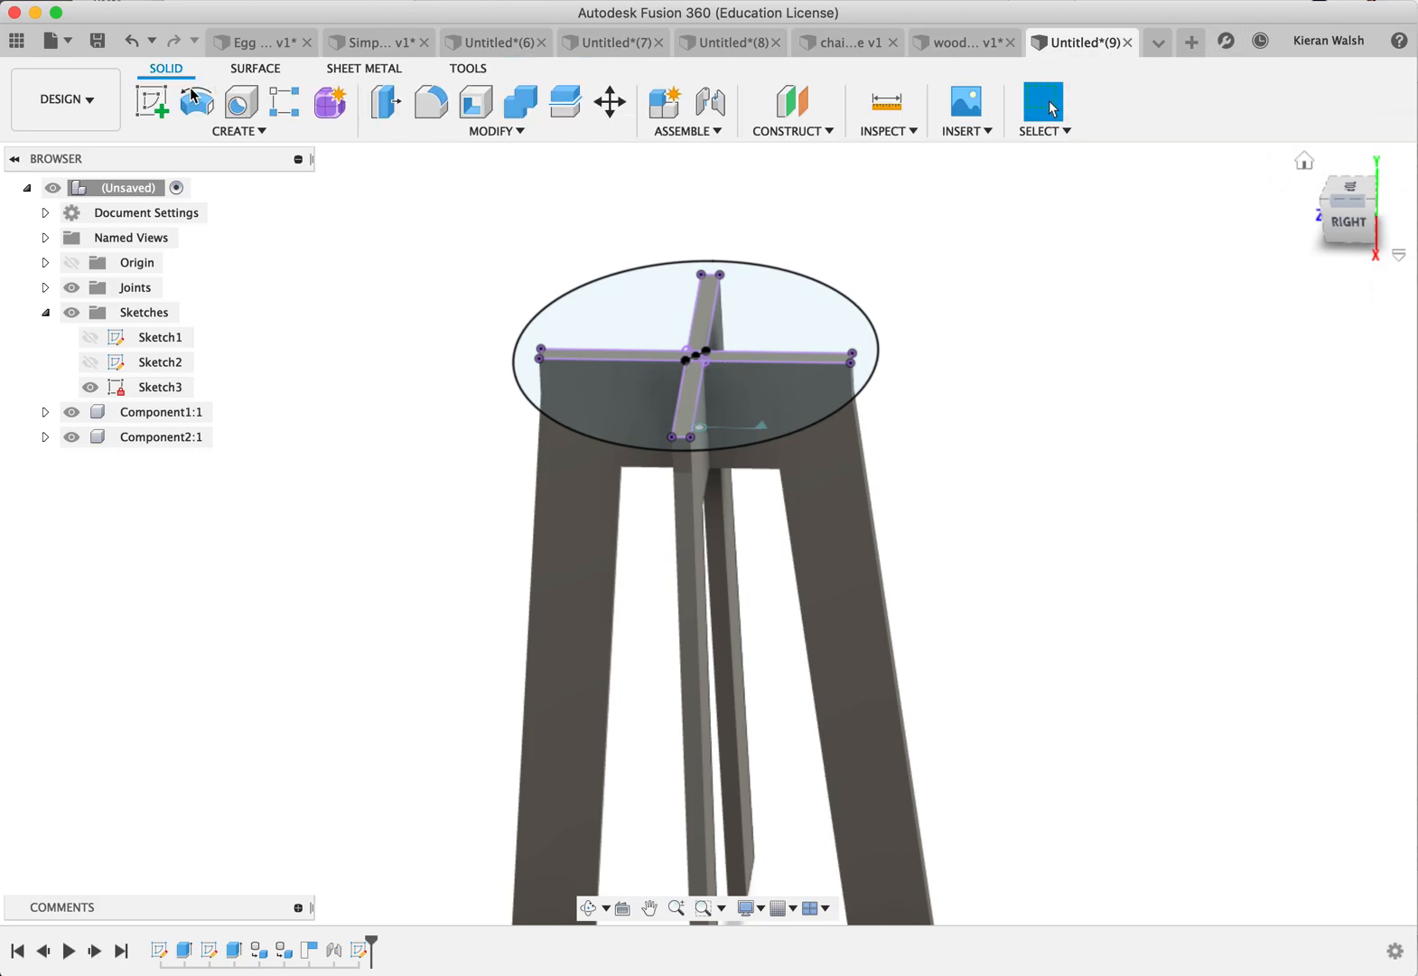
left_click(239, 133)
left_click(181, 239)
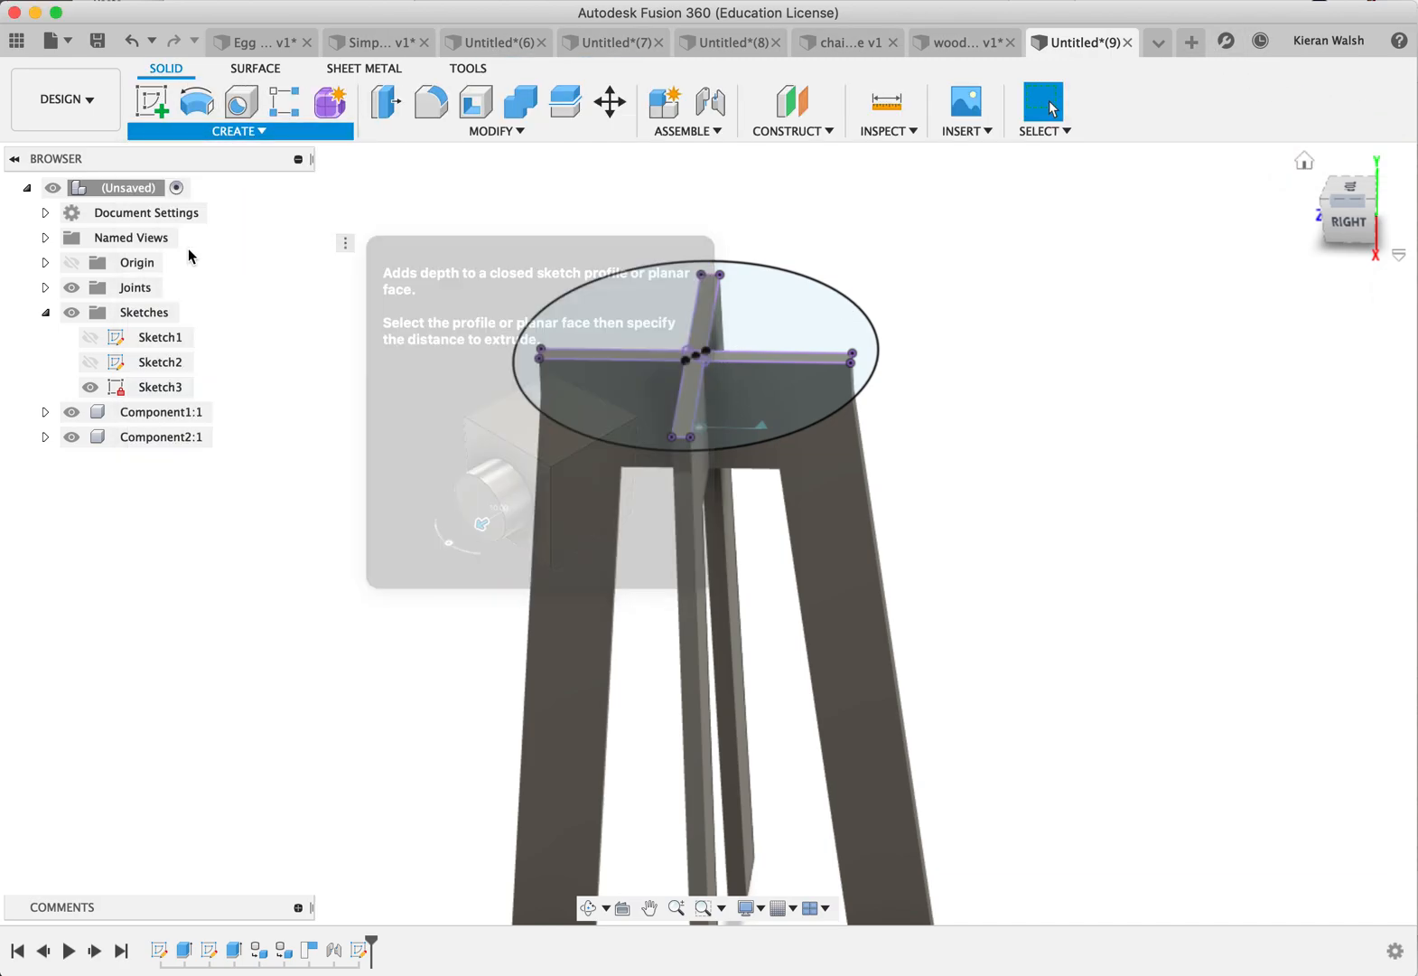
left_click(794, 332)
middle_click_drag(783, 327, 693, 363, "shift")
scroll(722, 371, "up", 5)
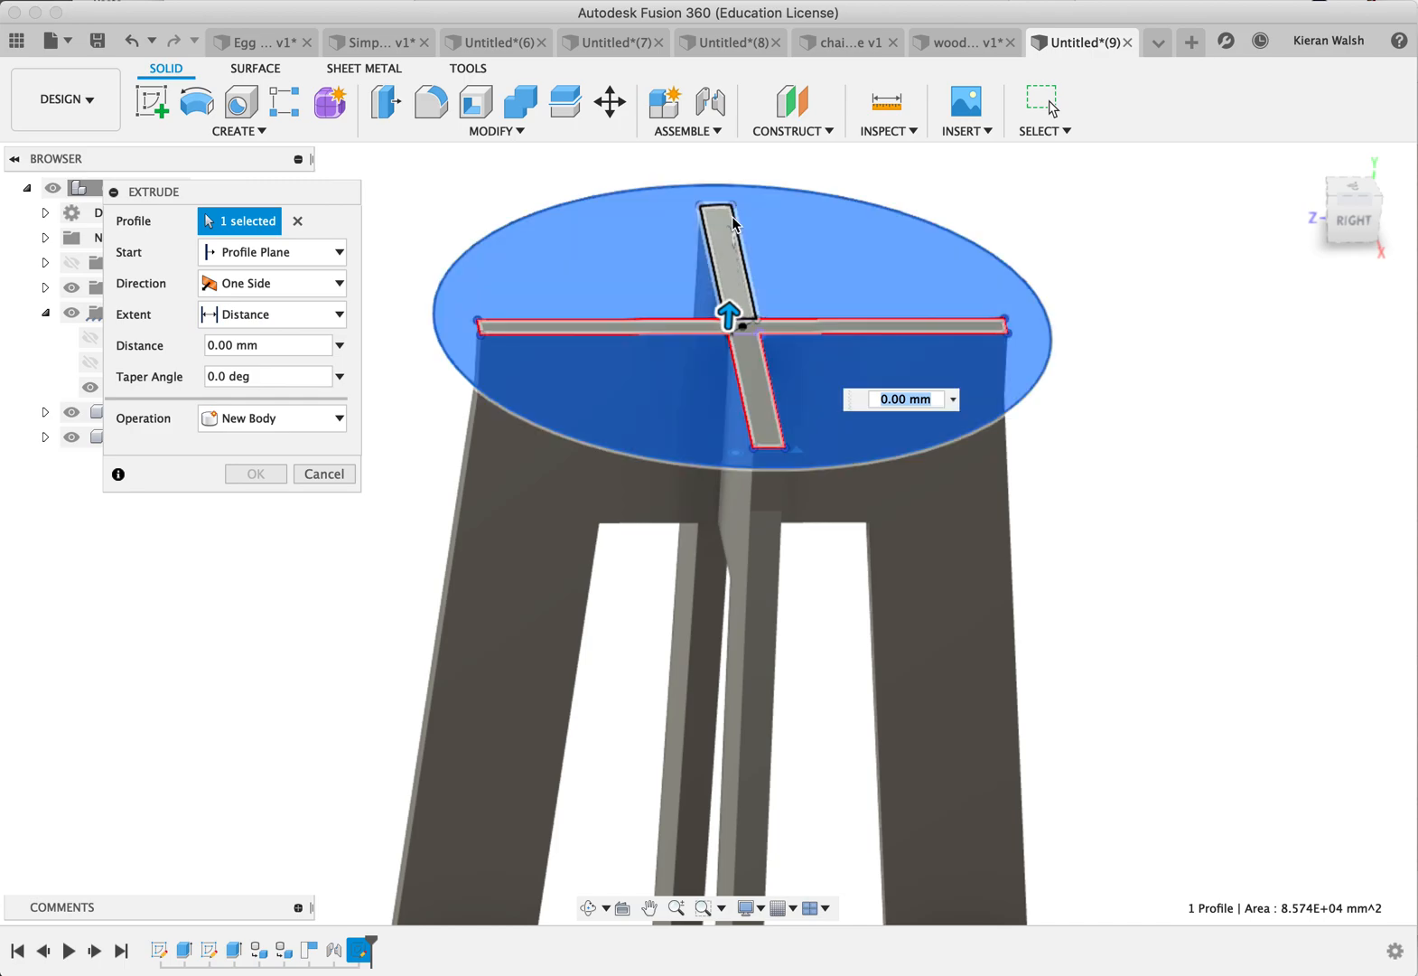
left_click_drag(730, 313, 723, 431)
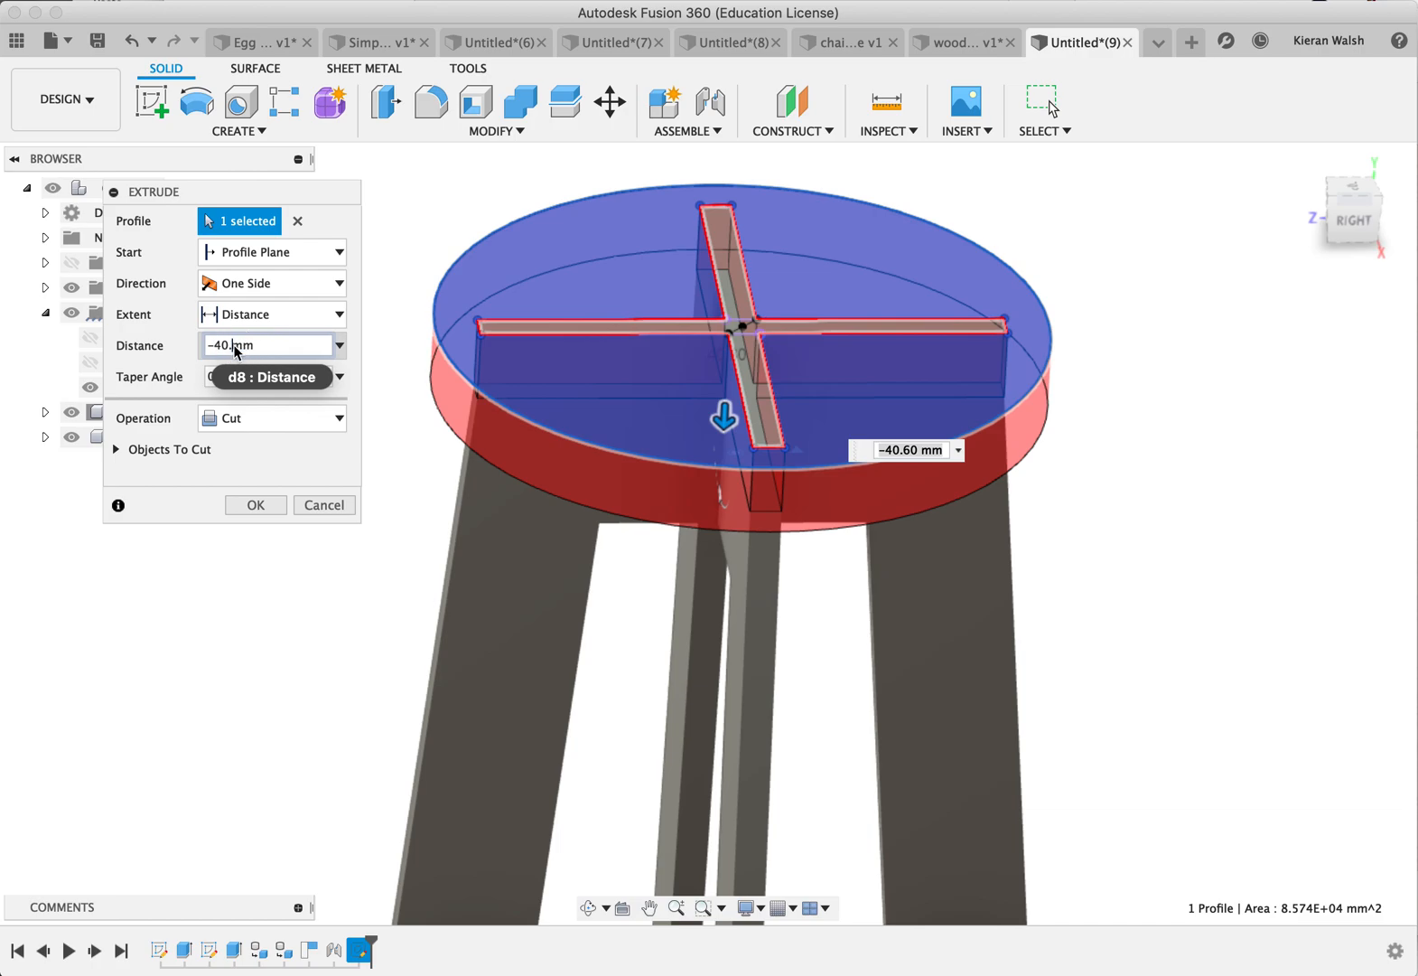
left_click(288, 427)
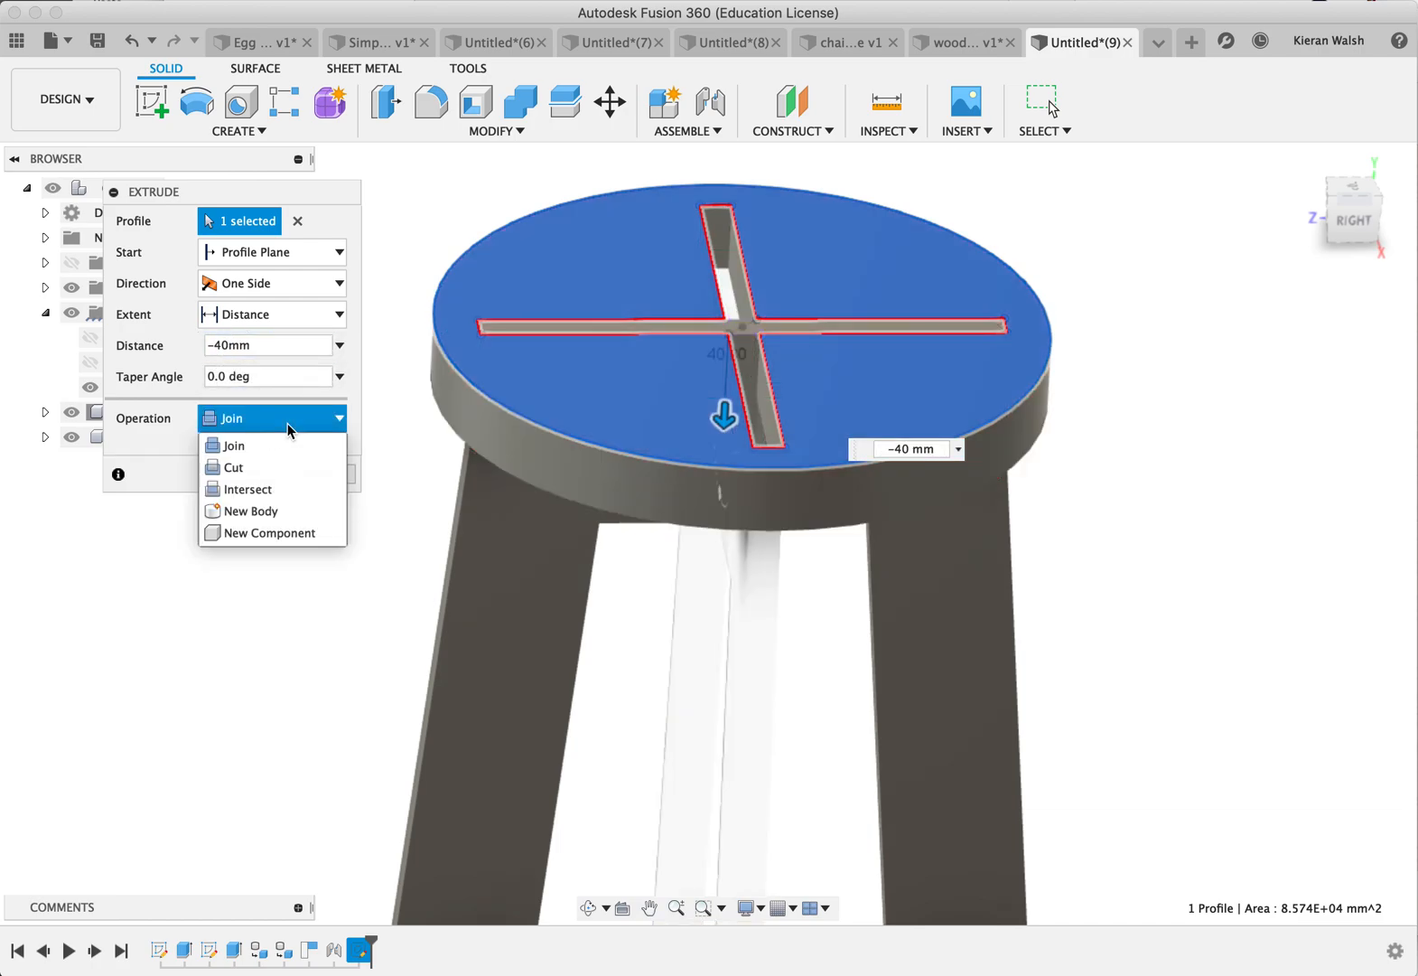
left_click(259, 532)
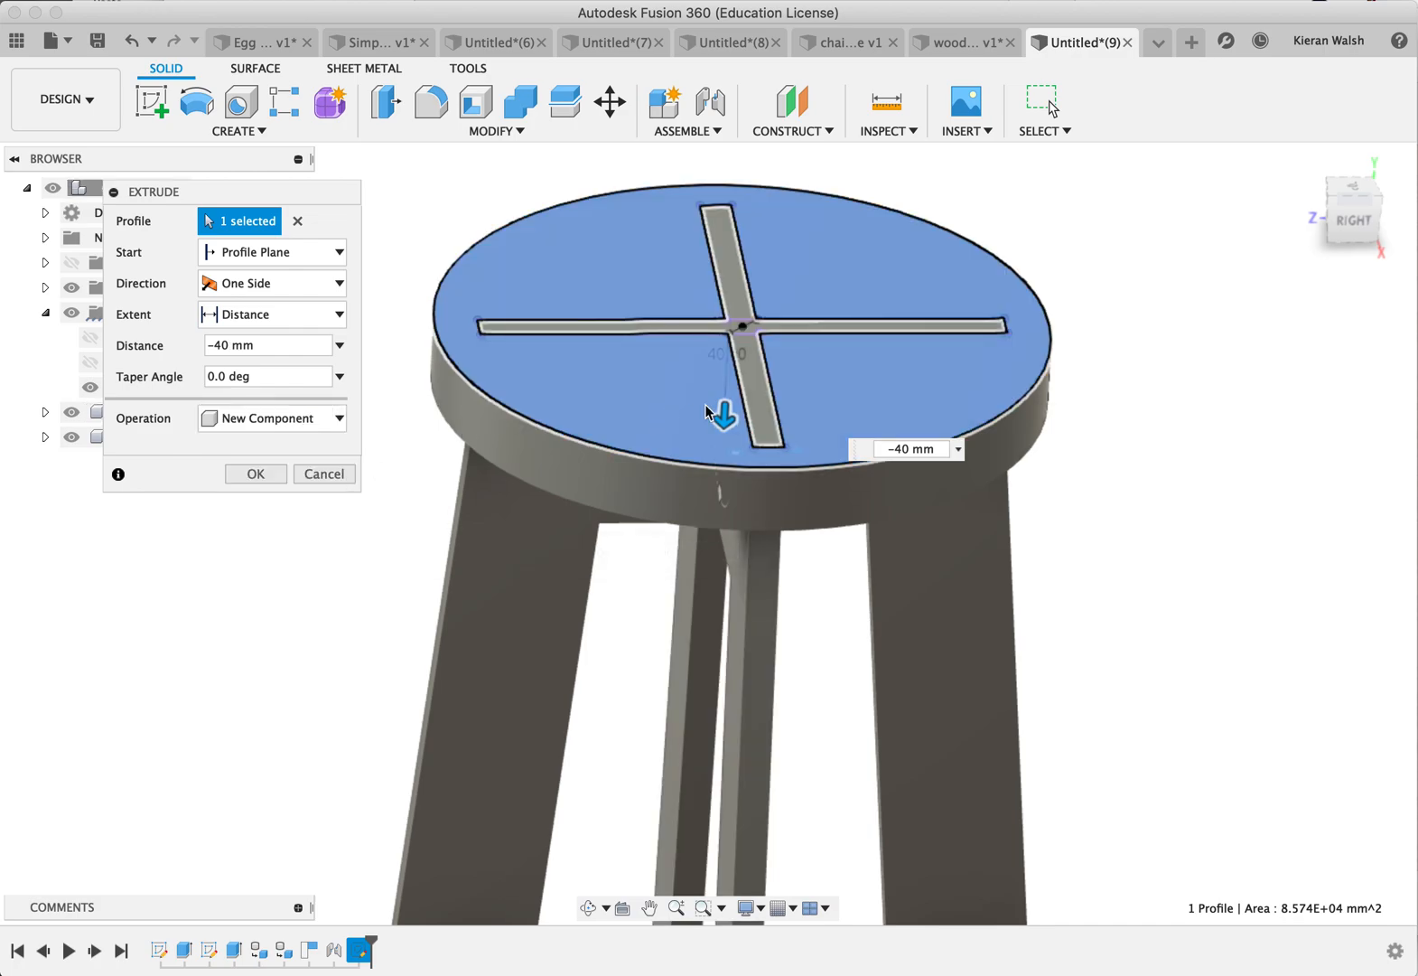
left_click(255, 474)
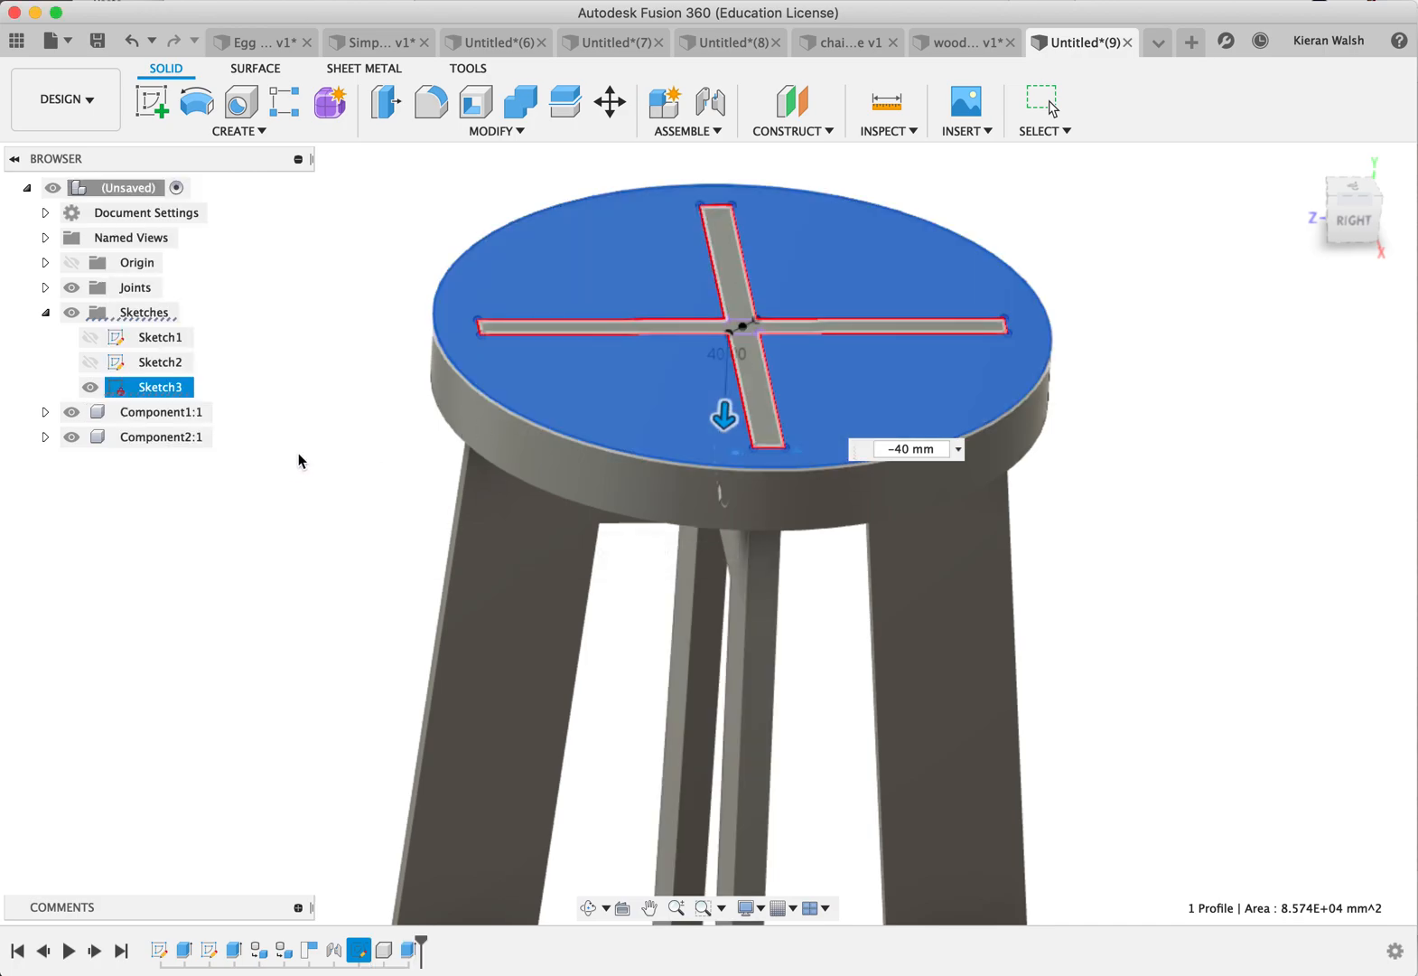
Step: Move the seat clear of the leg frames, then start a joint and capture the seat's current position
mouse_move(451, 412)
middle_mouse_down("shift")
mouse_move(590, 399)
mouse_move(698, 461)
mouse_move(687, 445)
middle_mouse_up("shift")
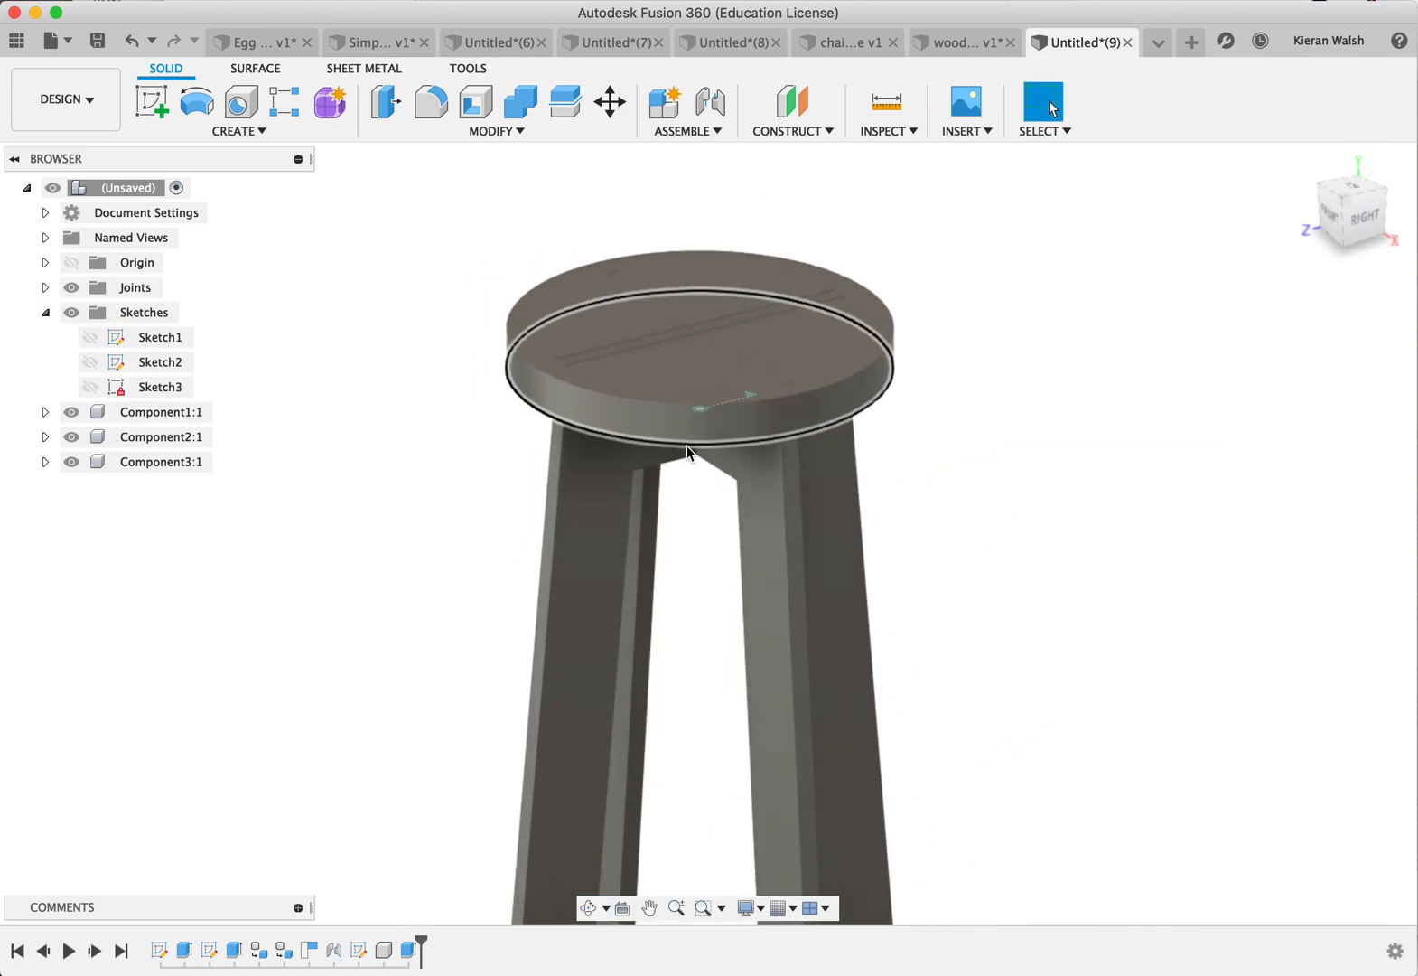
middle_click_drag(1021, 359, 804, 398, "shift")
left_click_drag(526, 291, 699, 282)
left_click(684, 133)
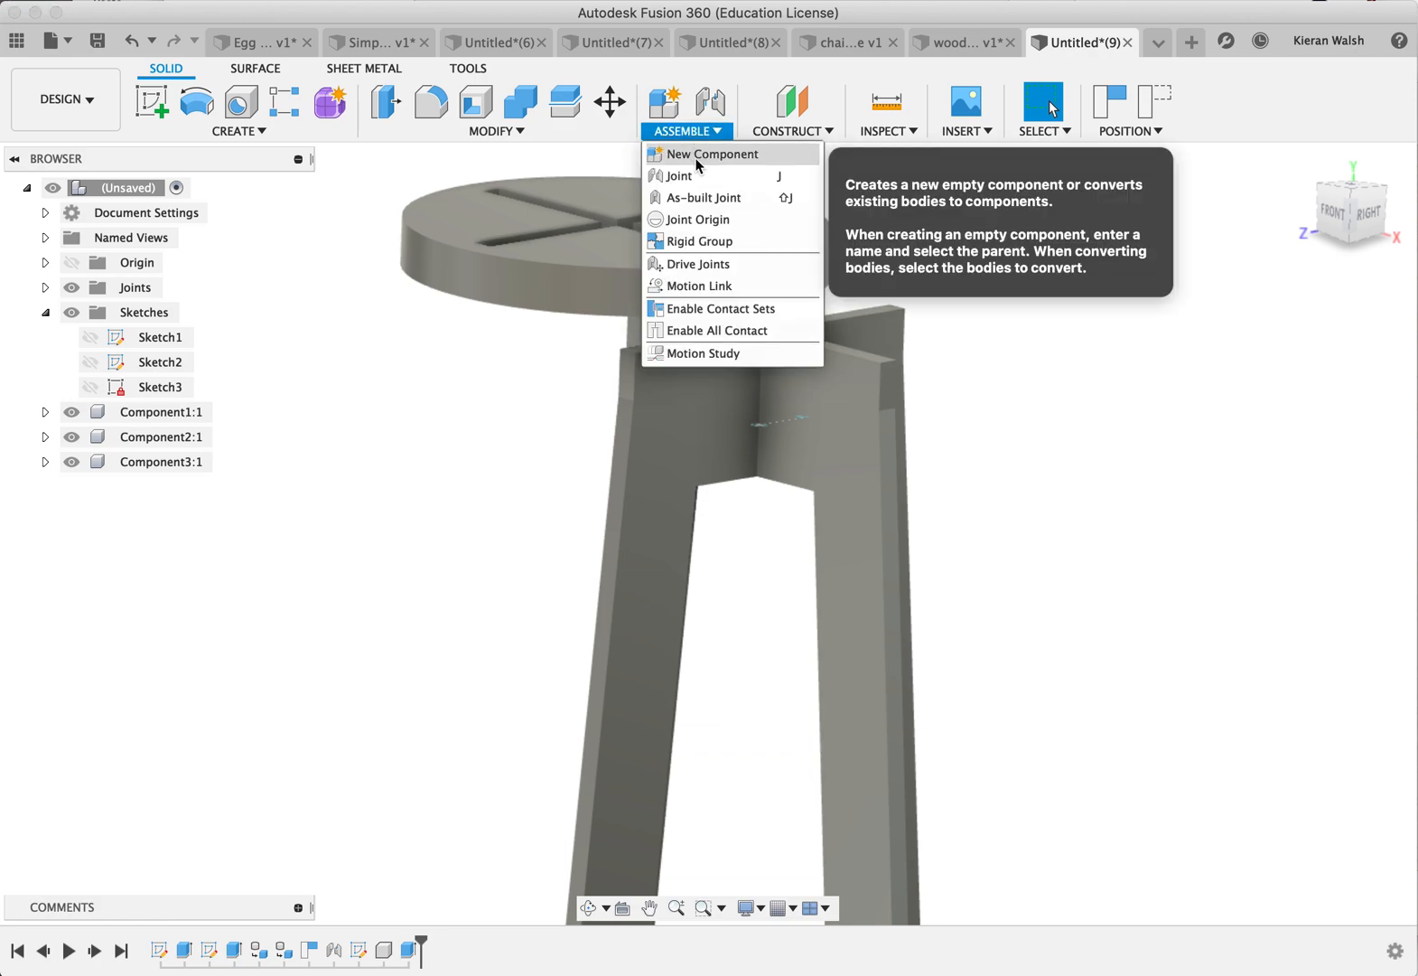
left_click(697, 177)
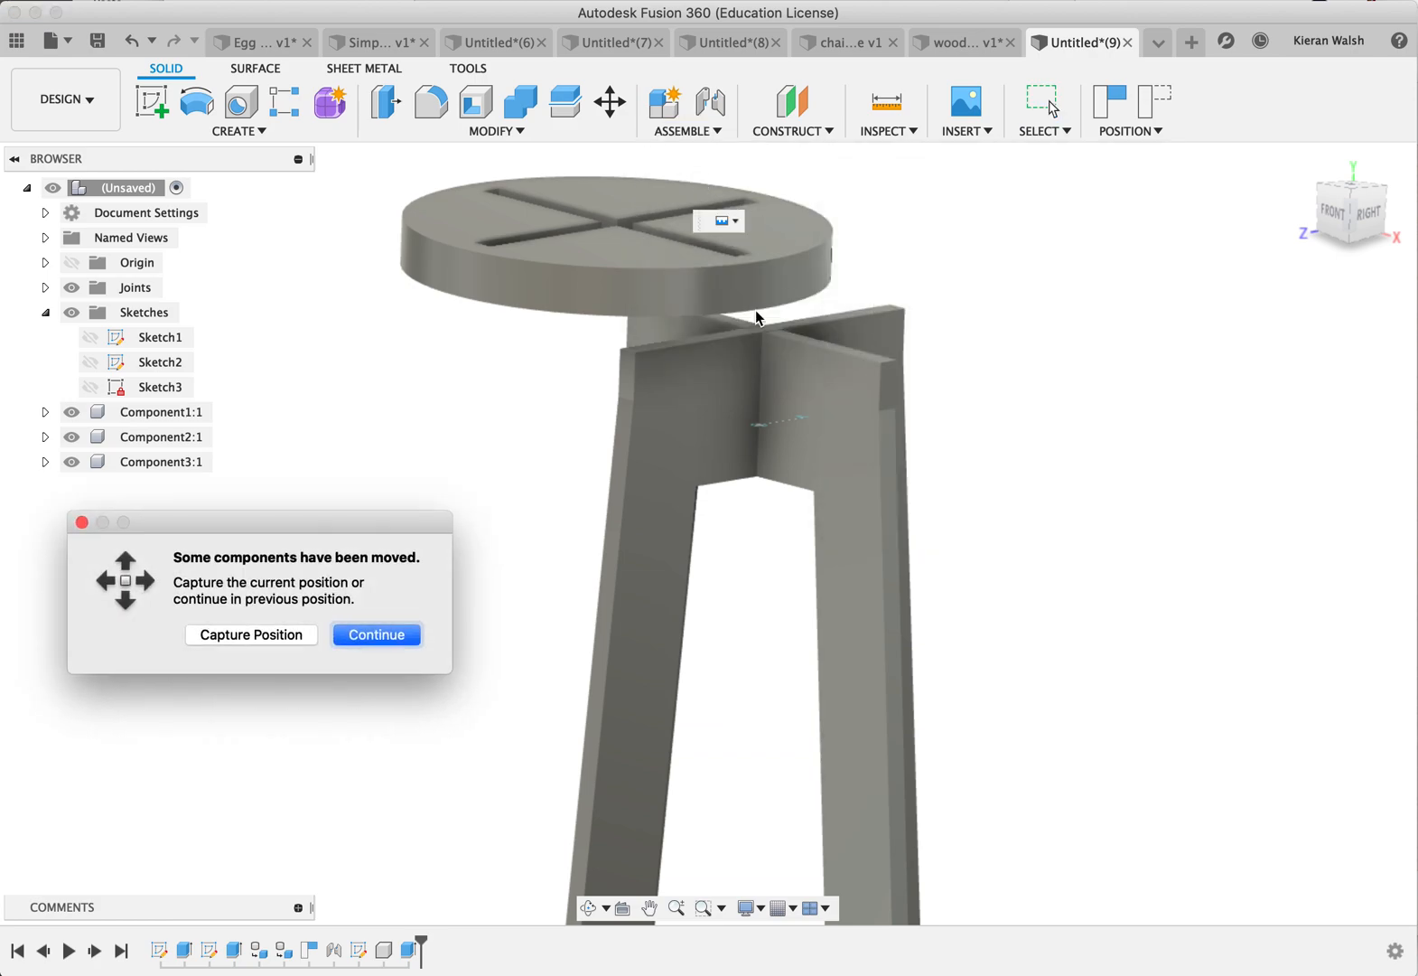
left_click(290, 633)
Step: Set the seat's joint snap at the midpoint of the lower edge on a slot's end face
left_click_drag(497, 161, 337, 224)
mouse_move(642, 316)
middle_mouse_down("shift")
mouse_move(652, 277)
mouse_move(625, 338)
middle_mouse_up("shift")
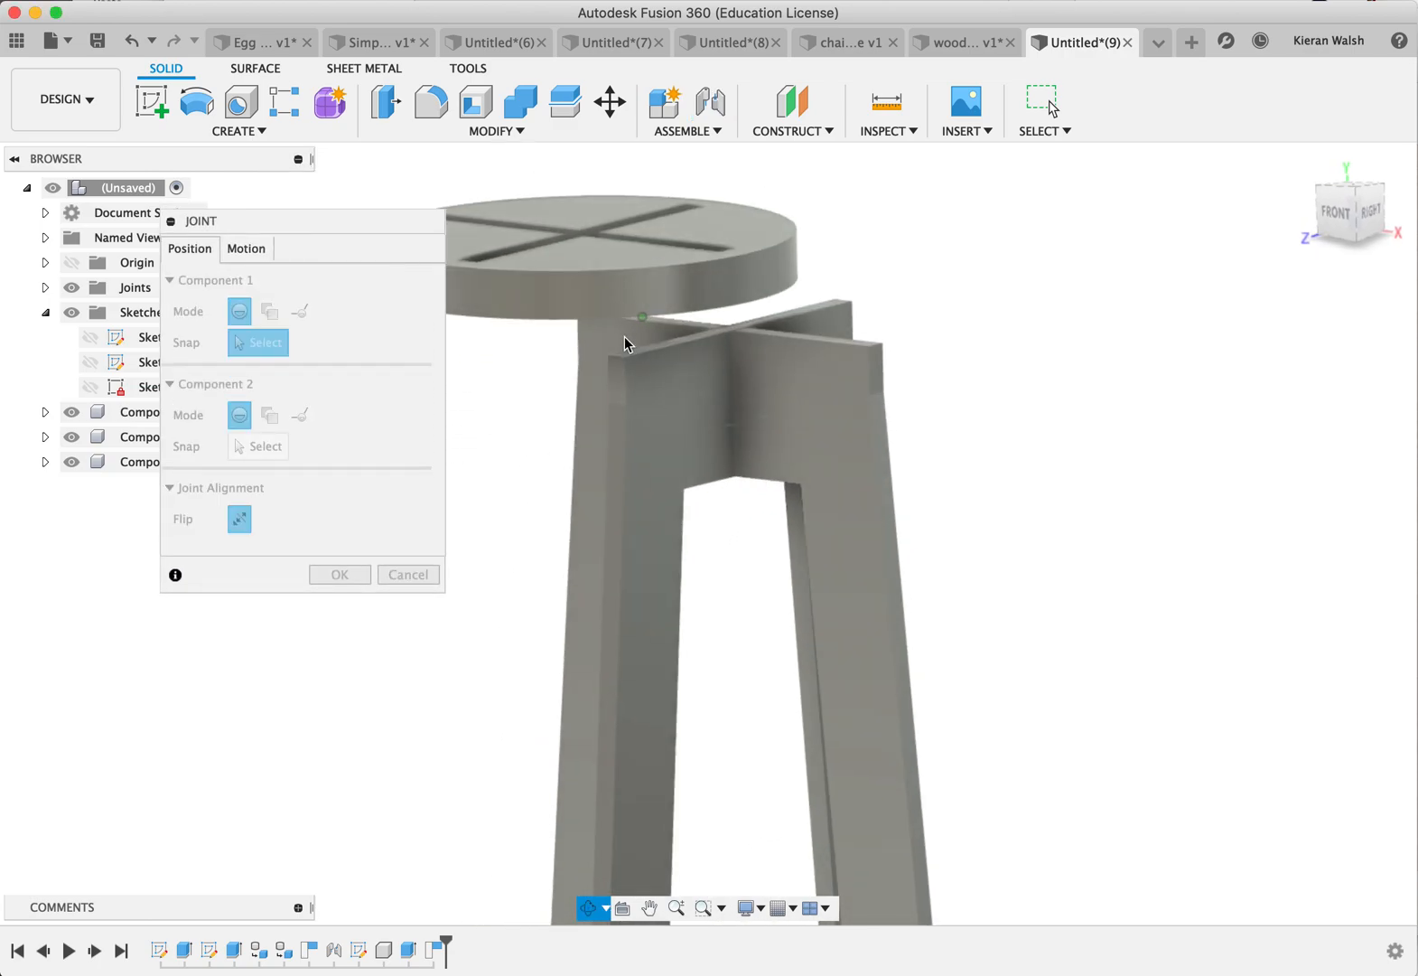
middle_click_drag(722, 222, 914, 318, "shift")
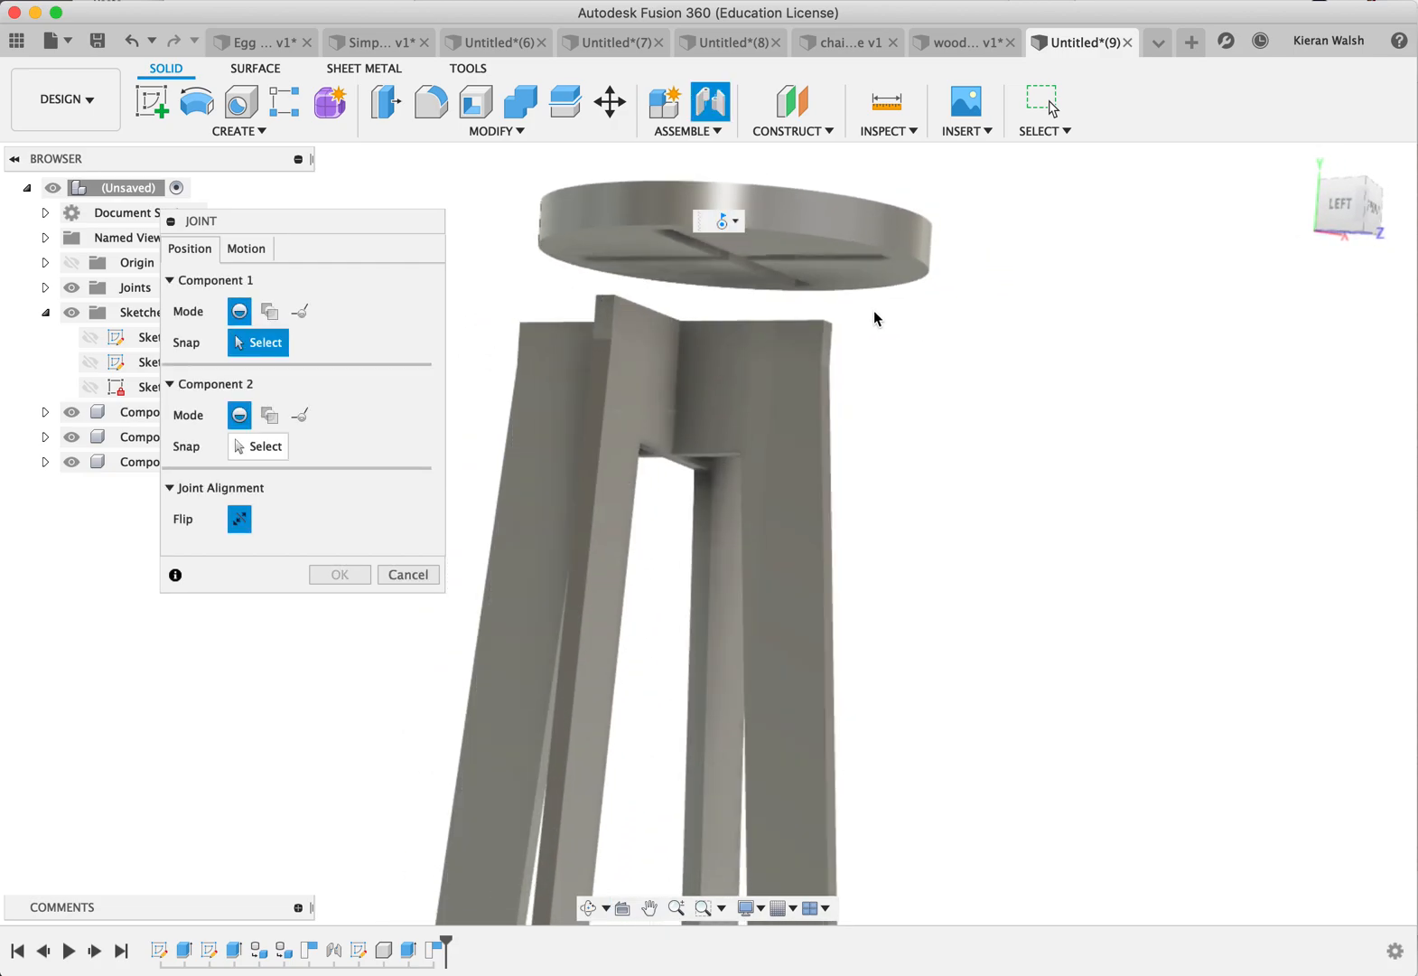
scroll(874, 318, "up", 3)
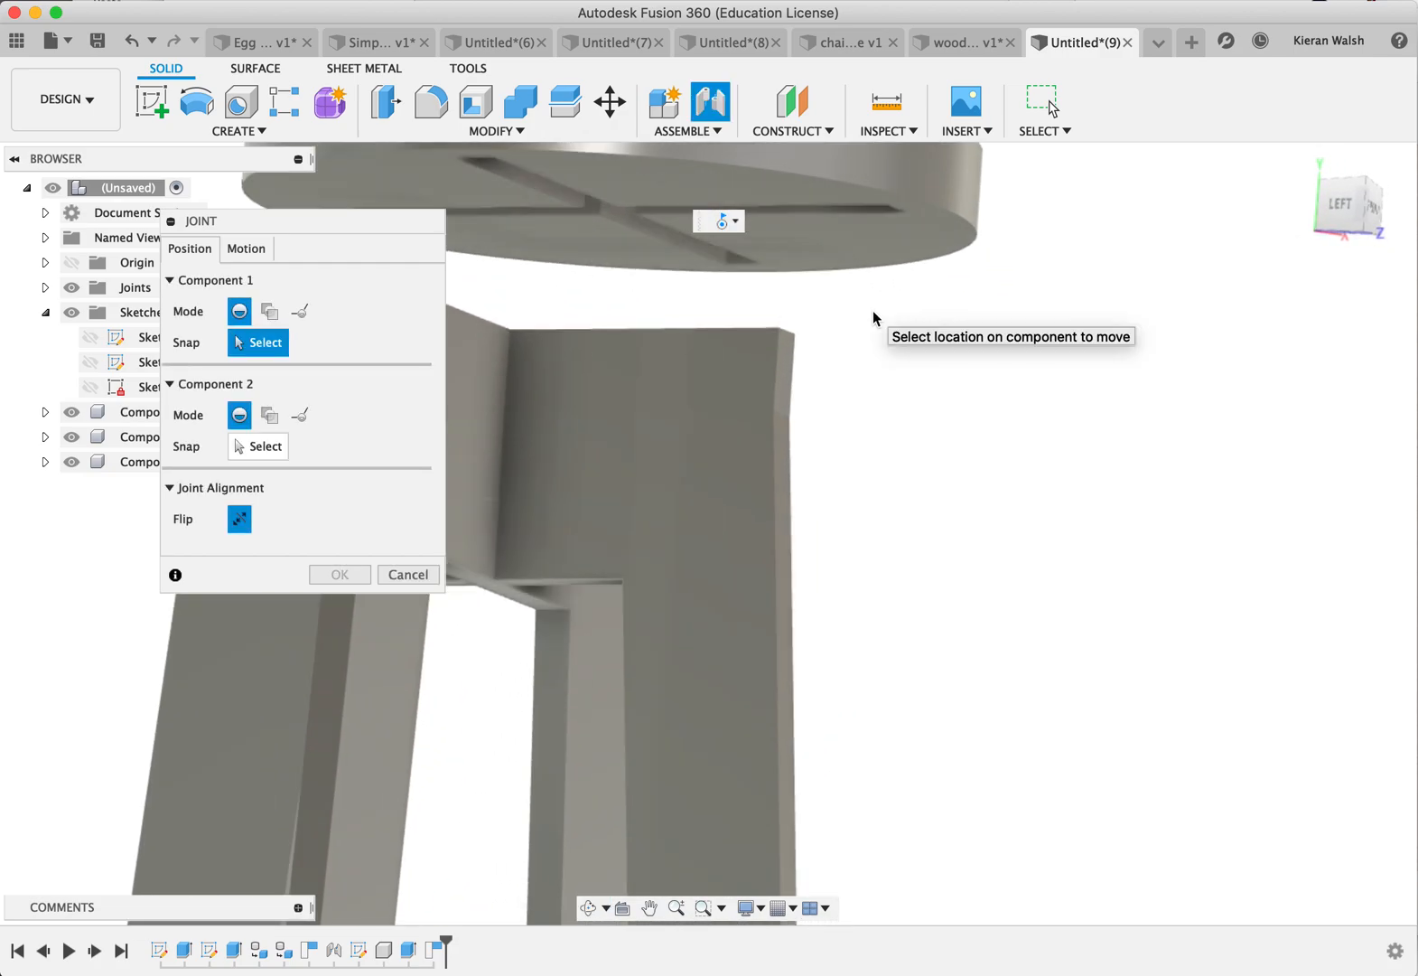
middle_click_drag(874, 310, 1178, 236, "shift")
scroll(1171, 234, "up", 10)
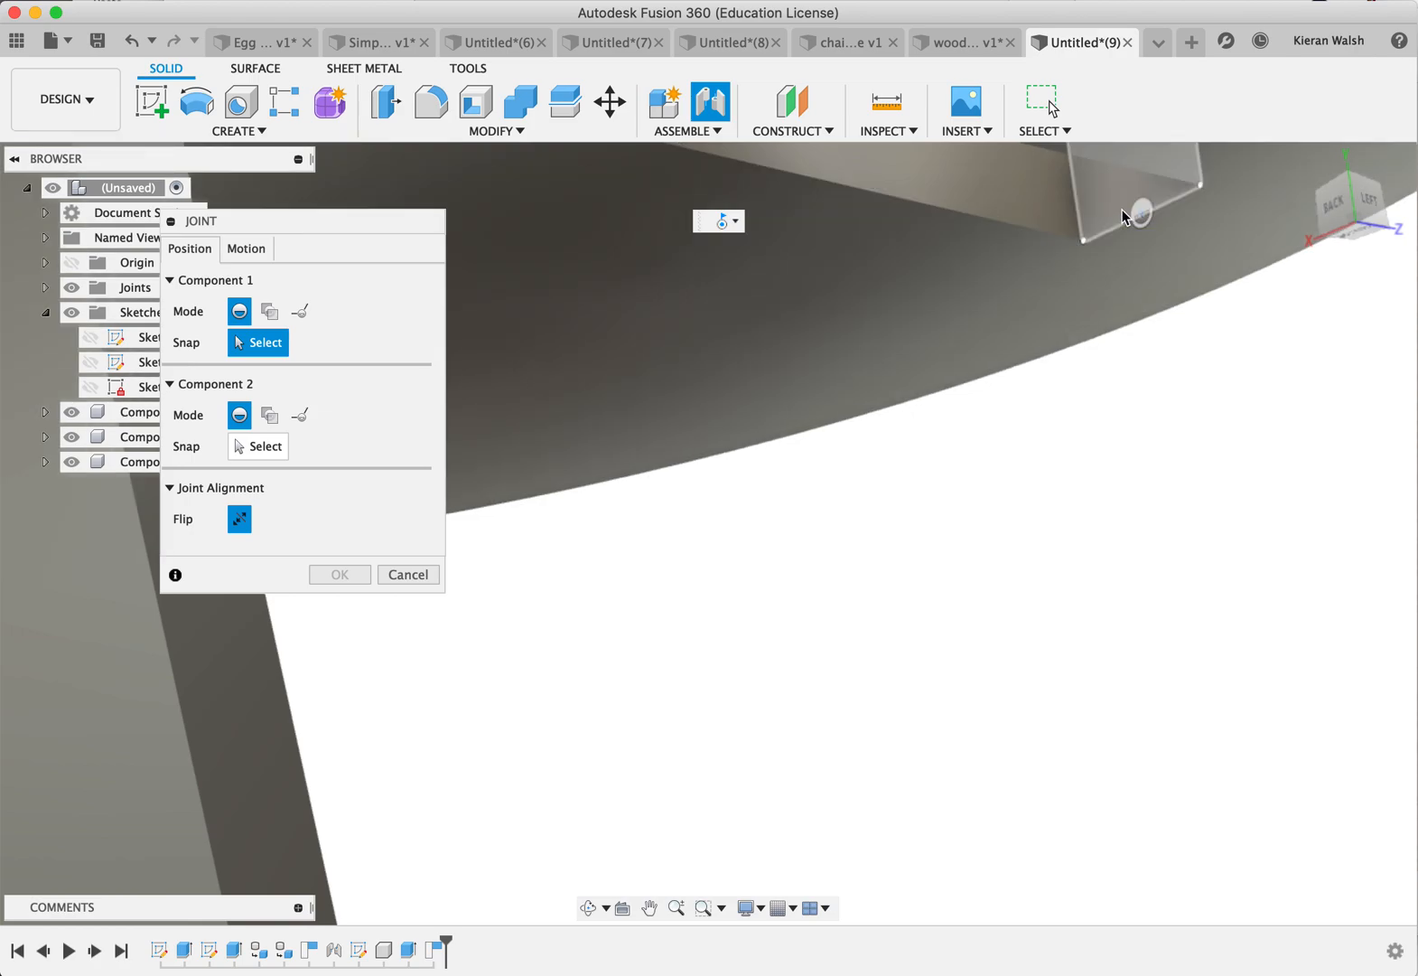
left_click(1126, 216)
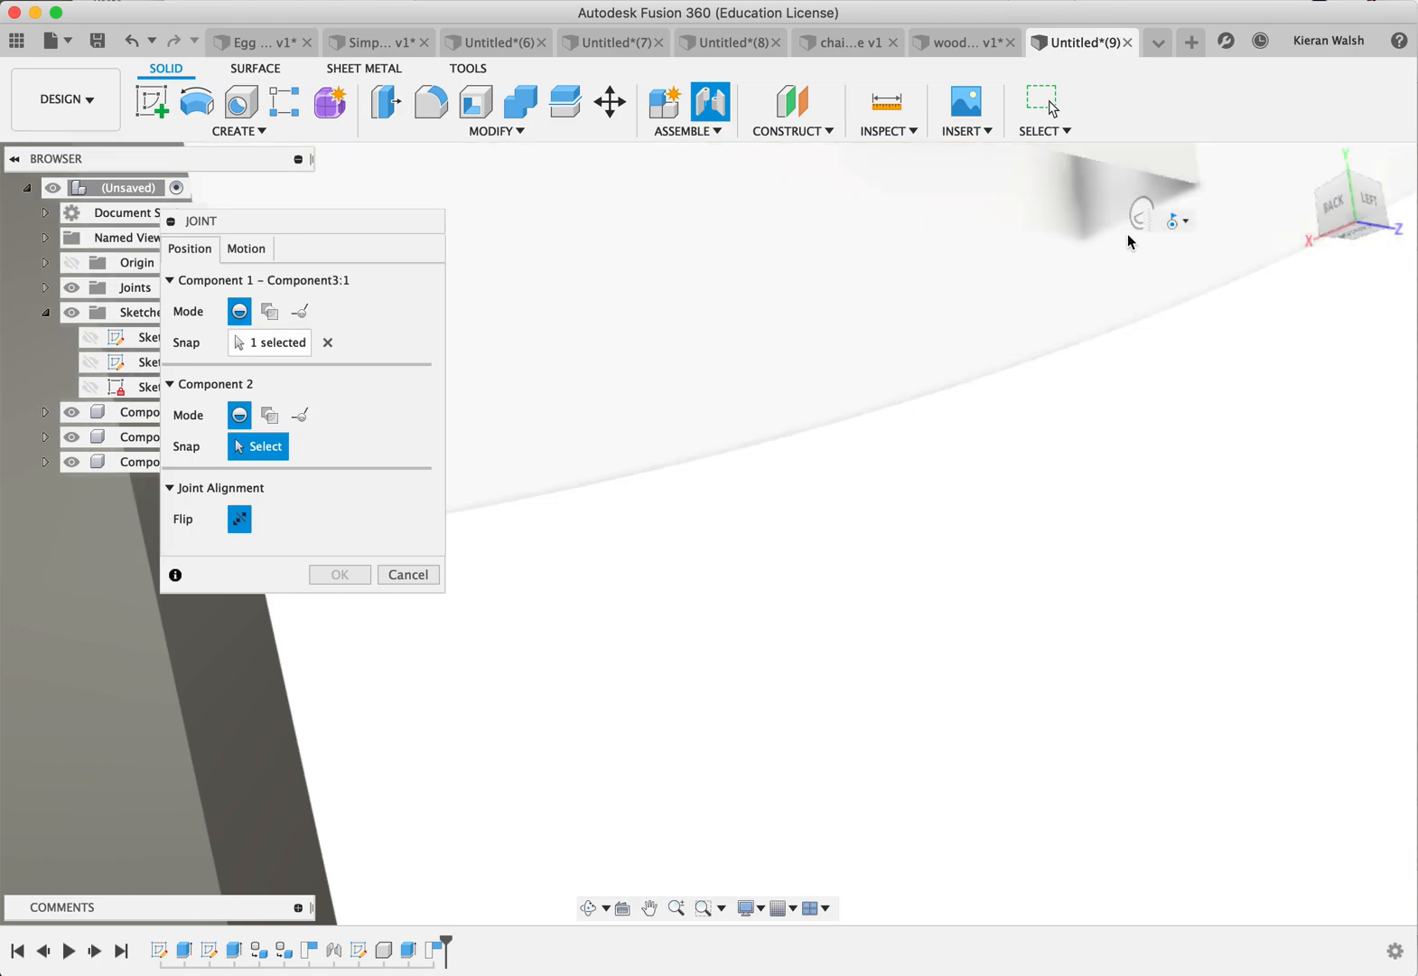
Step: Snap the joint to the matching edge on the leg frame's narrowed top section, keep zero offsets, and confirm it
middle_click_drag(1152, 217, 1130, 192, "shift")
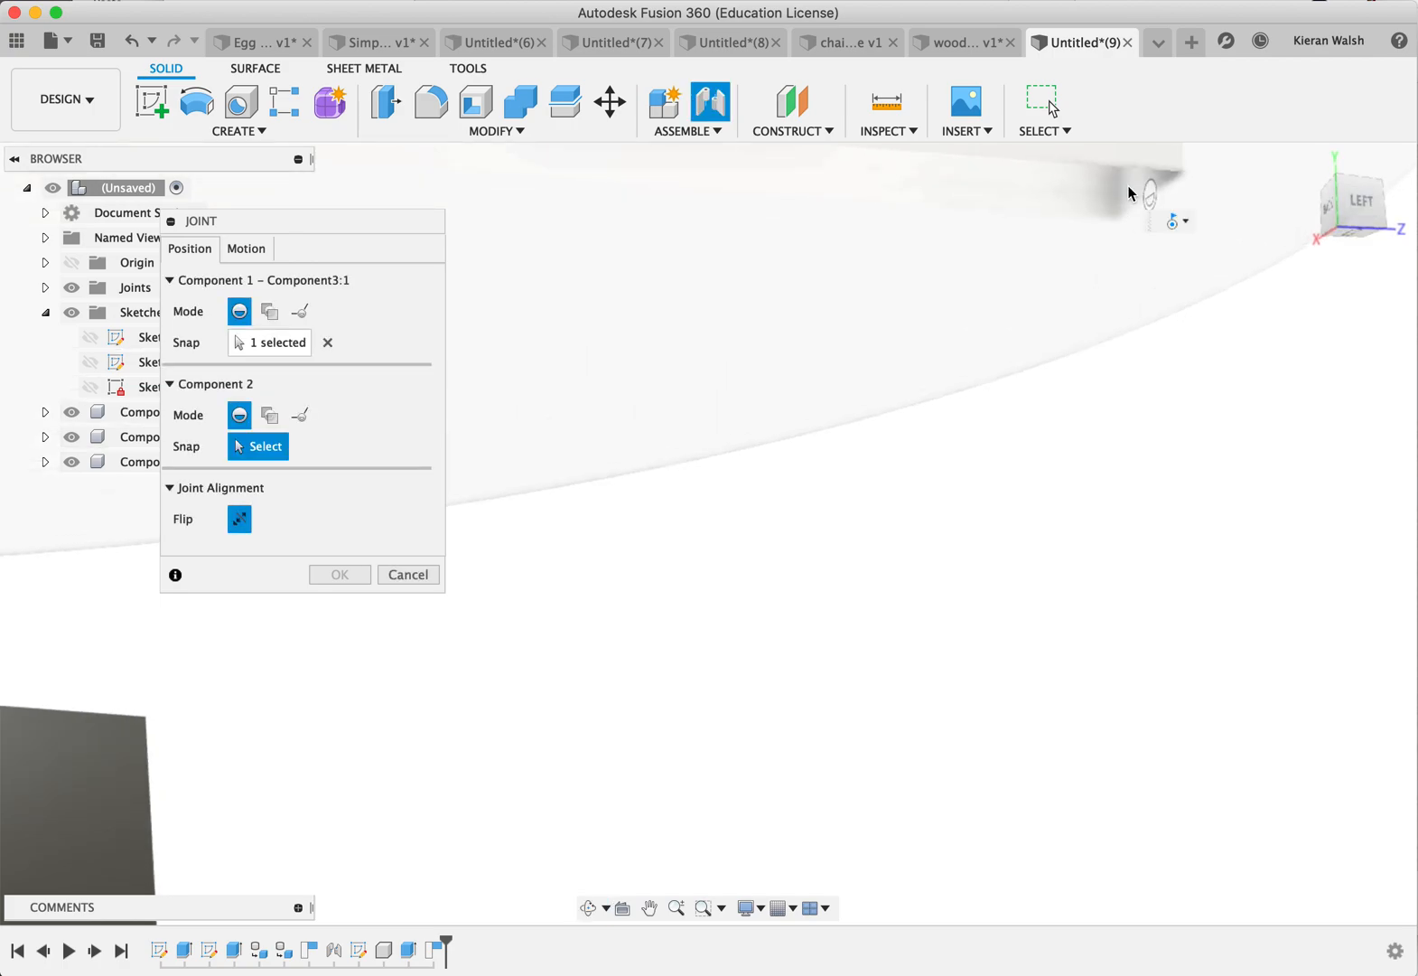
scroll(1129, 192, "up", 10)
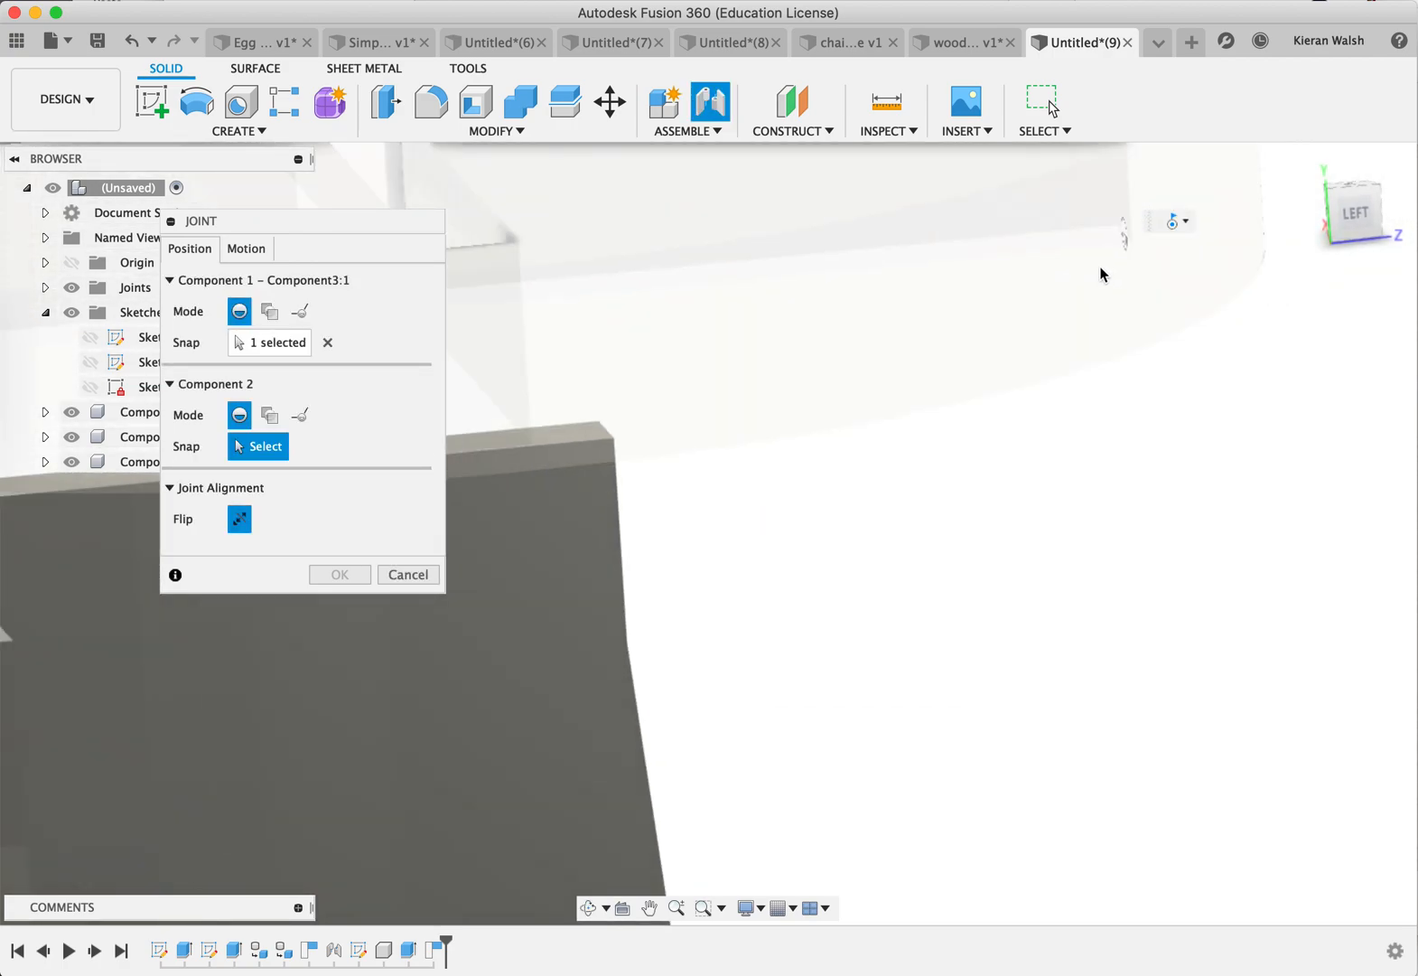
middle_click_drag(846, 488, 810, 527, "shift")
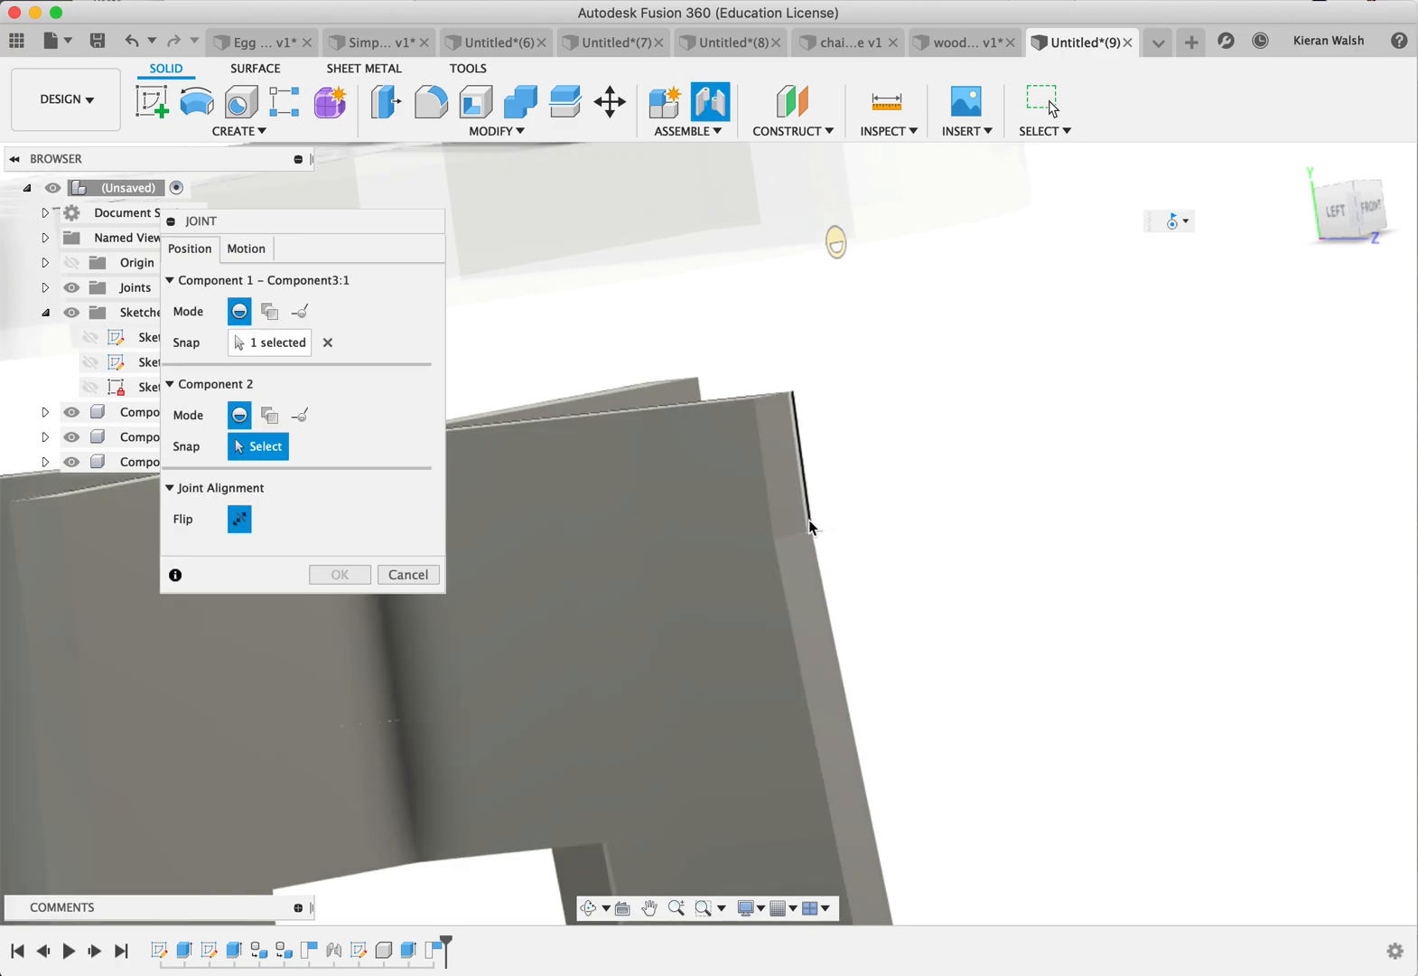
left_click(796, 533)
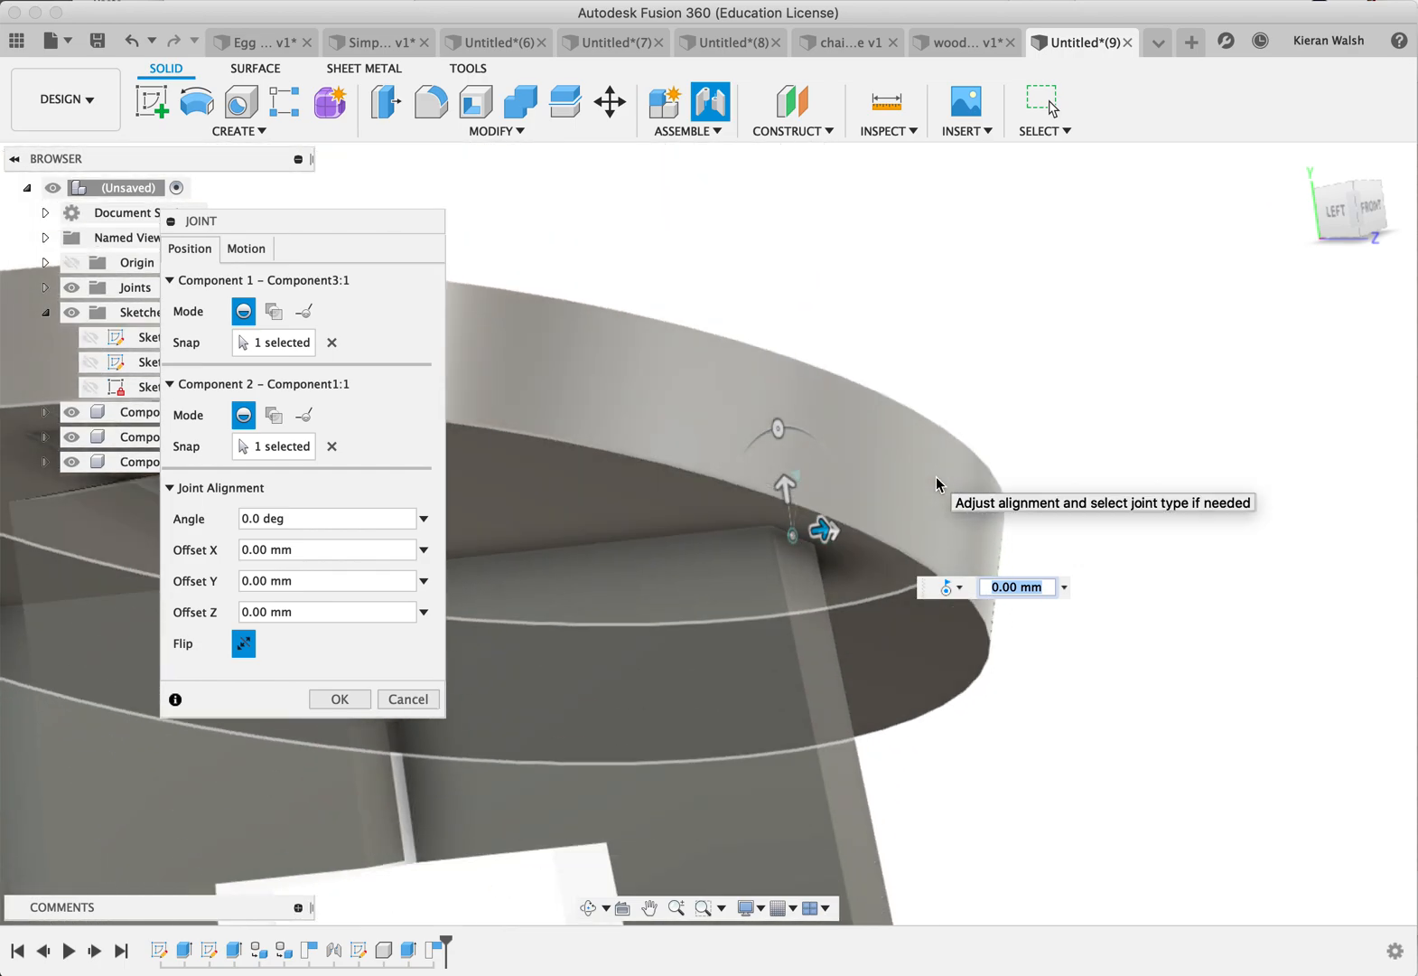
middle_click_drag(966, 550, 701, 594, "shift")
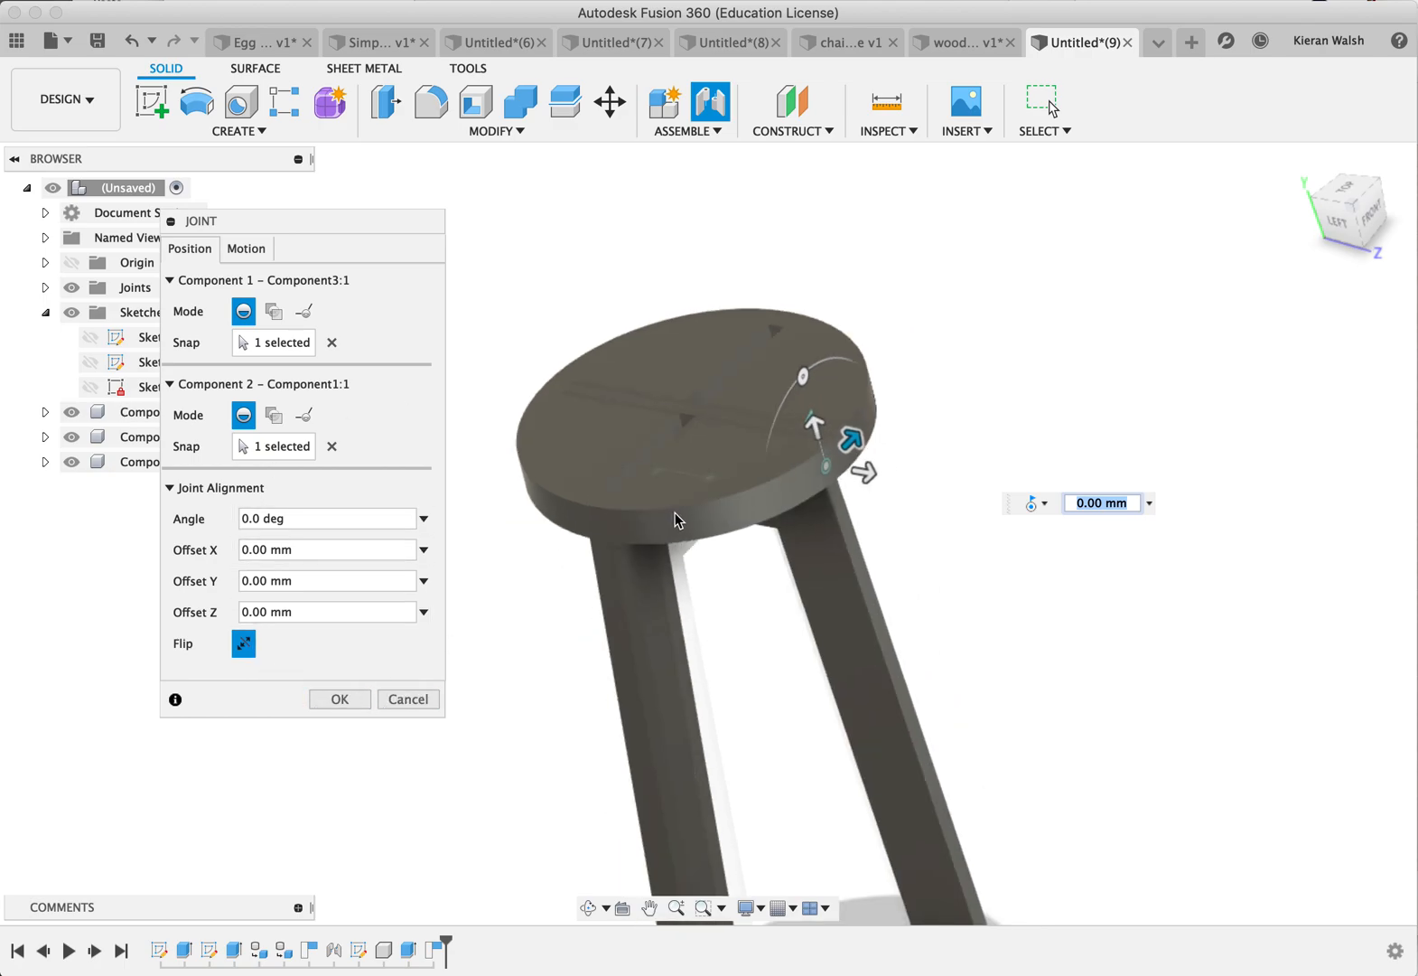
middle_click_drag(520, 654, 715, 495, "shift")
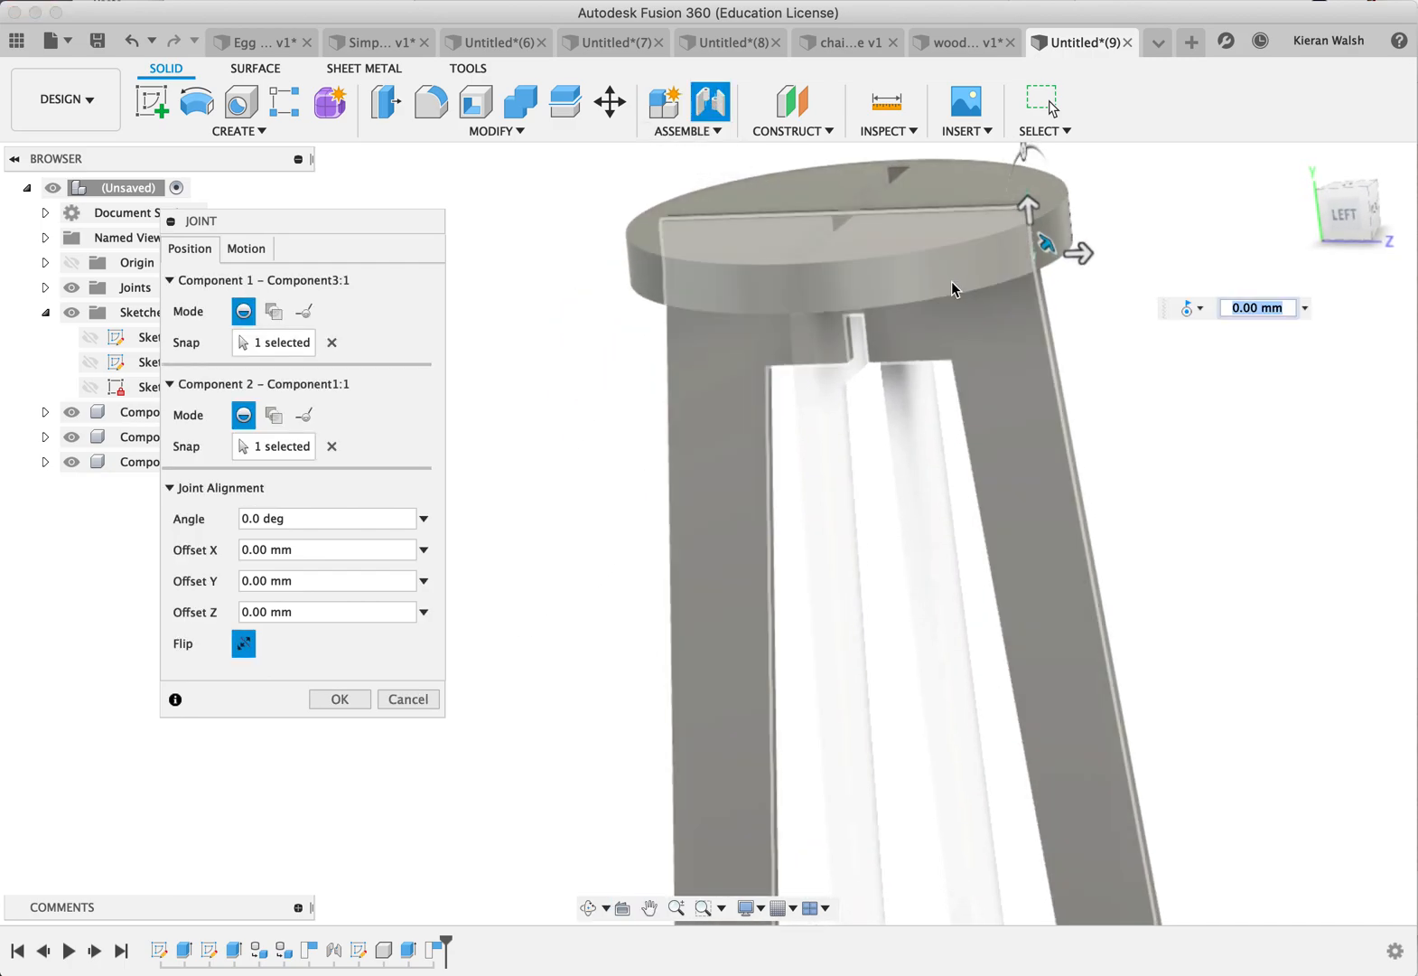
left_click(340, 699)
Step: Toggle the visibility of the two leg frames and the seat to examine how they interlock
middle_click_drag(459, 592, 508, 490, "shift")
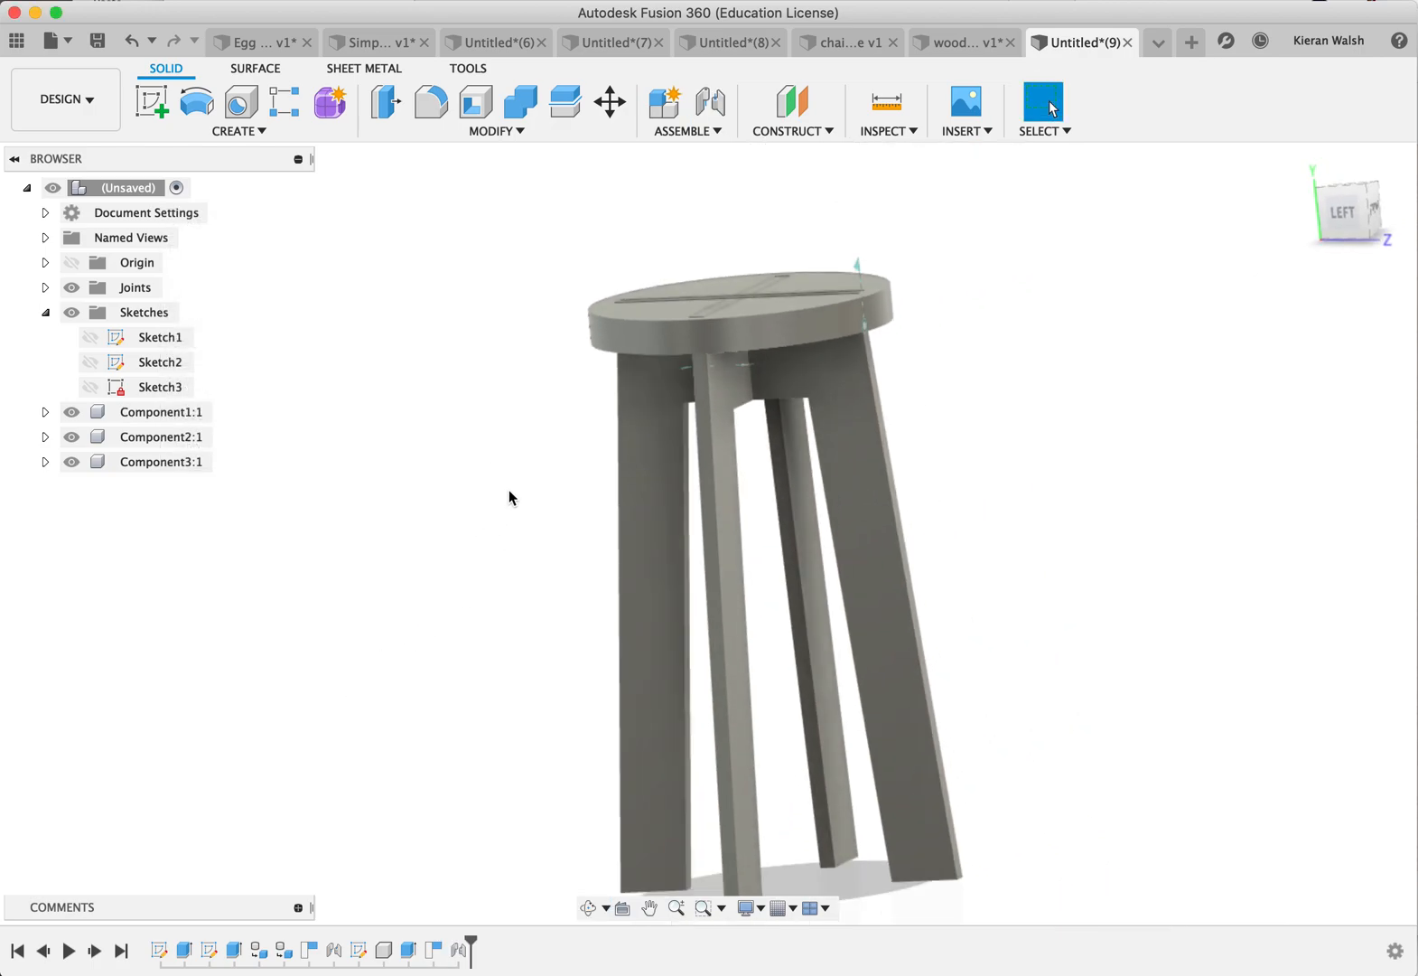
middle_click_drag(649, 367, 741, 462, "shift")
left_click(65, 412)
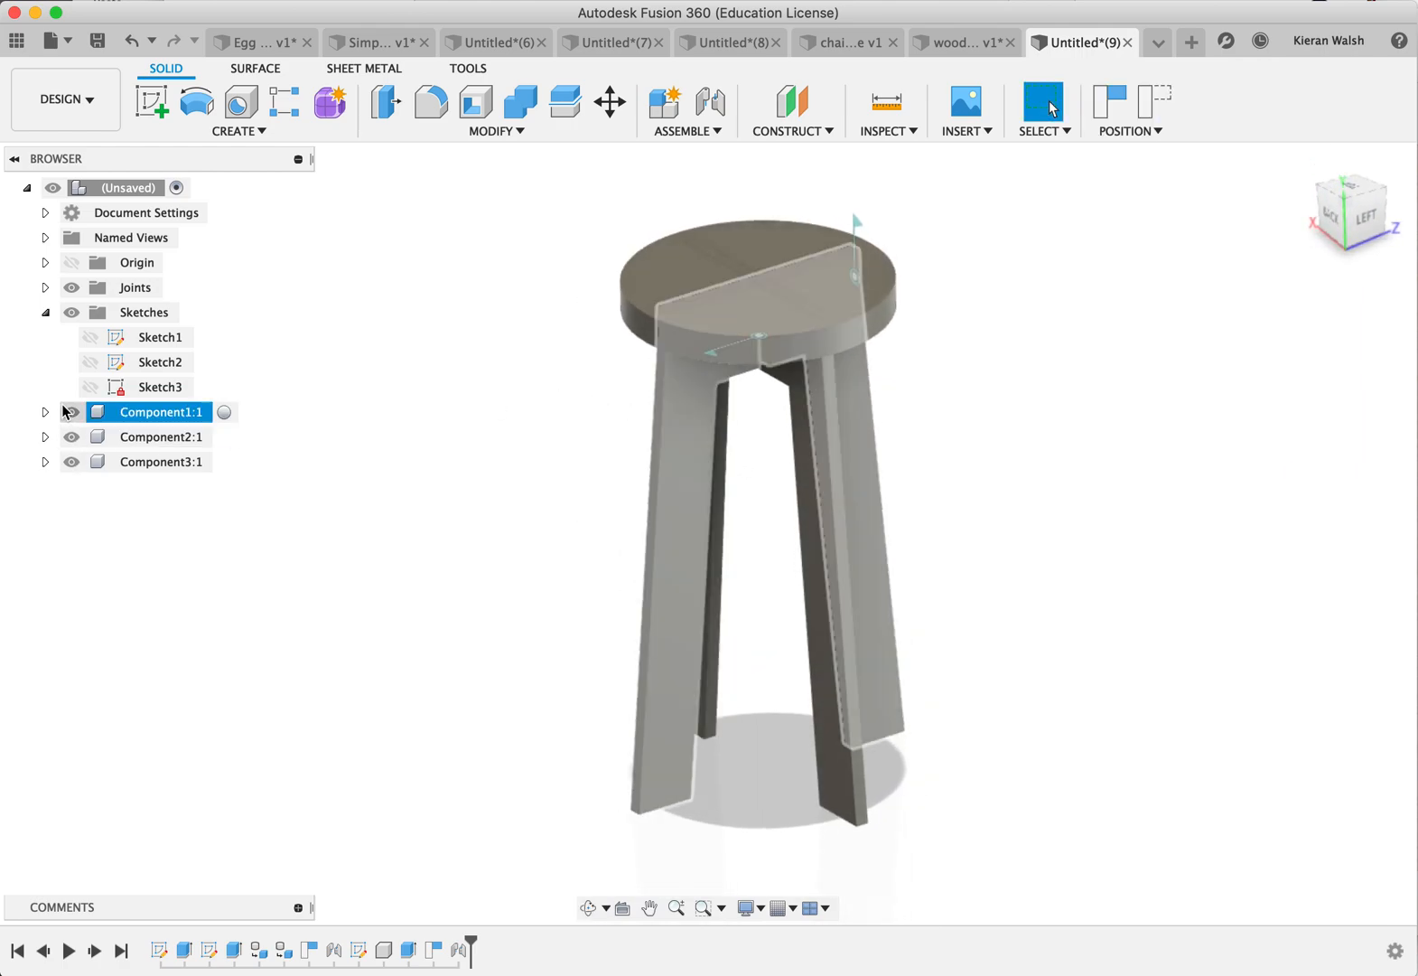
left_click(68, 413)
left_click(71, 436)
left_click(72, 462)
left_click(72, 462)
left_click(72, 437)
left_click(72, 413)
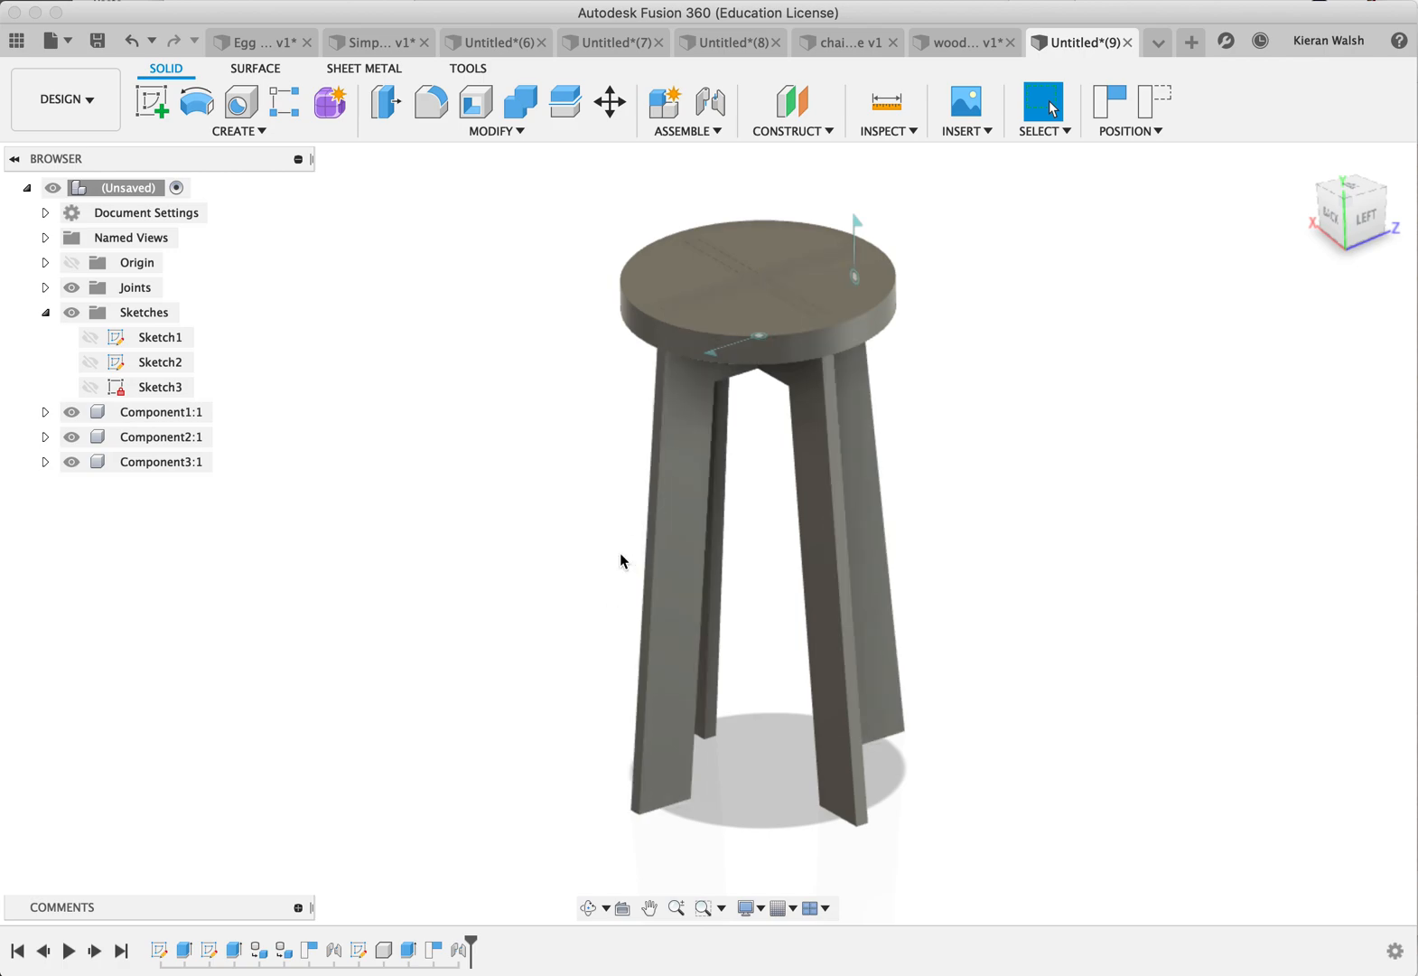
left_click(71, 413)
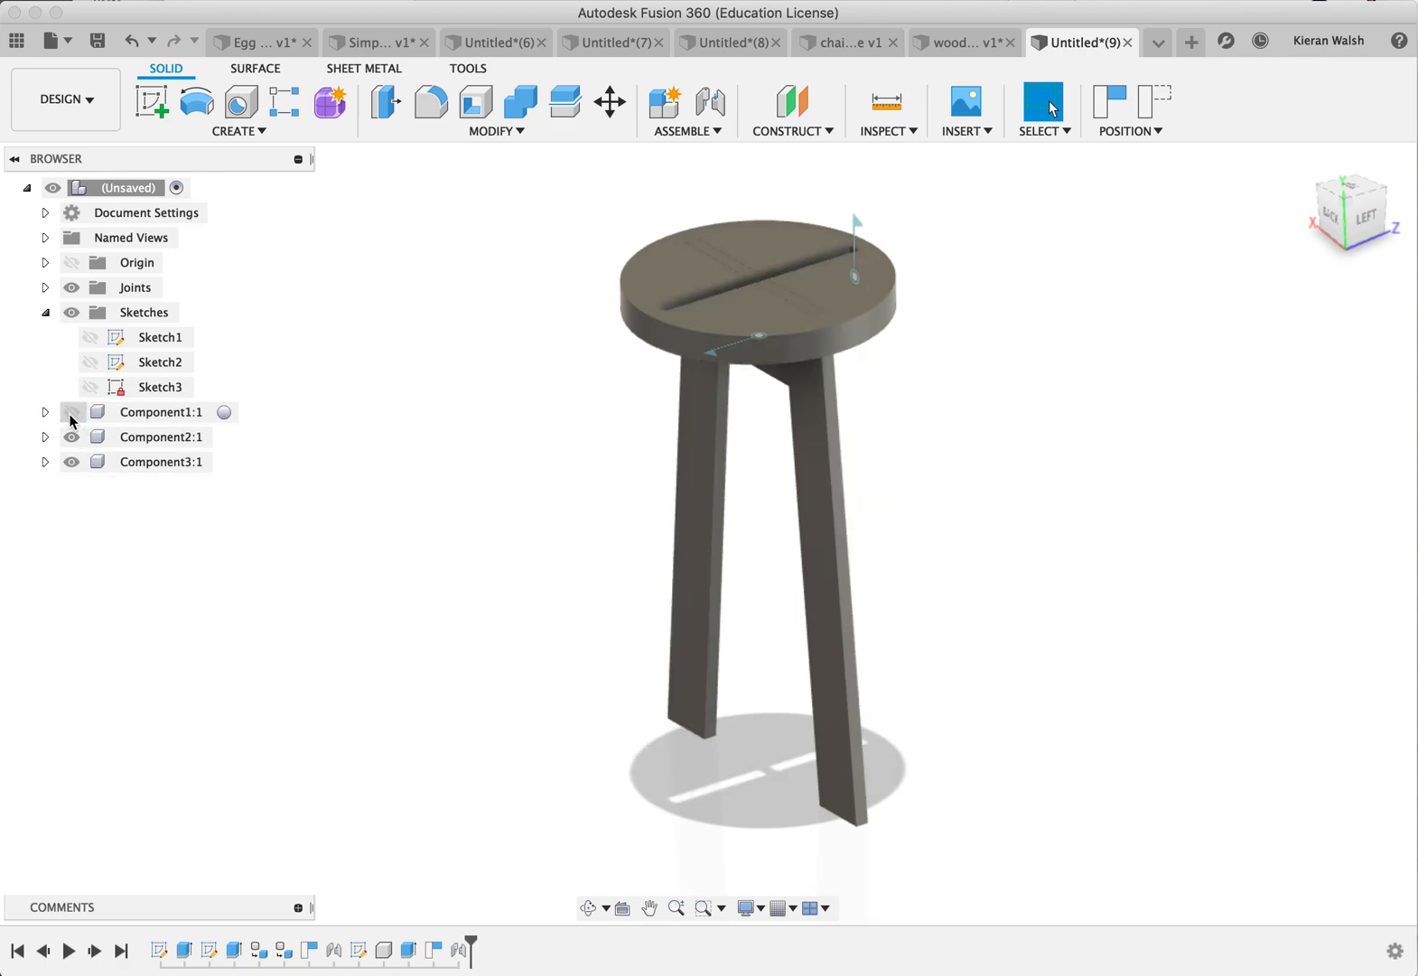
left_click(72, 412)
middle_click_drag(506, 519, 479, 479, "shift")
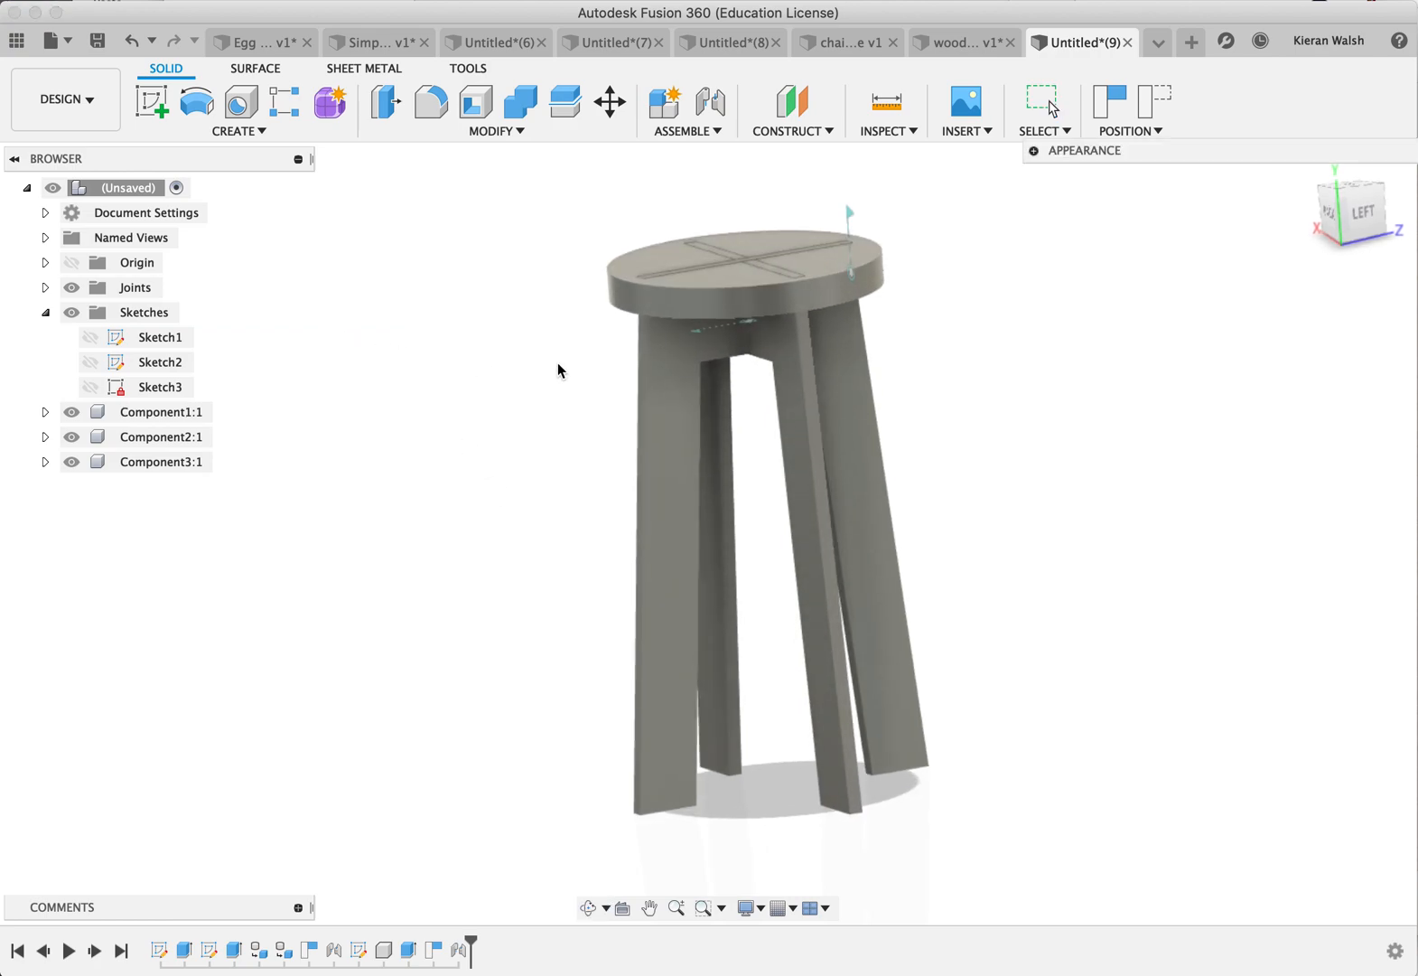
Step: Expand the Appearance settings and browse the library's wood materials
left_click(1034, 151)
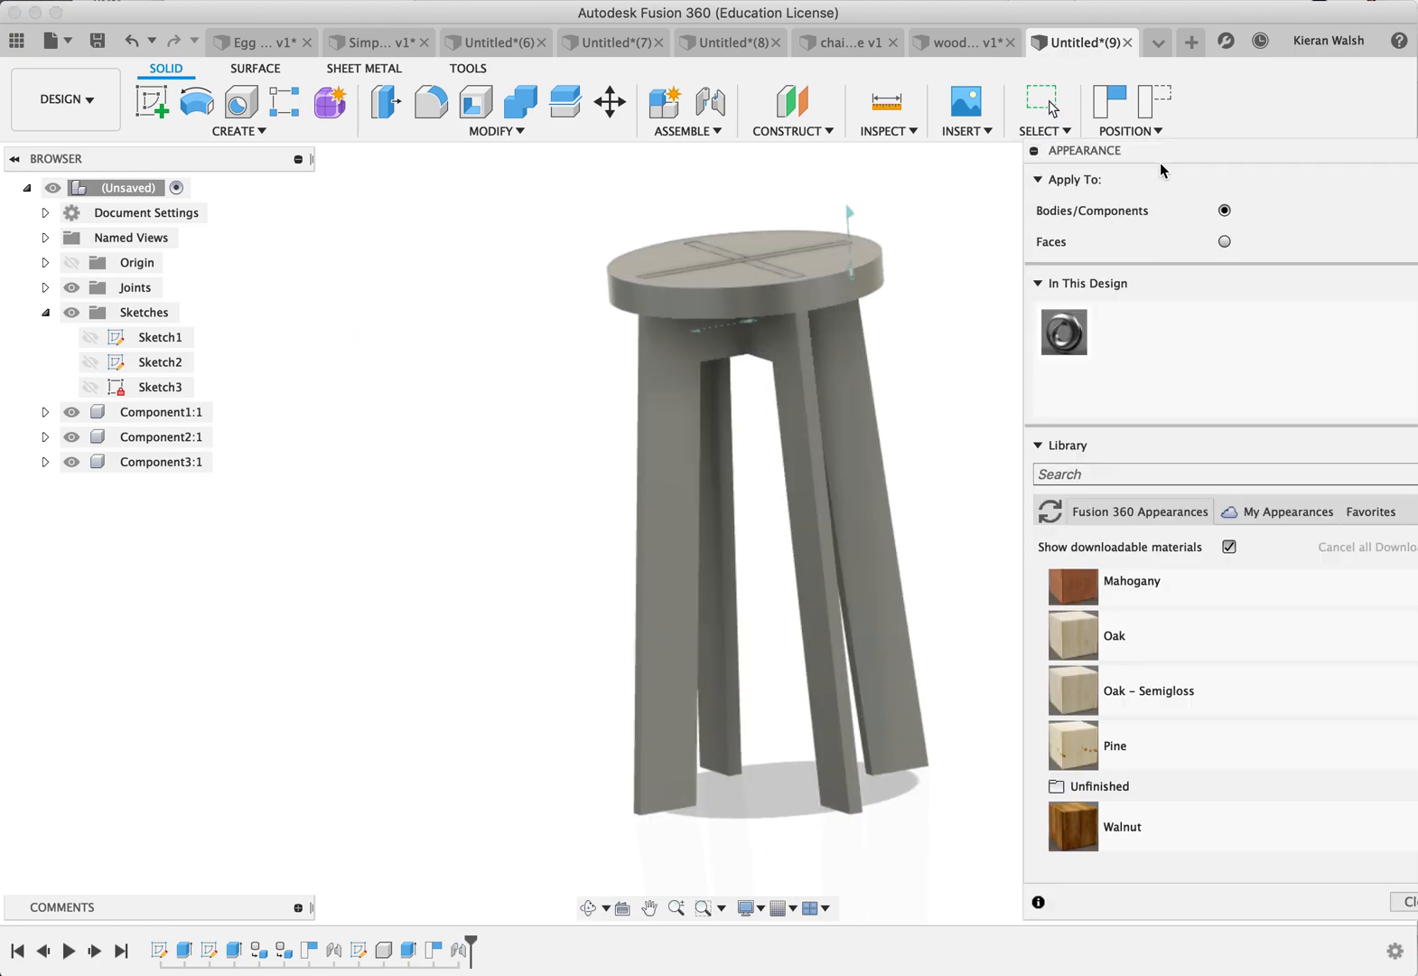
scroll(1042, 559, "up", 3)
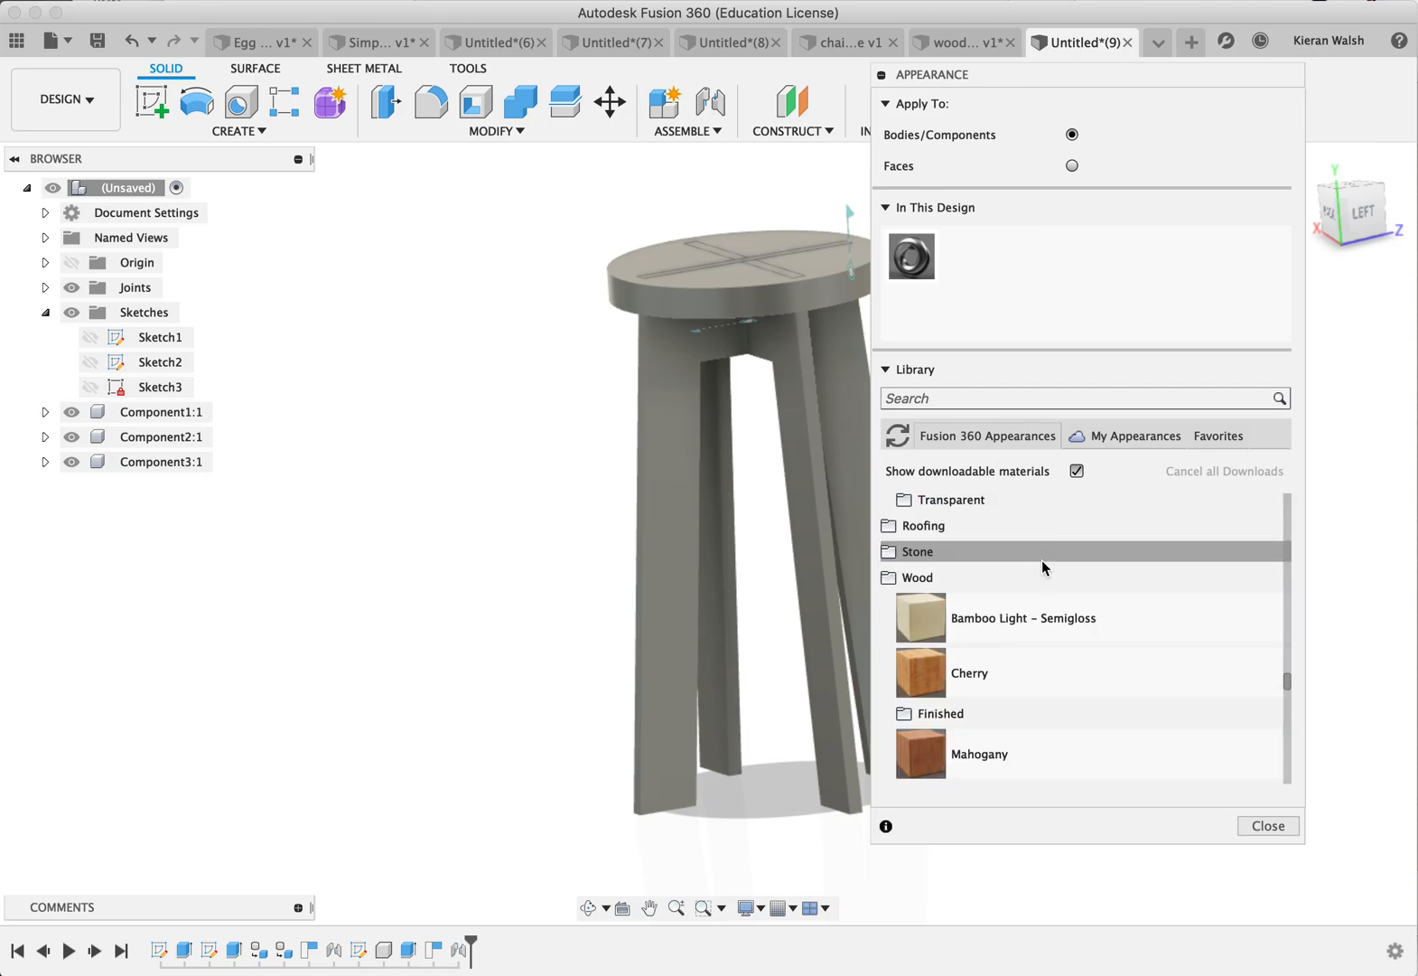
scroll(951, 564, "down", 2)
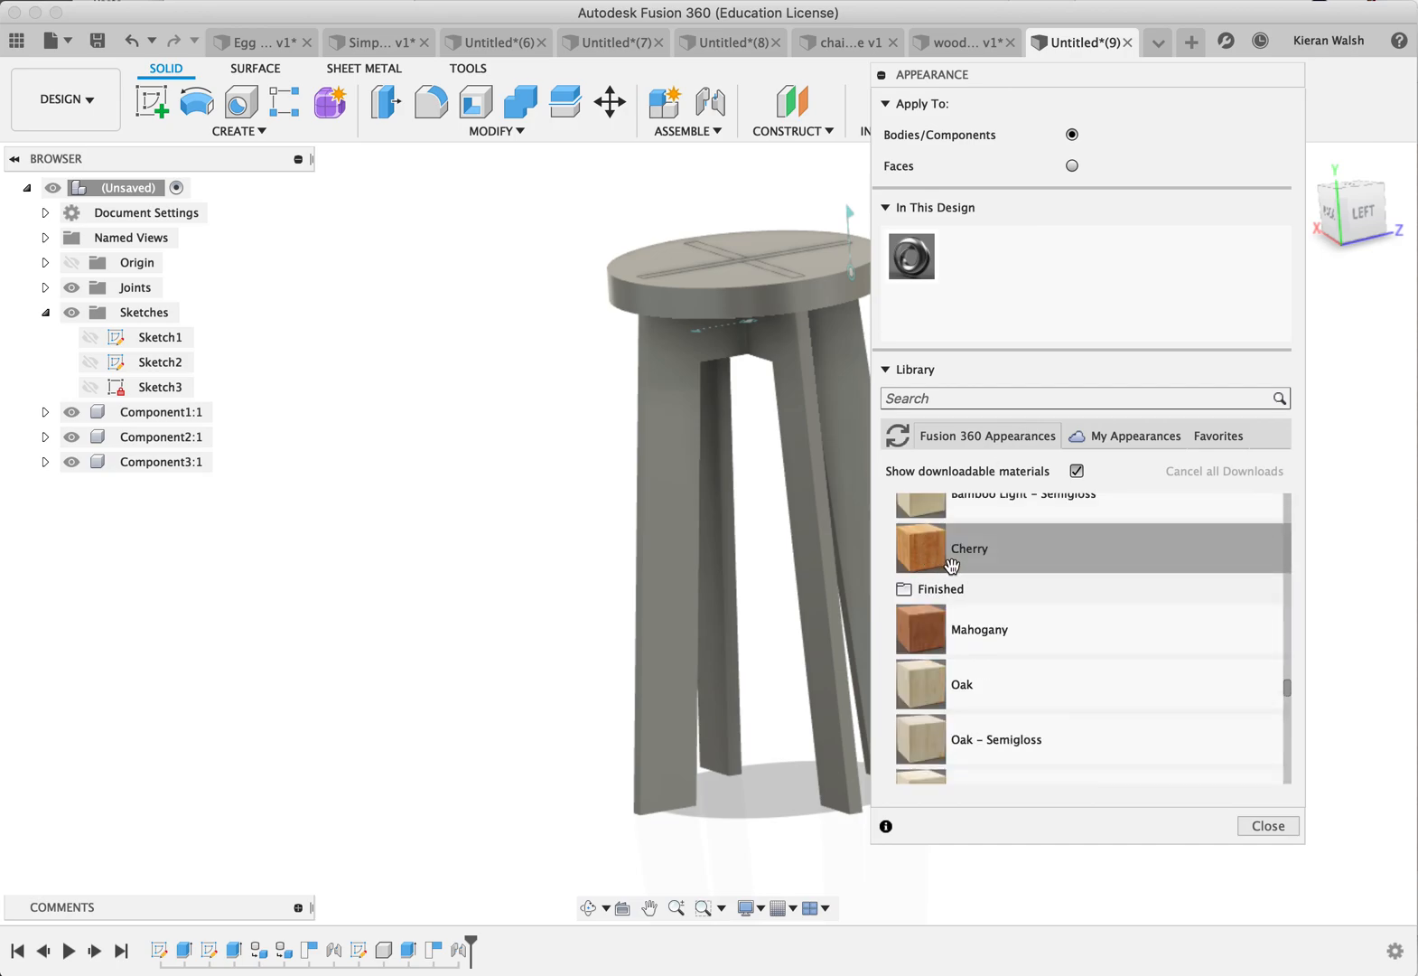
Step: Try Oak on one leg frame and Oak - Semigloss on the crossing one, plus Bamboo Light - Semigloss as an alternative
left_click_drag(740, 542, 687, 508)
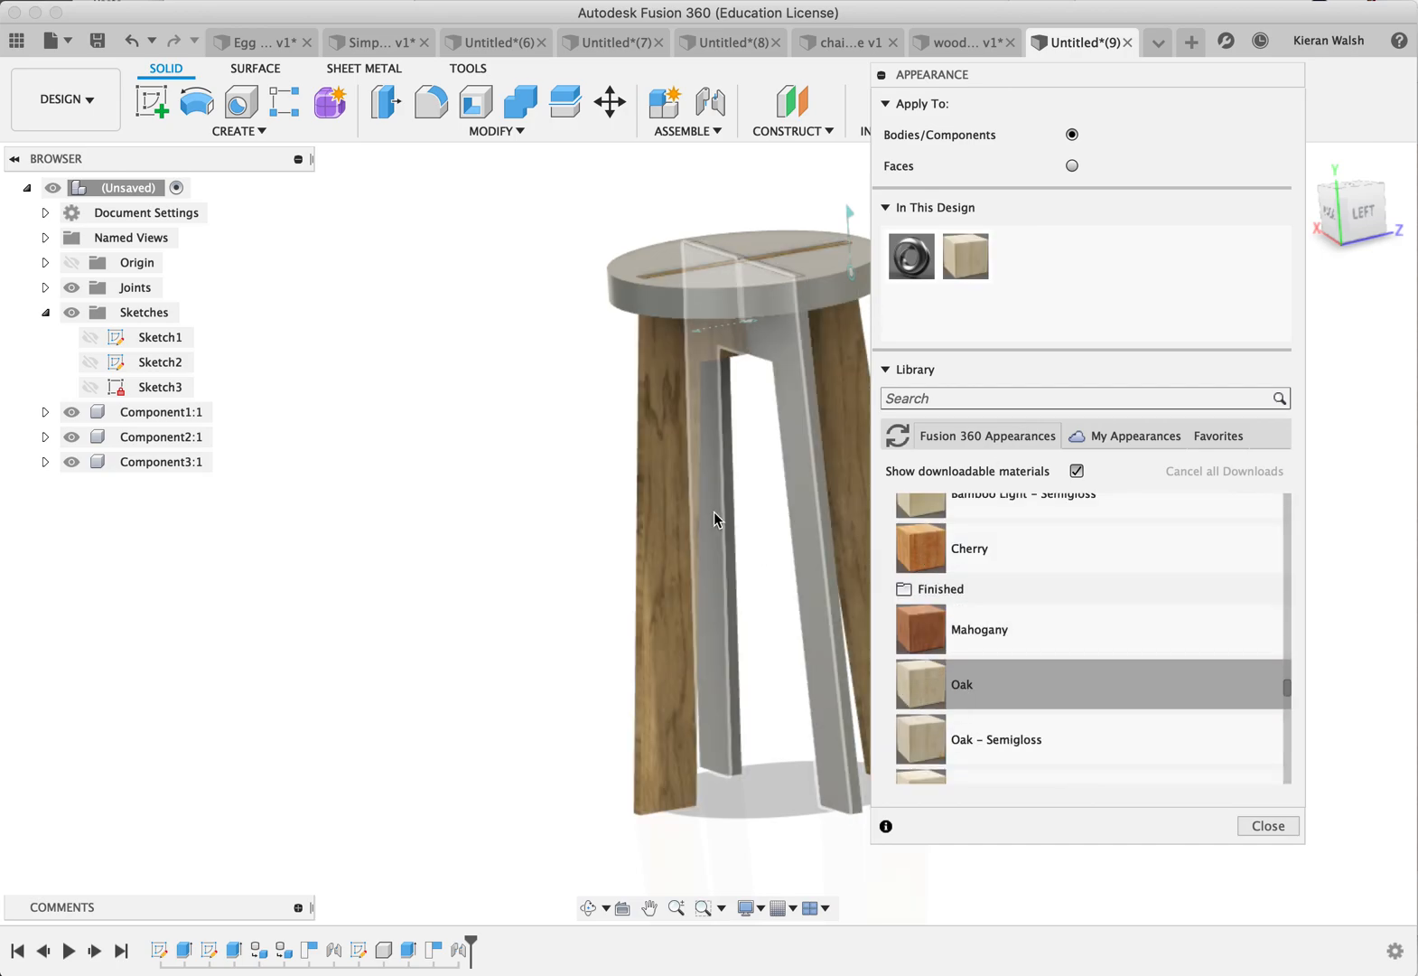
left_click_drag(924, 738, 792, 563)
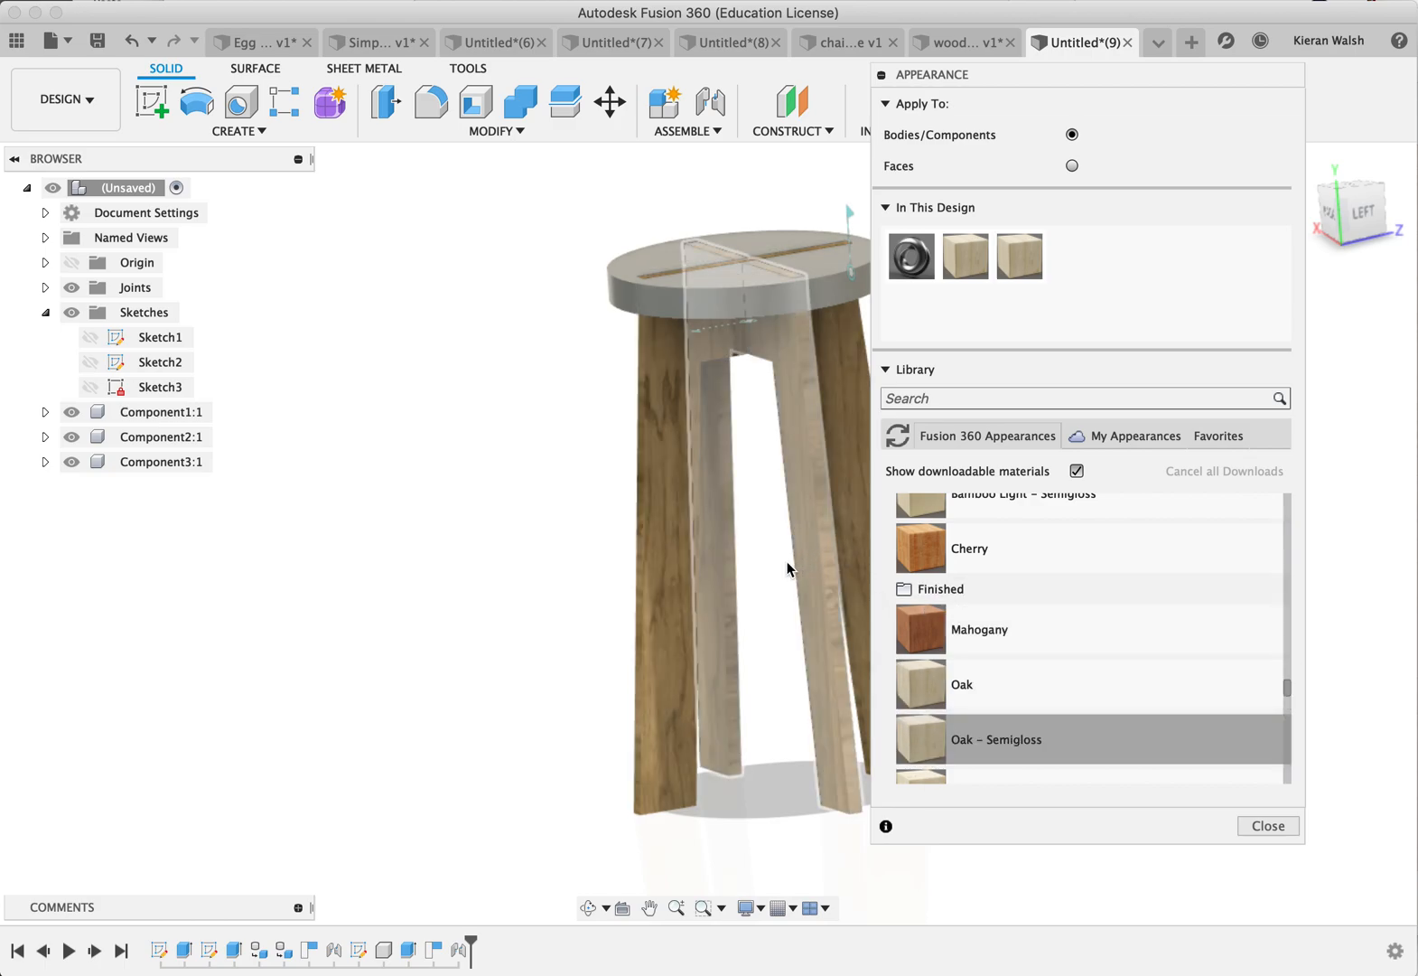
scroll(940, 578, "up", 5)
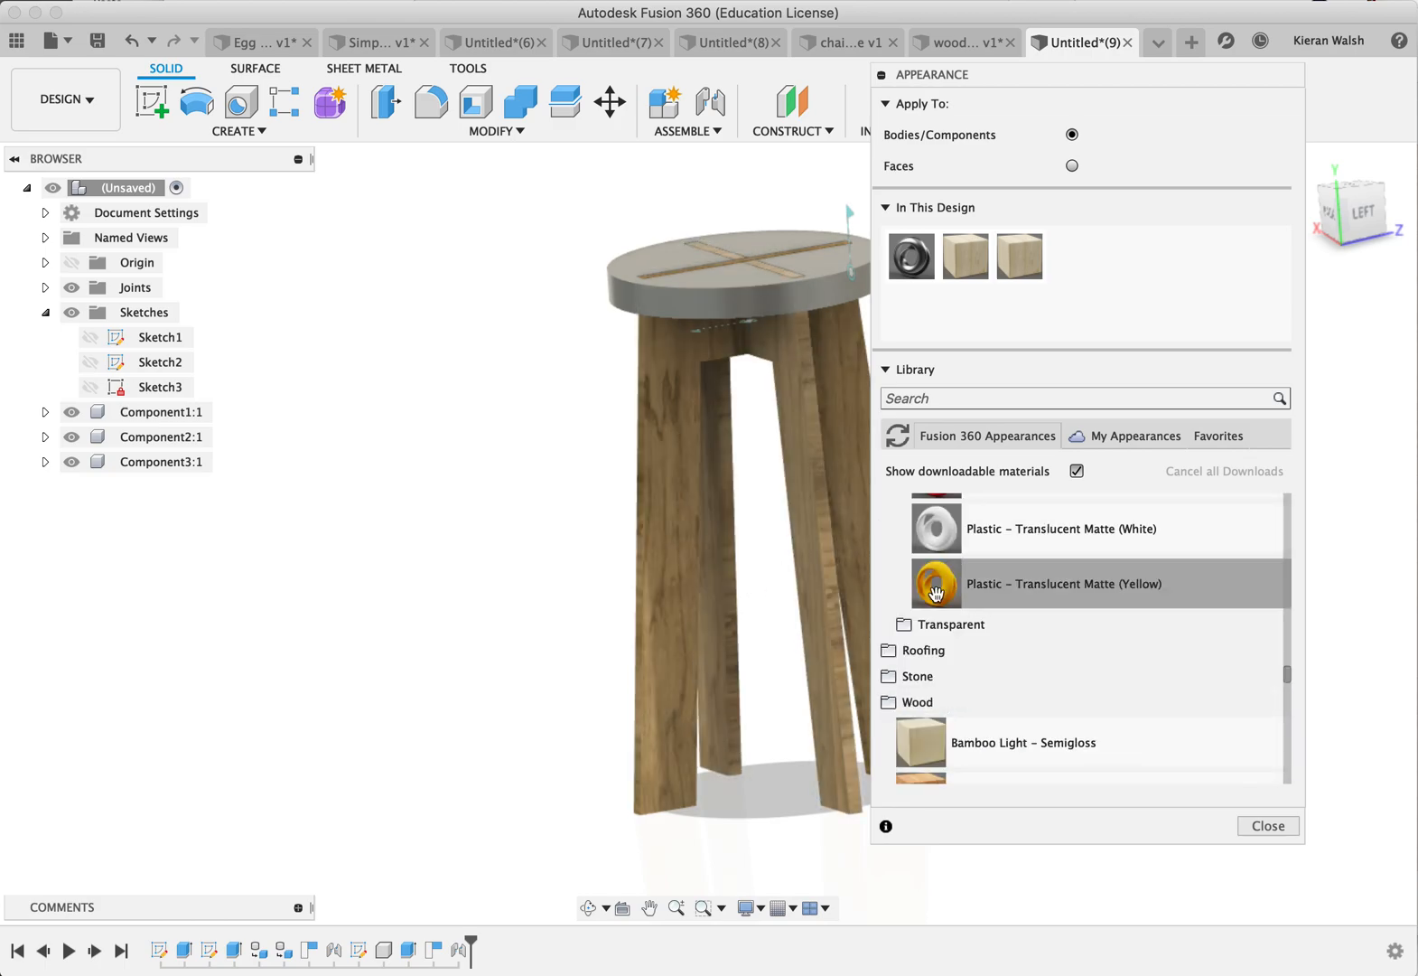
left_click_drag(924, 743, 696, 515)
middle_click_drag(817, 497, 833, 475, "shift")
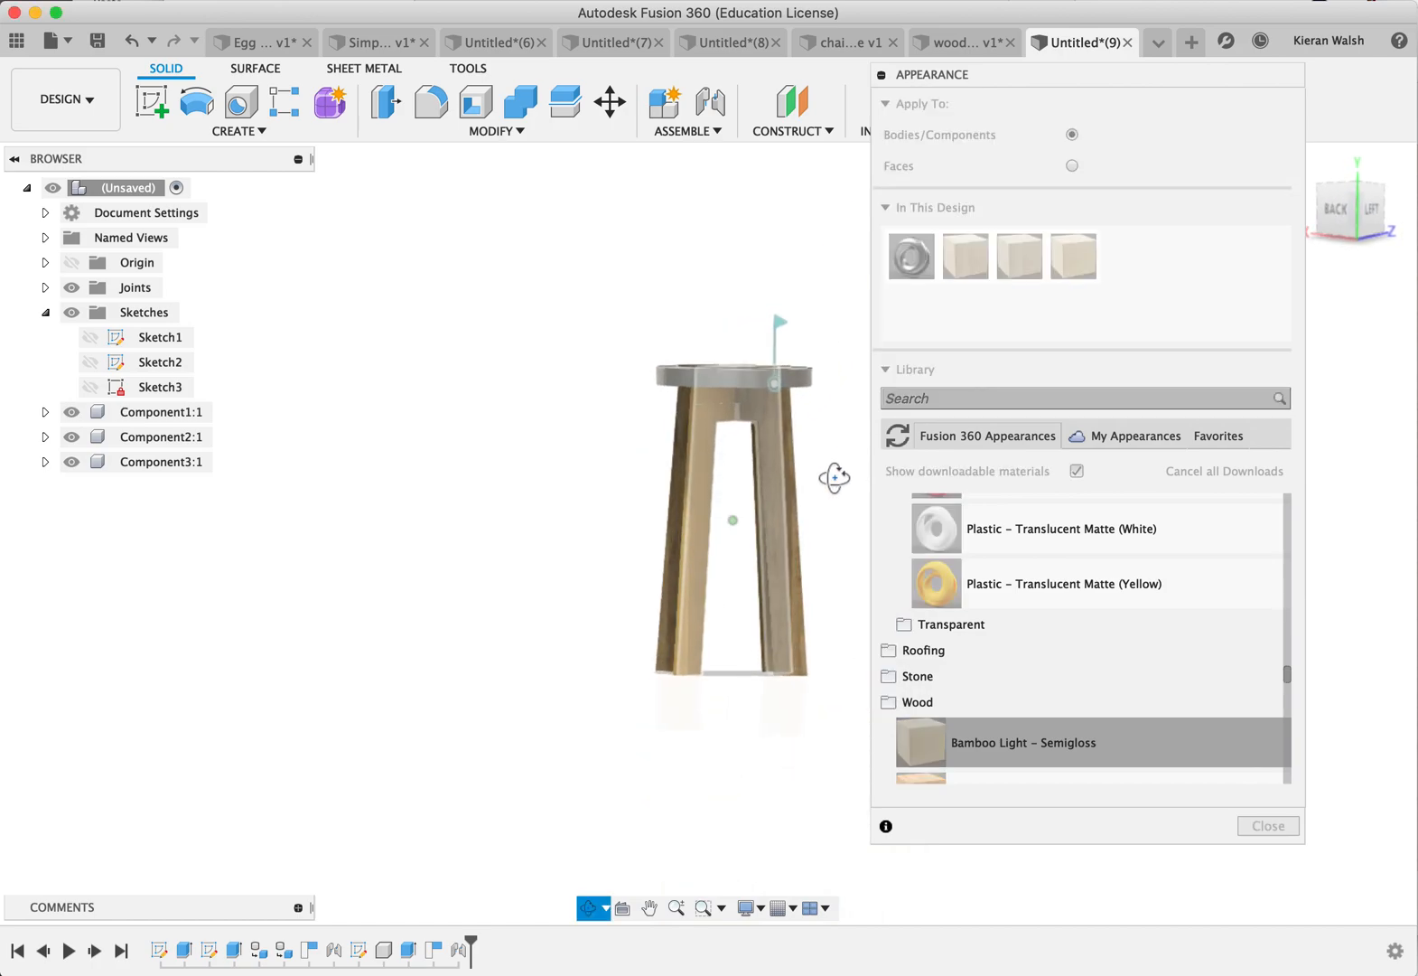
scroll(750, 475, "up", 3)
middle_click_drag(494, 462, 560, 488, "shift")
Step: Apply the Pine appearance to both leg frames
scroll(1041, 673, "down", 5)
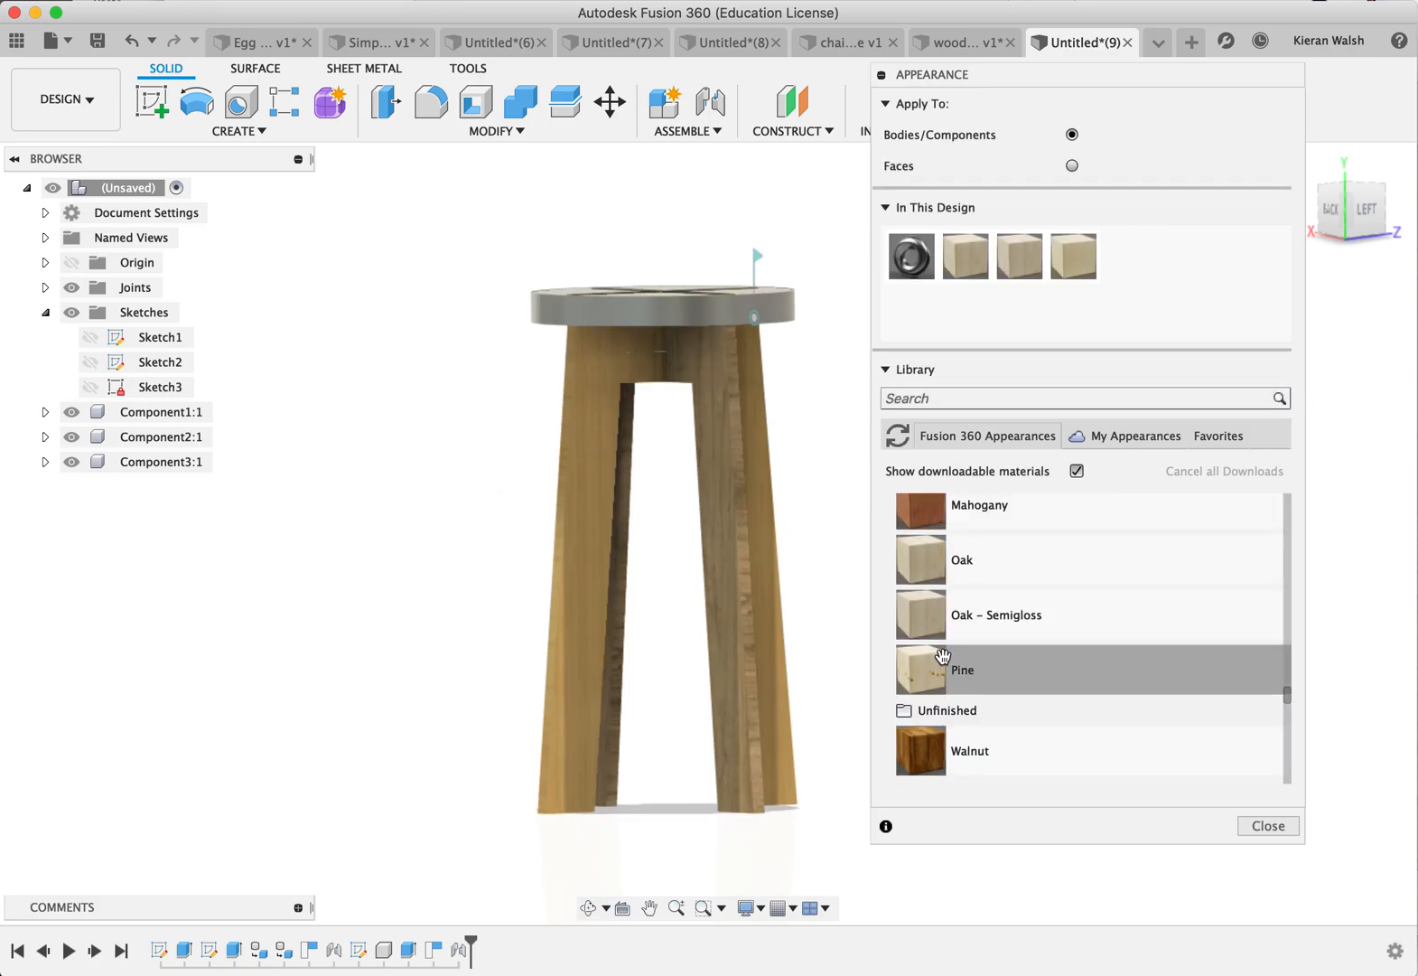
left_click_drag(864, 625, 614, 502)
left_click_drag(937, 676, 749, 516)
mouse_move(749, 517)
middle_mouse_down("shift")
mouse_move(661, 545)
mouse_move(739, 511)
middle_mouse_up("shift")
scroll(994, 628, "up", 3)
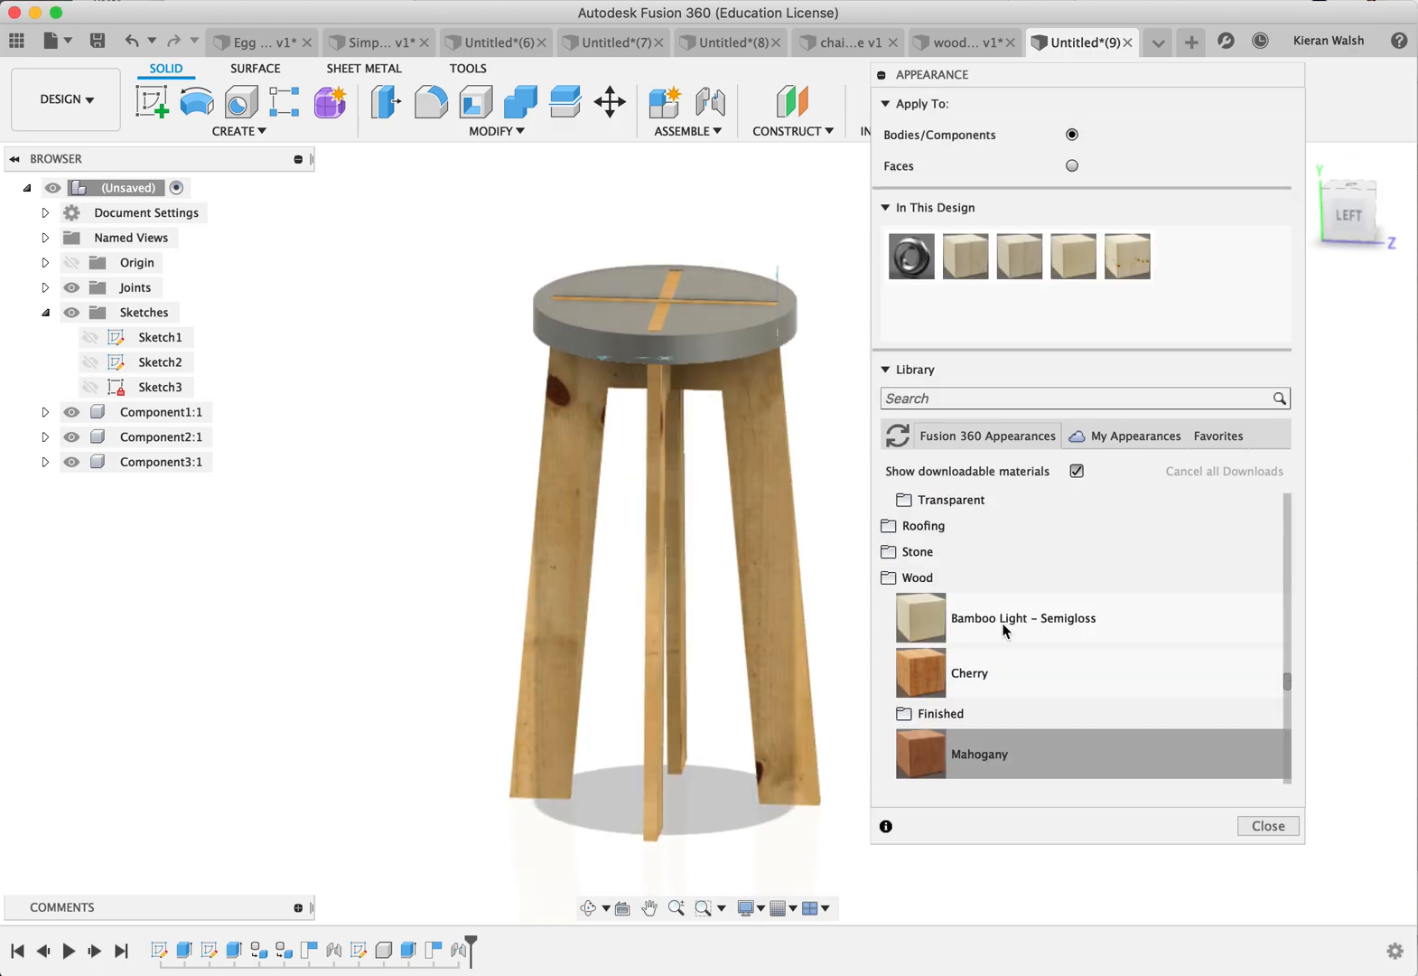
Step: Apply the Plastic - Textured - Polka appearance from the library's textured plastics to the round seat
scroll(1003, 623, "up", 10)
scroll(1001, 622, "up", 4)
scroll(1003, 621, "up", 2)
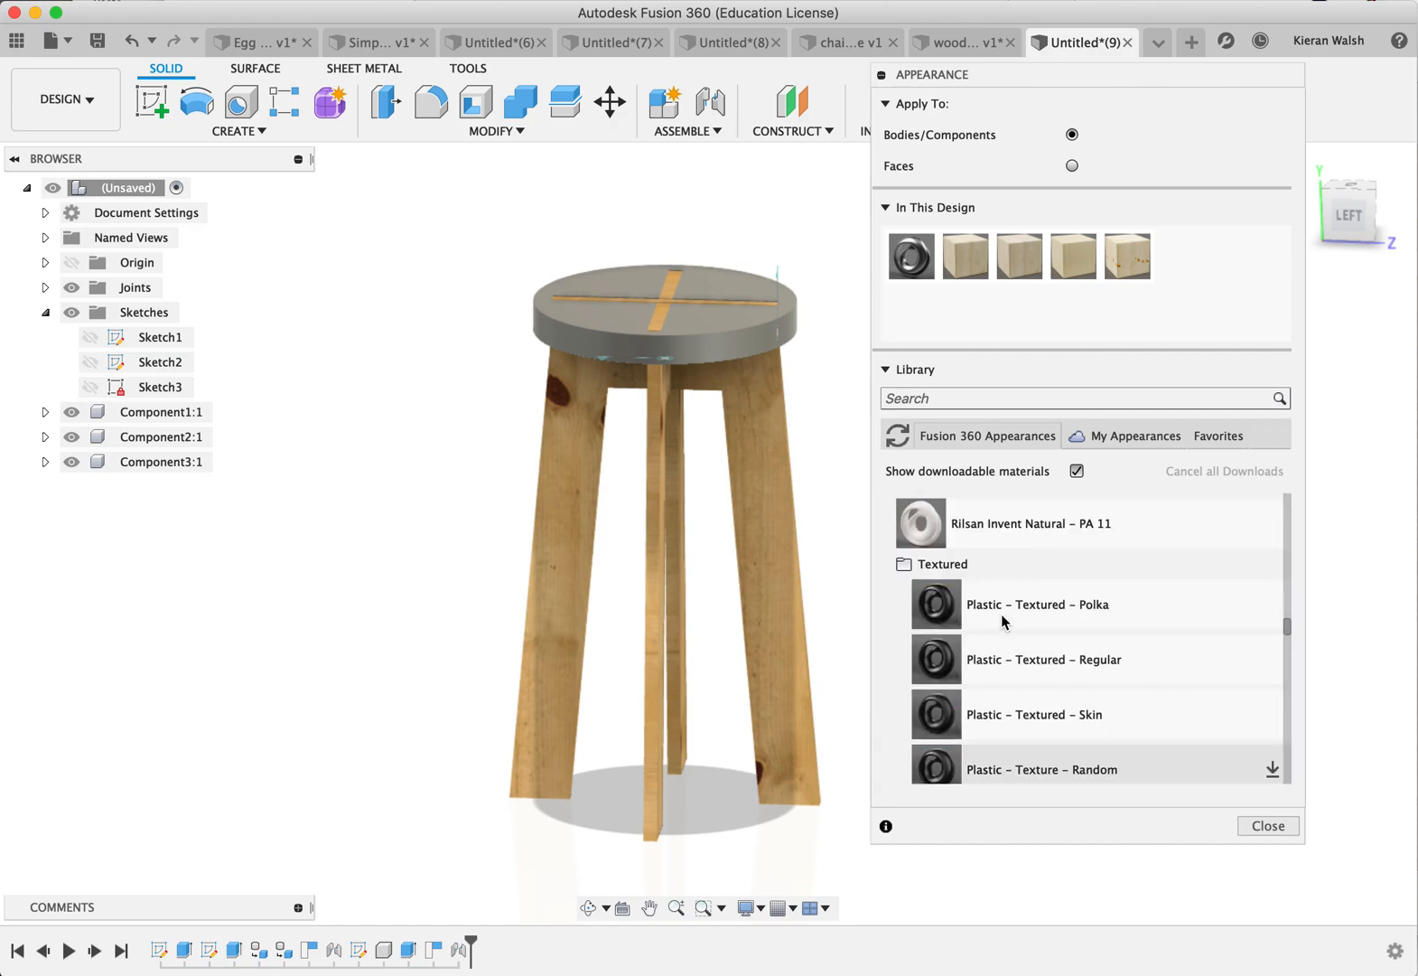
scroll(1001, 614, "down", 2)
scroll(962, 574, "up", 2)
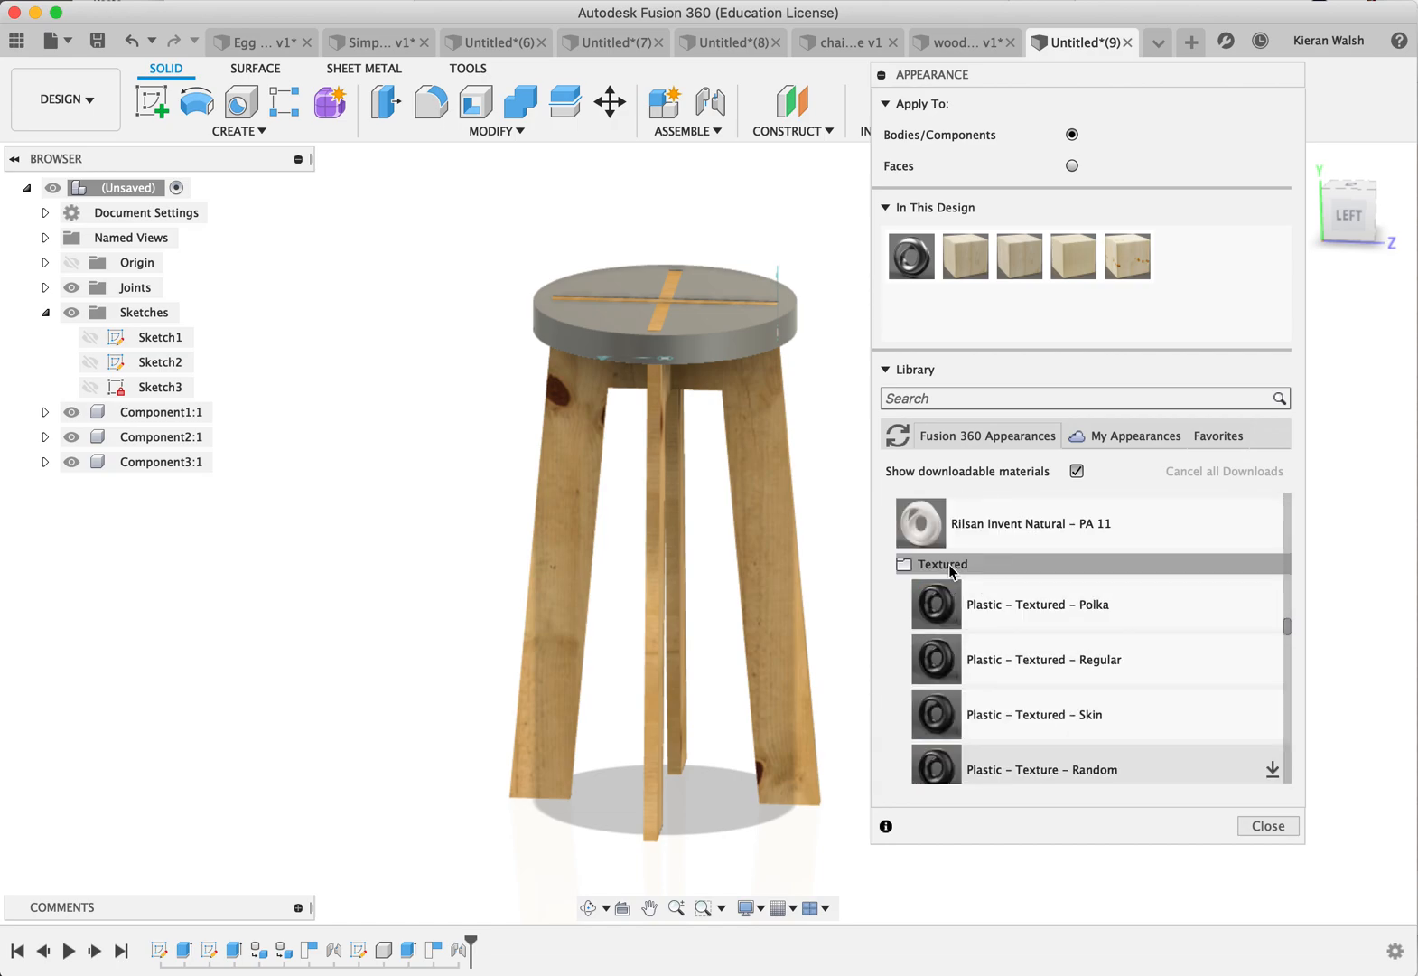
left_click_drag(971, 603, 706, 337)
scroll(752, 443, "up", 5)
middle_click_drag(767, 431, 685, 431, "shift")
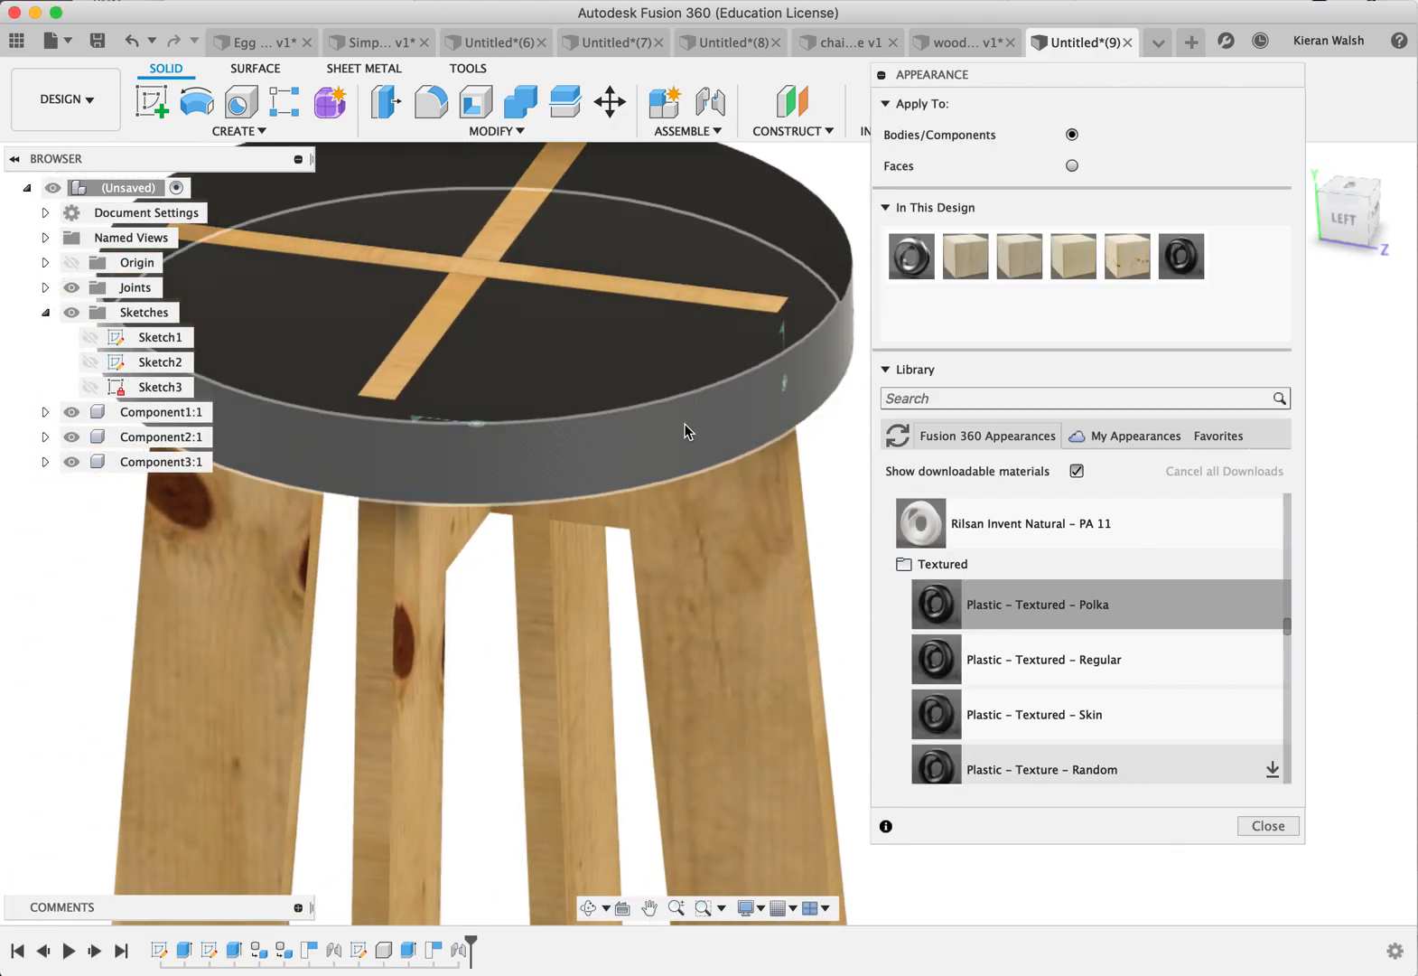
scroll(686, 431, "down", 6)
middle_click_drag(814, 493, 713, 425, "shift")
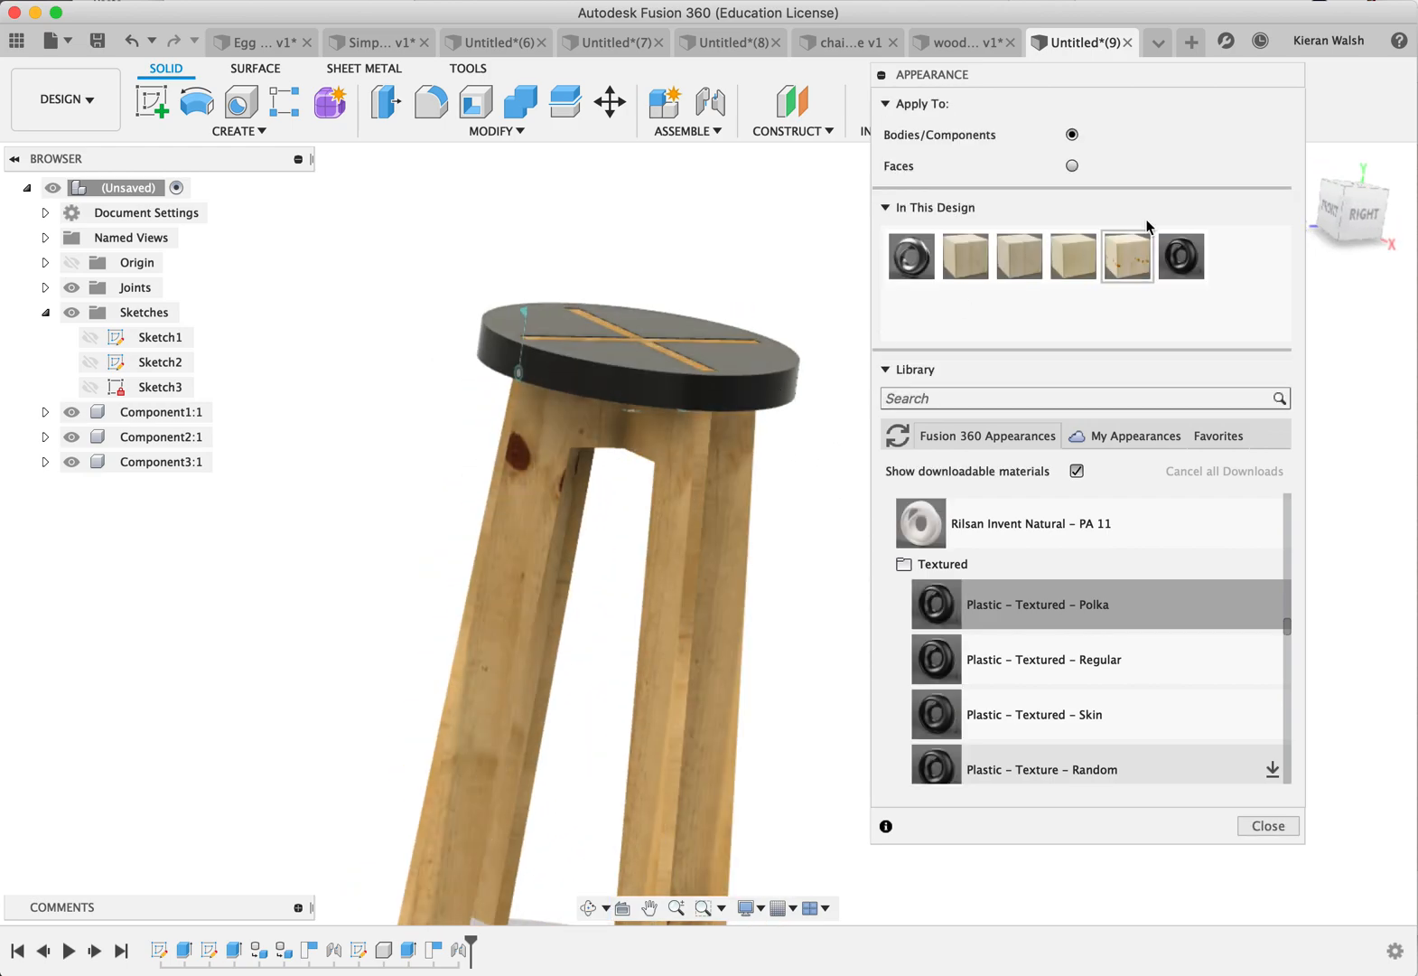
Step: Collapse the Appearance settings and examine the finished stool's seat, leg joints and materials from several sides
left_click(882, 76)
scroll(921, 380, "down", 5)
middle_click_drag(637, 490, 352, 336, "shift")
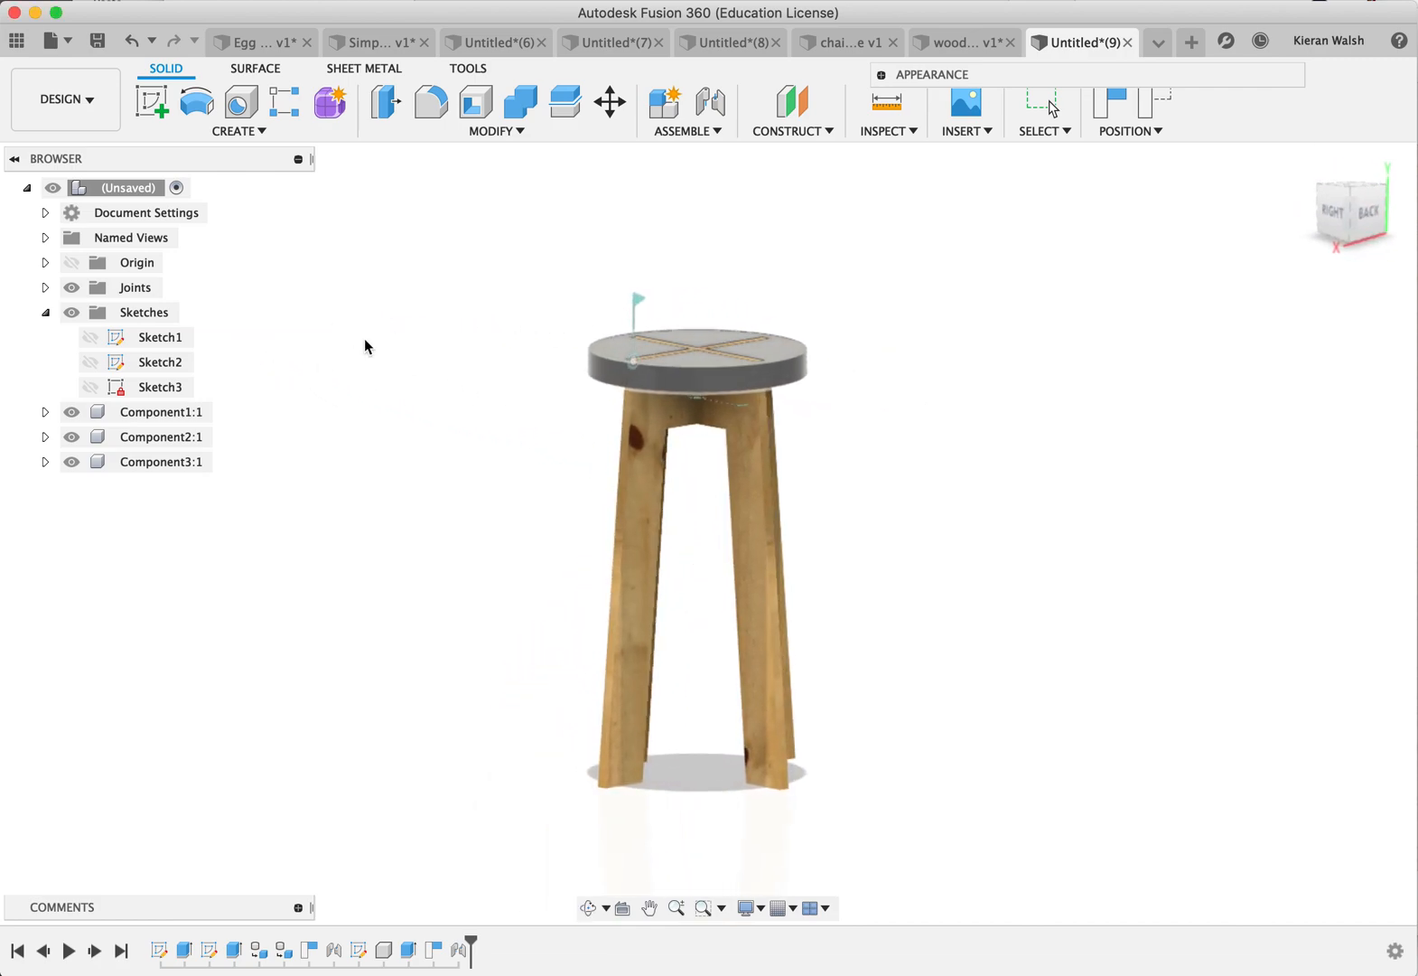
scroll(716, 476, "up", 5)
scroll(716, 476, "down", 2)
middle_click_drag(716, 476, 686, 476)
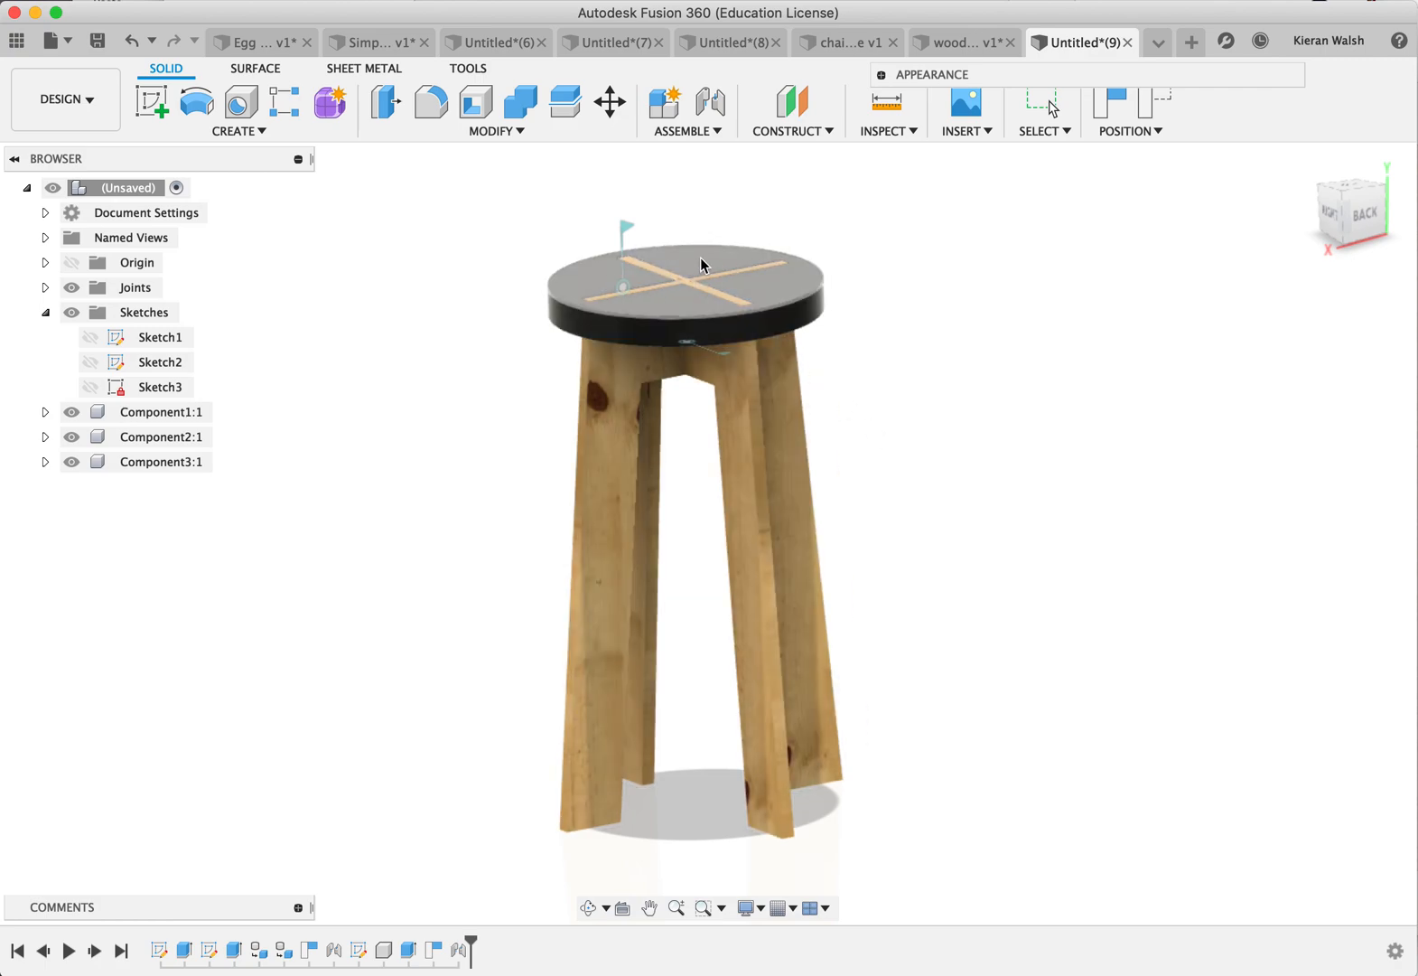
middle_click_drag(892, 406, 912, 398, "shift")
middle_click_drag(574, 842, 842, 777, "shift")
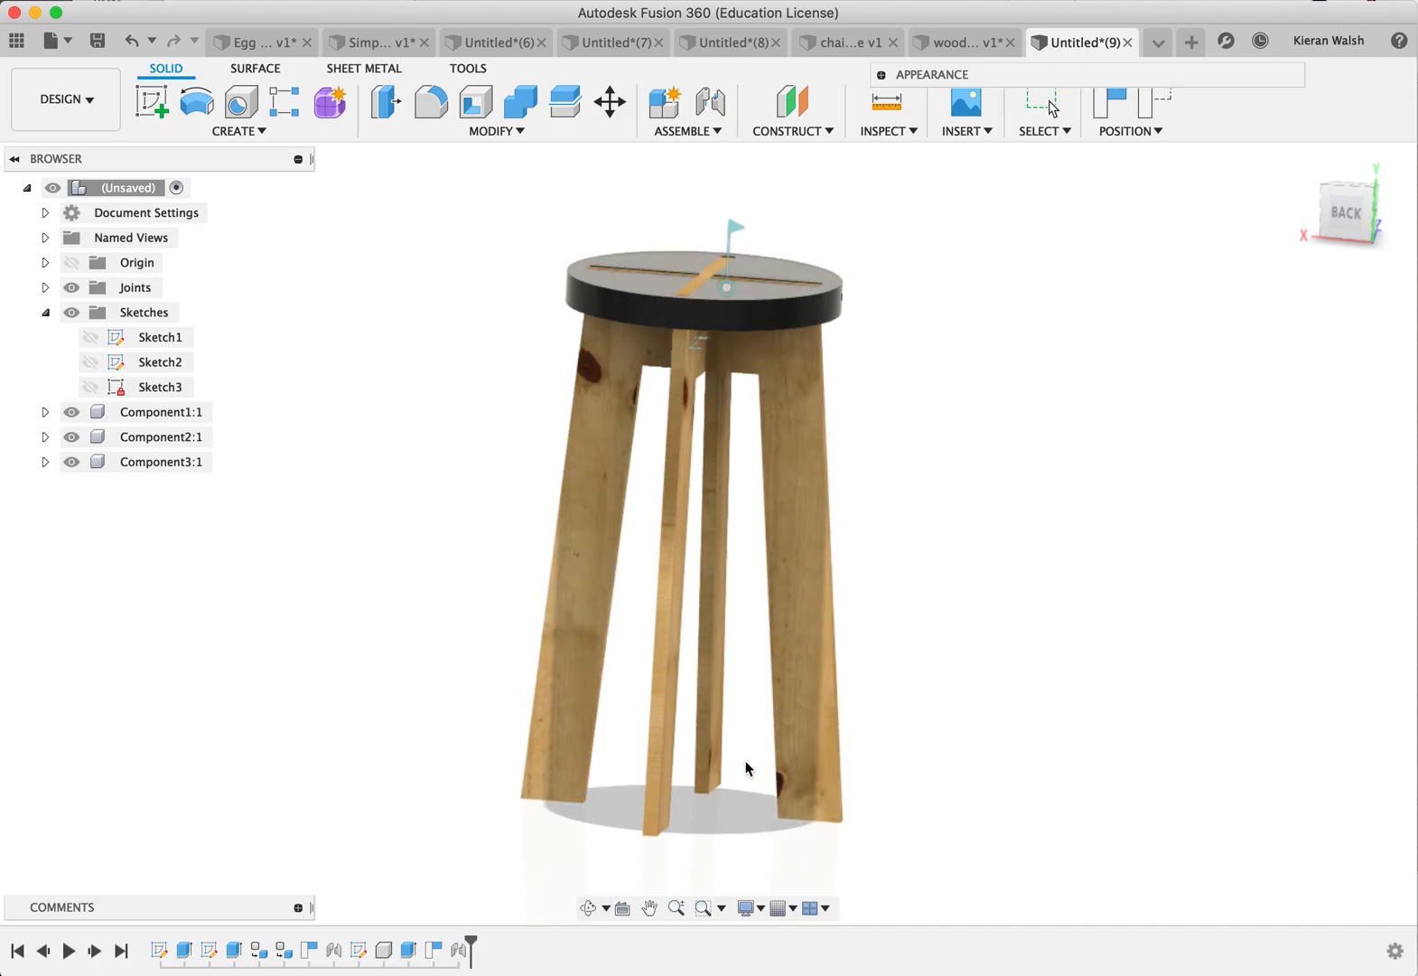
middle_click_drag(612, 822, 634, 693, "shift")
middle_click_drag(659, 541, 857, 545, "shift")
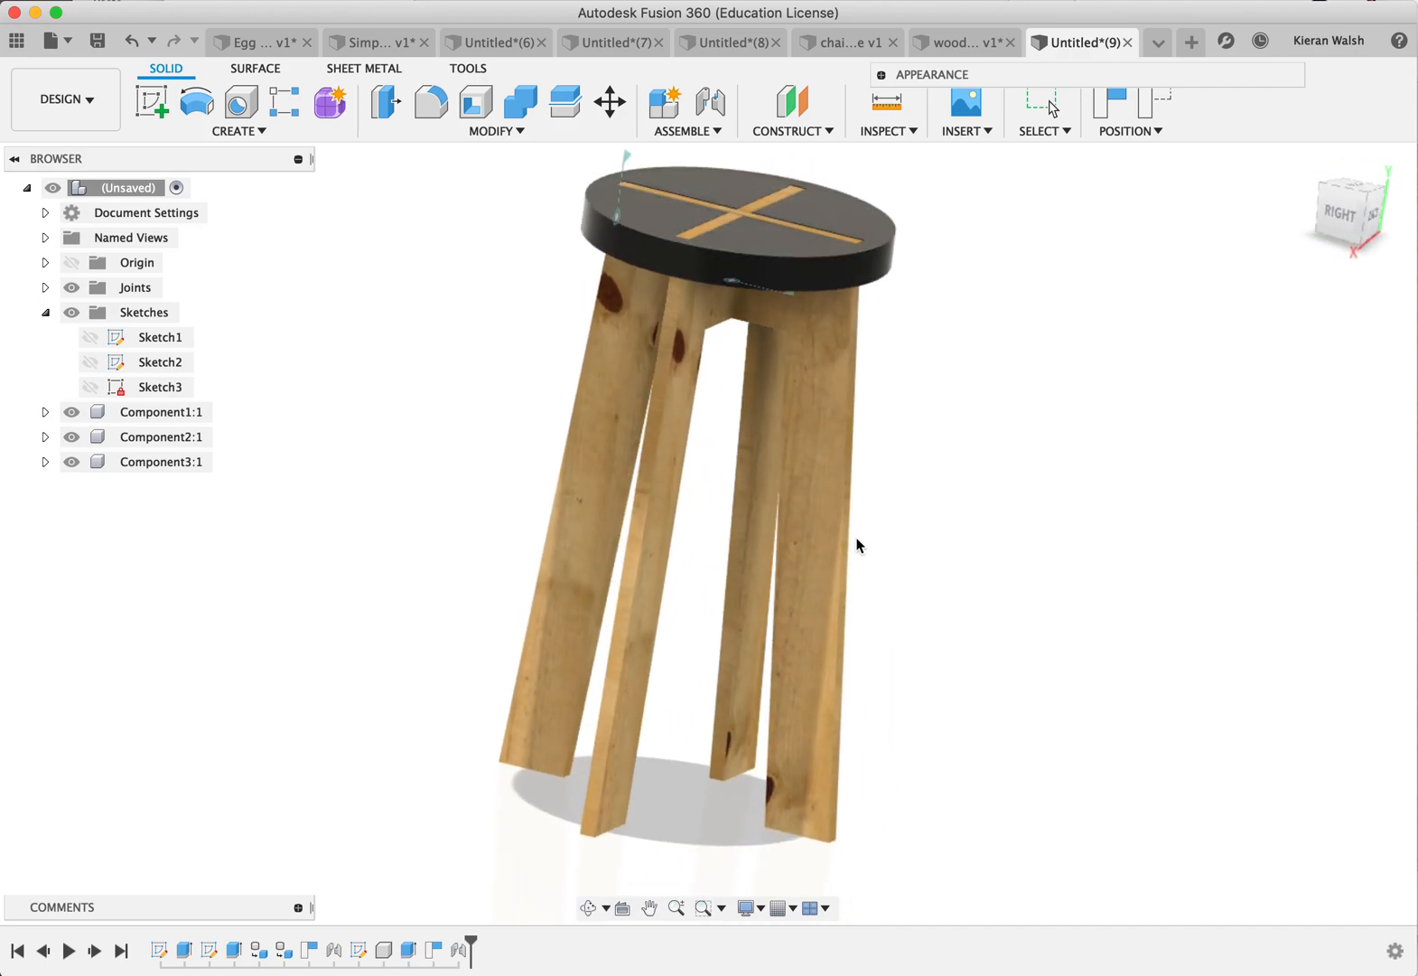